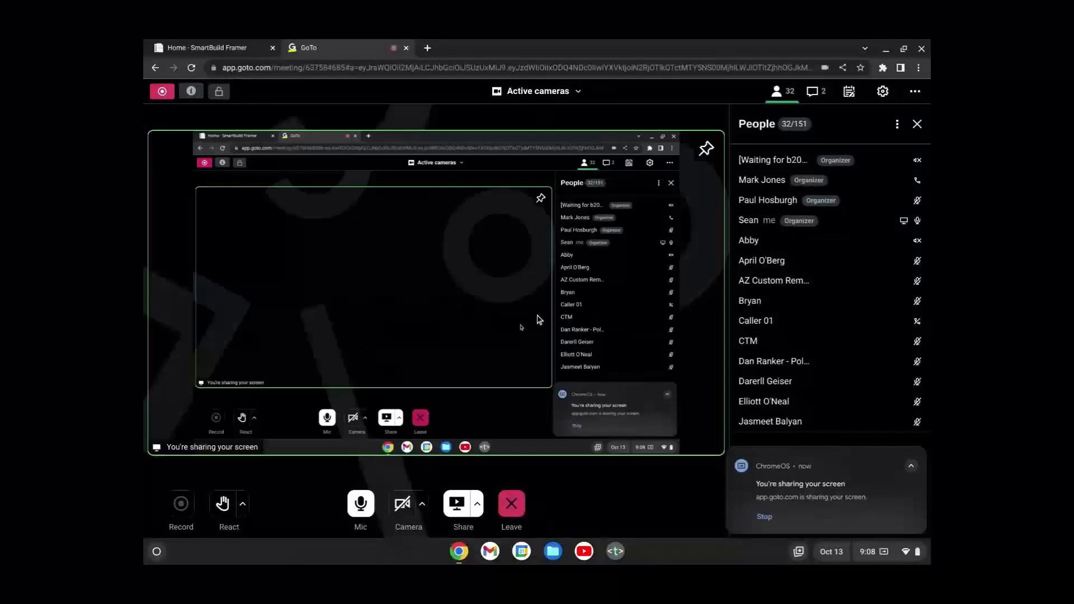
Step: Switch from the GoTo meeting to the Home - SmartBuild Framer browser tab
{"action": "key", "text": "ctrl+1"}
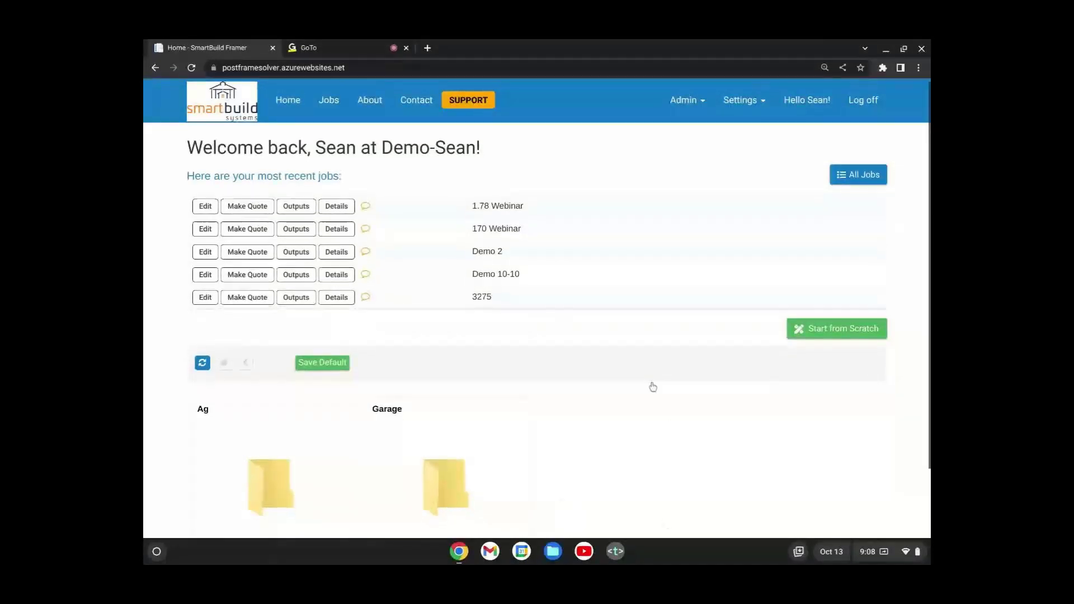
Step: Show the Active Jobs list and choose the 1.78 Webinar job
{"action": "scroll", "coordinate": [652, 385], "scroll_direction": "down", "scroll_amount": 2}
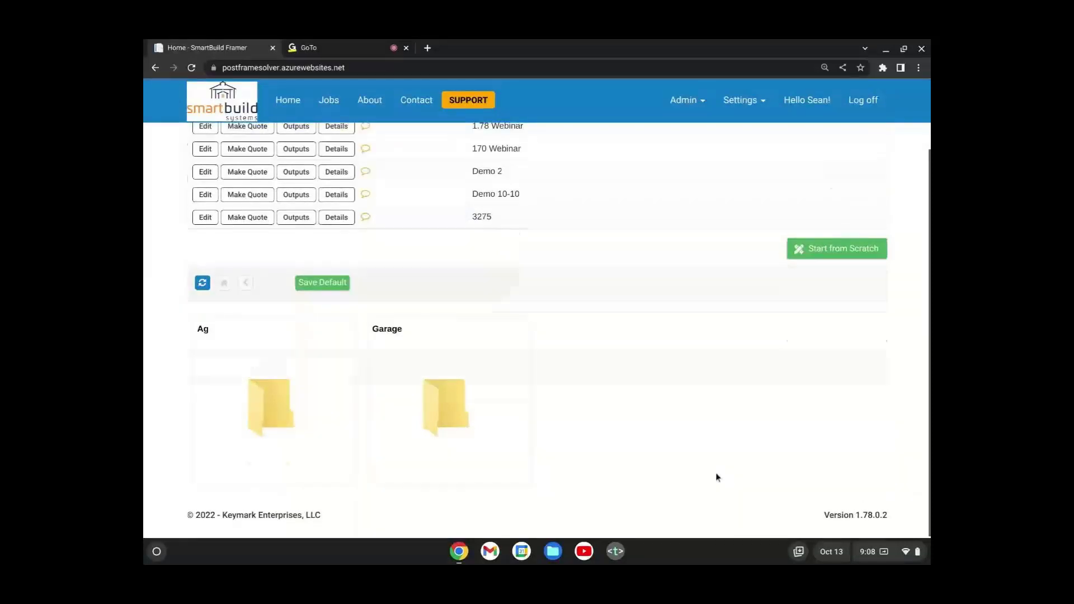
{"action": "scroll", "coordinate": [714, 475], "scroll_direction": "up", "scroll_amount": 2}
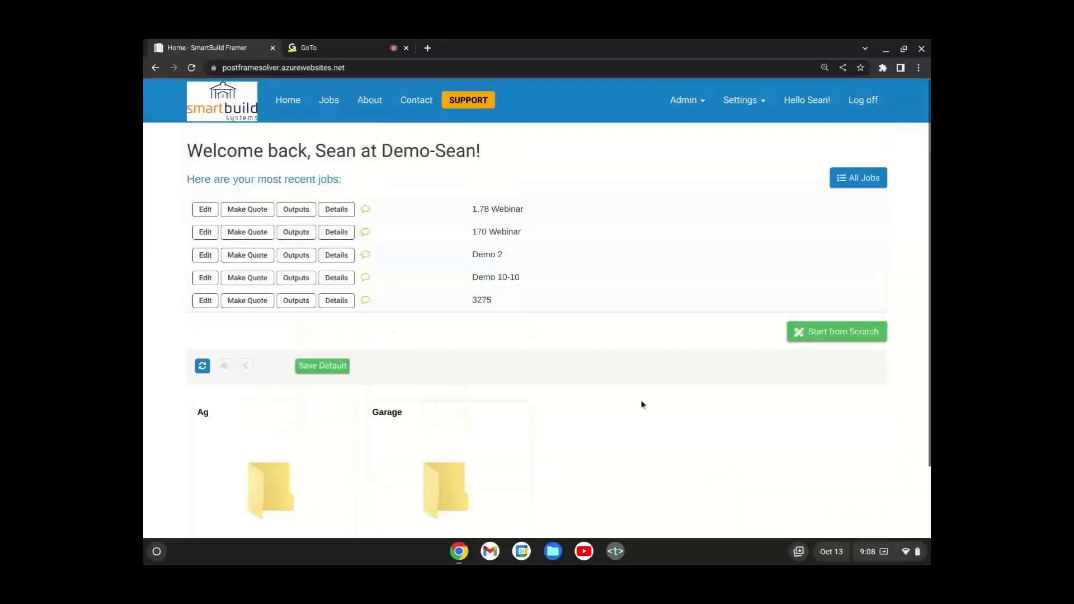
{"action": "left_click", "coordinate": [342, 113]}
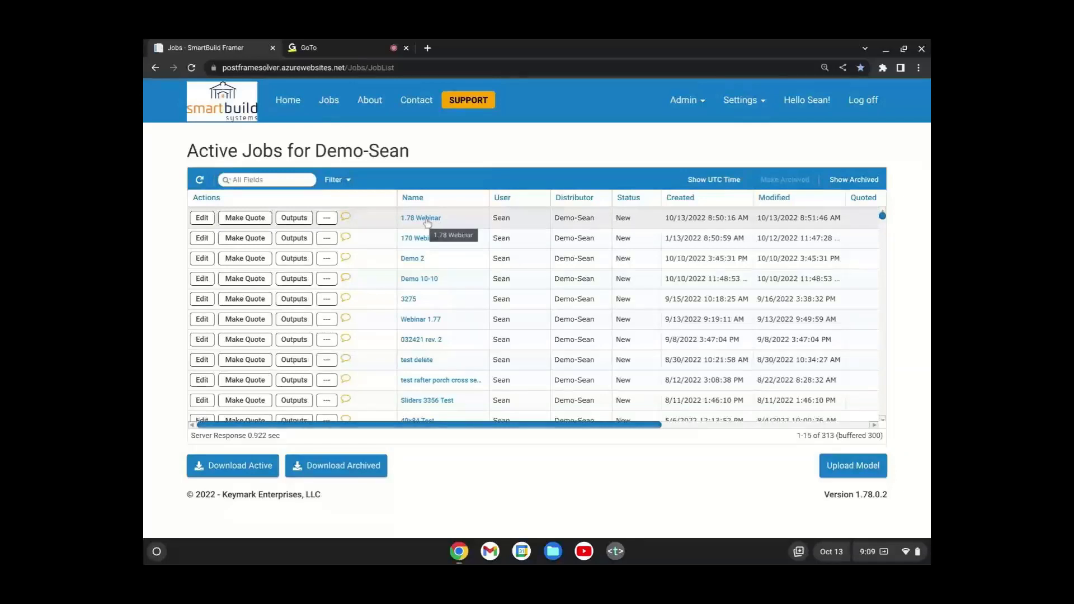
{"action": "scroll", "coordinate": [432, 280], "scroll_direction": "down", "scroll_amount": 2}
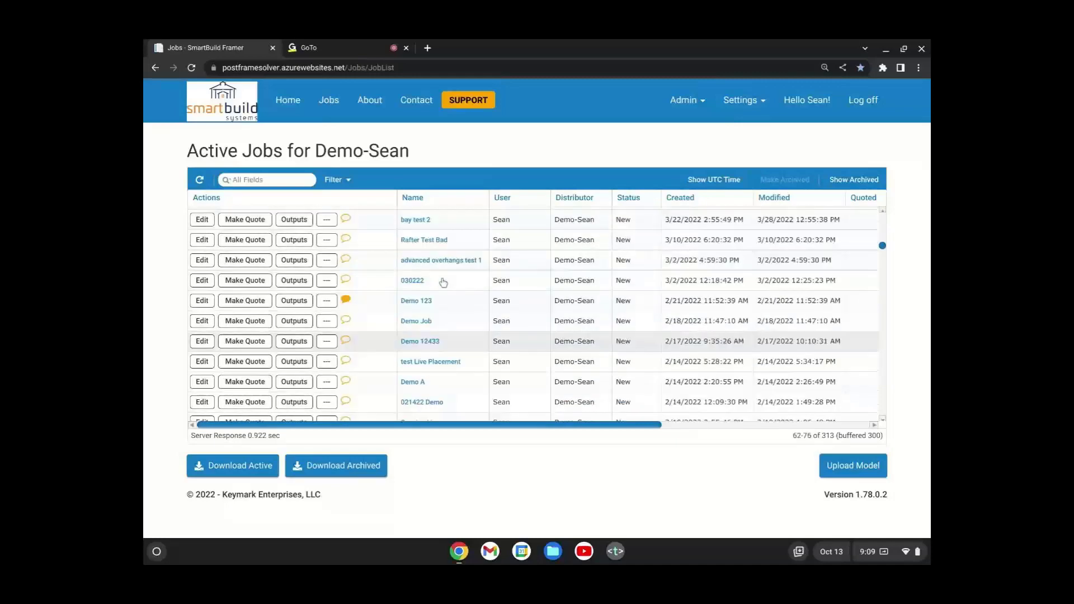
{"action": "scroll", "coordinate": [443, 282], "scroll_direction": "up", "scroll_amount": 2}
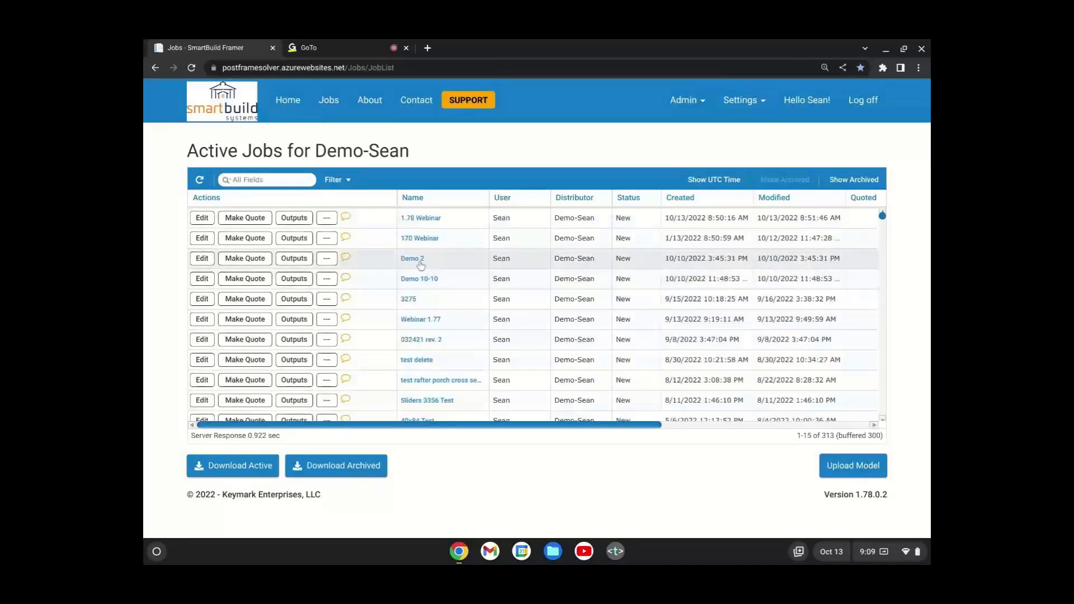
{"action": "left_click", "coordinate": [425, 219]}
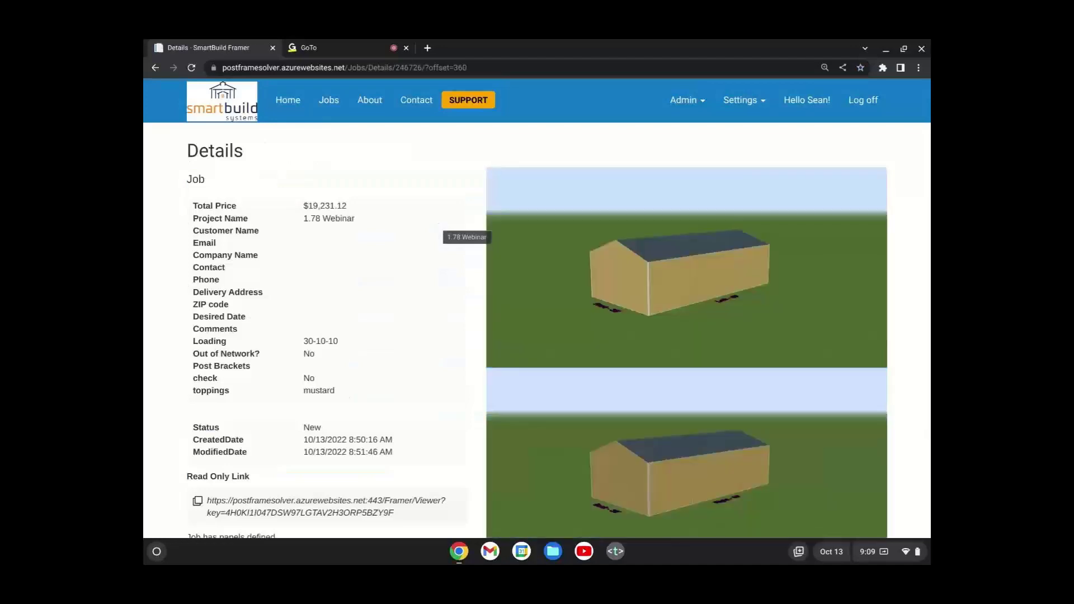
Step: Review the 1.78 Webinar Details page, copy its Read Only Link, and start a new browser tab
{"action": "scroll", "coordinate": [405, 324], "scroll_direction": "down", "scroll_amount": 2}
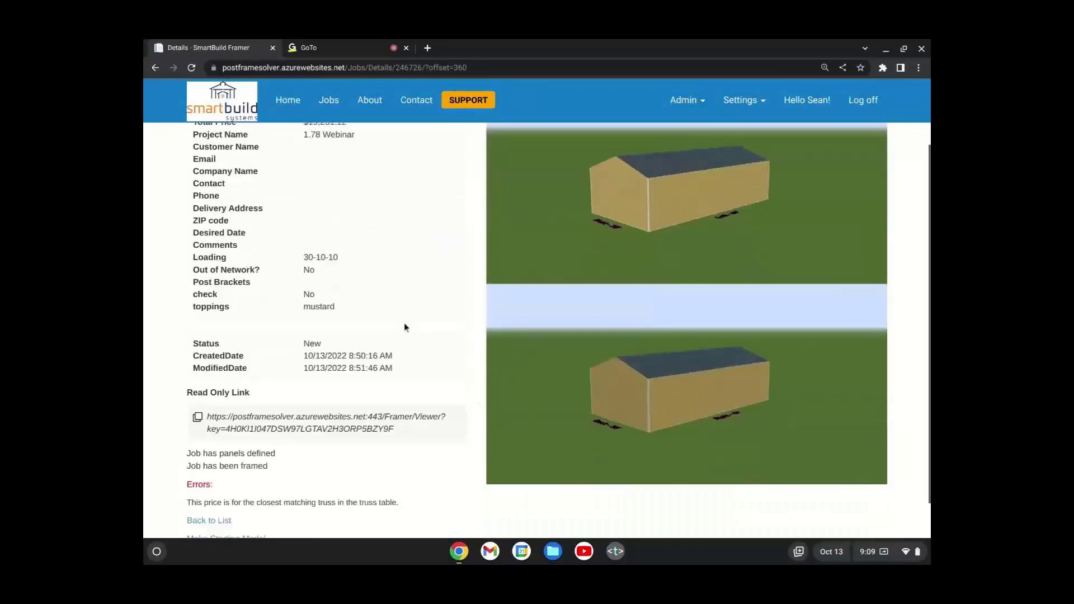
{"action": "scroll", "coordinate": [404, 329], "scroll_direction": "up", "scroll_amount": 1}
{"action": "scroll", "coordinate": [392, 325], "scroll_direction": "up", "scroll_amount": 1}
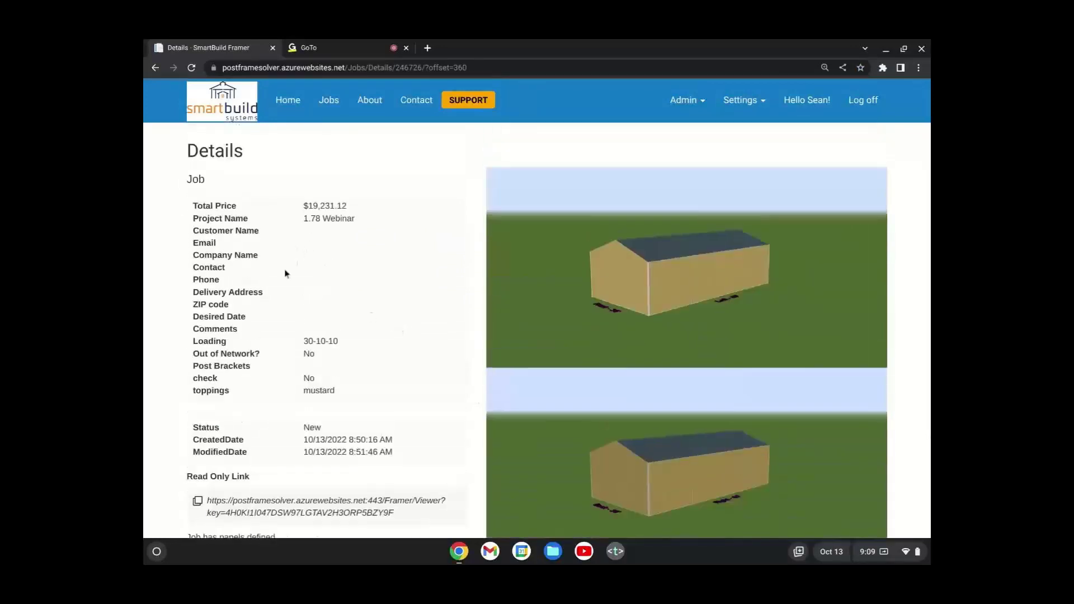
{"action": "scroll", "coordinate": [287, 273], "scroll_direction": "down", "scroll_amount": 1}
{"action": "scroll", "coordinate": [288, 270], "scroll_direction": "up", "scroll_amount": 1}
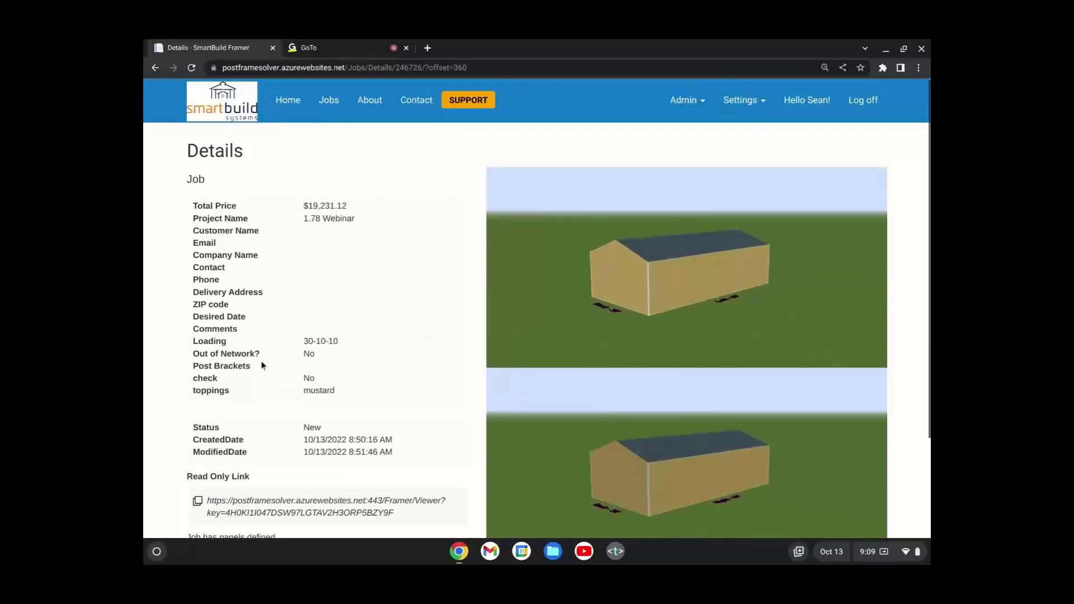
{"action": "scroll", "coordinate": [307, 398], "scroll_direction": "down", "scroll_amount": 3}
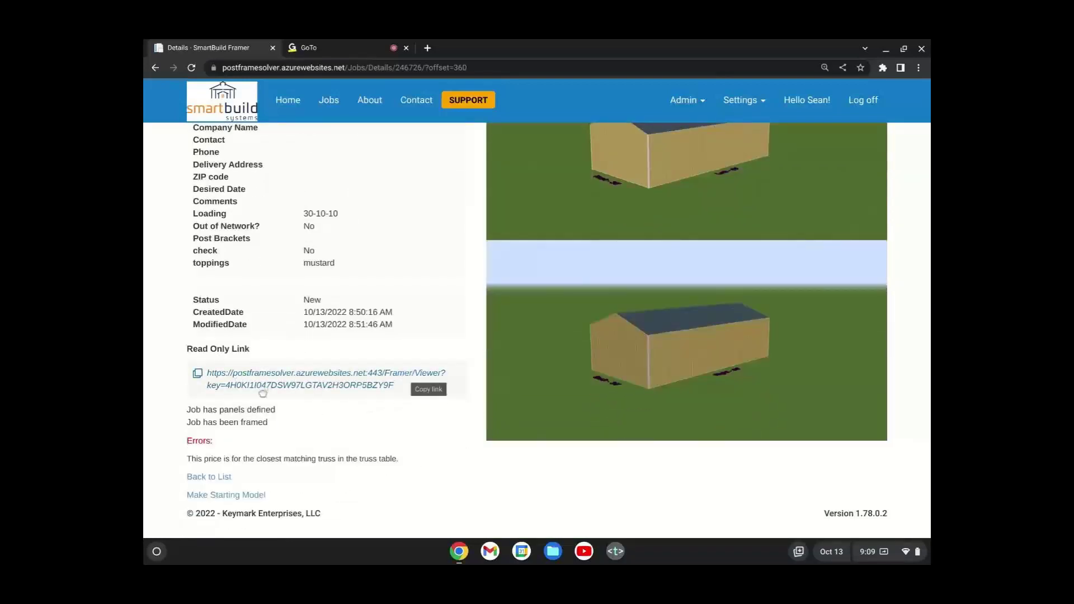
{"action": "left_click", "coordinate": [199, 375]}
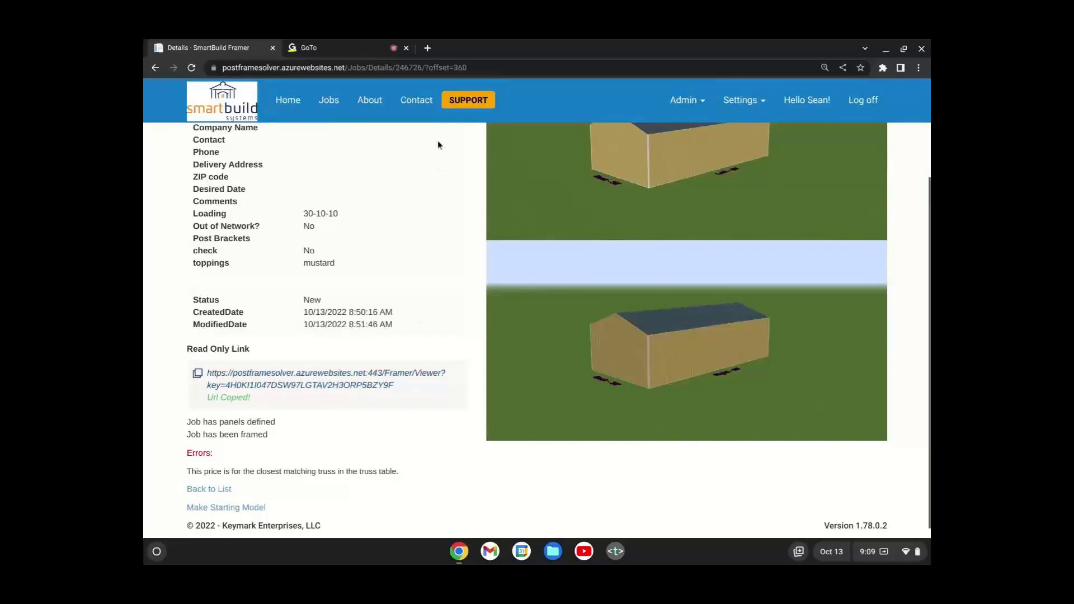
{"action": "left_click", "coordinate": [427, 47]}
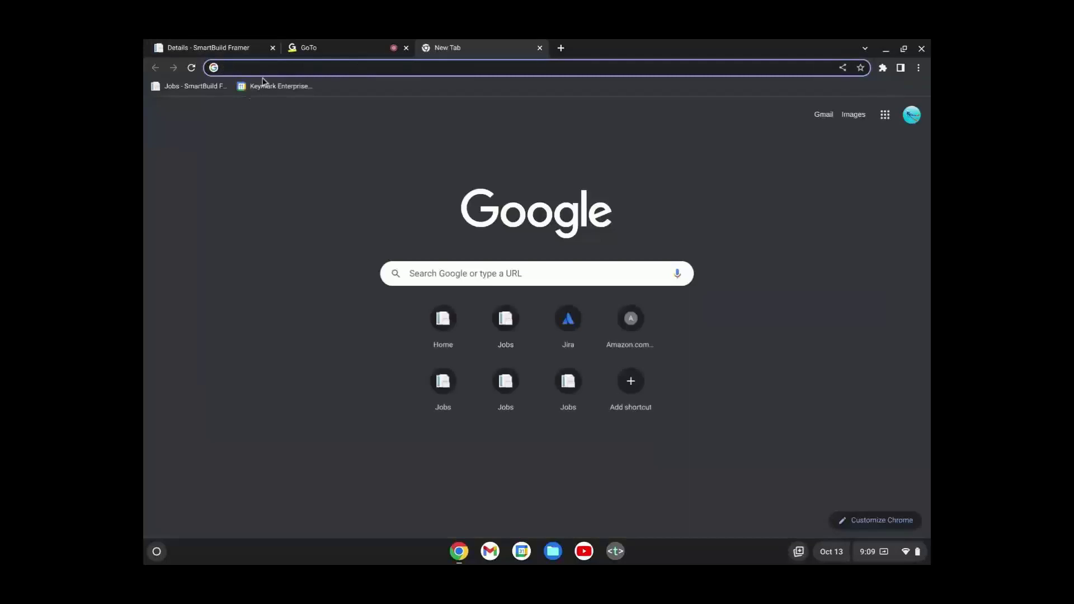
Step: Paste the copied 1.78 Webinar read-only viewer link into the new tab and load it
{"action": "left_click", "coordinate": [271, 68]}
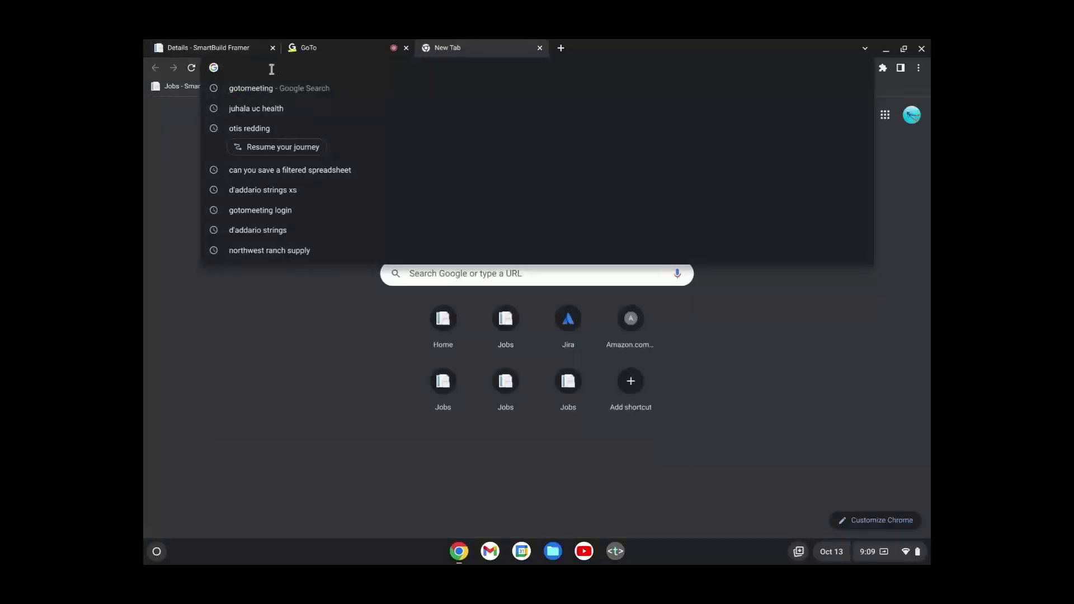
{"action": "key", "text": "ctrl+v"}
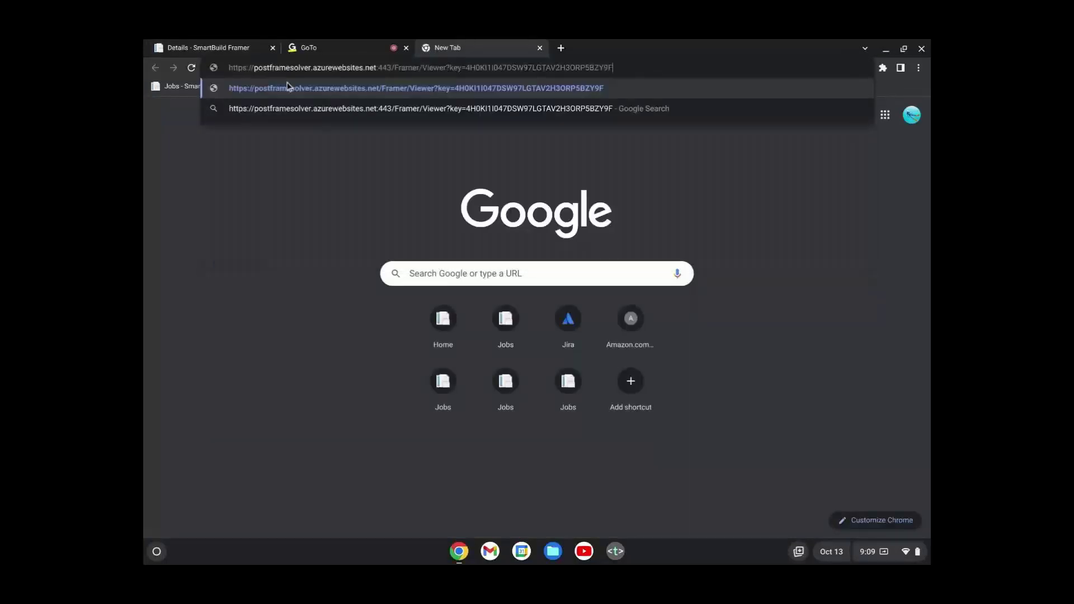
{"action": "key", "text": "Return"}
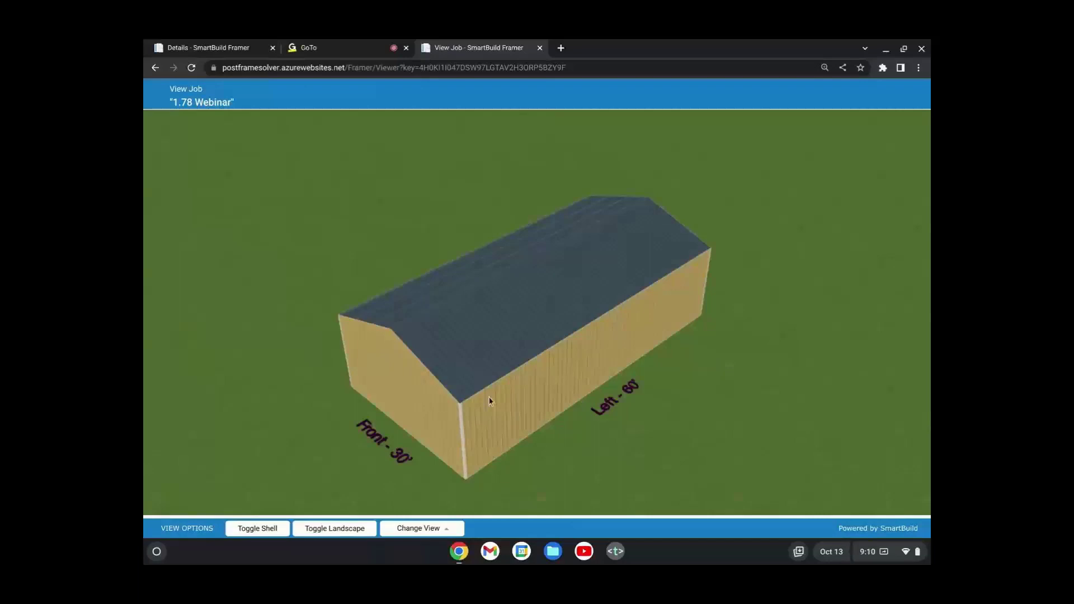
Step: Orbit and zoom the 1.78 Webinar model to an interior view of the back corner
{"action": "mouse_move", "coordinate": [489, 401]}
{"action": "left_mouse_down"}
{"action": "mouse_move", "coordinate": [487, 360]}
{"action": "mouse_move", "coordinate": [591, 380]}
{"action": "mouse_move", "coordinate": [444, 359]}
{"action": "mouse_move", "coordinate": [664, 376]}
{"action": "mouse_move", "coordinate": [489, 341]}
{"action": "mouse_move", "coordinate": [551, 320]}
{"action": "mouse_move", "coordinate": [554, 367]}
{"action": "mouse_move", "coordinate": [506, 389]}
{"action": "left_mouse_up"}
{"action": "scroll", "coordinate": [503, 388], "scroll_direction": "up", "scroll_amount": 8}
{"action": "scroll", "coordinate": [459, 405], "scroll_direction": "up", "scroll_amount": 3}
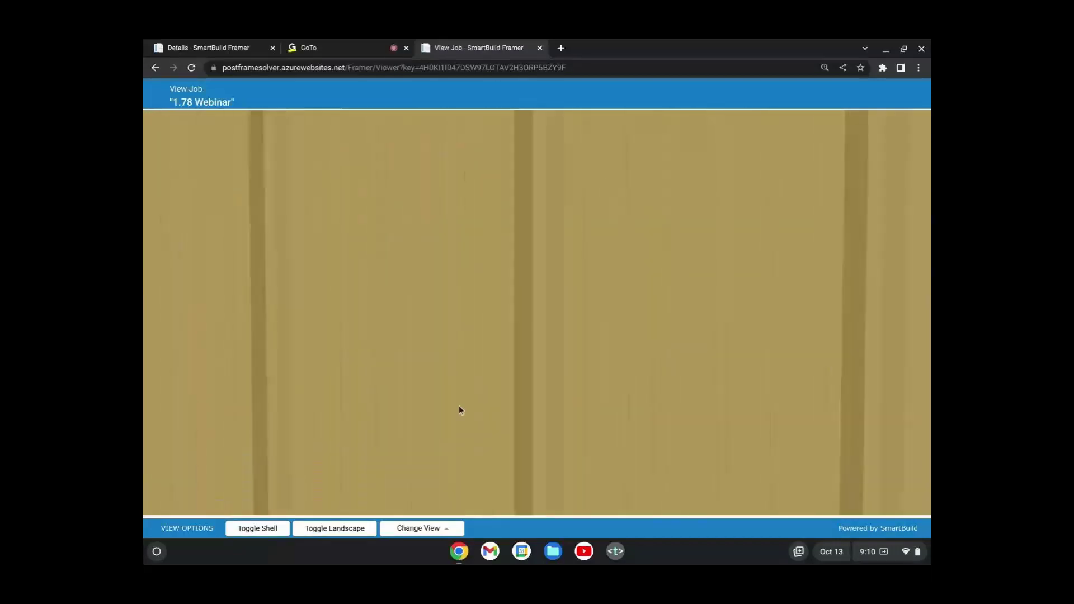
{"action": "scroll", "coordinate": [459, 405], "scroll_direction": "up", "scroll_amount": 5}
{"action": "left_click_drag", "start_coordinate": [512, 381], "coordinate": [434, 386]}
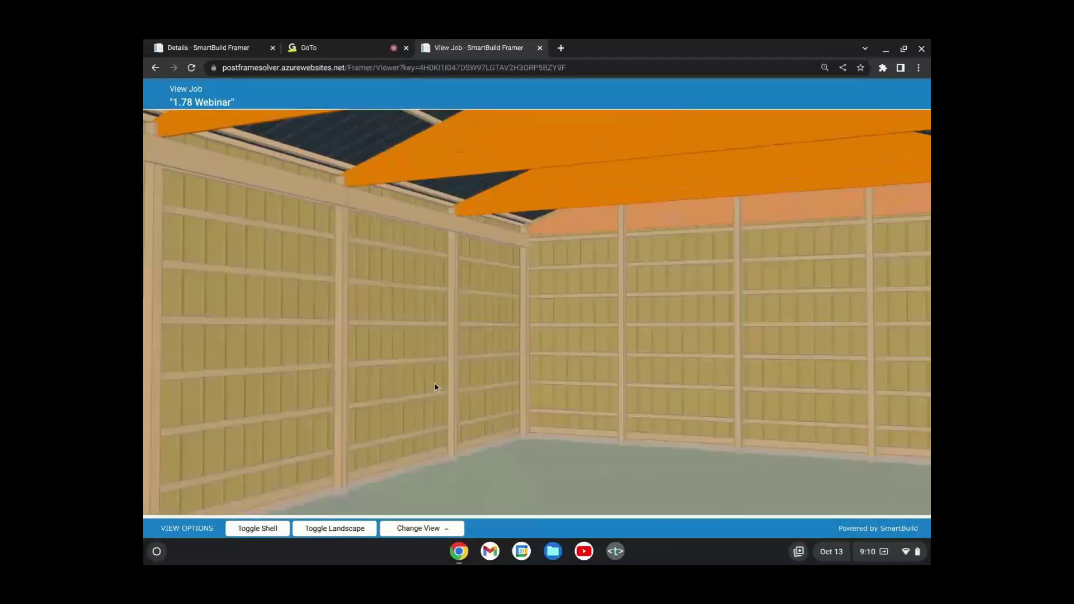
Step: Hide the wall sheathing and the grass-and-sky landscape, leaving bare framing
{"action": "left_click", "coordinate": [270, 528]}
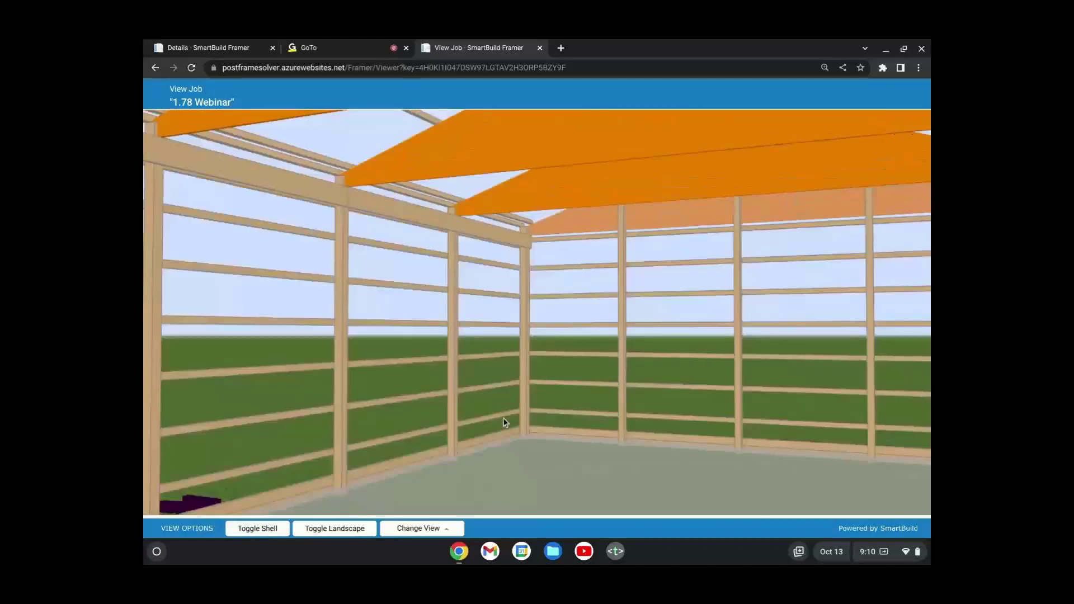
{"action": "scroll", "coordinate": [586, 371], "scroll_direction": "up", "scroll_amount": 5}
{"action": "left_click_drag", "start_coordinate": [541, 385], "coordinate": [417, 414]}
{"action": "scroll", "coordinate": [400, 414], "scroll_direction": "down", "scroll_amount": 3}
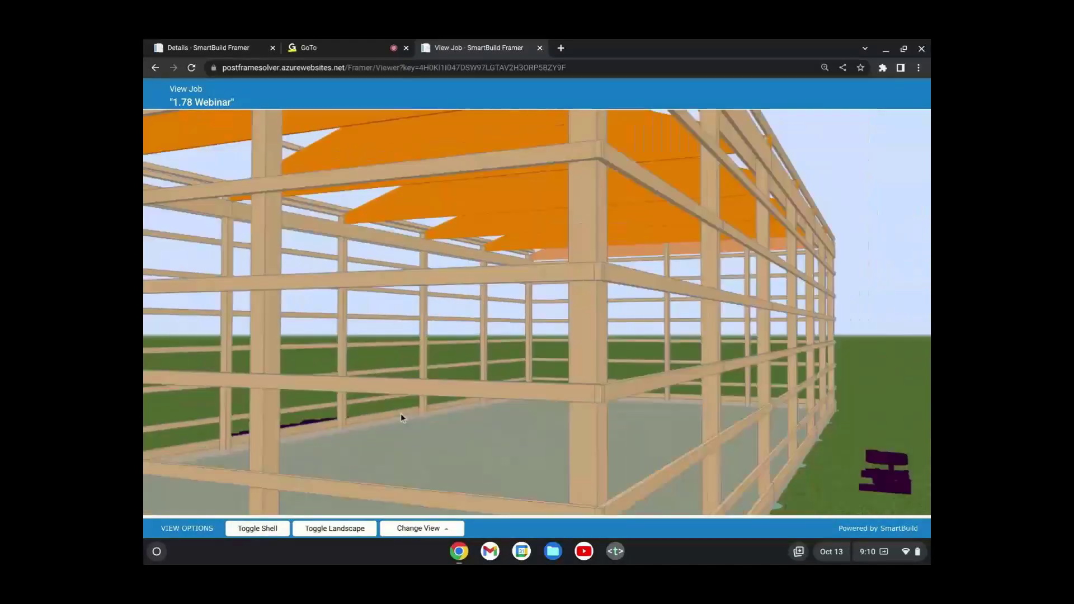
{"action": "scroll", "coordinate": [400, 414], "scroll_direction": "down", "scroll_amount": 3}
{"action": "left_click", "coordinate": [335, 529]}
{"action": "scroll", "coordinate": [411, 428], "scroll_direction": "down", "scroll_amount": 3}
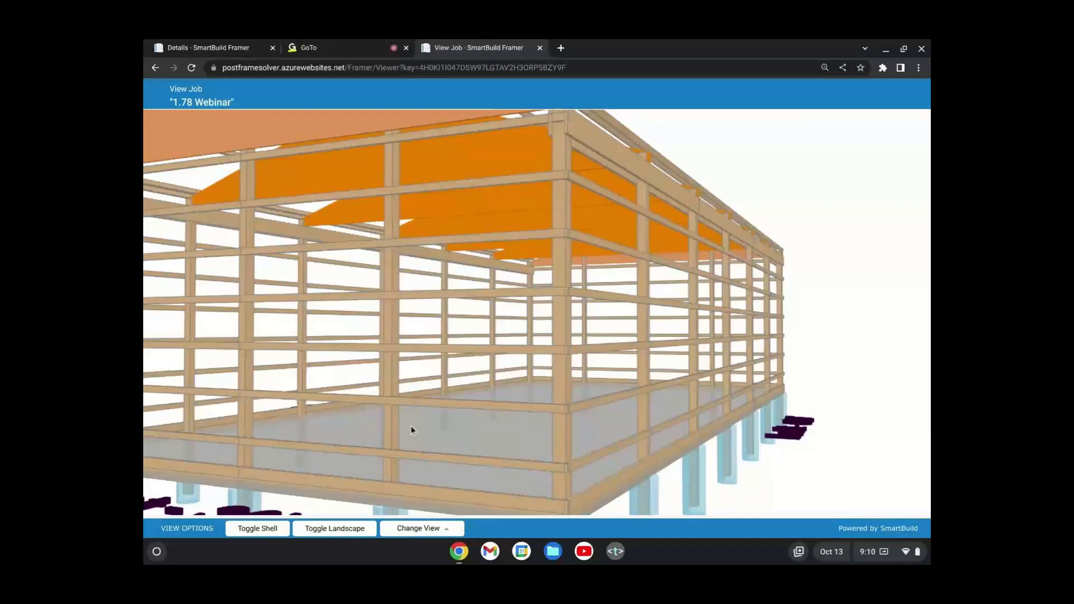
{"action": "scroll", "coordinate": [411, 425], "scroll_direction": "down", "scroll_amount": 5}
Step: Check the preset camera views, orbit to a lower side view, and select the viewer URL
{"action": "left_click", "coordinate": [420, 529]}
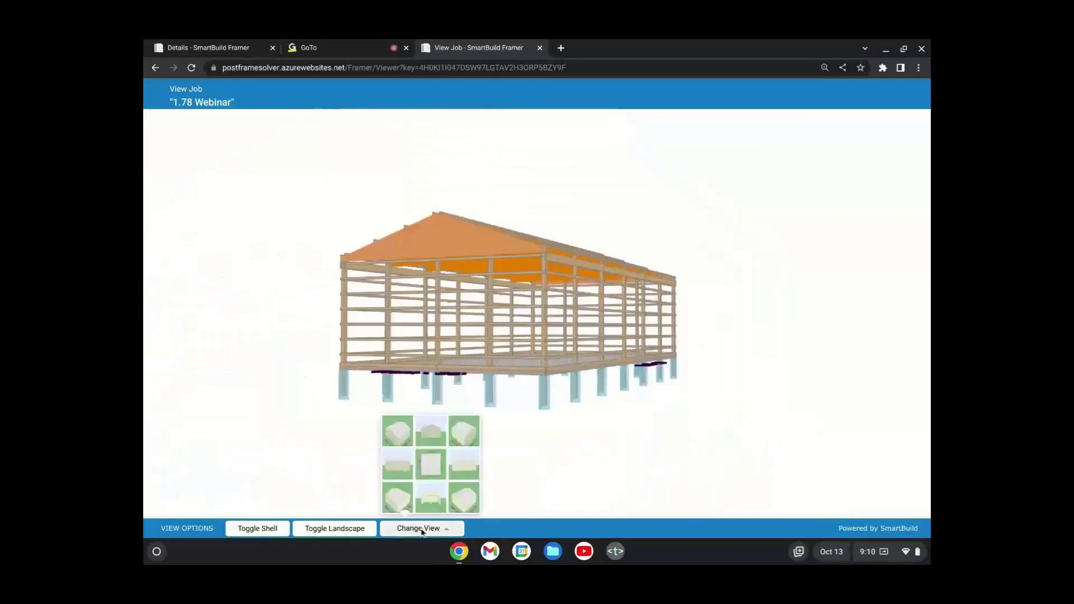
{"action": "left_click", "coordinate": [607, 425]}
{"action": "left_click_drag", "start_coordinate": [488, 330], "coordinate": [390, 354]}
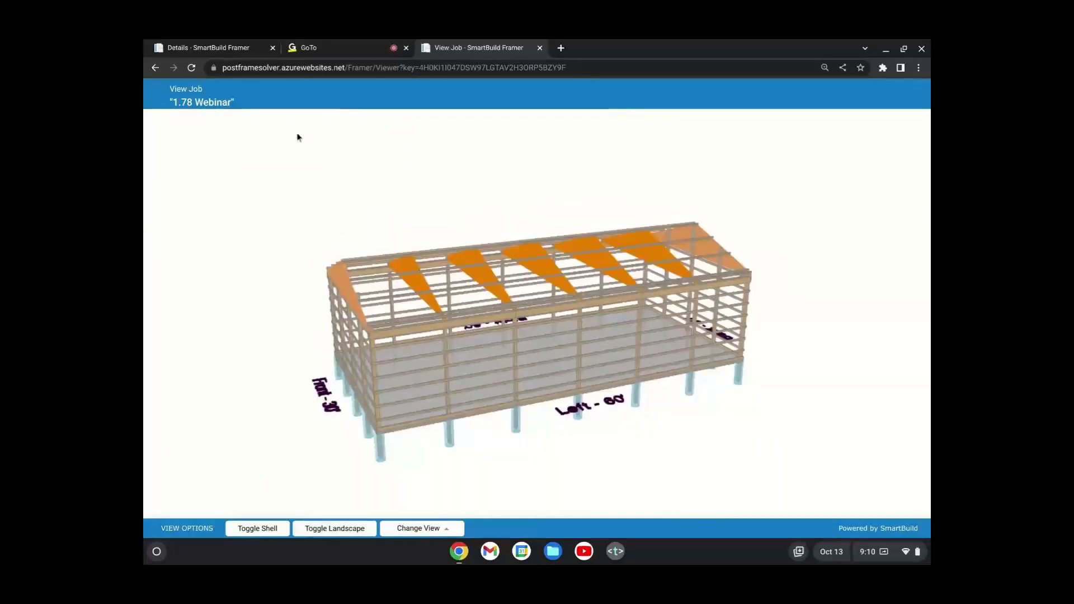
{"action": "double_click", "coordinate": [468, 71]}
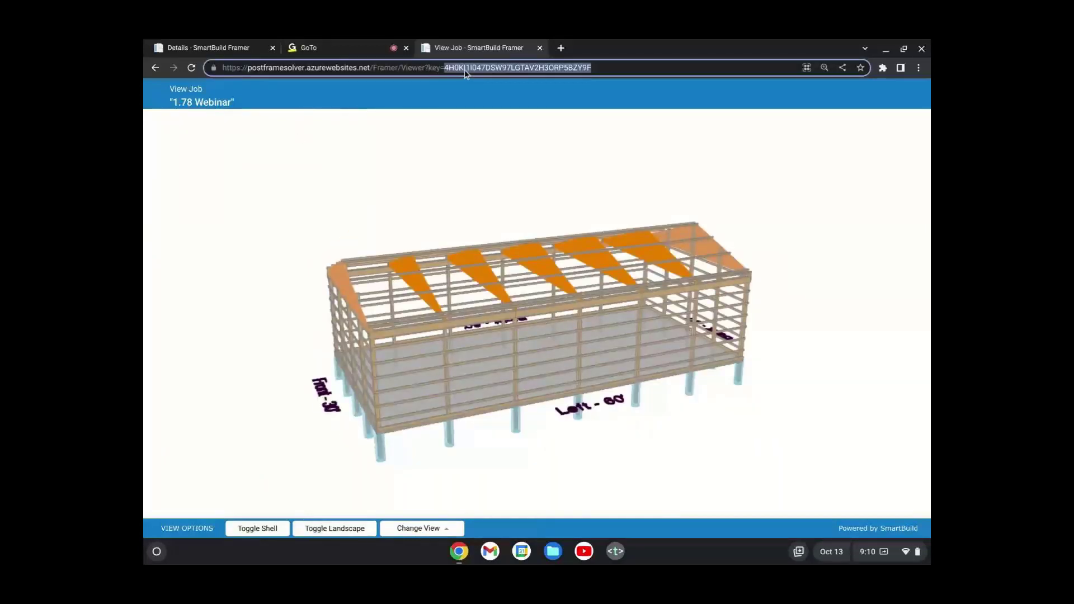
{"action": "key", "text": "ctrl+a"}
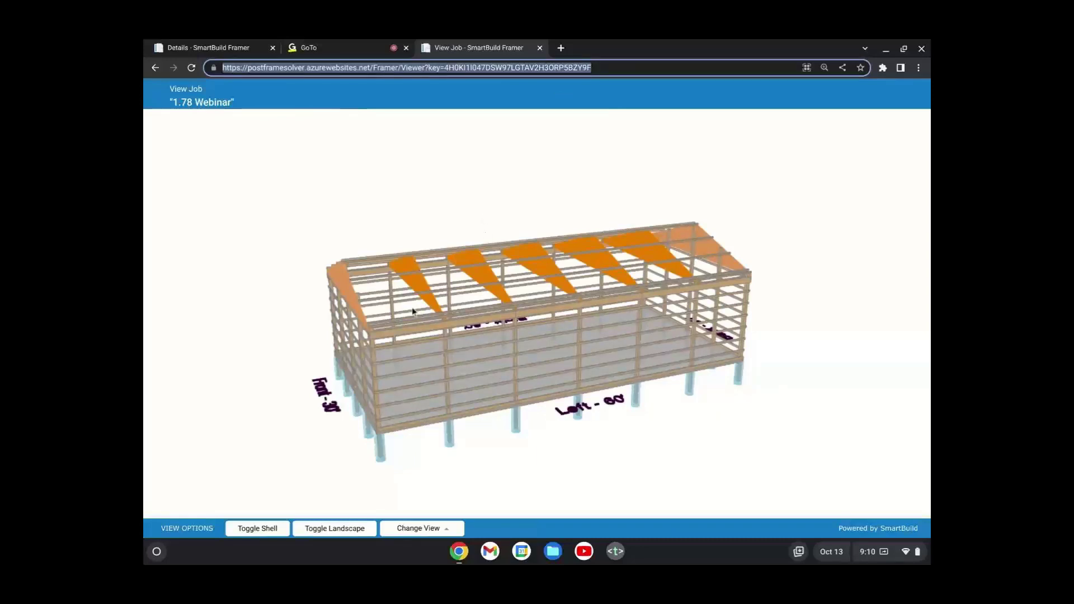
{"action": "left_click", "coordinate": [211, 48]}
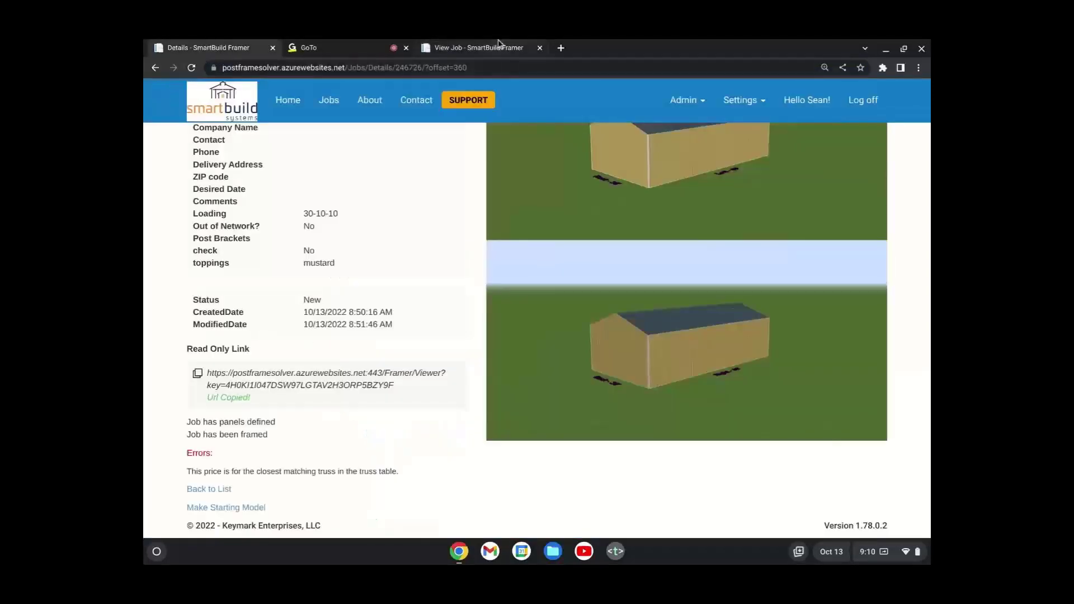
Step: Return to the SmartBuild home page and bring up the Settings dropdown
{"action": "scroll", "coordinate": [428, 342], "scroll_direction": "up", "scroll_amount": 1}
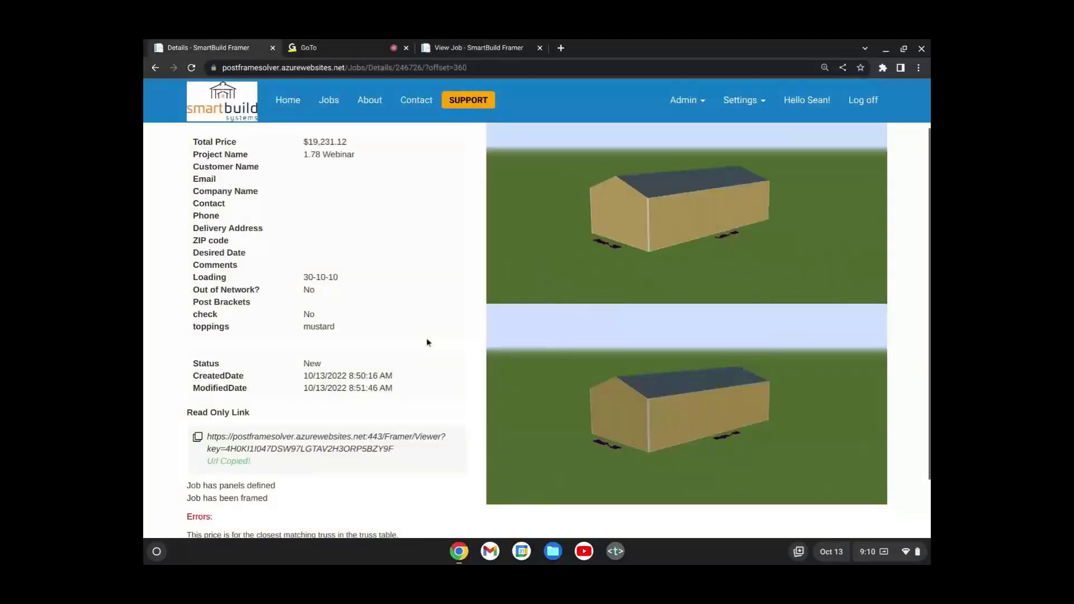
{"action": "scroll", "coordinate": [428, 343], "scroll_direction": "up", "scroll_amount": 1}
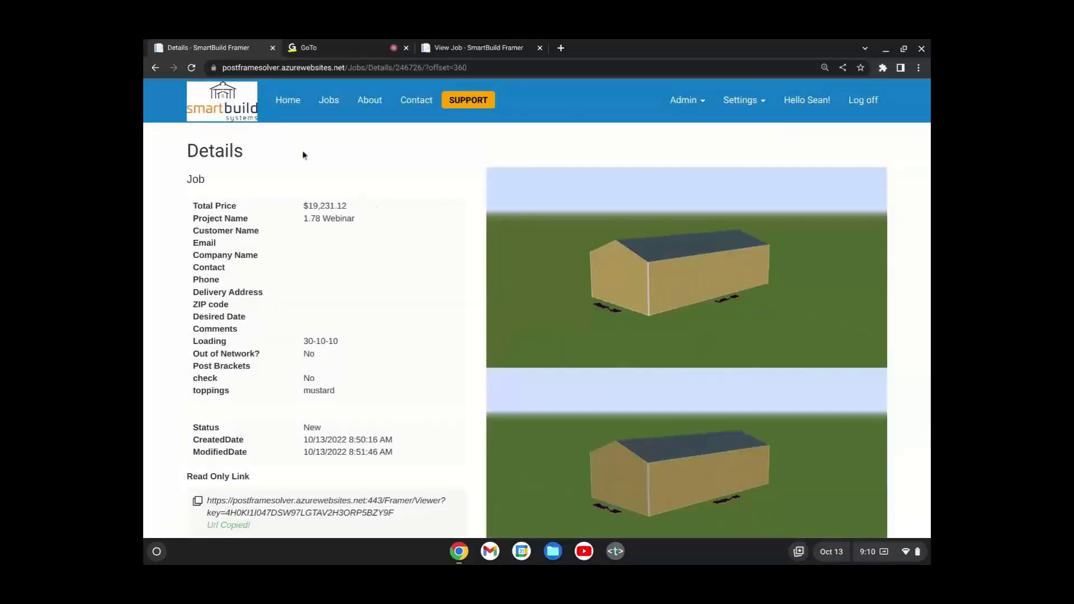
{"action": "left_click", "coordinate": [287, 108]}
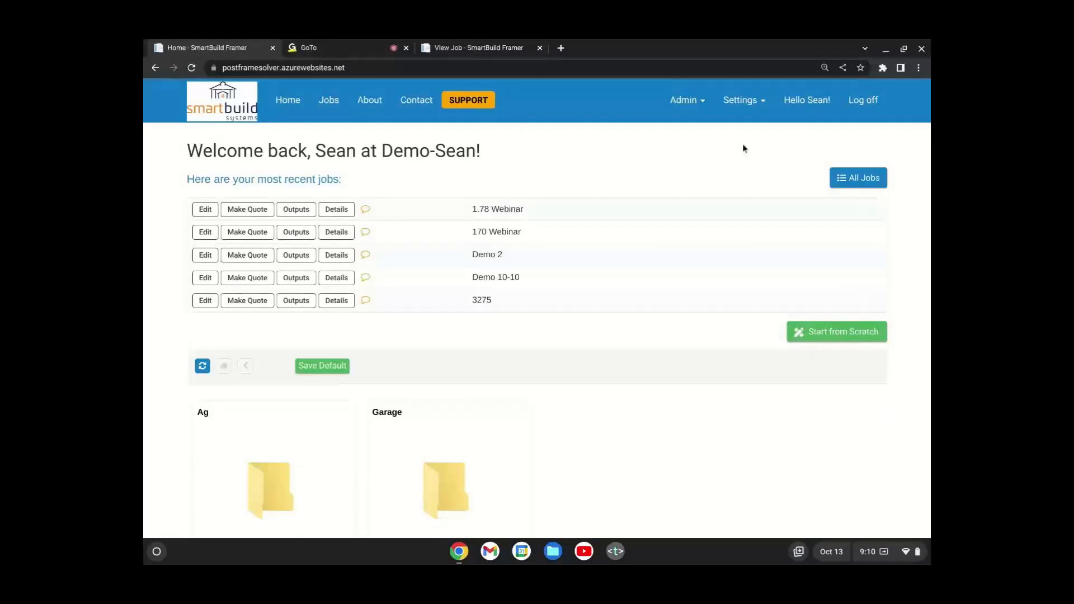
{"action": "left_click", "coordinate": [740, 100]}
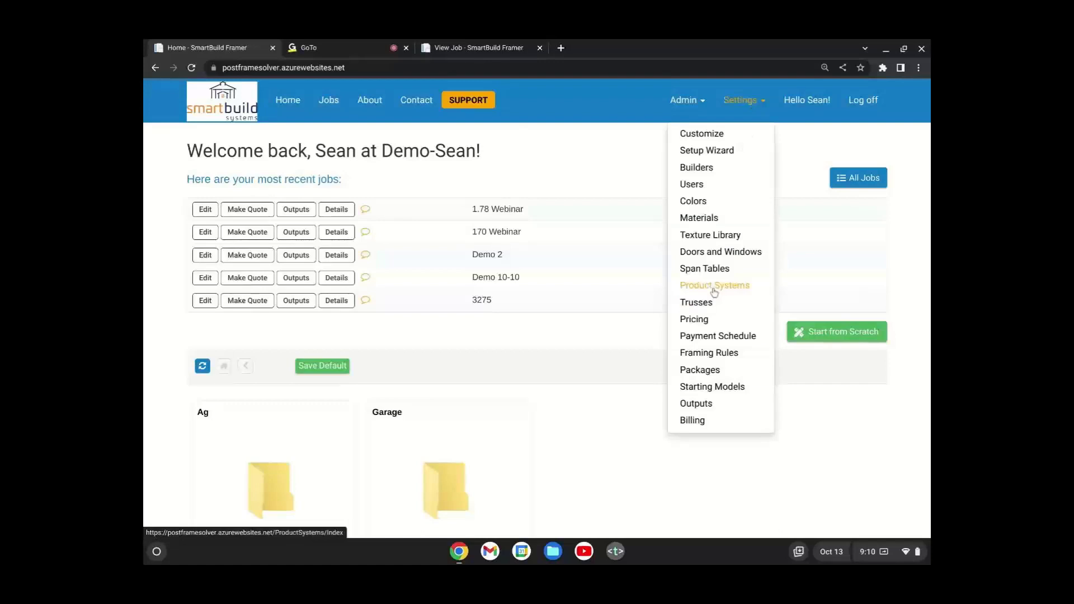
Step: Add a Document Template output report and download its sample .docx listing all tokens
{"action": "left_click", "coordinate": [706, 405]}
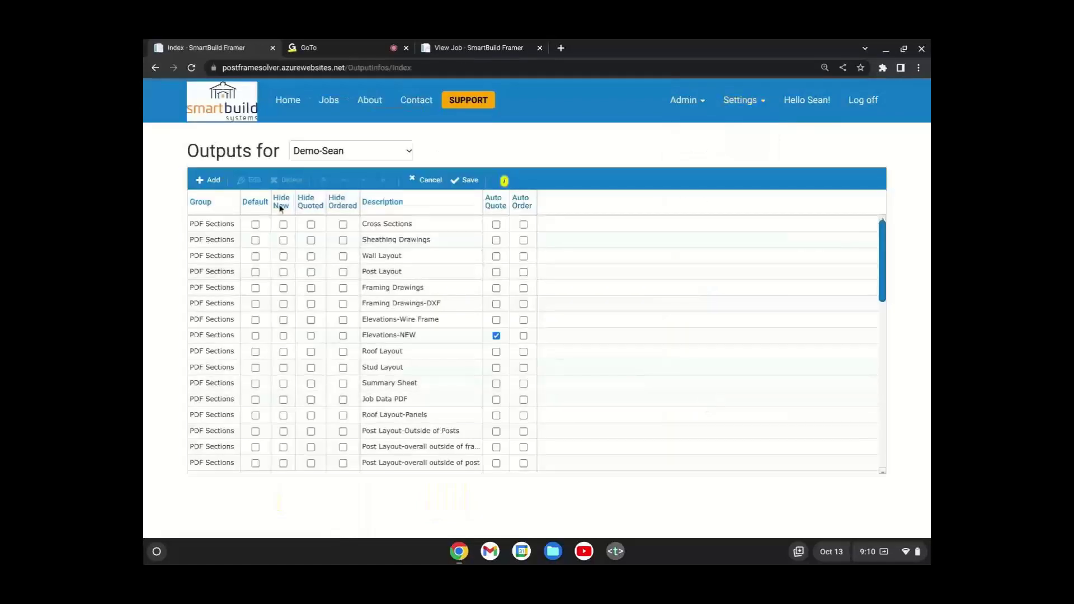
{"action": "left_click", "coordinate": [208, 179]}
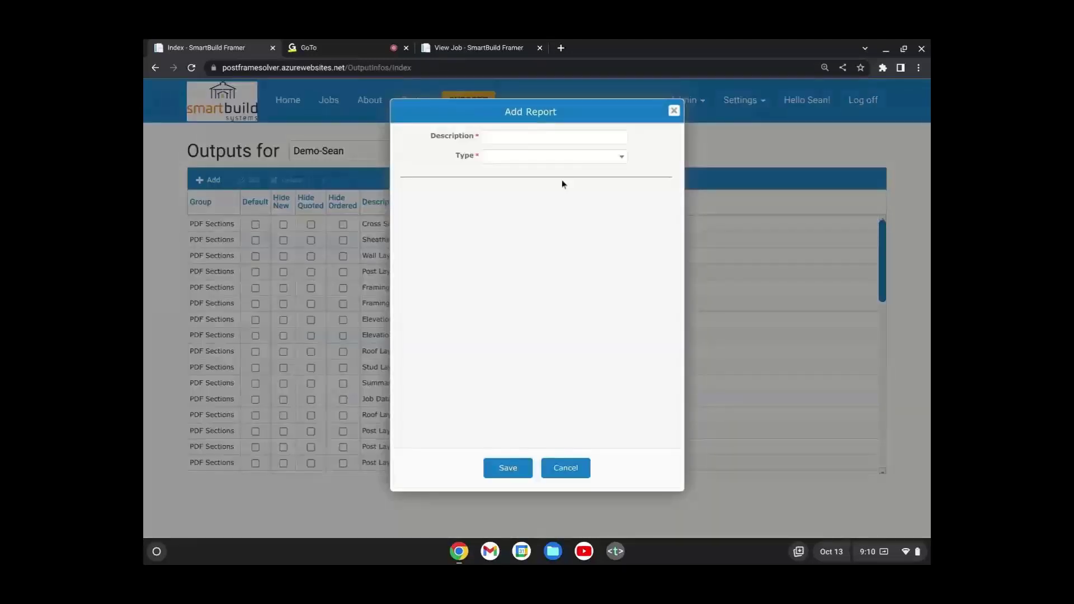
{"action": "left_click", "coordinate": [560, 156]}
{"action": "scroll", "coordinate": [588, 267], "scroll_direction": "down", "scroll_amount": 5}
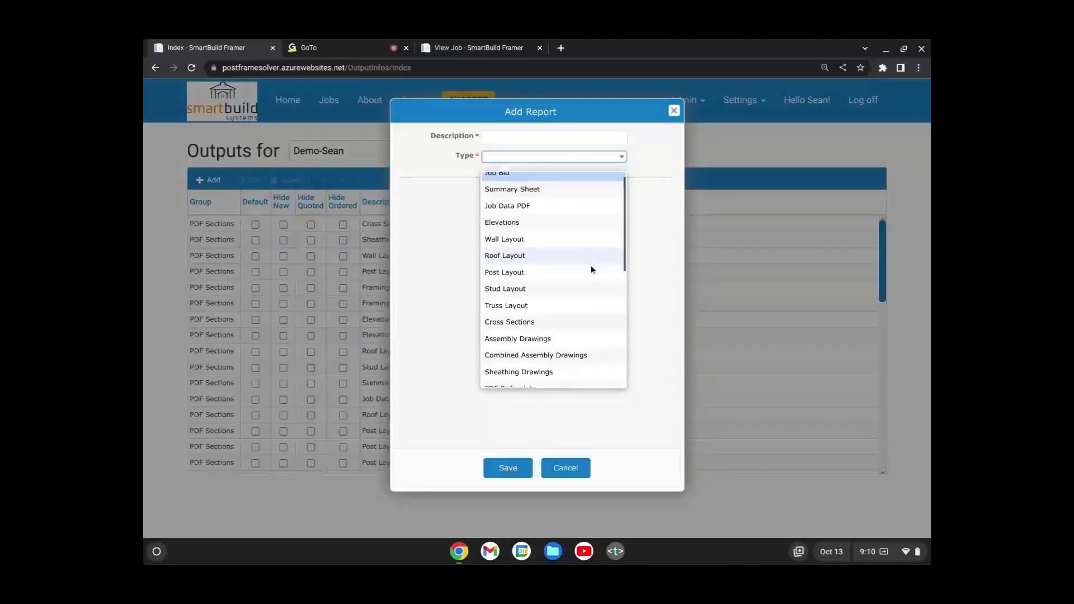
{"action": "scroll", "coordinate": [588, 268], "scroll_direction": "down", "scroll_amount": 5}
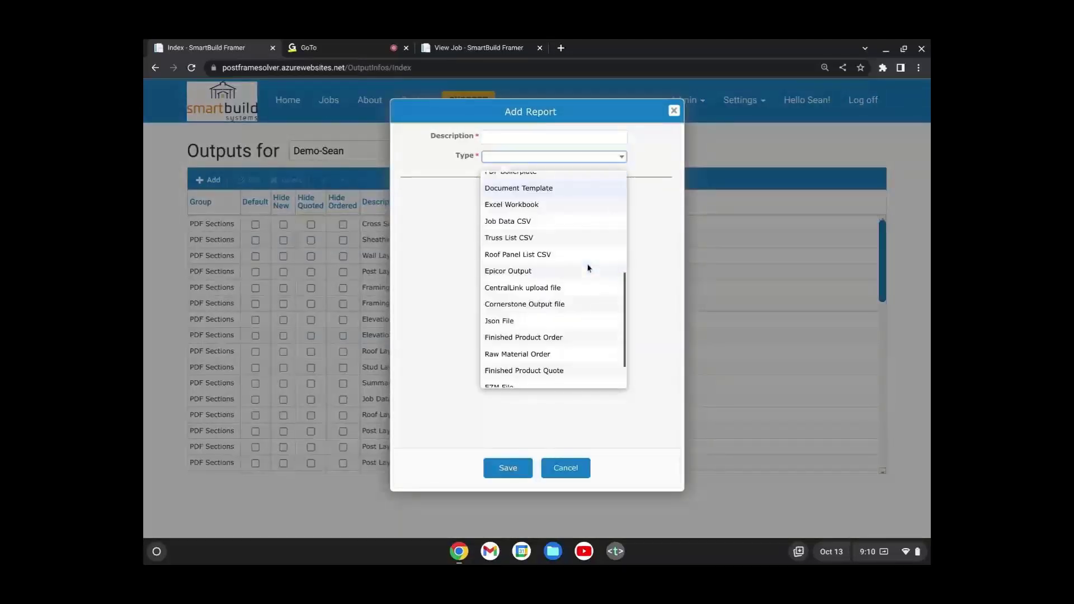
{"action": "scroll", "coordinate": [577, 311], "scroll_direction": "up", "scroll_amount": 2}
{"action": "scroll", "coordinate": [576, 306], "scroll_direction": "up", "scroll_amount": 3}
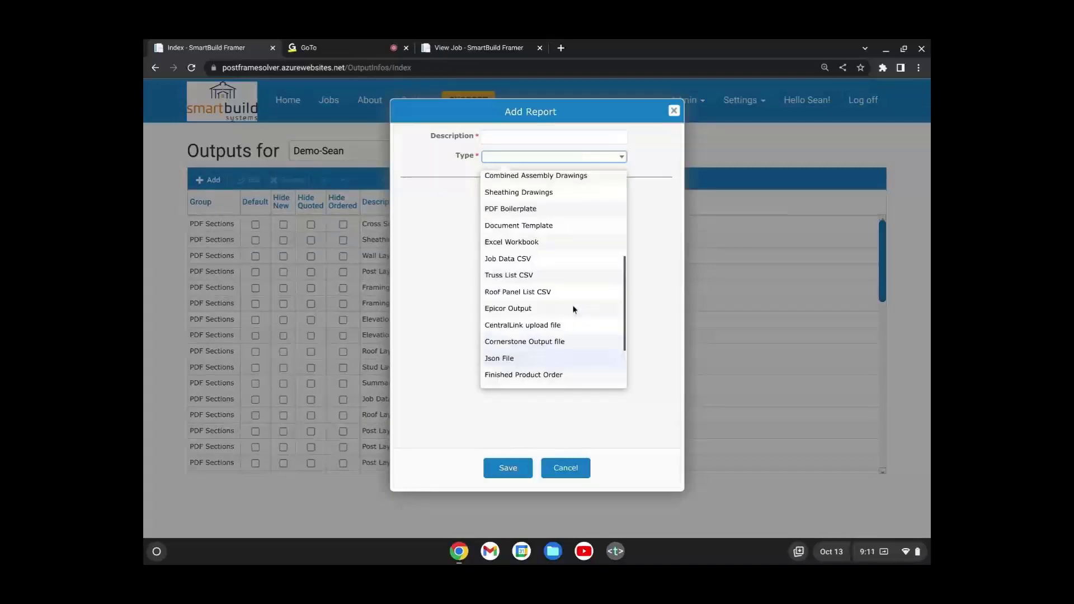
{"action": "left_click", "coordinate": [557, 228]}
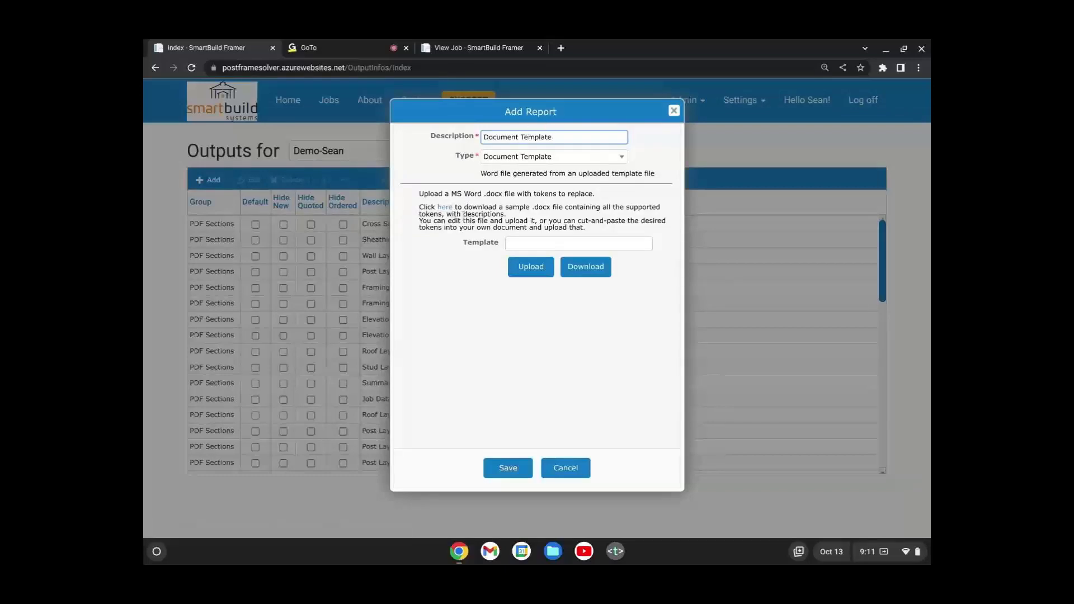
{"action": "left_click", "coordinate": [445, 208]}
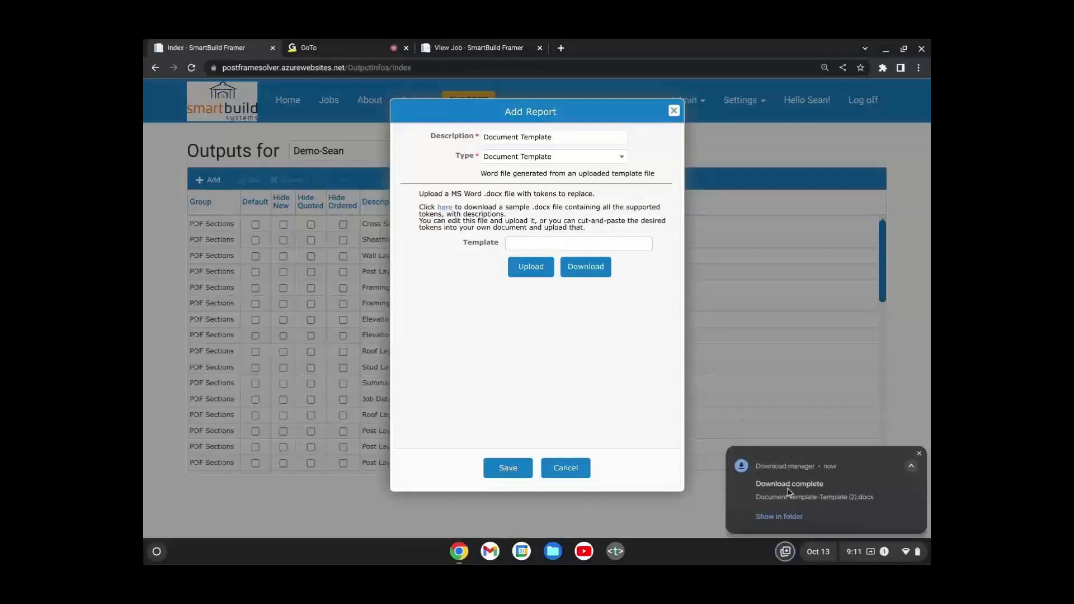
{"action": "left_click", "coordinate": [788, 487]}
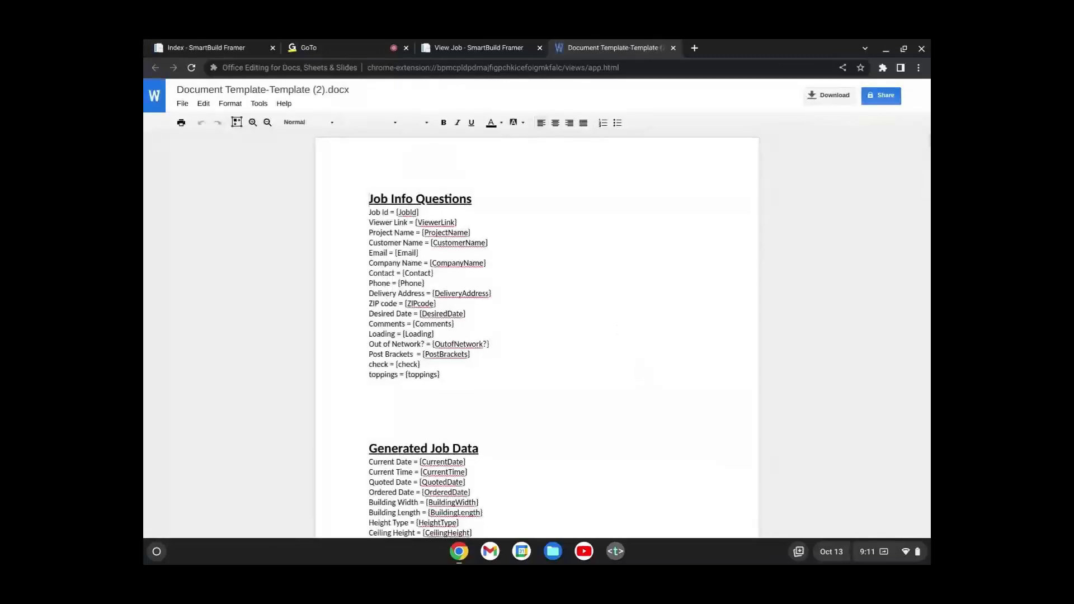
Step: Select the {ViewerLink} token and scroll through the Job Info Questions and Generated Job Data tokens
{"action": "left_click_drag", "start_coordinate": [457, 223], "coordinate": [415, 223]}
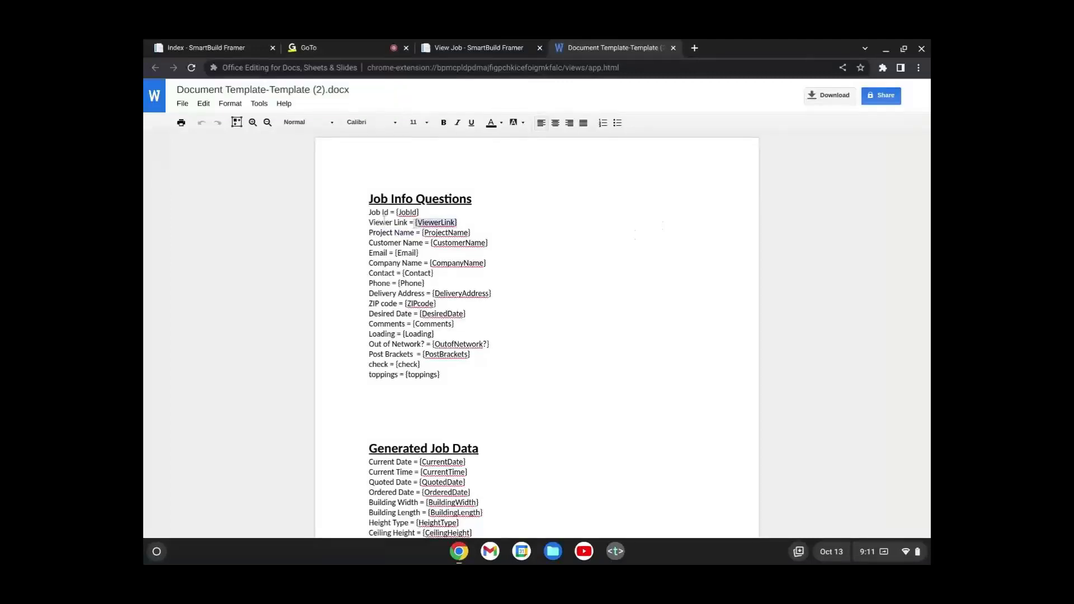
{"action": "left_click", "coordinate": [486, 47]}
{"action": "left_click", "coordinate": [609, 48]}
{"action": "scroll", "coordinate": [498, 369], "scroll_direction": "down", "scroll_amount": 2}
{"action": "scroll", "coordinate": [491, 430], "scroll_direction": "up", "scroll_amount": 2}
{"action": "scroll", "coordinate": [490, 431], "scroll_direction": "down", "scroll_amount": 2}
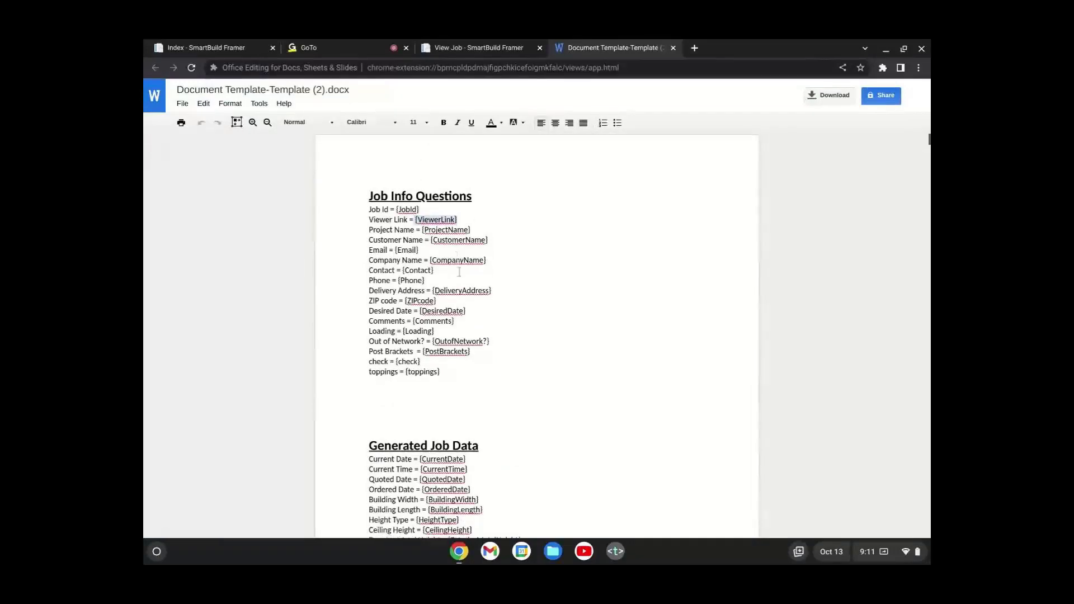
{"action": "scroll", "coordinate": [454, 312], "scroll_direction": "down", "scroll_amount": 9}
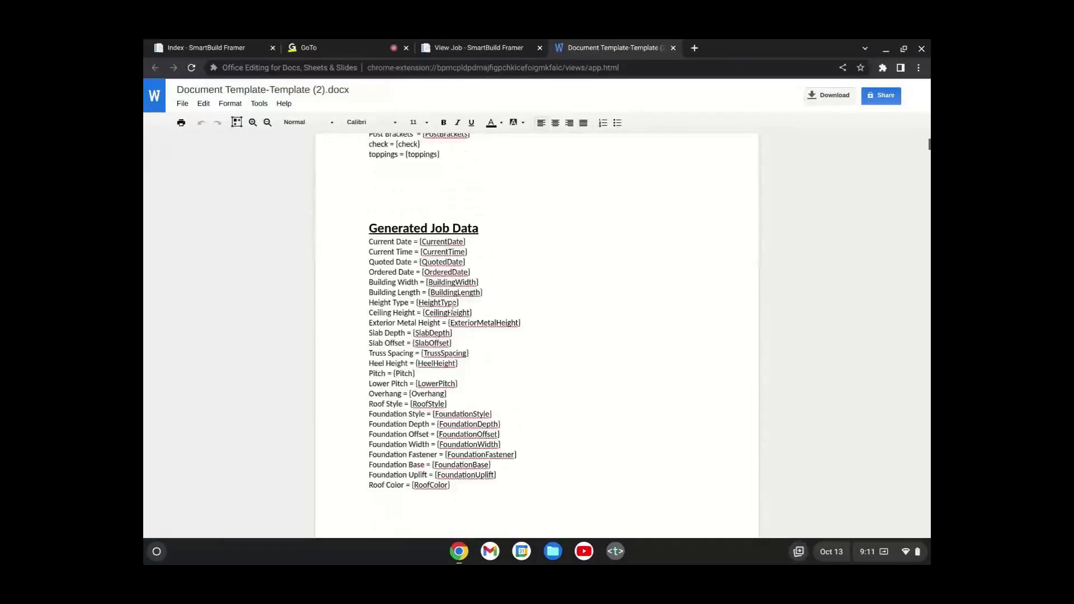
{"action": "scroll", "coordinate": [452, 308], "scroll_direction": "down", "scroll_amount": 20}
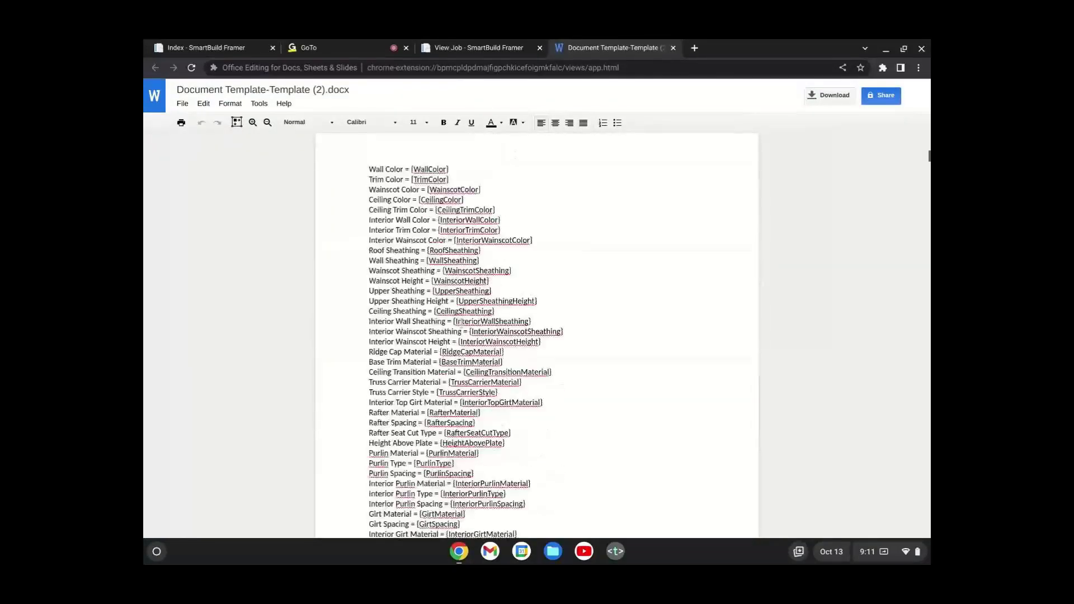
{"action": "scroll", "coordinate": [471, 409], "scroll_direction": "up", "scroll_amount": 20}
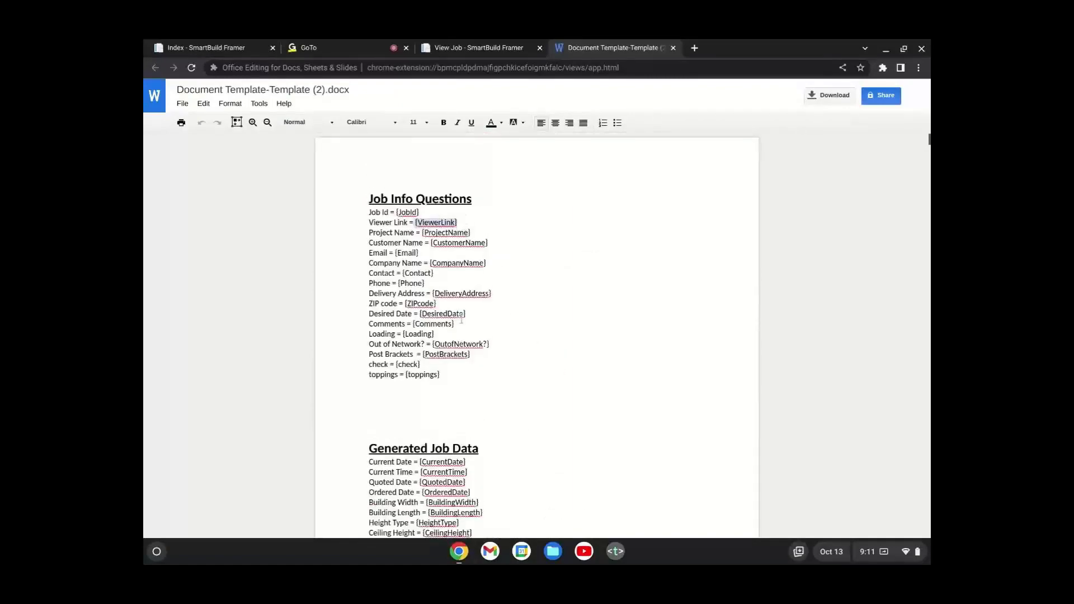
{"action": "scroll", "coordinate": [532, 453], "scroll_direction": "down", "scroll_amount": 1}
{"action": "scroll", "coordinate": [529, 451], "scroll_direction": "up", "scroll_amount": 1}
Step: Select the Viewer Link and Project Name lines, then select the 3-D viewer's full web address
{"action": "left_click_drag", "start_coordinate": [363, 220], "coordinate": [520, 234]}
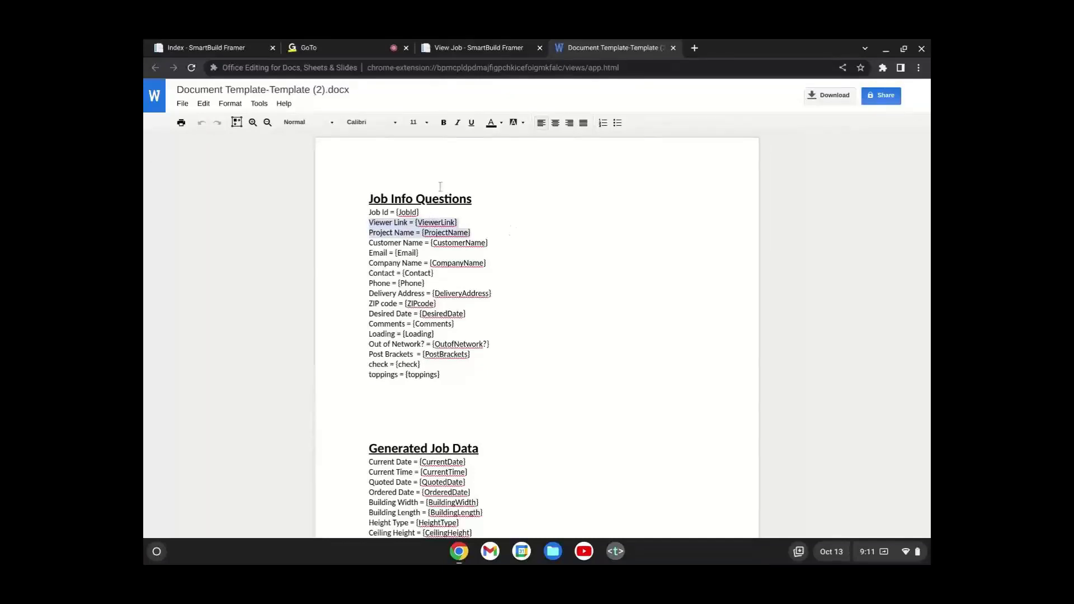
{"action": "left_click", "coordinate": [477, 45]}
{"action": "left_click", "coordinate": [599, 66]}
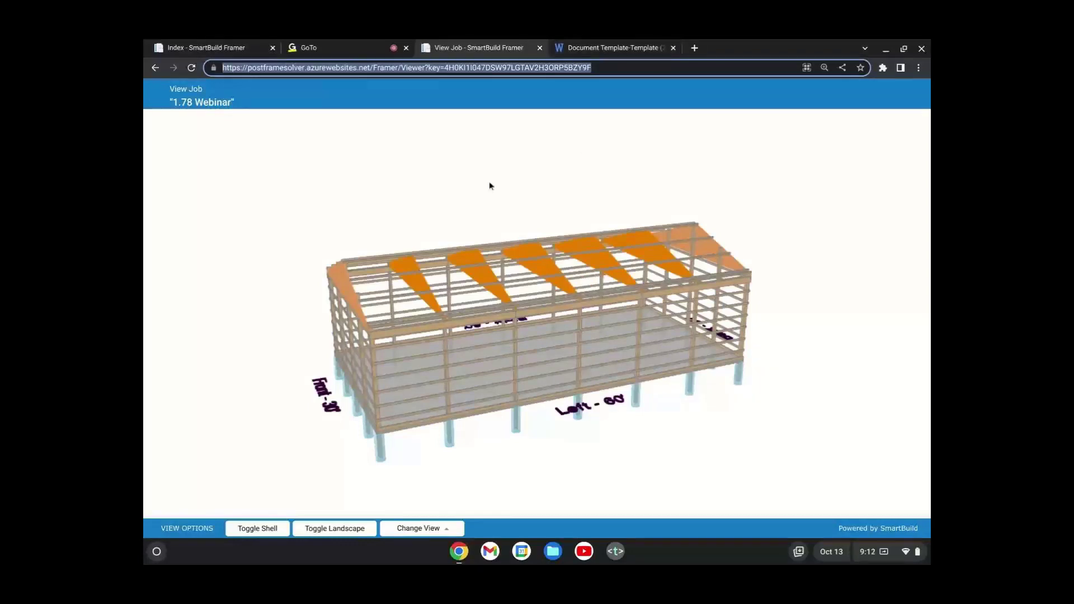
Step: Orbit the framing model to its back side, then deselect the lines in the template document
{"action": "left_click_drag", "start_coordinate": [529, 263], "coordinate": [340, 88]}
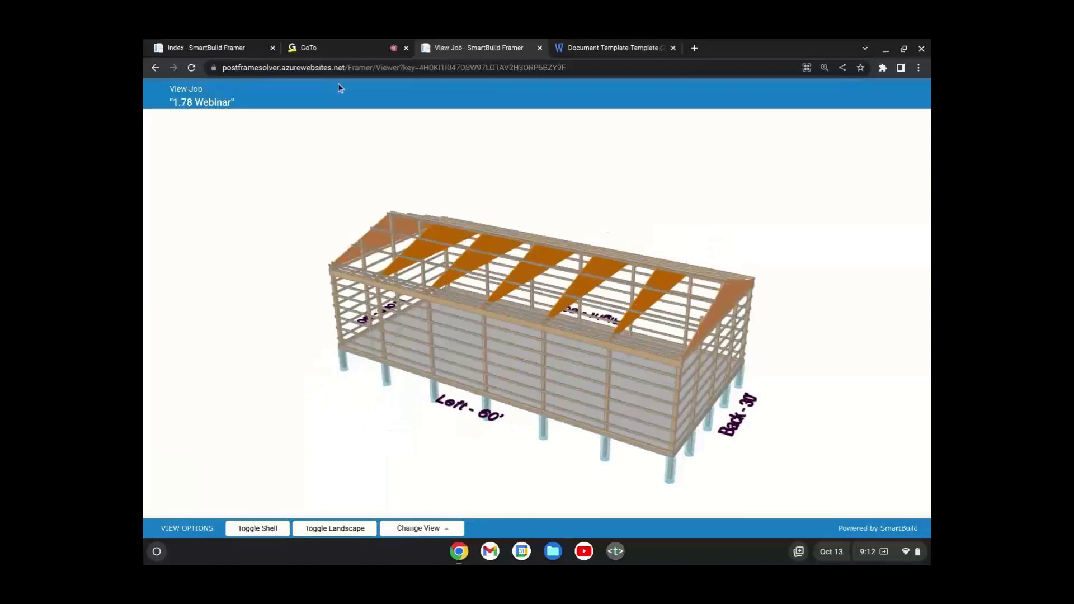
{"action": "left_click", "coordinate": [609, 48]}
{"action": "left_click", "coordinate": [488, 226]}
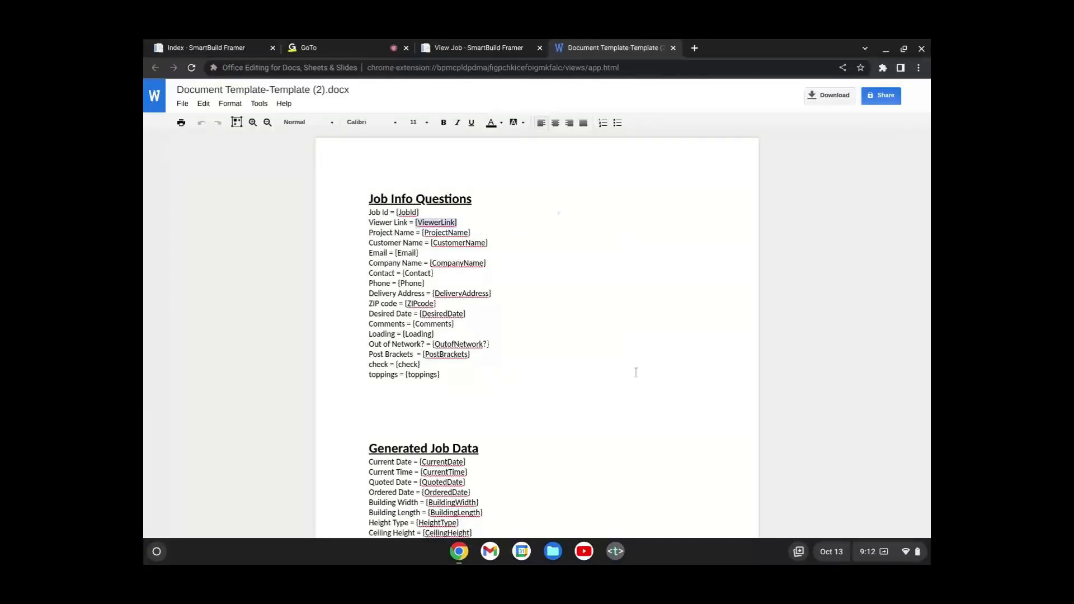
Step: Cancel the unfinished Add Report dialog and go back to the home page
{"action": "left_click", "coordinate": [190, 46]}
{"action": "left_click", "coordinate": [583, 467]}
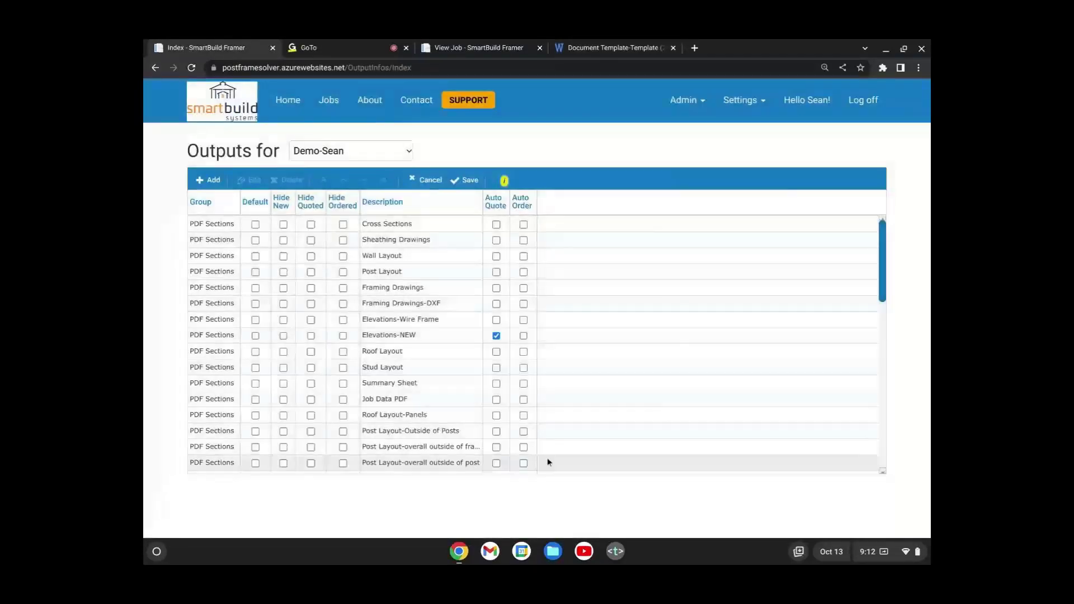
{"action": "left_click", "coordinate": [289, 100]}
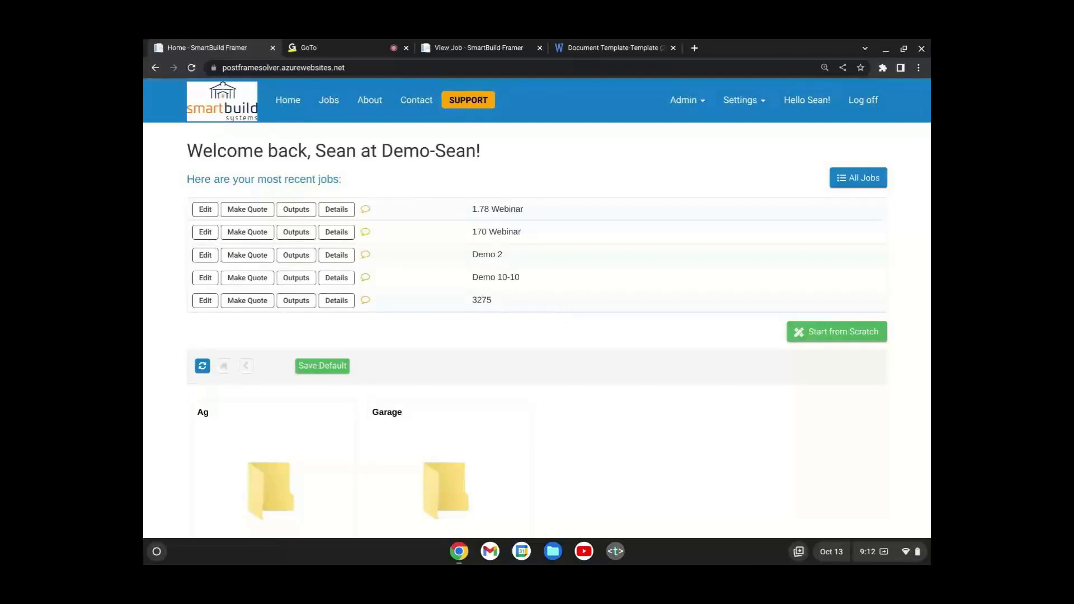
Step: Open the 1.78 Webinar job ($19,231.12) in the editor and show its Details framing categories
{"action": "left_click", "coordinate": [214, 211]}
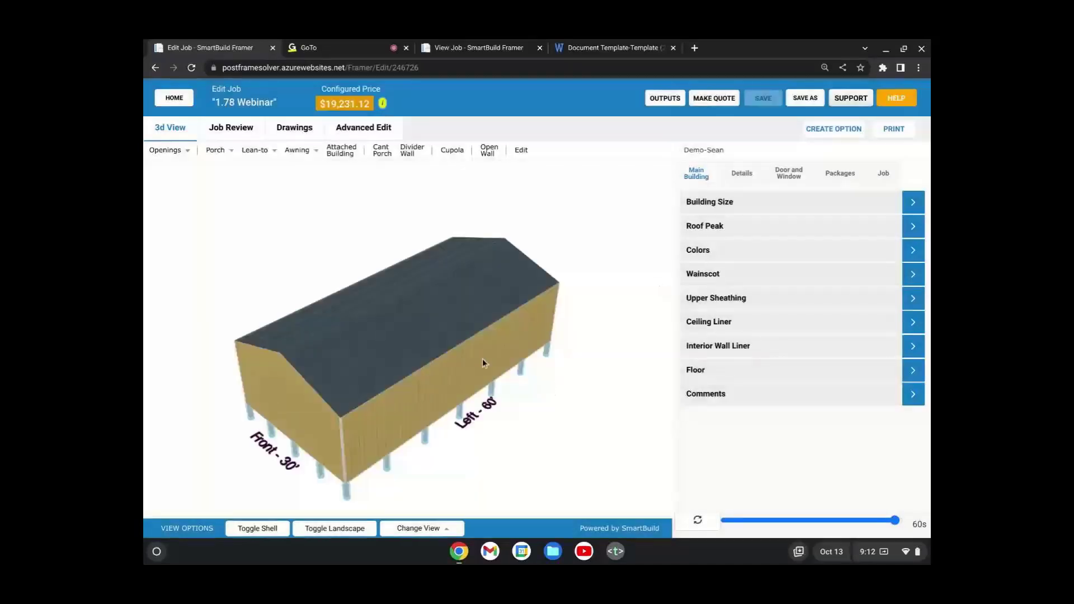
{"action": "mouse_move", "coordinate": [482, 358]}
{"action": "left_mouse_down"}
{"action": "mouse_move", "coordinate": [477, 347]}
{"action": "mouse_move", "coordinate": [495, 350]}
{"action": "left_mouse_up"}
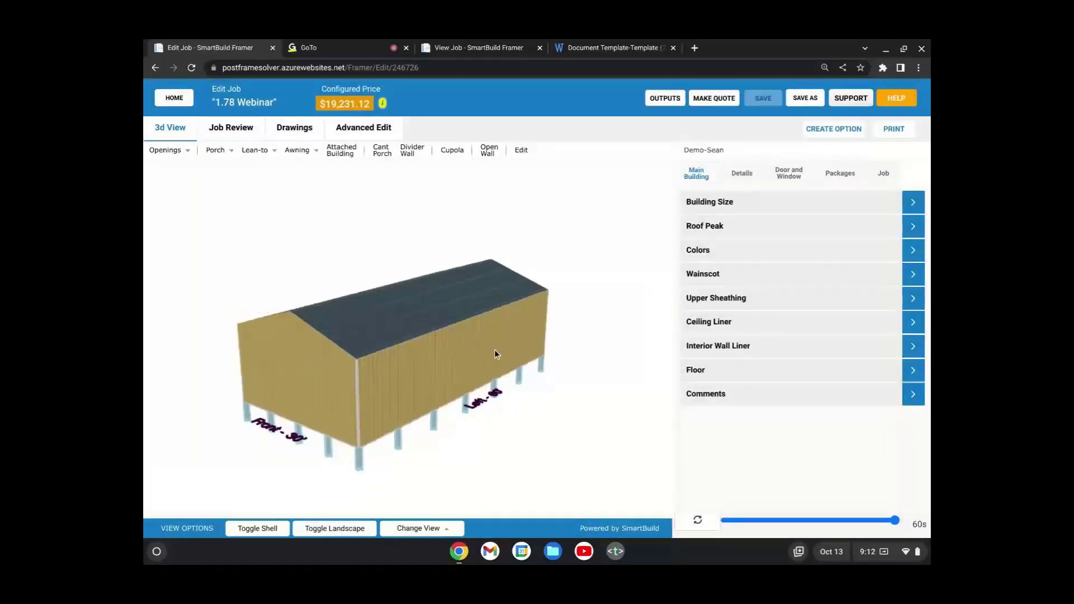
{"action": "left_click", "coordinate": [751, 175]}
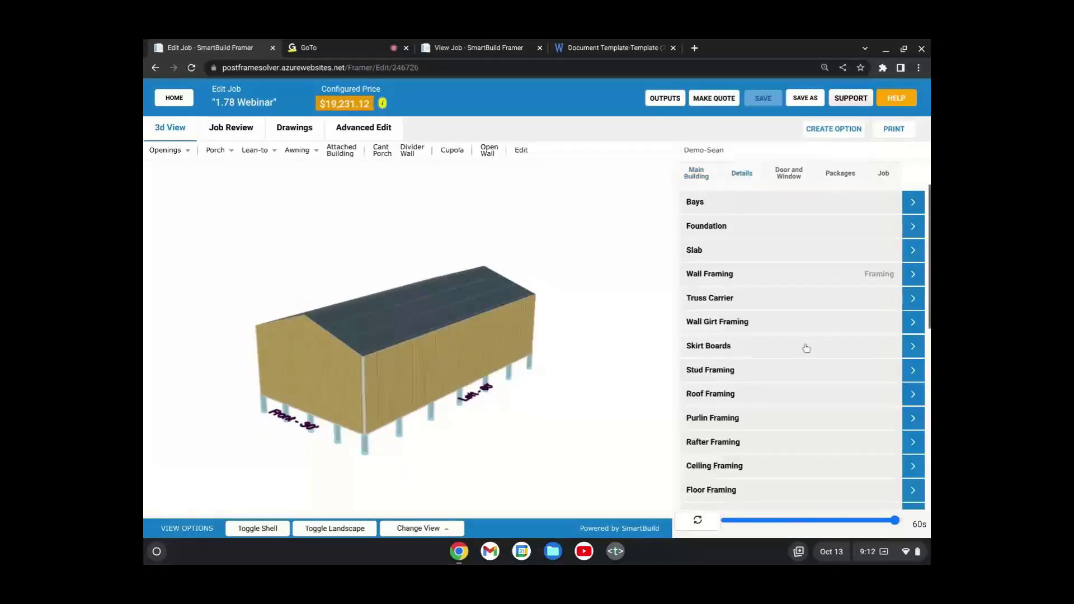
Step: Hide the sheeting and expand Roof Framing to inspect the Truss Special setting, leaving it Flat
{"action": "left_click", "coordinate": [258, 528]}
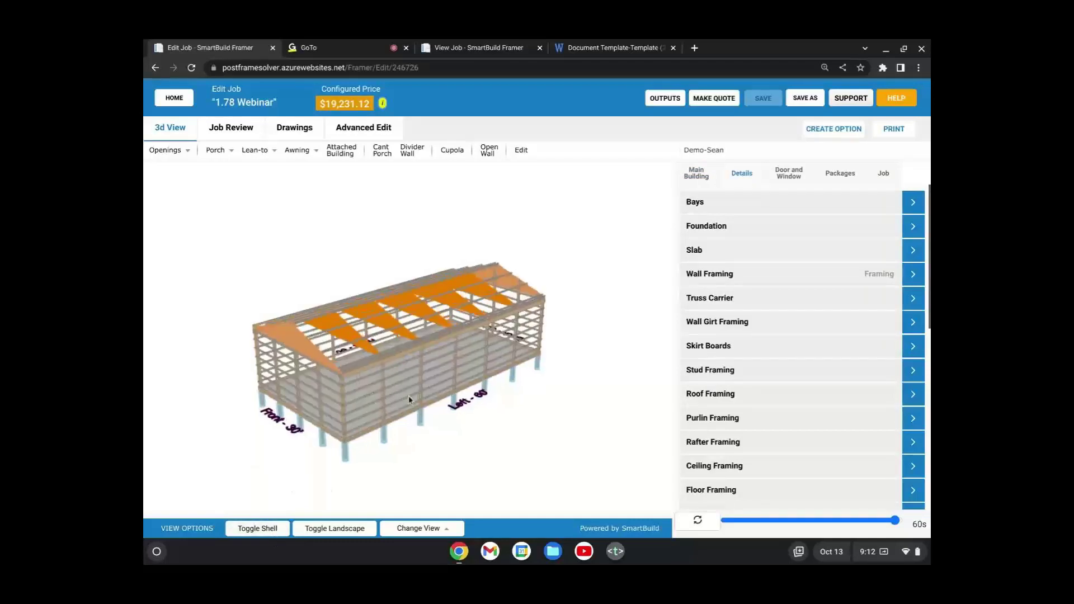
{"action": "scroll", "coordinate": [424, 391], "scroll_direction": "up", "scroll_amount": 2}
{"action": "scroll", "coordinate": [747, 321], "scroll_direction": "down", "scroll_amount": 1}
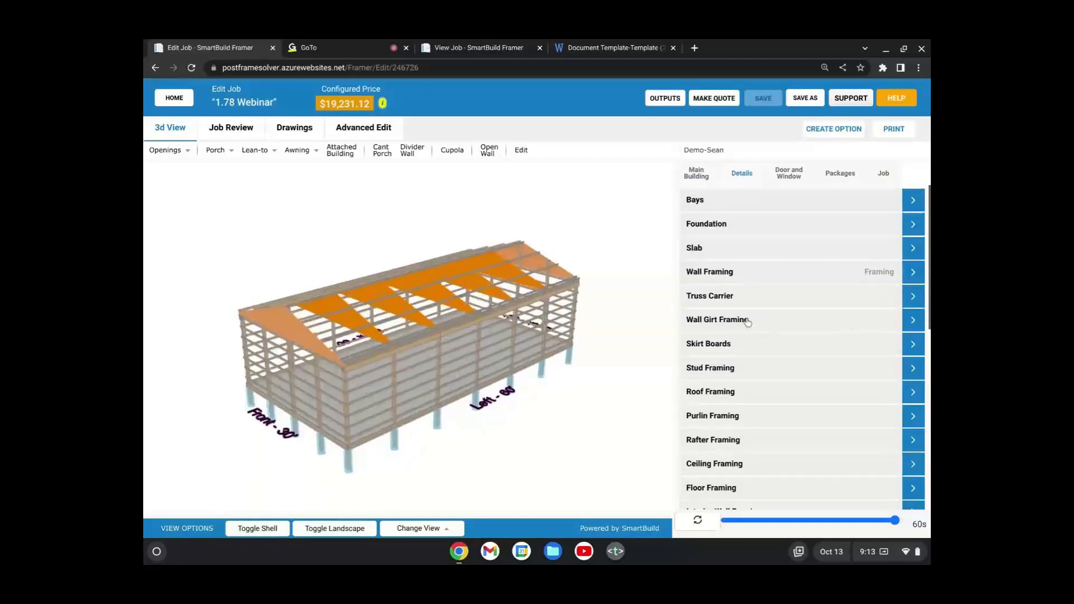
{"action": "scroll", "coordinate": [747, 322], "scroll_direction": "down", "scroll_amount": 2}
{"action": "left_click", "coordinate": [752, 329]}
{"action": "scroll", "coordinate": [727, 325], "scroll_direction": "down", "scroll_amount": 3}
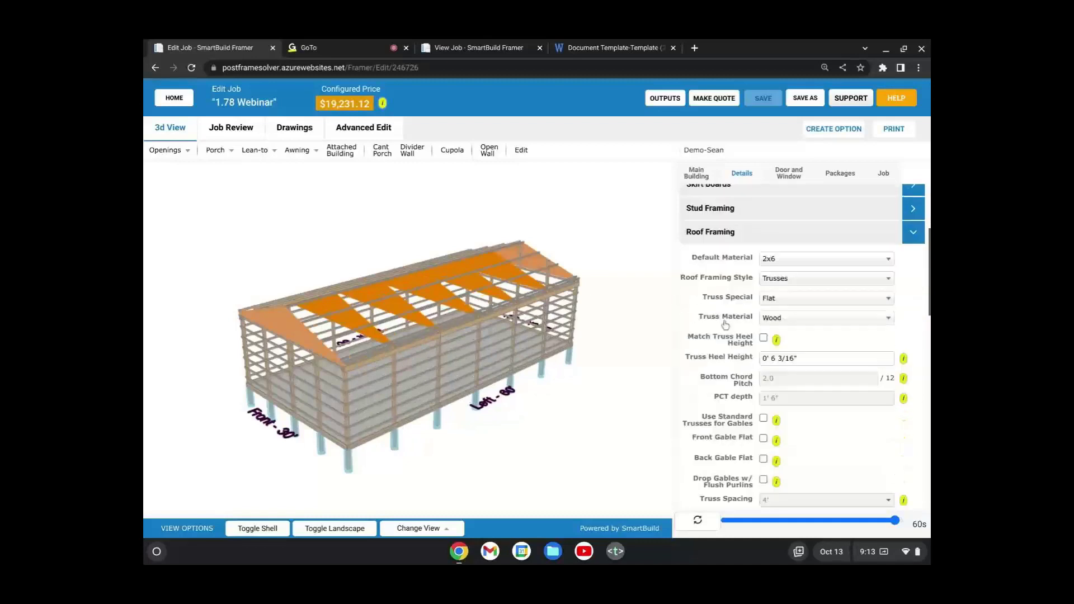
{"action": "left_click_drag", "start_coordinate": [702, 292], "coordinate": [752, 293]}
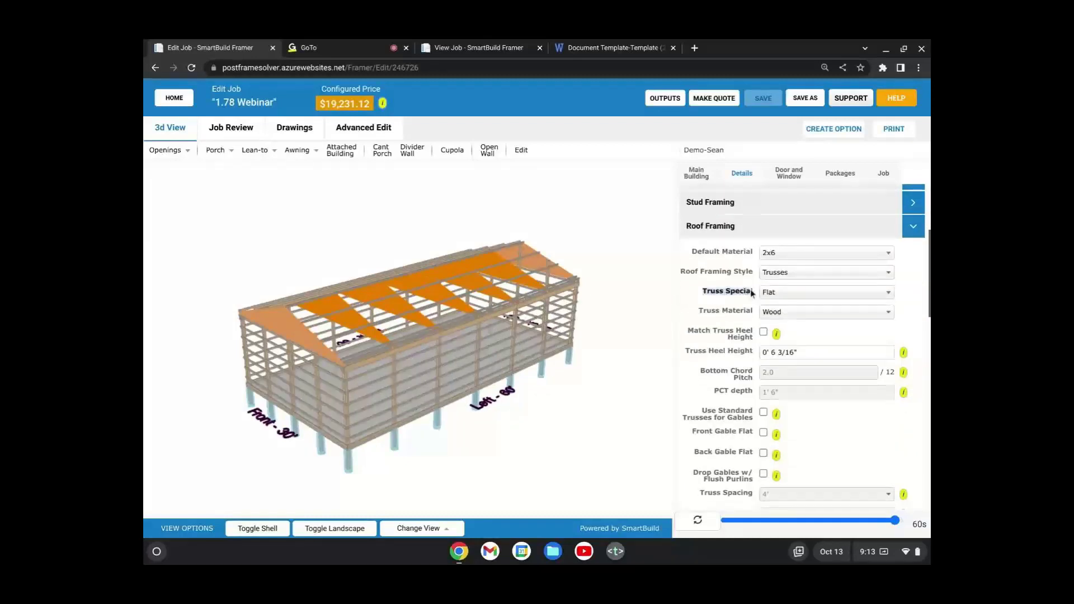
{"action": "left_click", "coordinate": [836, 296]}
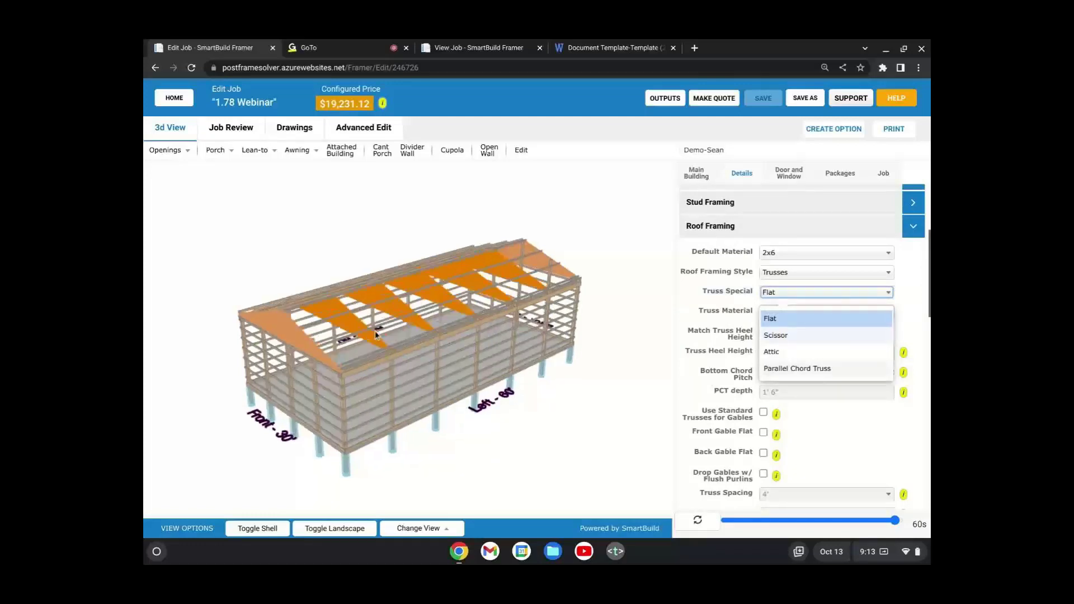
{"action": "left_click", "coordinate": [472, 342]}
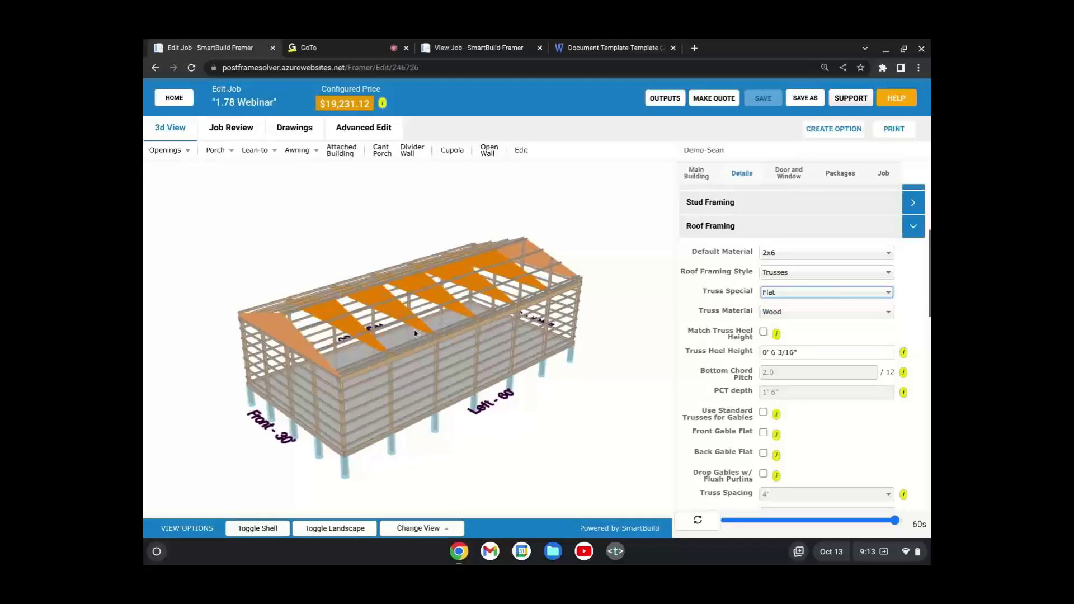
{"action": "left_click_drag", "start_coordinate": [492, 319], "coordinate": [417, 327]}
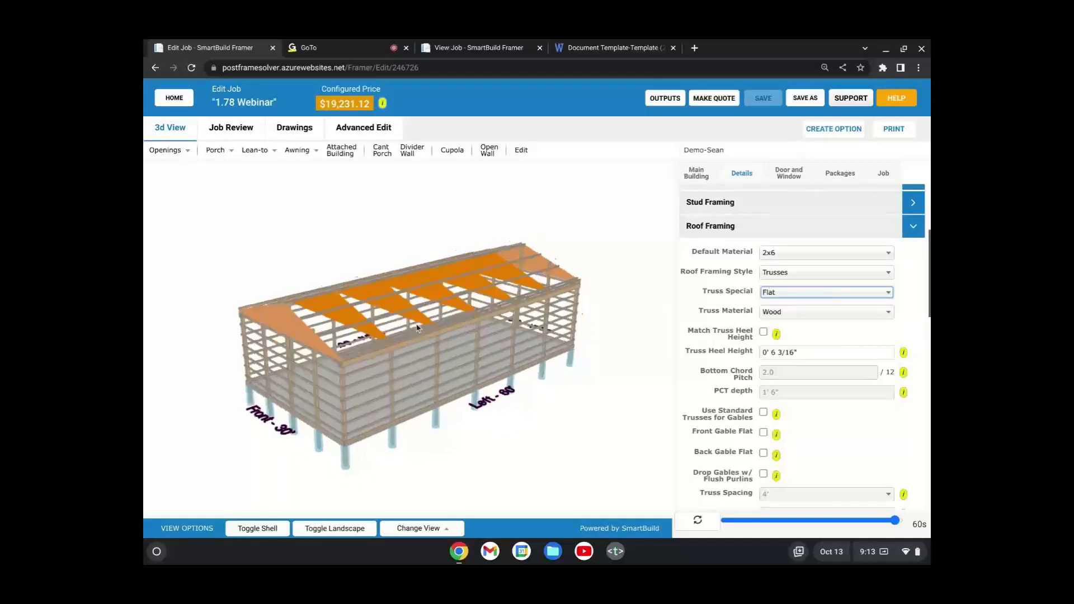
Step: Set Truss Special to Scissor, regenerate the model at $18,442.20, then show Main Building settings
{"action": "left_click", "coordinate": [794, 296]}
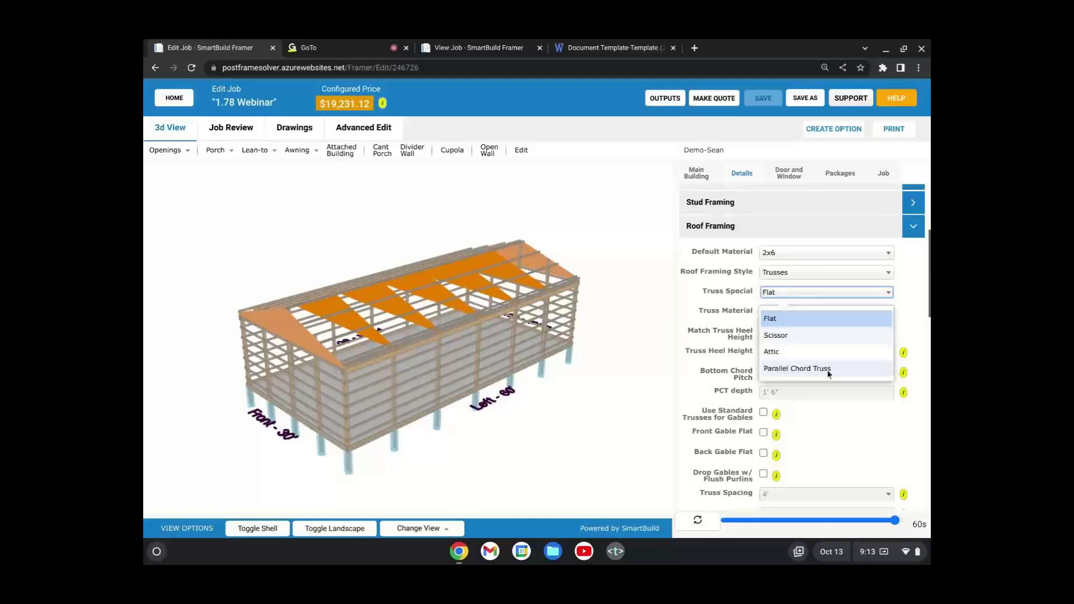
{"action": "left_click", "coordinate": [803, 336]}
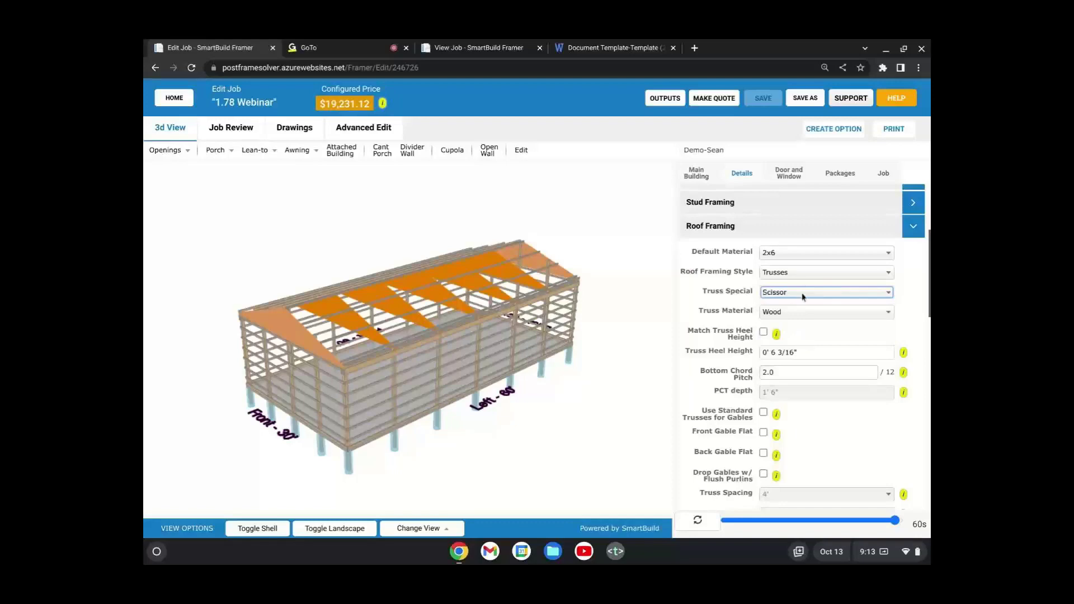
{"action": "left_click", "coordinate": [700, 525]}
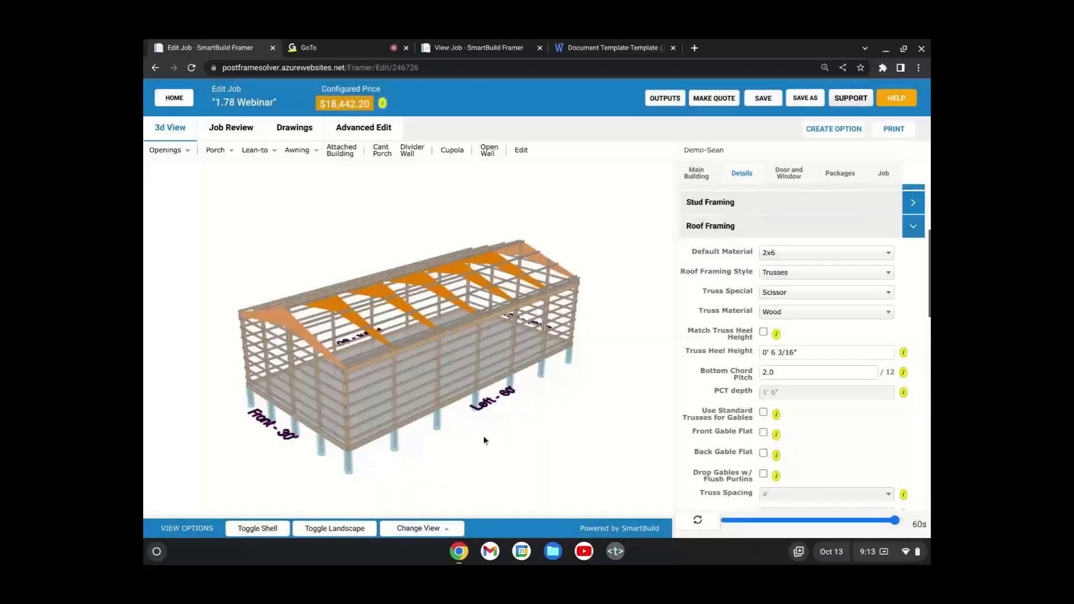
{"action": "left_click_drag", "start_coordinate": [470, 410], "coordinate": [397, 348]}
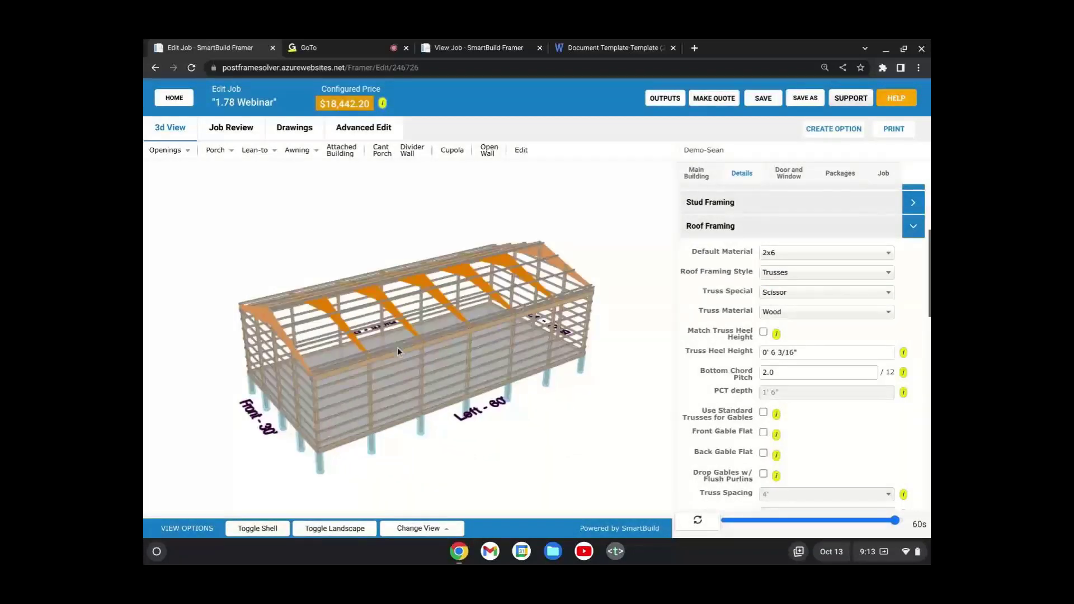
{"action": "scroll", "coordinate": [721, 334], "scroll_direction": "down", "scroll_amount": 1}
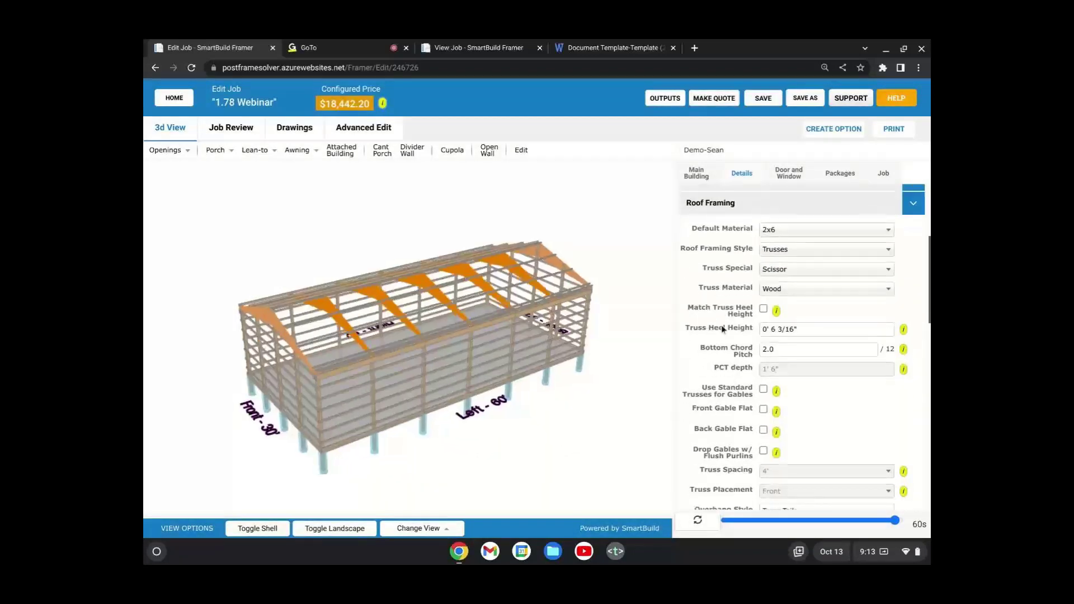
{"action": "scroll", "coordinate": [721, 294], "scroll_direction": "up", "scroll_amount": 2}
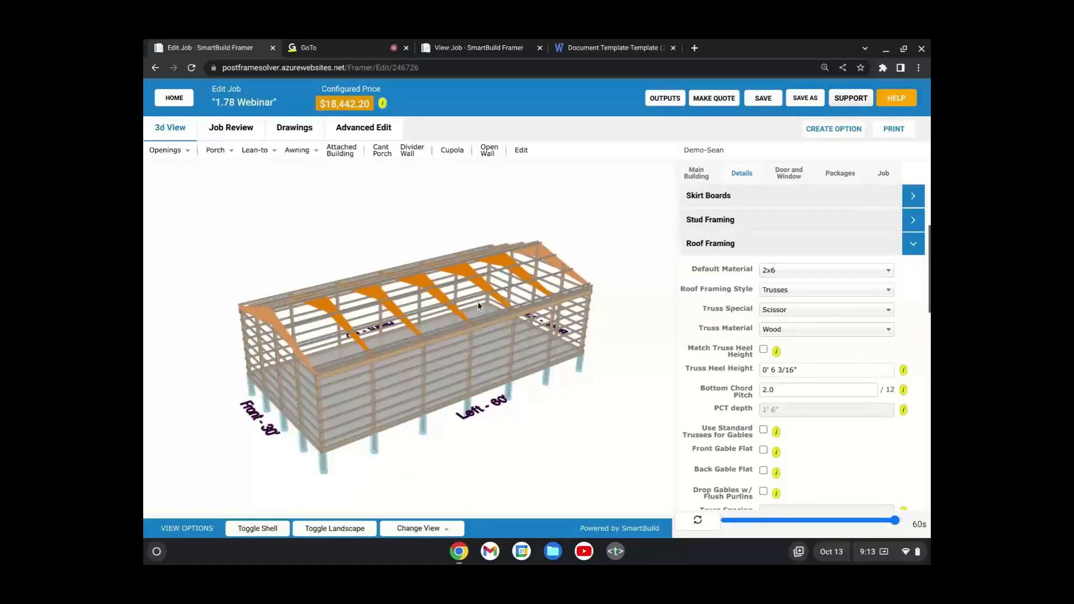
{"action": "left_click_drag", "start_coordinate": [479, 304], "coordinate": [565, 305]}
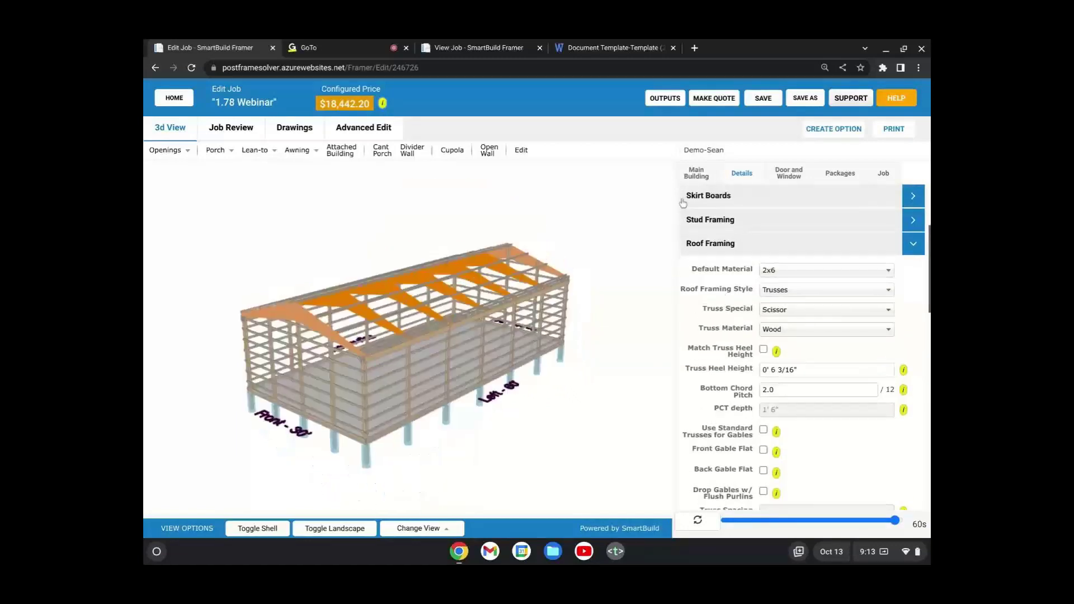
{"action": "scroll", "coordinate": [701, 197], "scroll_direction": "up", "scroll_amount": 3}
{"action": "scroll", "coordinate": [701, 193], "scroll_direction": "up", "scroll_amount": 1}
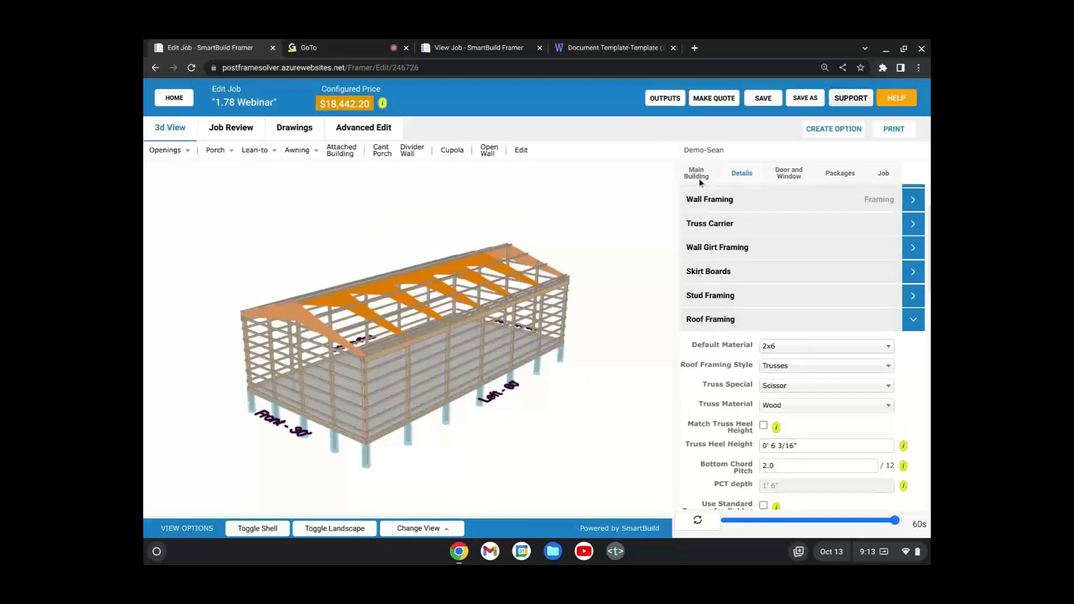
{"action": "left_click", "coordinate": [698, 178]}
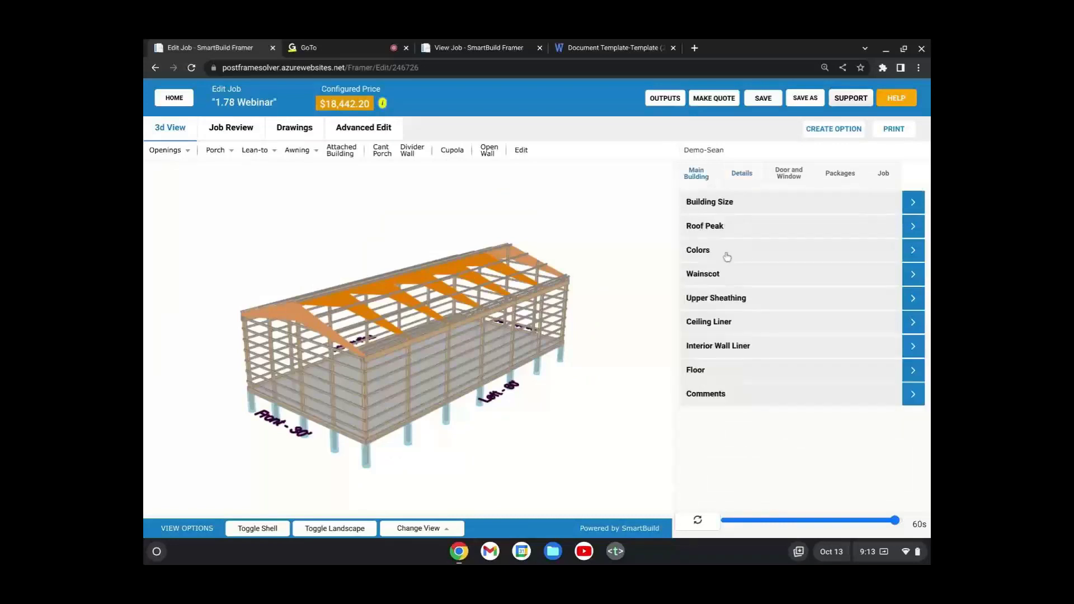
Step: Check the 4.0/12 roof pitch under Building Size, then the 2.0/12 bottom chord pitch in Roof Framing
{"action": "left_click", "coordinate": [736, 208]}
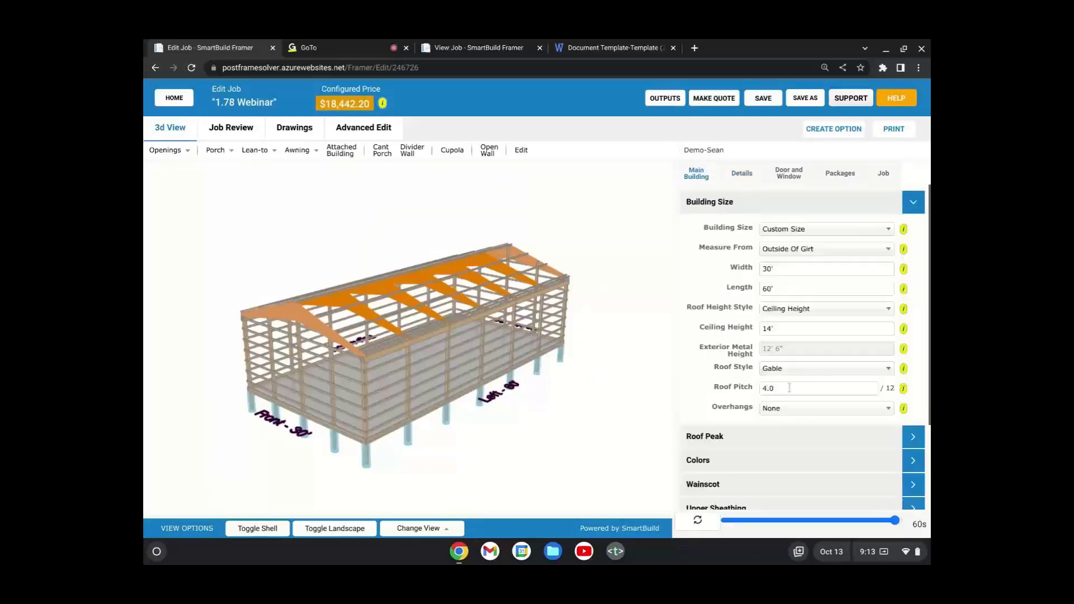
{"action": "left_click", "coordinate": [791, 386]}
{"action": "left_click", "coordinate": [743, 177]}
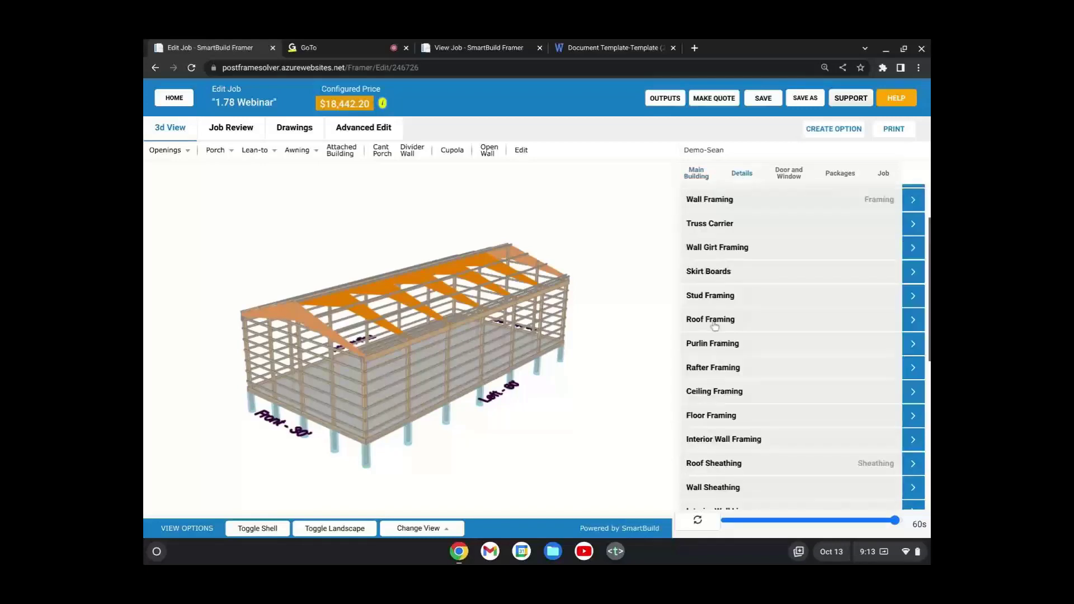
{"action": "left_click", "coordinate": [730, 328]}
{"action": "scroll", "coordinate": [711, 333], "scroll_direction": "down", "scroll_amount": 2}
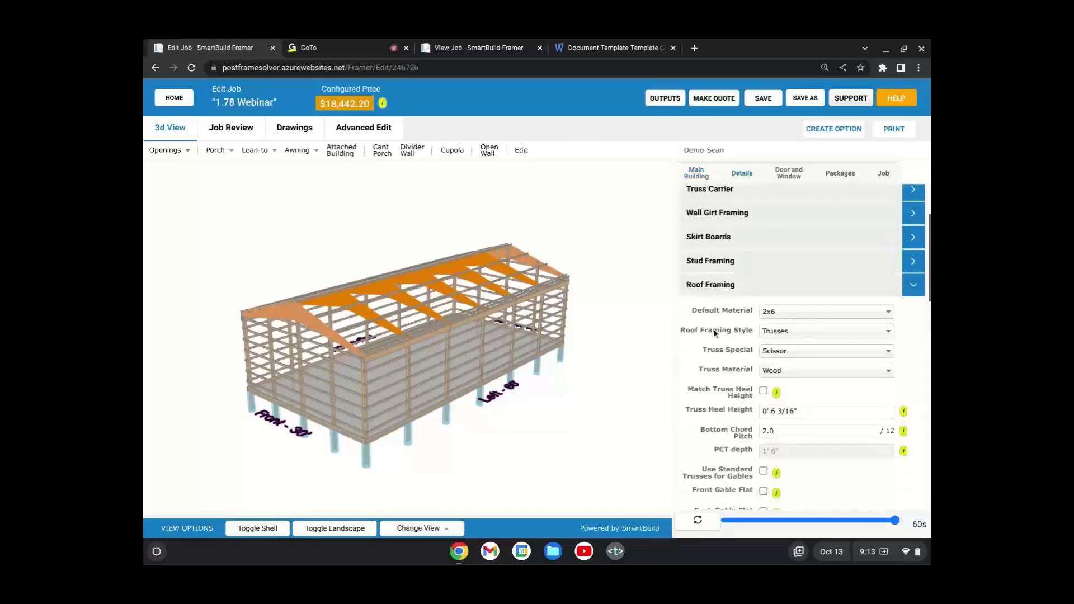
{"action": "left_click", "coordinate": [789, 384]}
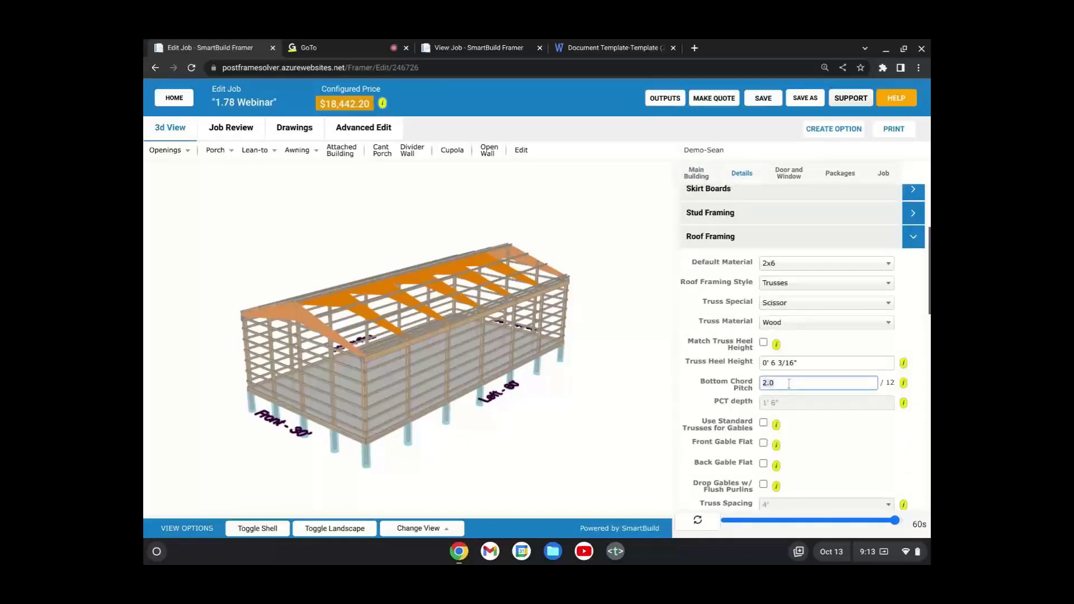
{"action": "left_click_drag", "start_coordinate": [461, 433], "coordinate": [531, 404]}
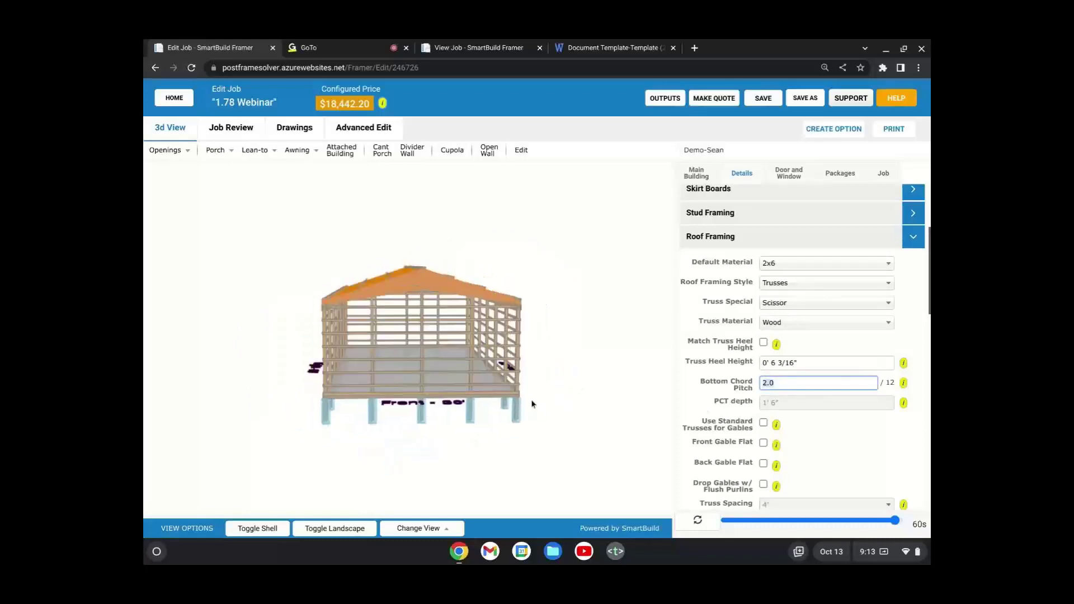
{"action": "scroll", "coordinate": [524, 392], "scroll_direction": "up", "scroll_amount": 5}
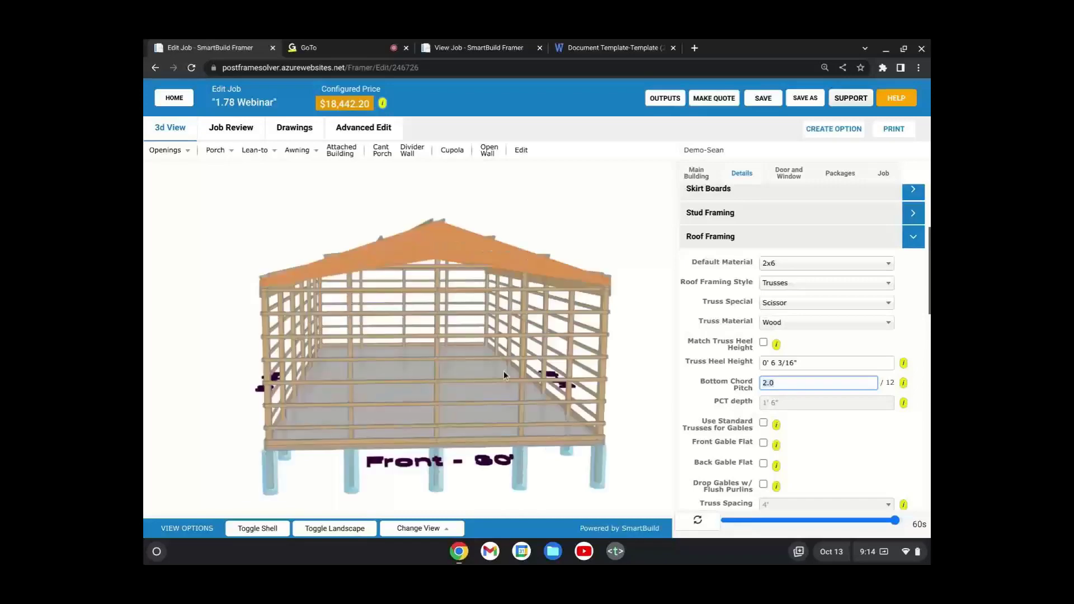
{"action": "mouse_move", "coordinate": [493, 373]}
{"action": "left_mouse_down"}
{"action": "mouse_move", "coordinate": [448, 381]}
{"action": "mouse_move", "coordinate": [507, 361]}
{"action": "left_mouse_up"}
{"action": "scroll", "coordinate": [508, 366], "scroll_direction": "down", "scroll_amount": 2}
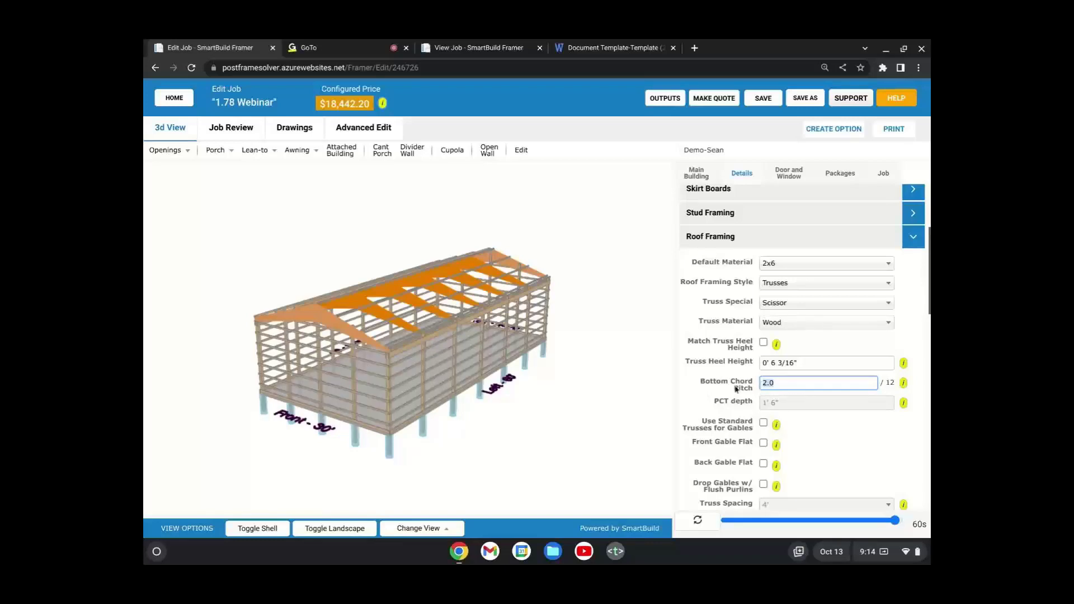
{"action": "double_click", "coordinate": [778, 382]}
{"action": "scroll", "coordinate": [783, 386], "scroll_direction": "down", "scroll_amount": 1}
{"action": "left_click_drag", "start_coordinate": [368, 417], "coordinate": [319, 402]}
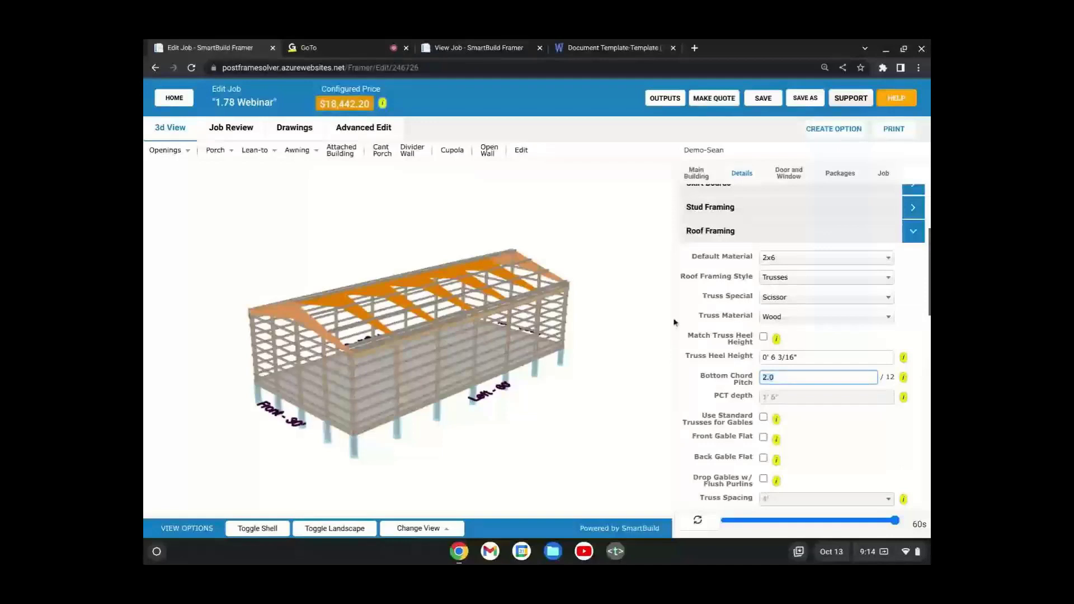
{"action": "mouse_move", "coordinate": [491, 335]}
{"action": "left_mouse_down"}
{"action": "mouse_move", "coordinate": [472, 341]}
{"action": "mouse_move", "coordinate": [480, 335]}
{"action": "left_mouse_up"}
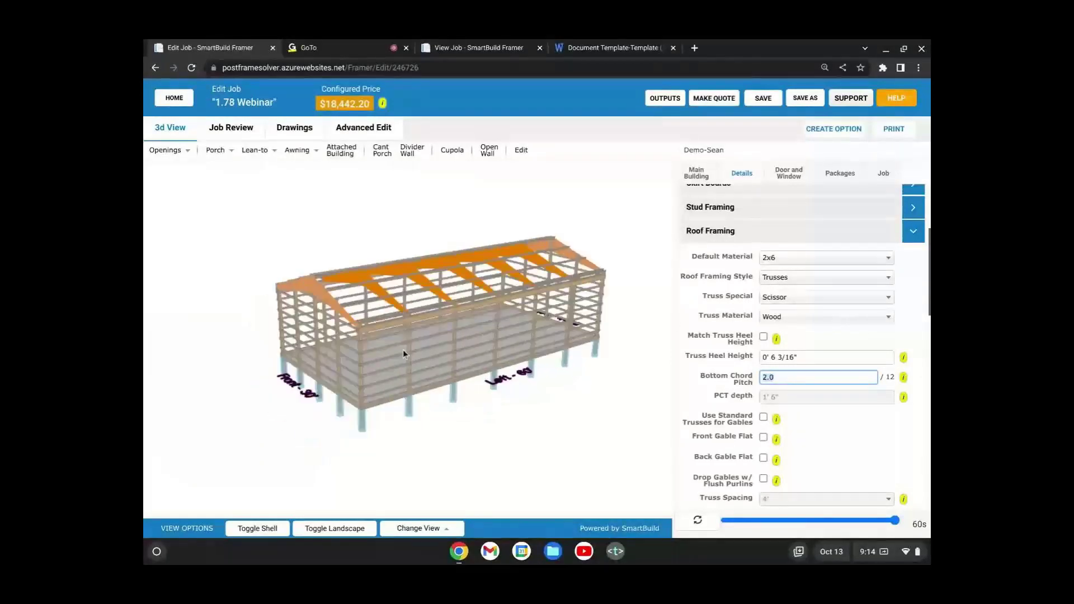
{"action": "scroll", "coordinate": [363, 351], "scroll_direction": "up", "scroll_amount": 3}
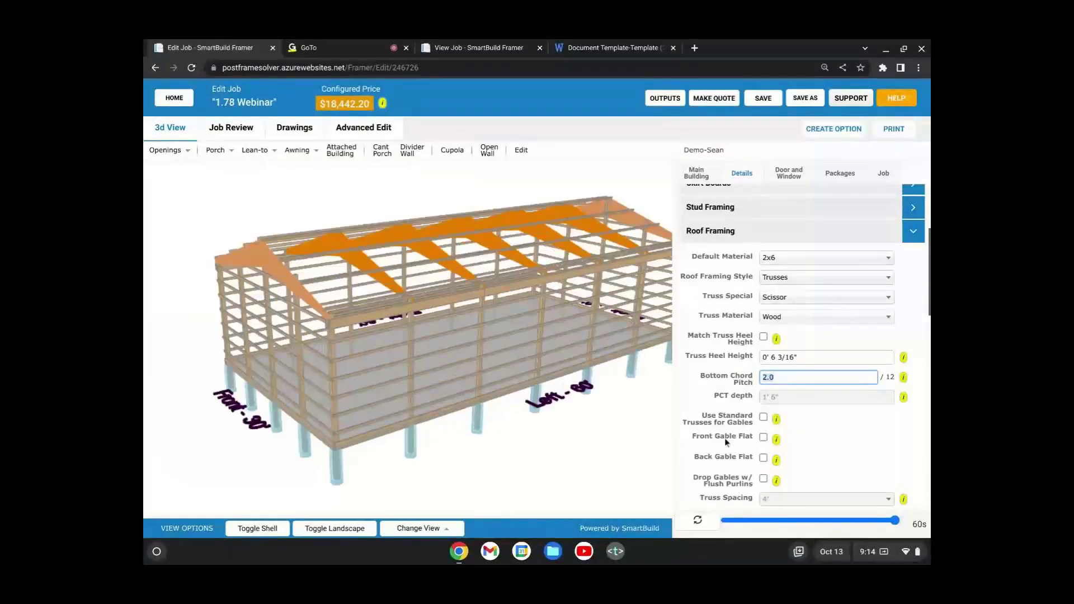
{"action": "scroll", "coordinate": [722, 428], "scroll_direction": "down", "scroll_amount": 2}
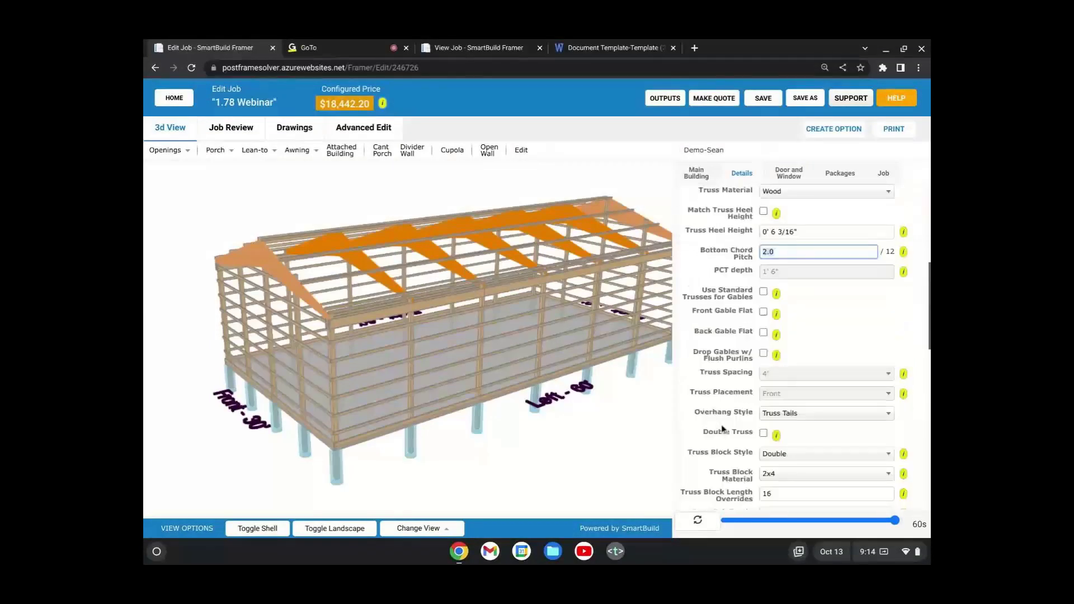
{"action": "scroll", "coordinate": [724, 363], "scroll_direction": "up", "scroll_amount": 1}
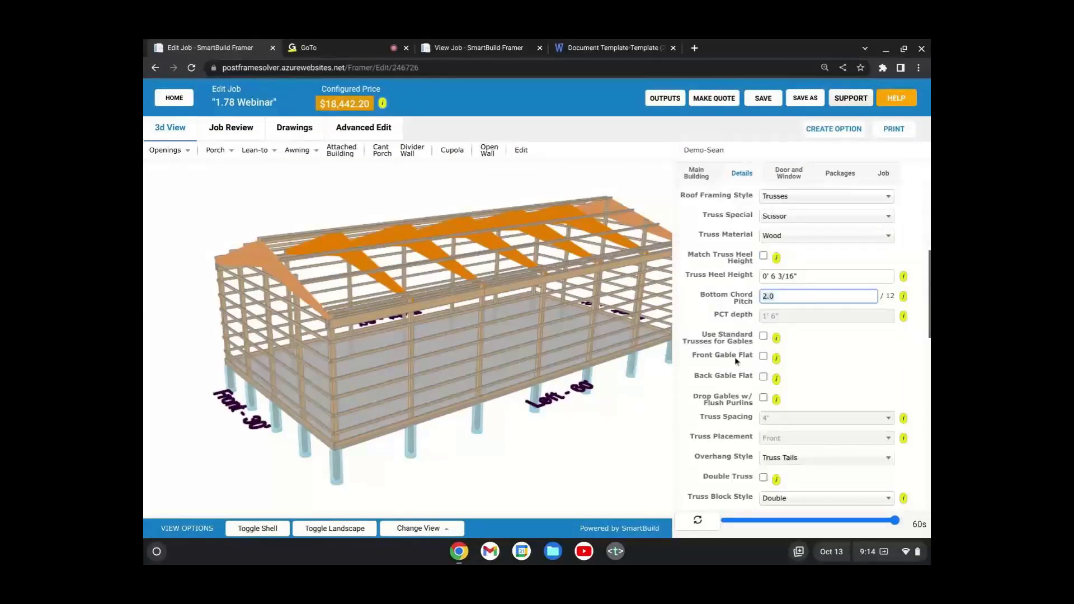
{"action": "left_click_drag", "start_coordinate": [390, 327], "coordinate": [424, 330]}
Step: Tick Use Standard Trusses for Gables, regenerate the model, and orbit to check the gable ends
{"action": "left_click", "coordinate": [764, 340]}
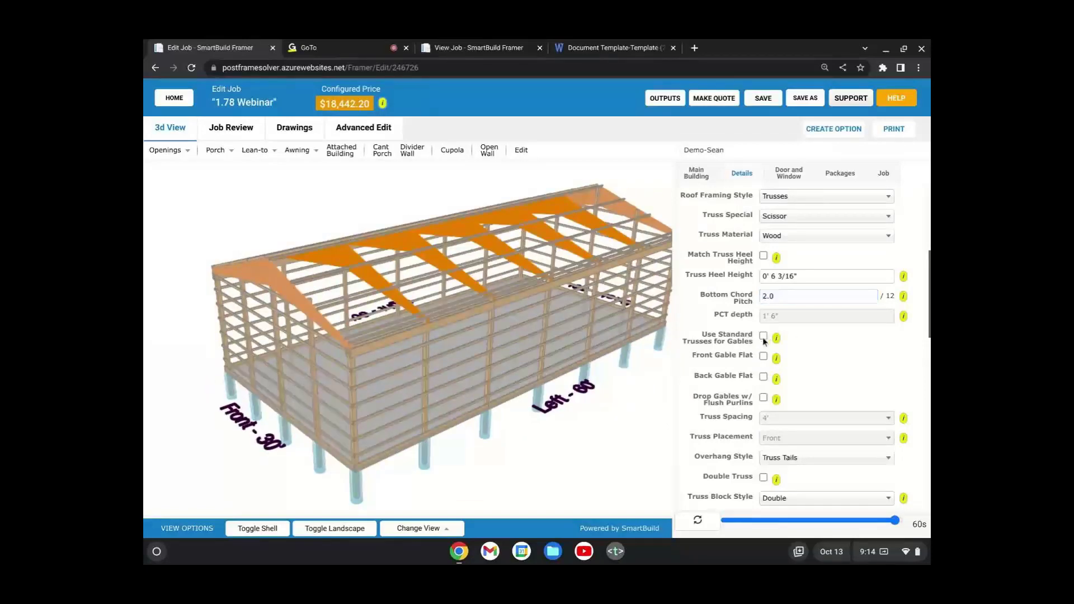
{"action": "left_click", "coordinate": [763, 337]}
{"action": "left_click", "coordinate": [696, 521]}
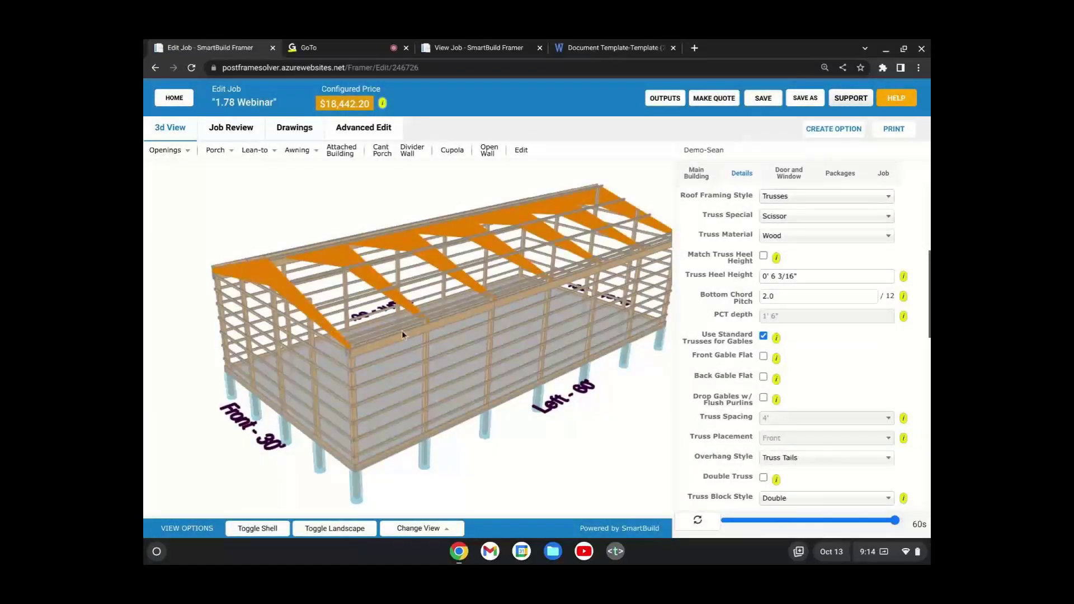
{"action": "left_click_drag", "start_coordinate": [402, 331], "coordinate": [386, 333]}
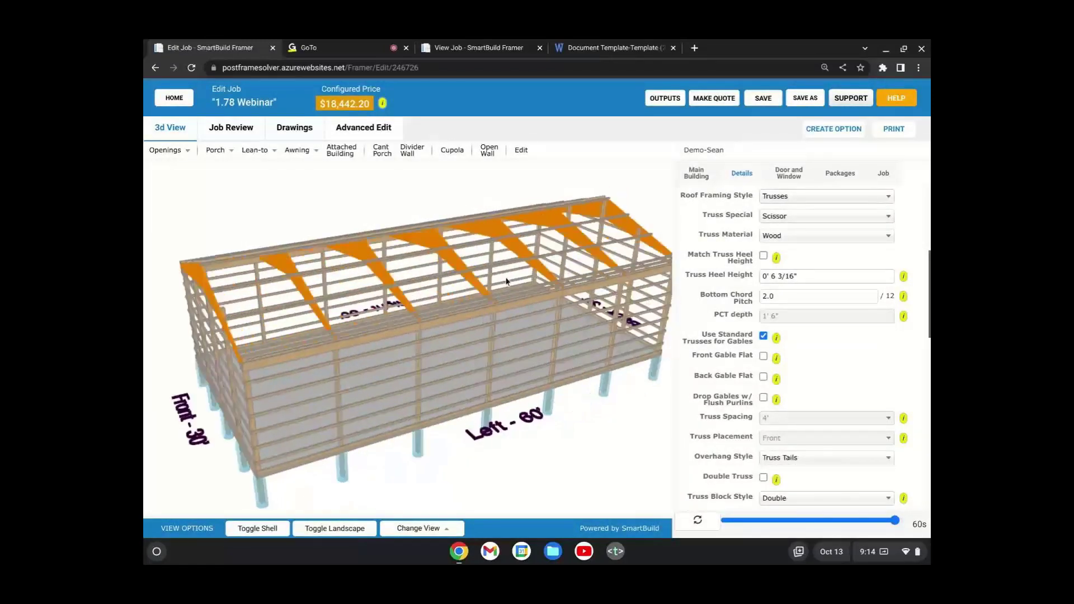
{"action": "left_click_drag", "start_coordinate": [506, 280], "coordinate": [520, 266]}
{"action": "mouse_move", "coordinate": [596, 247]}
{"action": "left_mouse_down"}
{"action": "mouse_move", "coordinate": [567, 260]}
{"action": "mouse_move", "coordinate": [615, 252]}
{"action": "mouse_move", "coordinate": [585, 261]}
{"action": "left_mouse_up"}
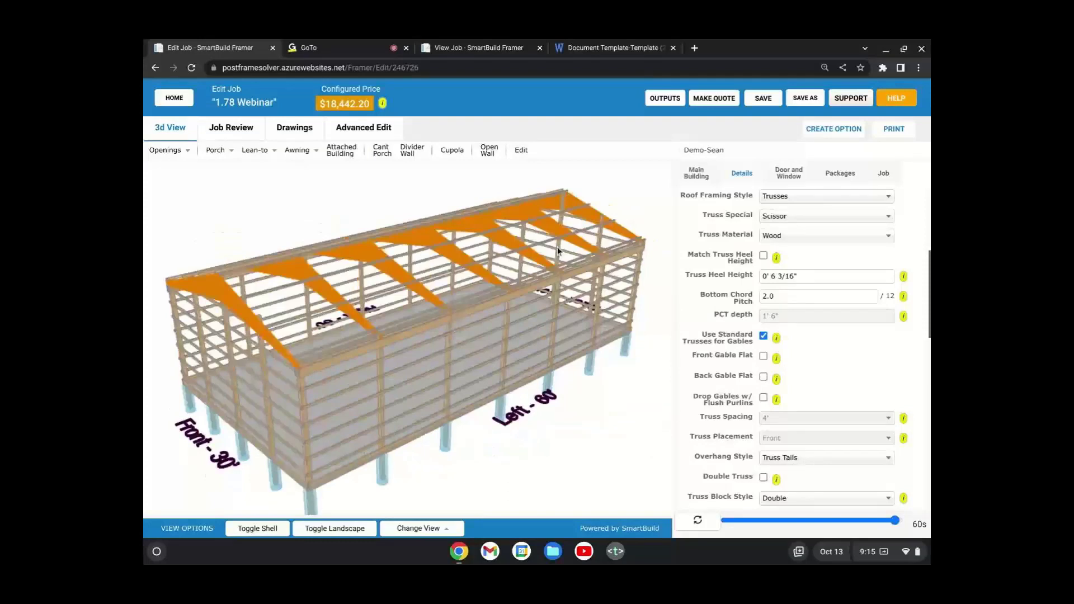
{"action": "left_click_drag", "start_coordinate": [558, 251], "coordinate": [490, 377]}
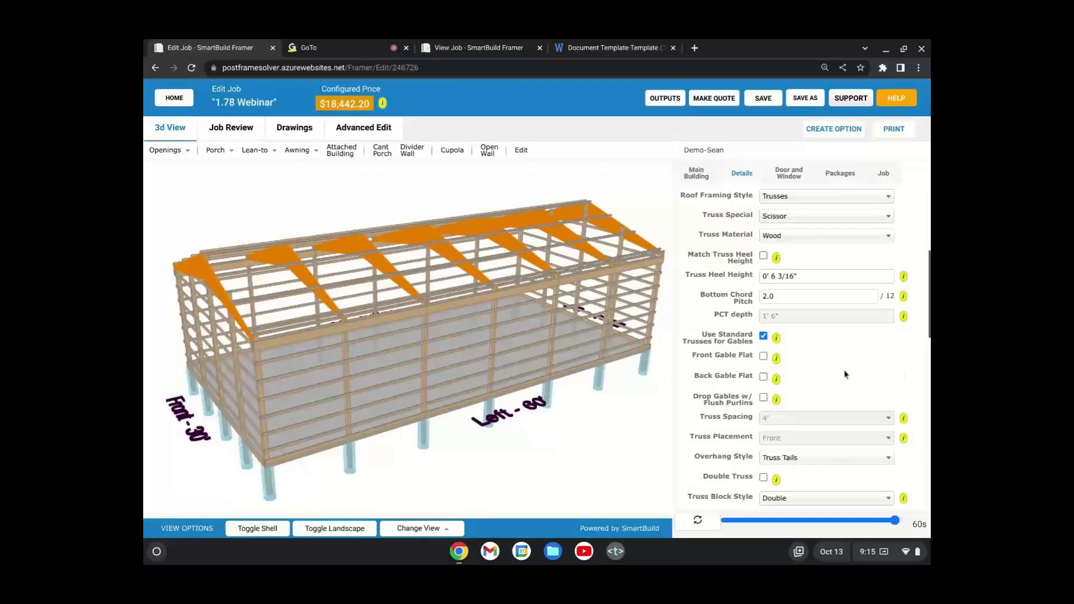
{"action": "scroll", "coordinate": [727, 372], "scroll_direction": "down", "scroll_amount": 1}
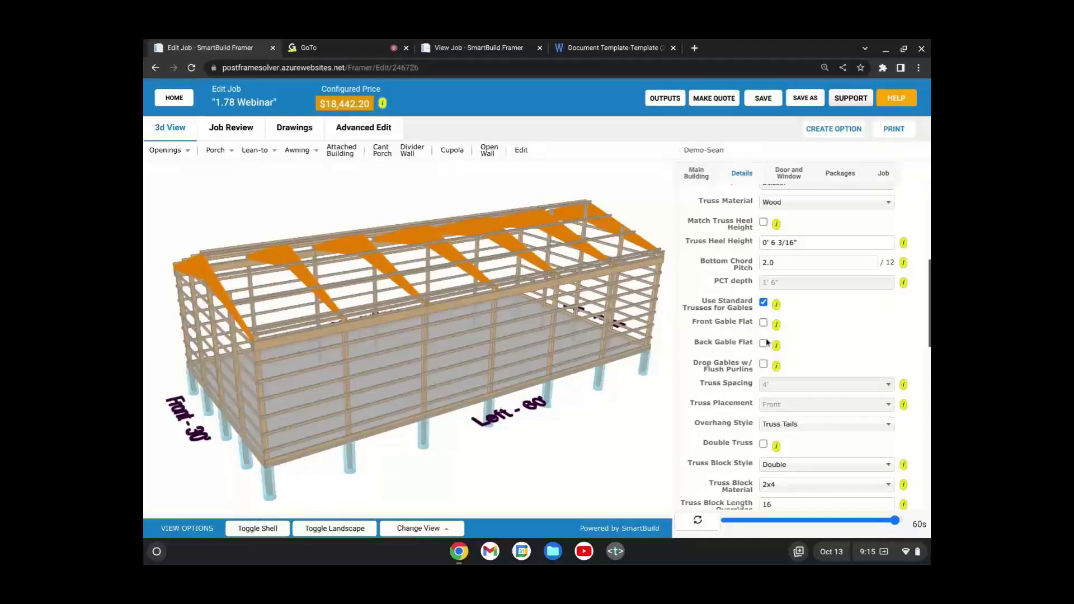
{"action": "scroll", "coordinate": [752, 278], "scroll_direction": "up", "scroll_amount": 1}
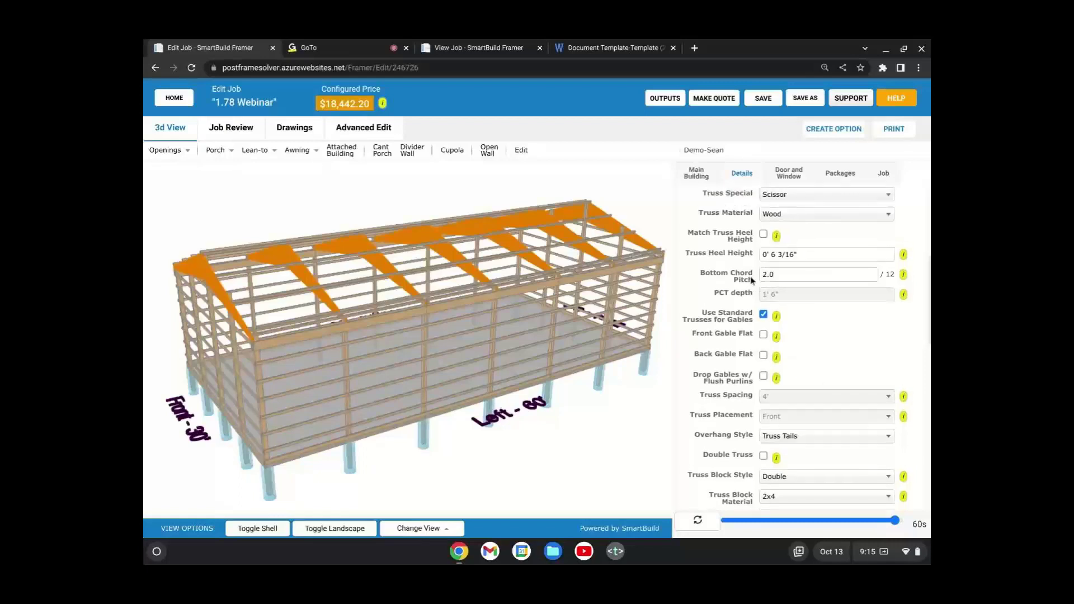
Step: Make the back gable flat and orbit around to inspect the gable end and Left wall
{"action": "left_click", "coordinate": [763, 355]}
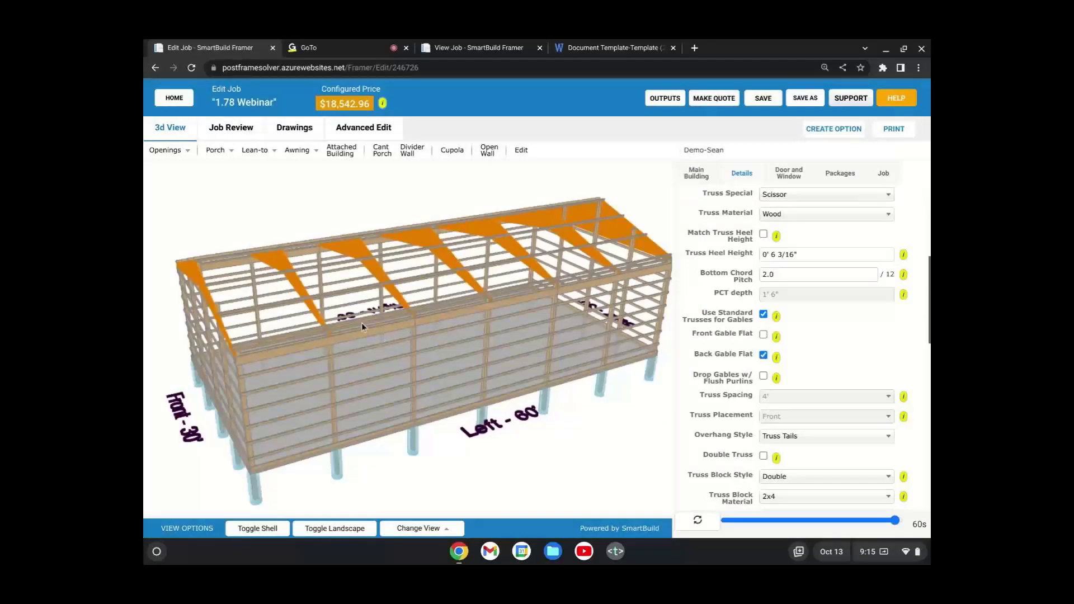
{"action": "left_click_drag", "start_coordinate": [361, 323], "coordinate": [546, 267]}
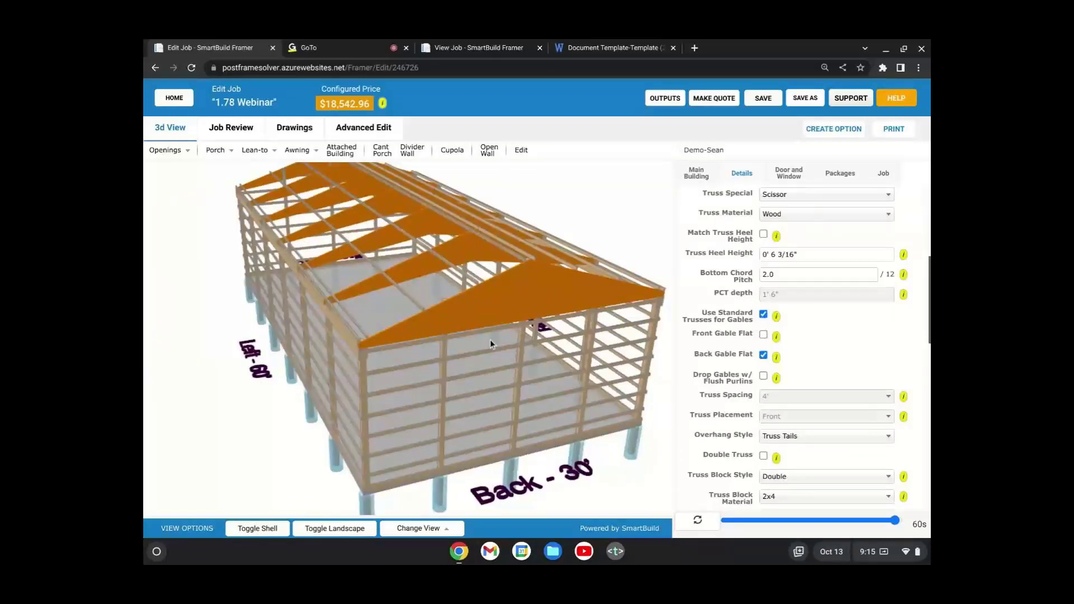
{"action": "left_click_drag", "start_coordinate": [490, 342], "coordinate": [593, 344]}
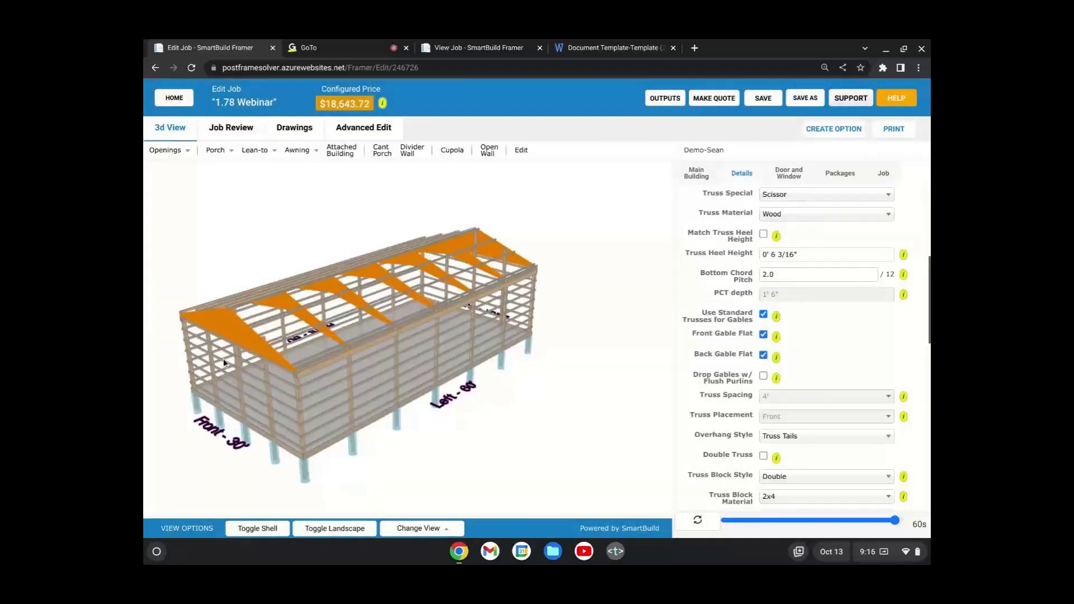
{"action": "left_click_drag", "start_coordinate": [536, 257], "coordinate": [482, 288]}
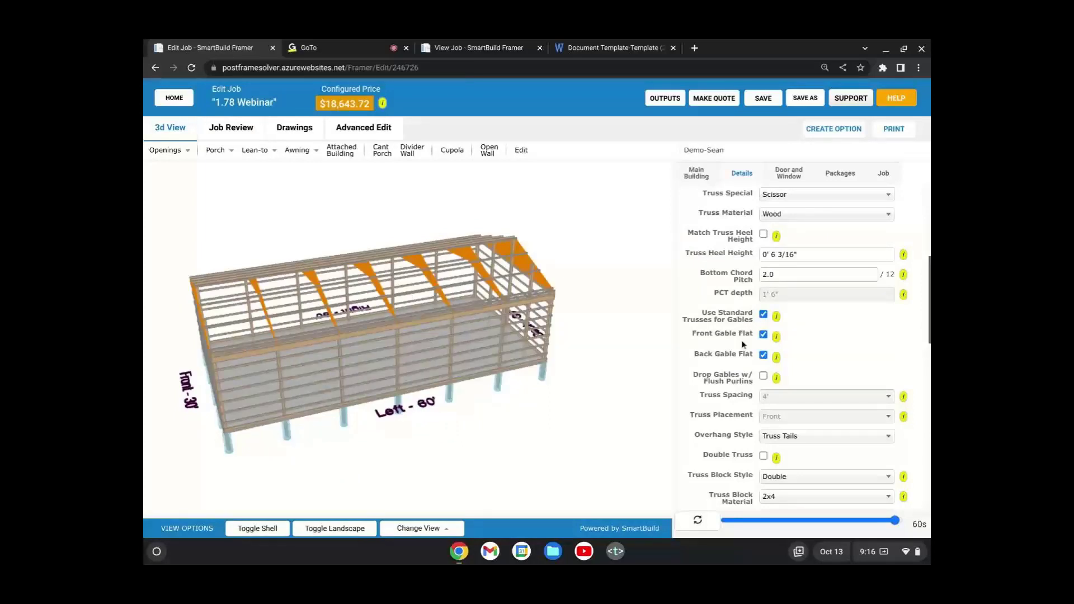
{"action": "left_click_drag", "start_coordinate": [381, 340], "coordinate": [414, 342]}
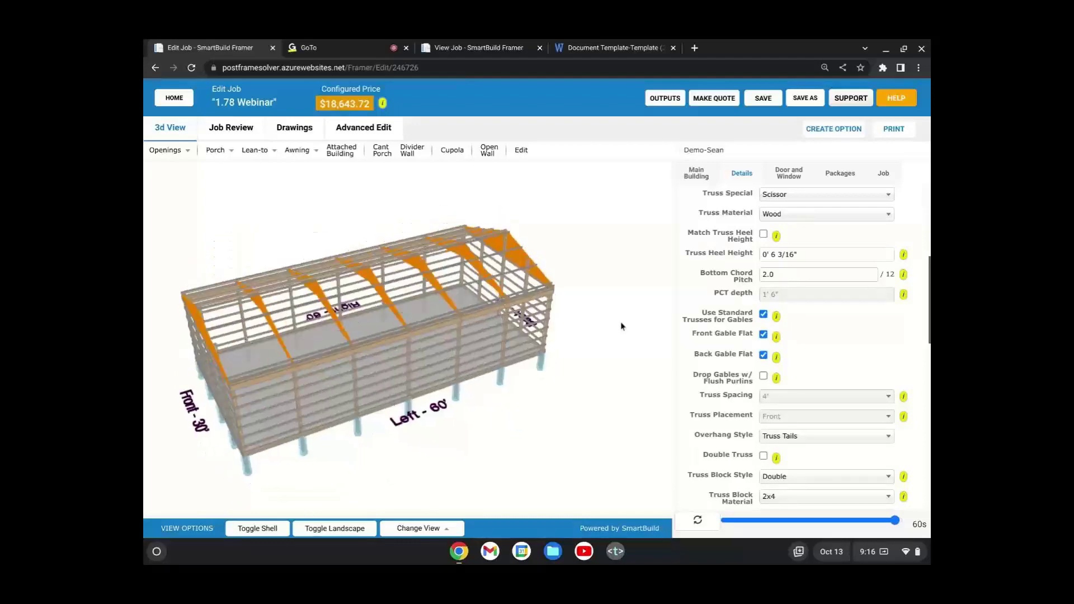
{"action": "scroll", "coordinate": [647, 326], "scroll_direction": "up", "scroll_amount": 2}
Step: Set Truss Material to Steel and regenerate, bringing the price to $17,500.60
{"action": "left_click", "coordinate": [853, 211]}
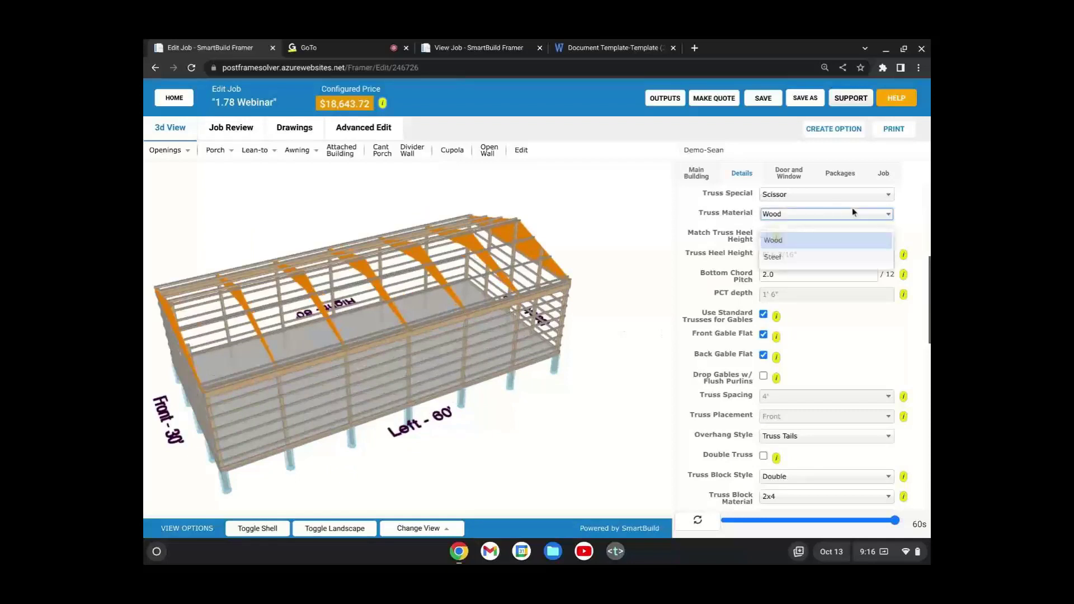
{"action": "left_click", "coordinate": [783, 257]}
{"action": "left_click", "coordinate": [699, 521]}
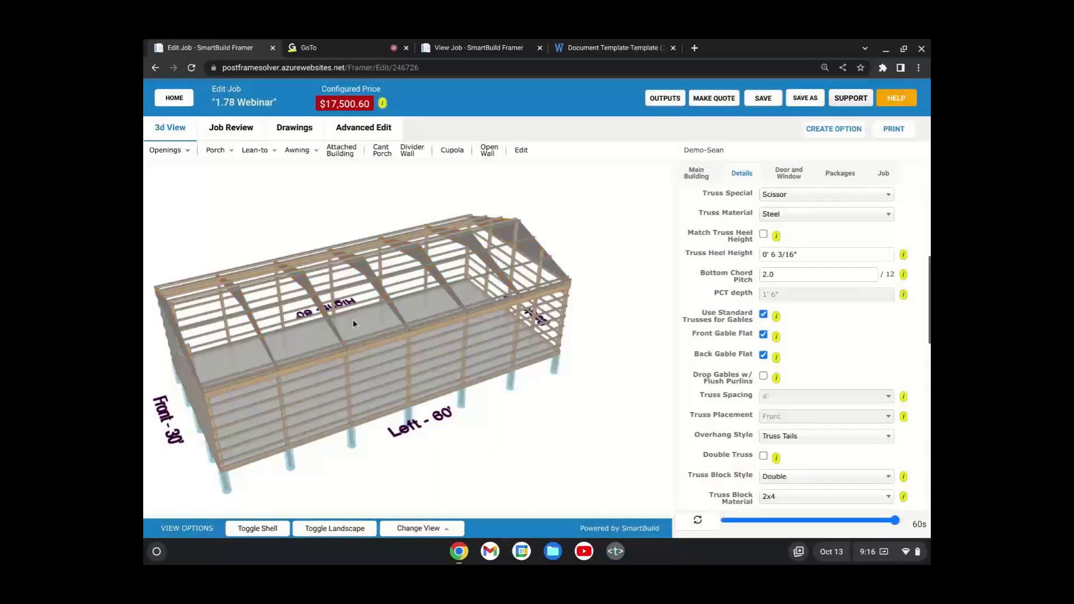
Step: In Job Review's truss list, give unmatched truss T-1 the Sku 'new scissor'
{"action": "left_click", "coordinate": [250, 131]}
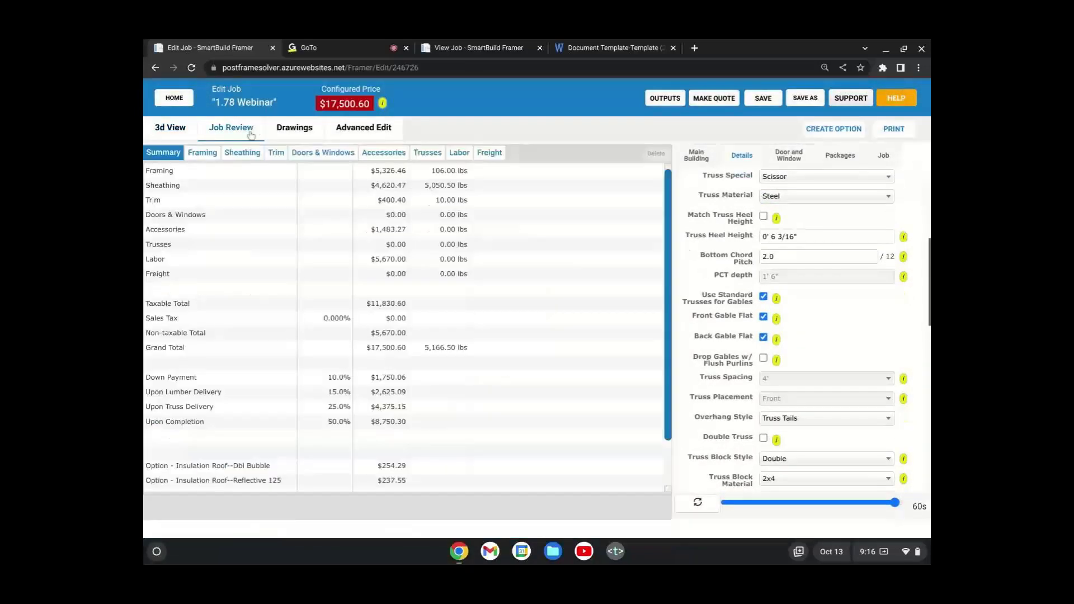
{"action": "left_click", "coordinate": [429, 153]}
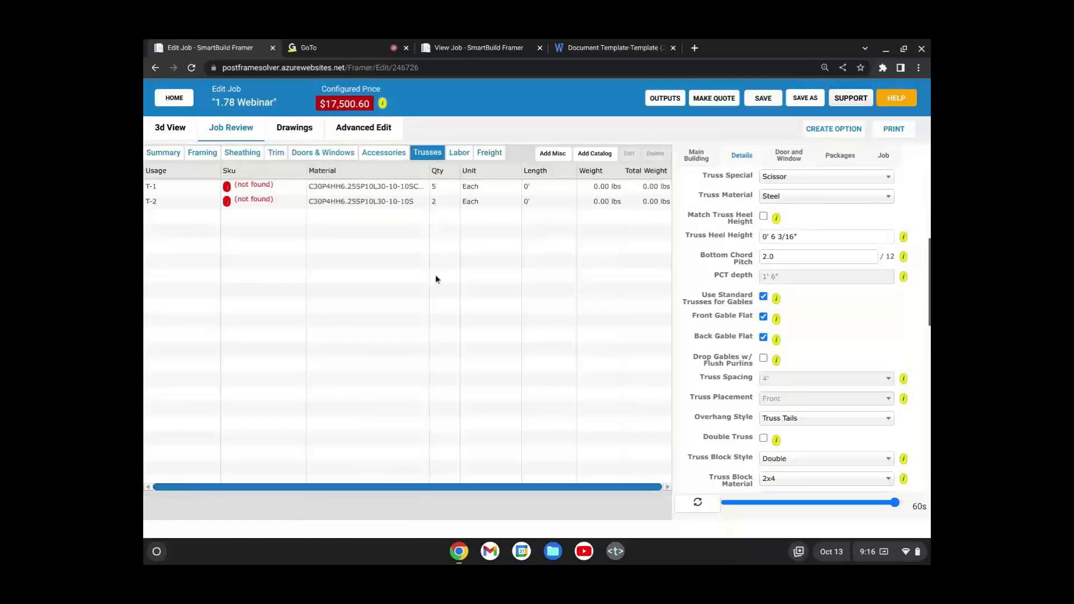
{"action": "left_click", "coordinate": [226, 191]}
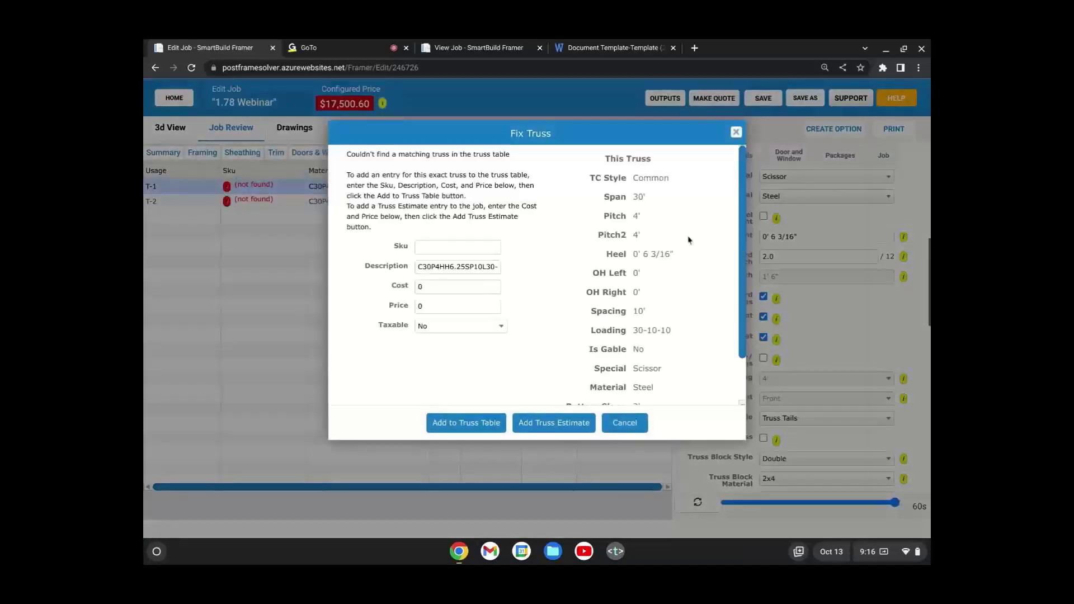
{"action": "scroll", "coordinate": [558, 324], "scroll_direction": "down", "scroll_amount": 1}
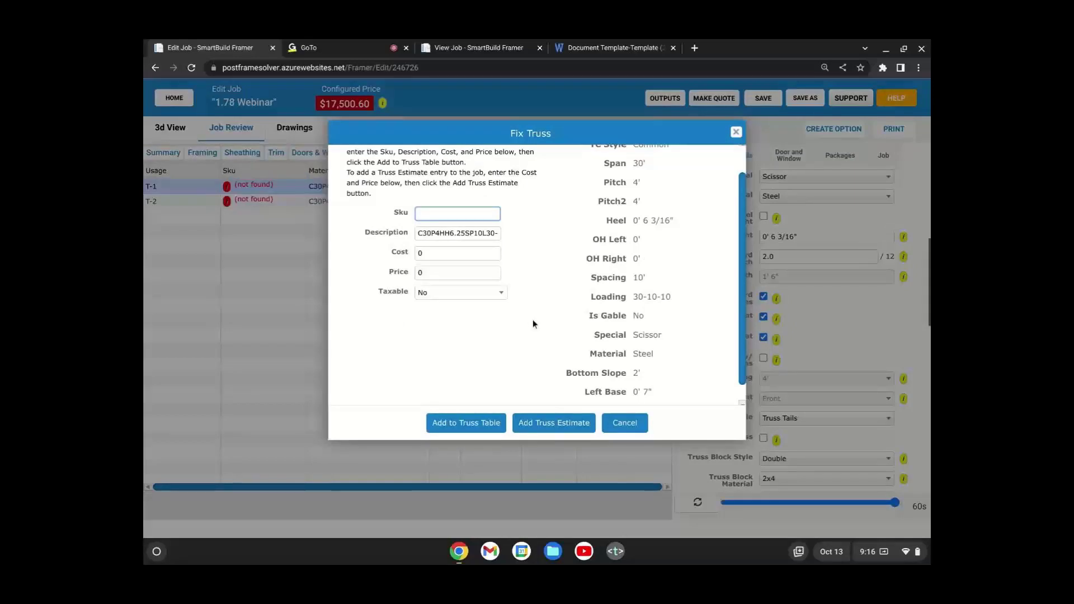
{"action": "type", "text": "new scissor"}
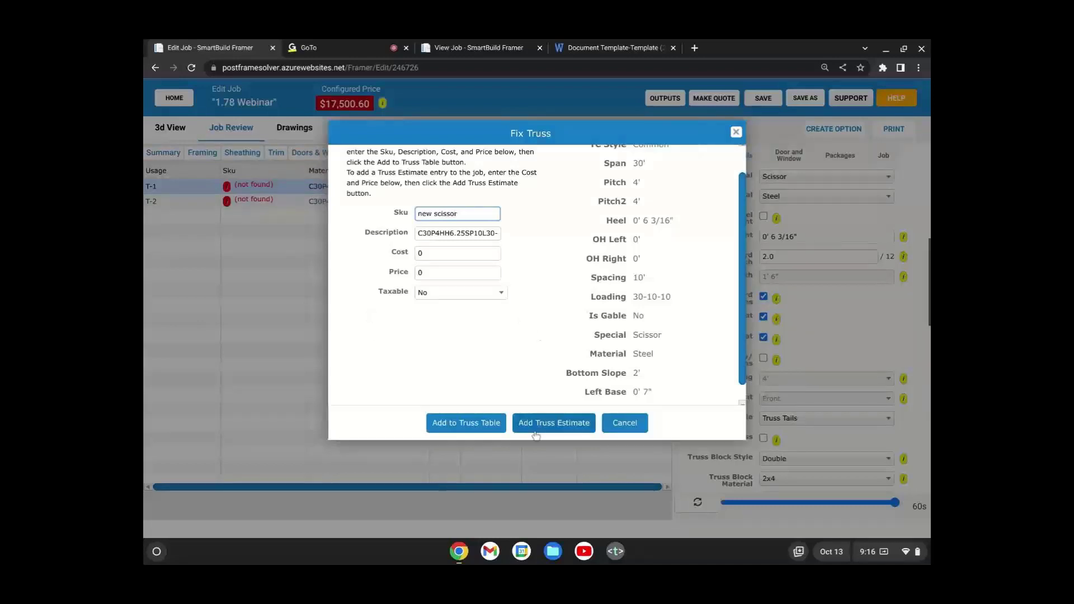
{"action": "scroll", "coordinate": [632, 317], "scroll_direction": "up", "scroll_amount": 1}
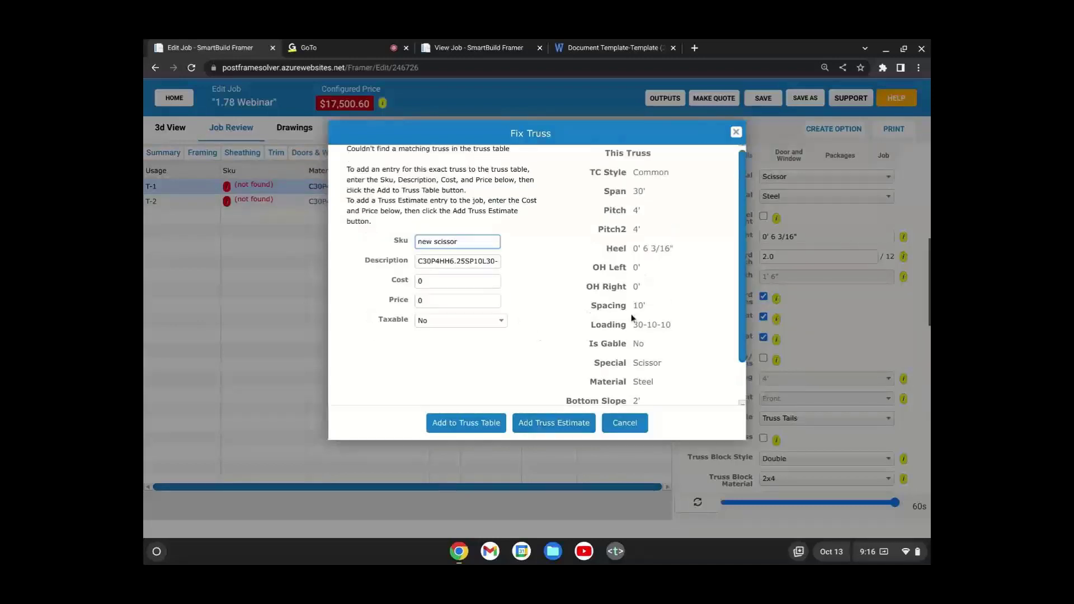
{"action": "scroll", "coordinate": [611, 303], "scroll_direction": "up", "scroll_amount": 1}
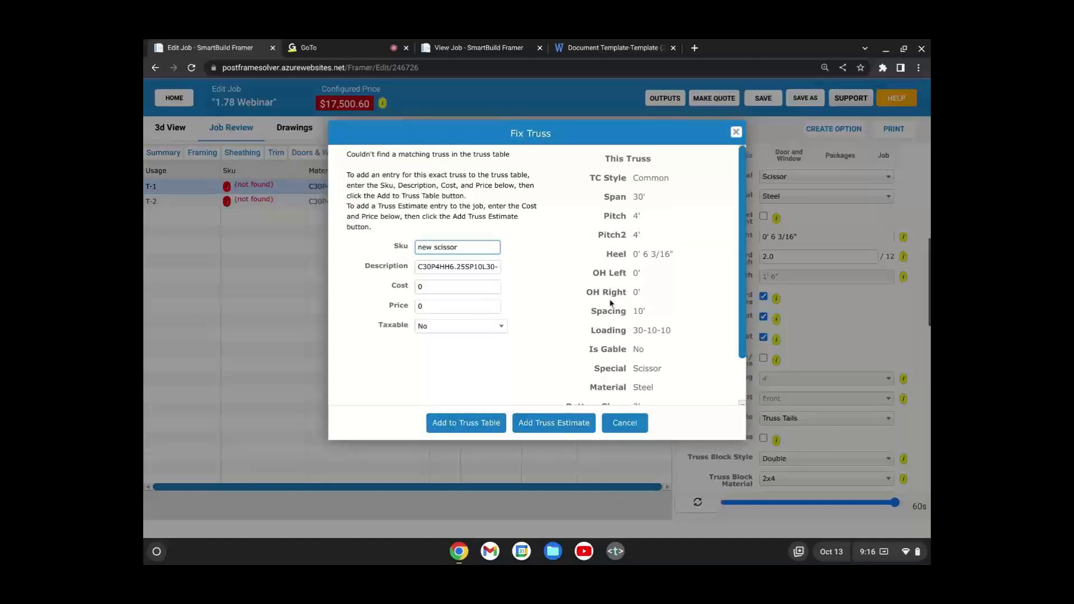
{"action": "scroll", "coordinate": [611, 302], "scroll_direction": "down", "scroll_amount": 2}
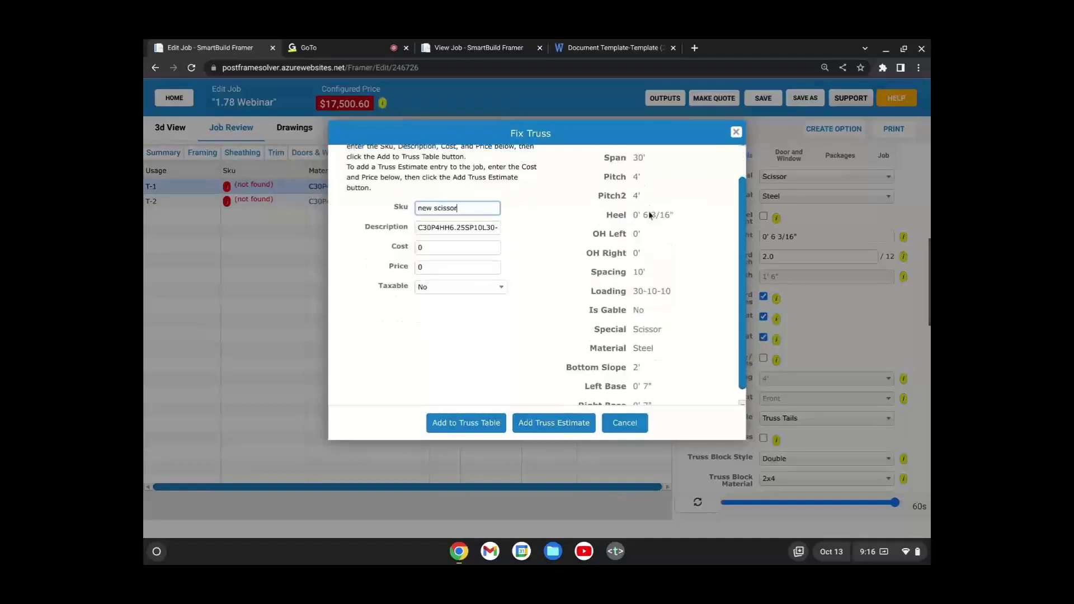
Step: Check T-1's Bottom Slope, add it to the truss table, and recalculate the job
{"action": "triple_click", "coordinate": [636, 361]}
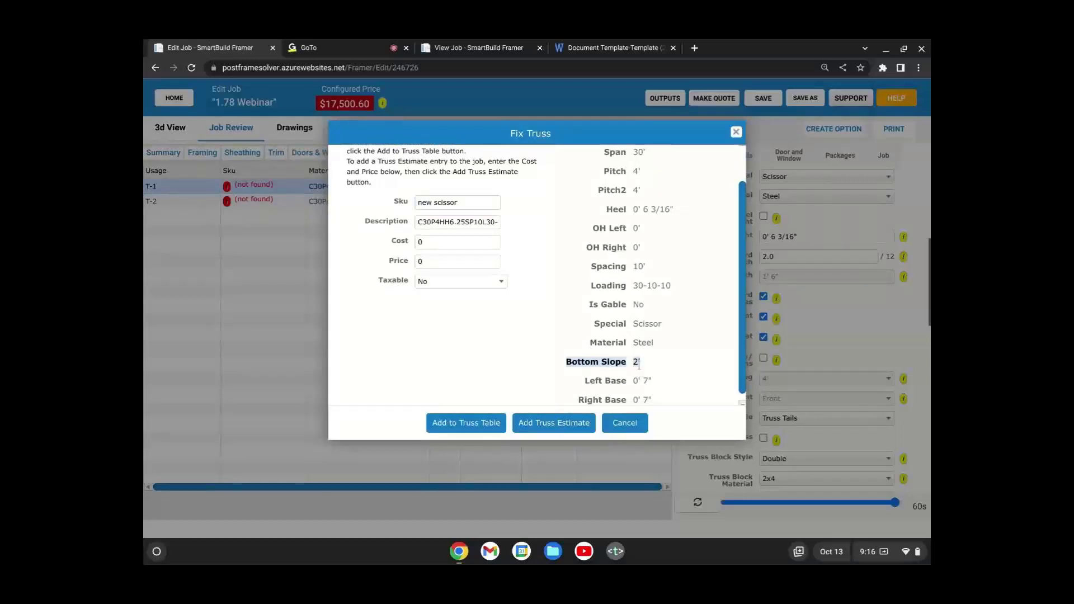
{"action": "scroll", "coordinate": [639, 365], "scroll_direction": "up", "scroll_amount": 1}
{"action": "scroll", "coordinate": [638, 364], "scroll_direction": "down", "scroll_amount": 1}
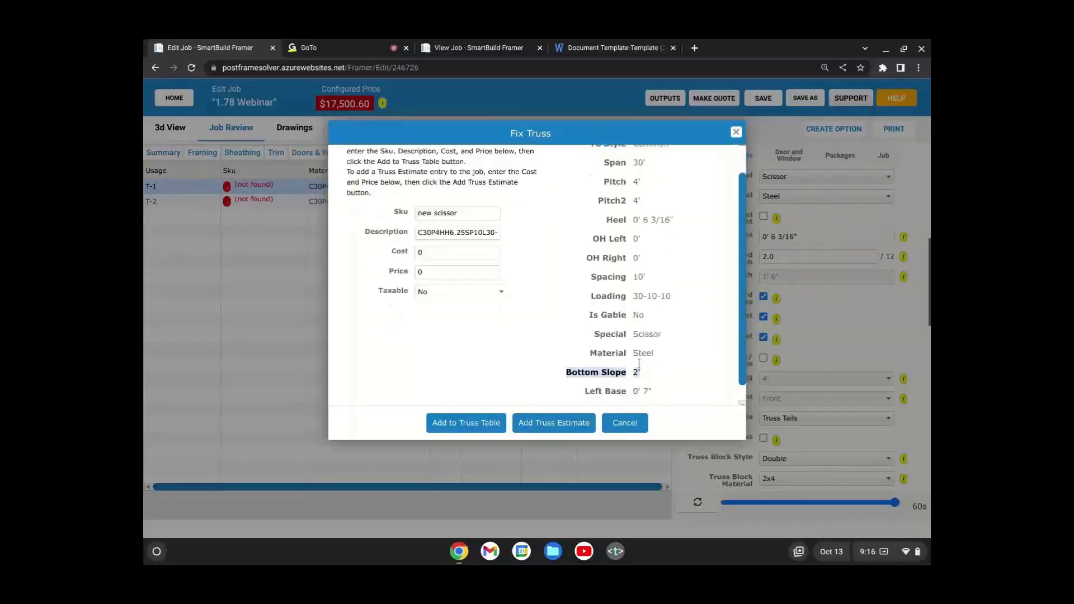
{"action": "scroll", "coordinate": [638, 363], "scroll_direction": "down", "scroll_amount": 1}
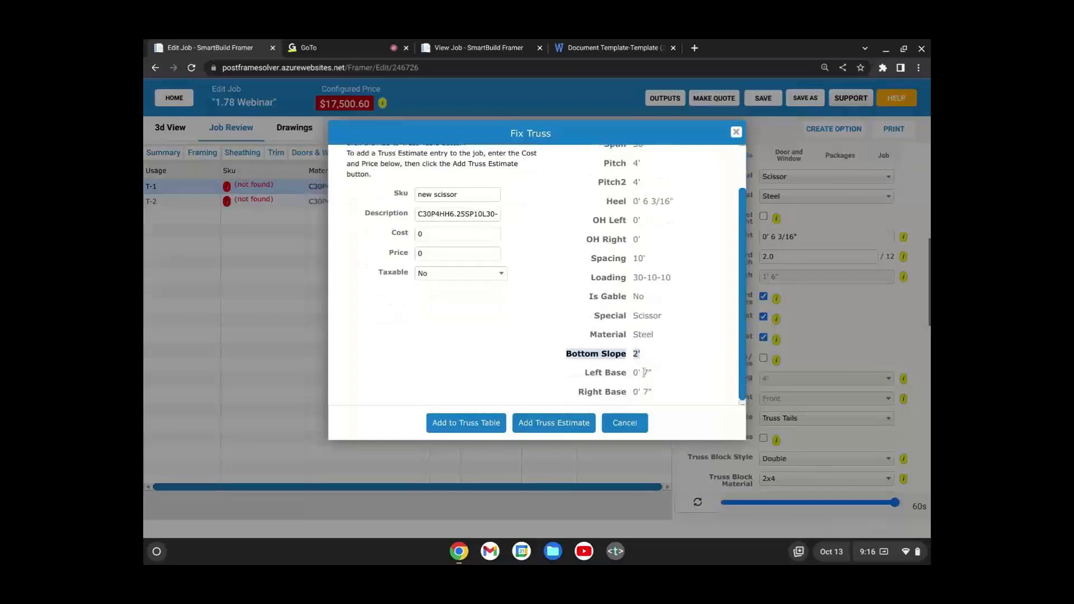
{"action": "left_click", "coordinate": [466, 422]}
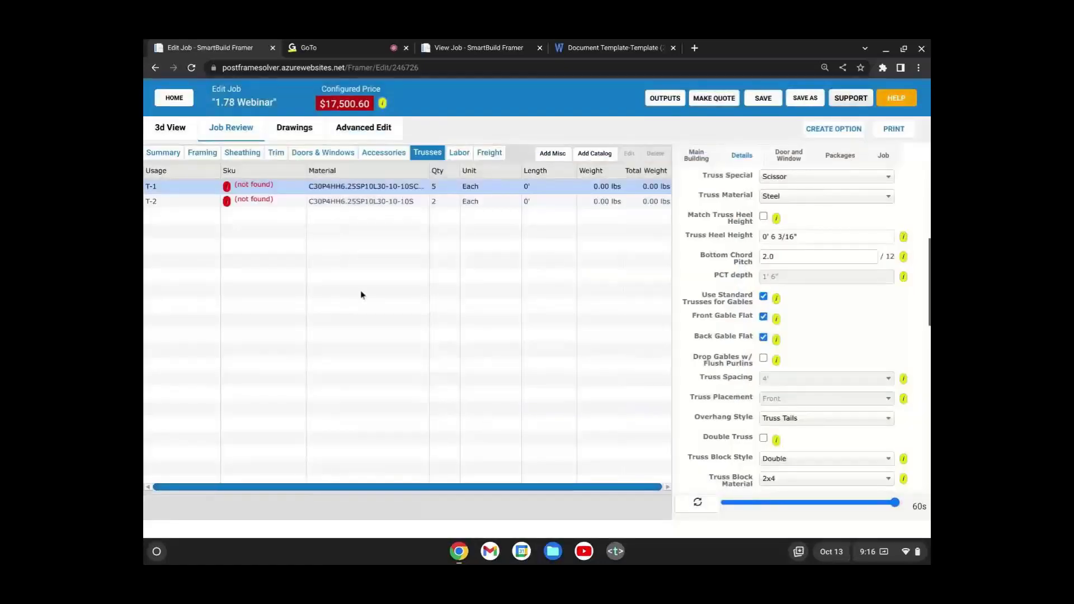
{"action": "left_click", "coordinate": [684, 506]}
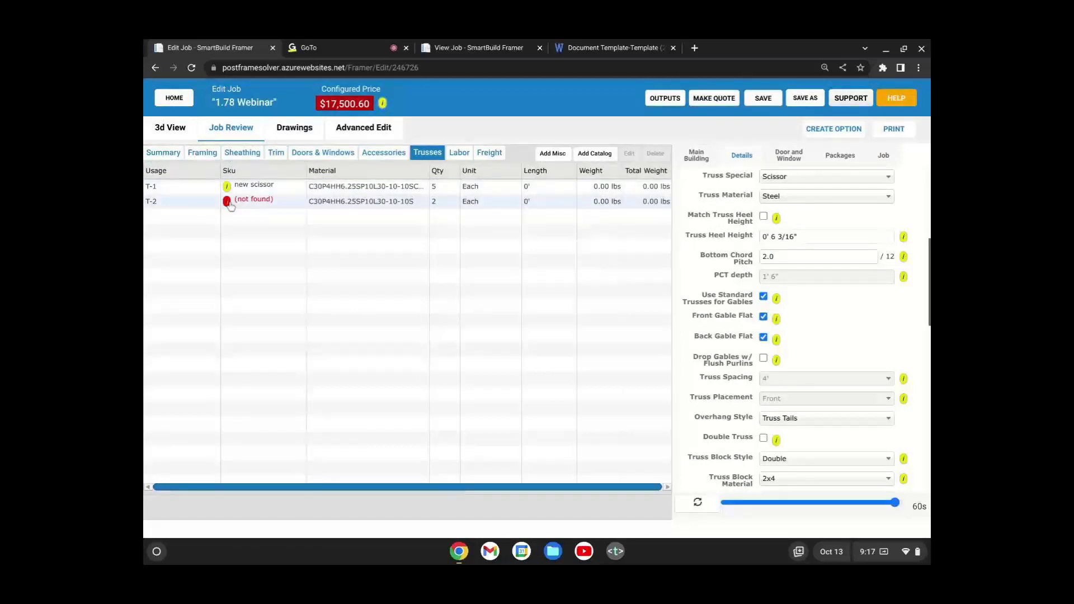
Step: Add unmatched truss T-2 to the truss table as 'new 2 scissor', then return to the 3D view
{"action": "left_click", "coordinate": [183, 130]}
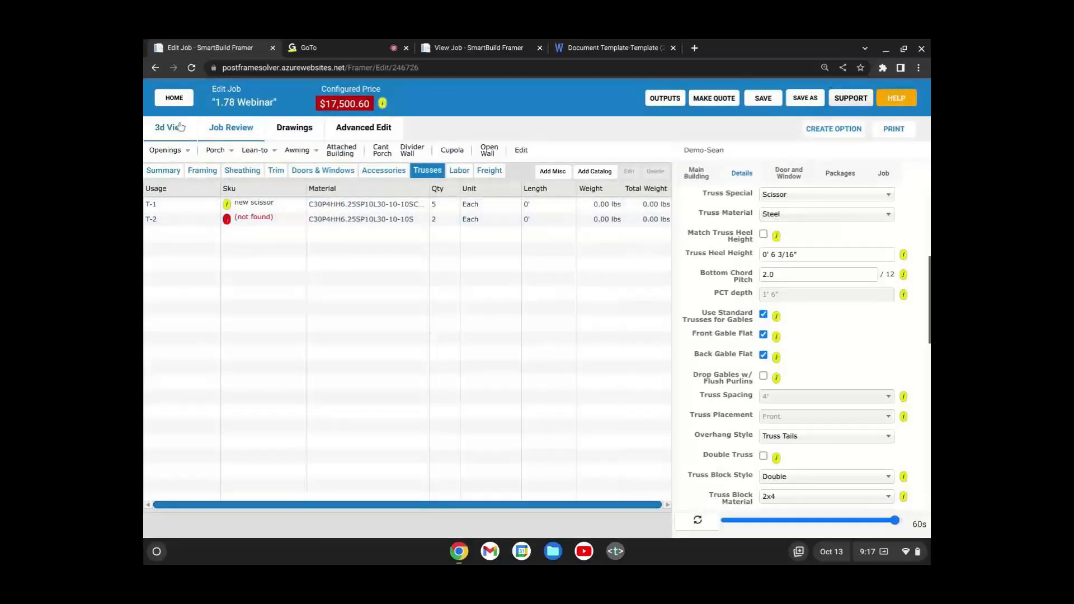
{"action": "left_click", "coordinate": [232, 130]}
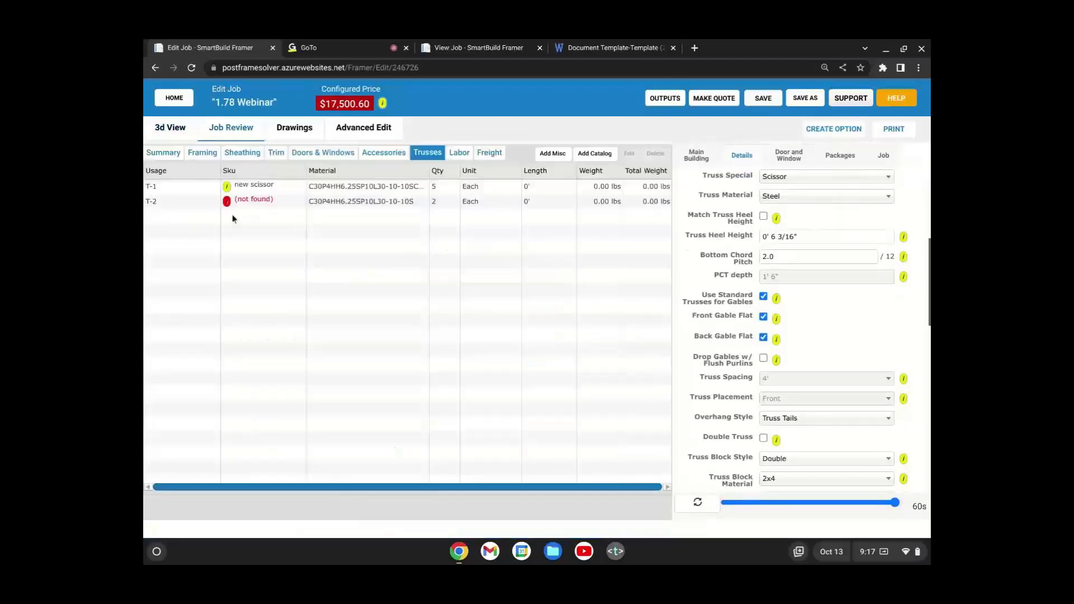
{"action": "left_click", "coordinate": [226, 201]}
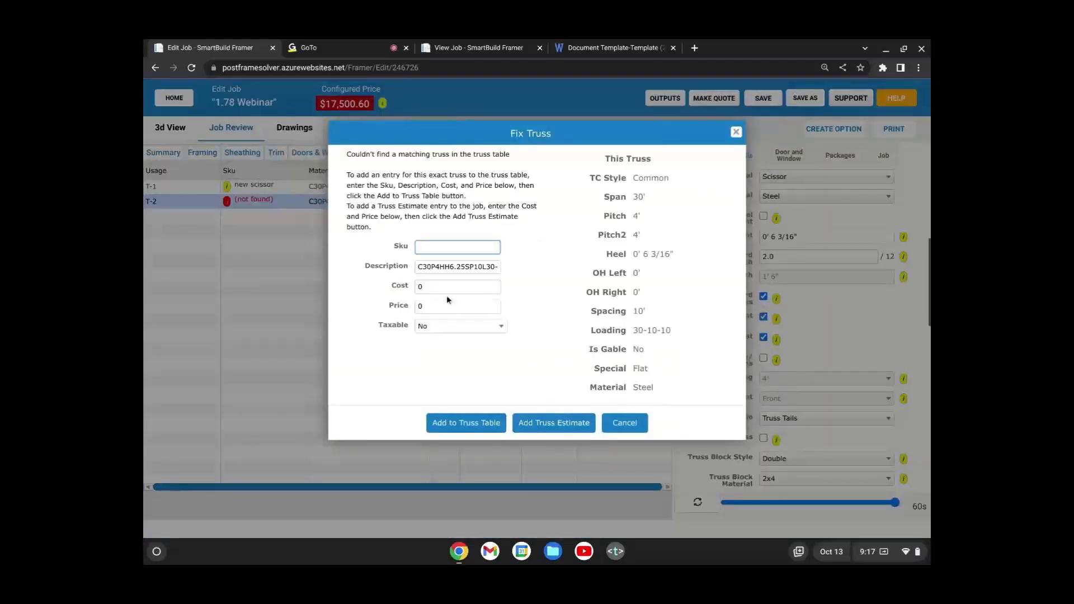
{"action": "type", "text": "new 2 scissor"}
{"action": "left_click", "coordinate": [476, 421]}
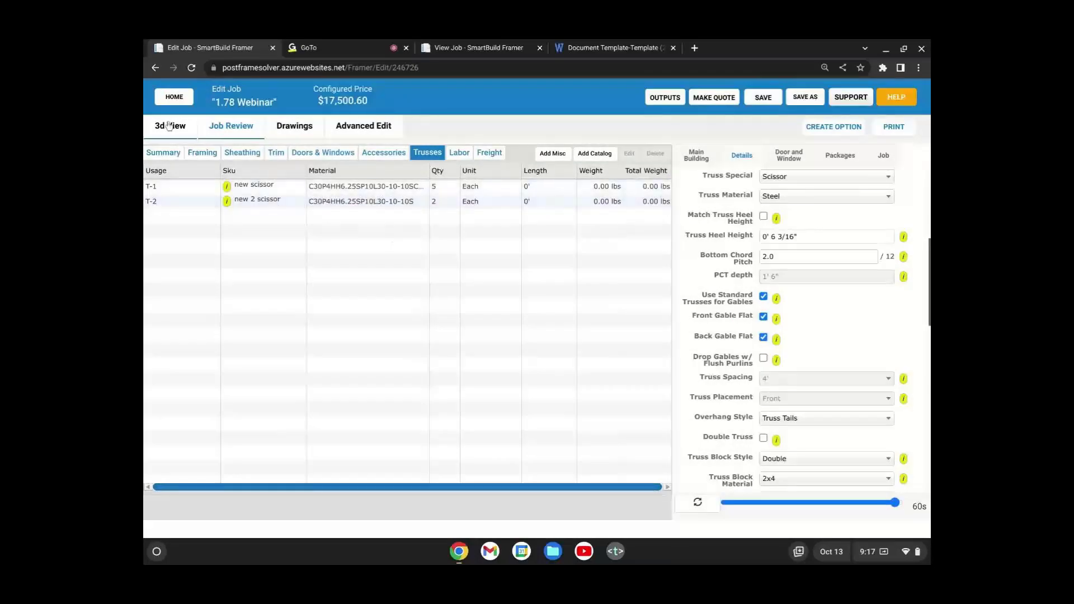
{"action": "left_click", "coordinate": [169, 124]}
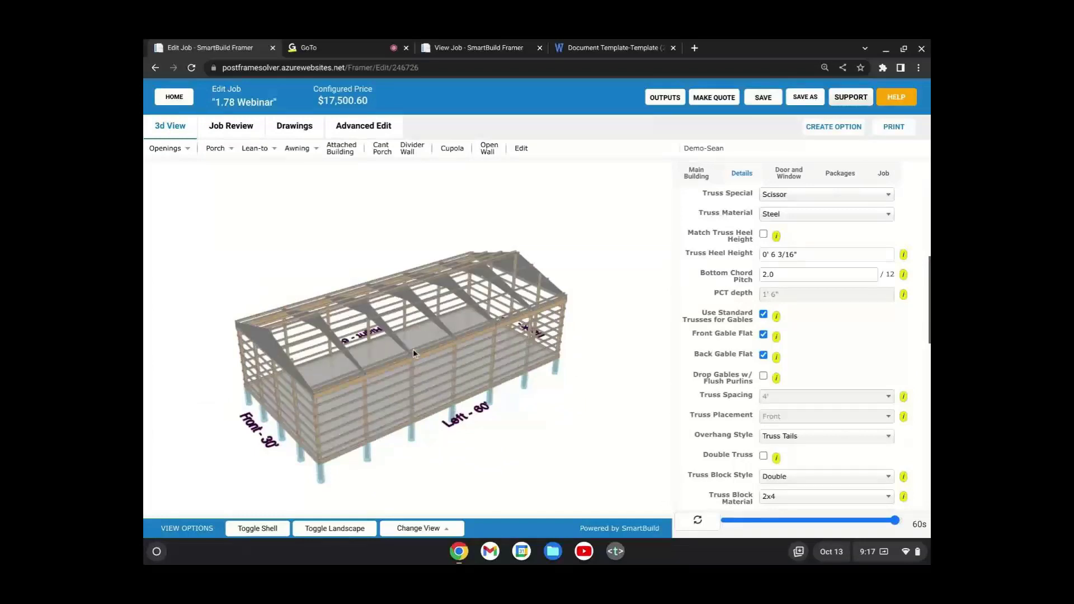
{"action": "left_click", "coordinate": [341, 148]}
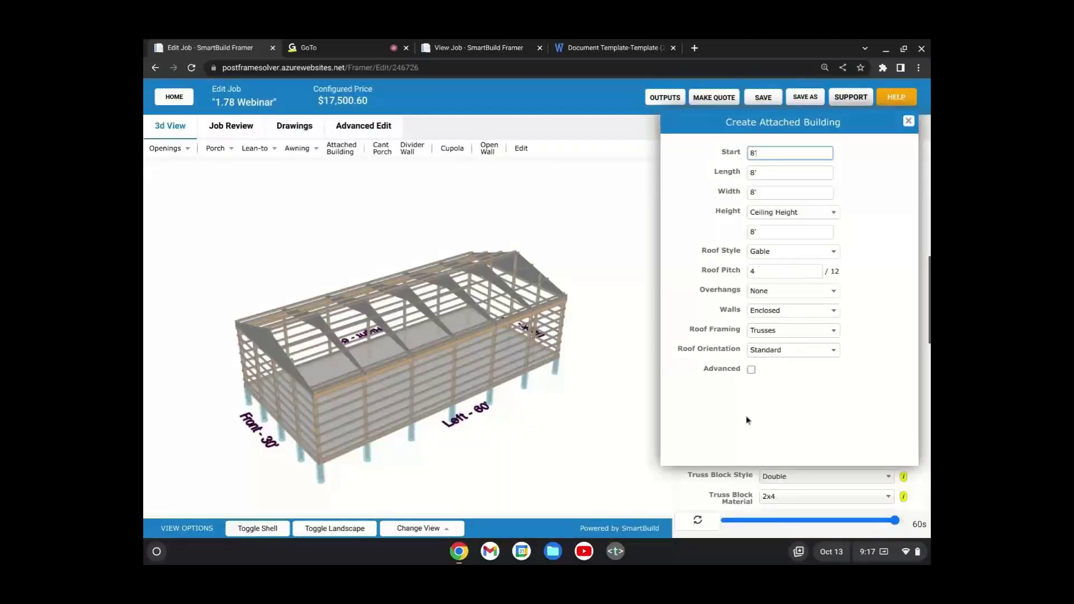
{"action": "left_click", "coordinate": [752, 370]}
{"action": "scroll", "coordinate": [710, 297], "scroll_direction": "down", "scroll_amount": 4}
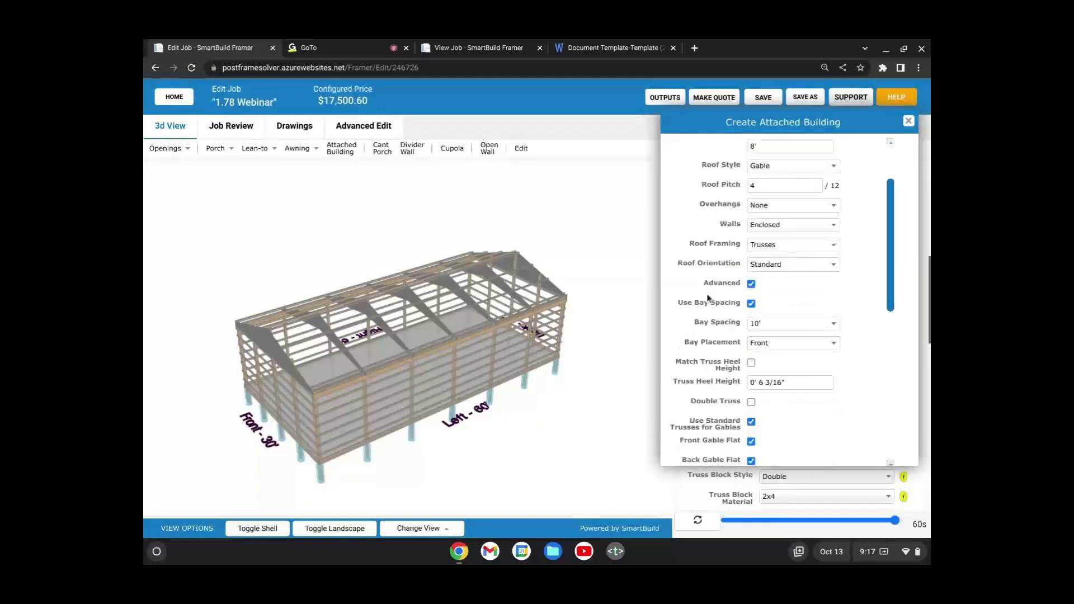
{"action": "scroll", "coordinate": [710, 297], "scroll_direction": "down", "scroll_amount": 1}
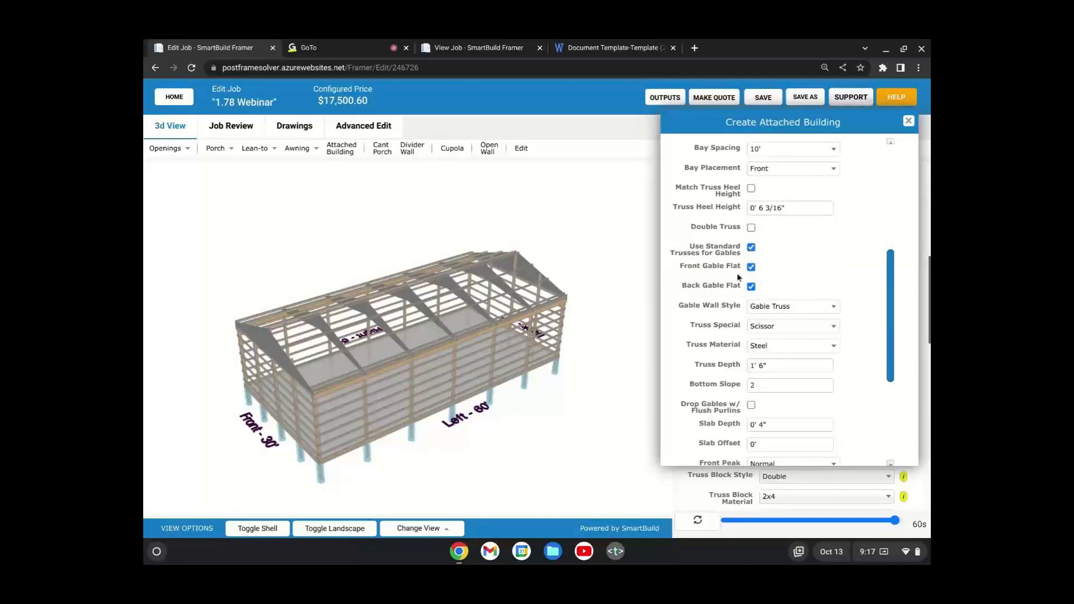
{"action": "scroll", "coordinate": [764, 264], "scroll_direction": "up", "scroll_amount": 3}
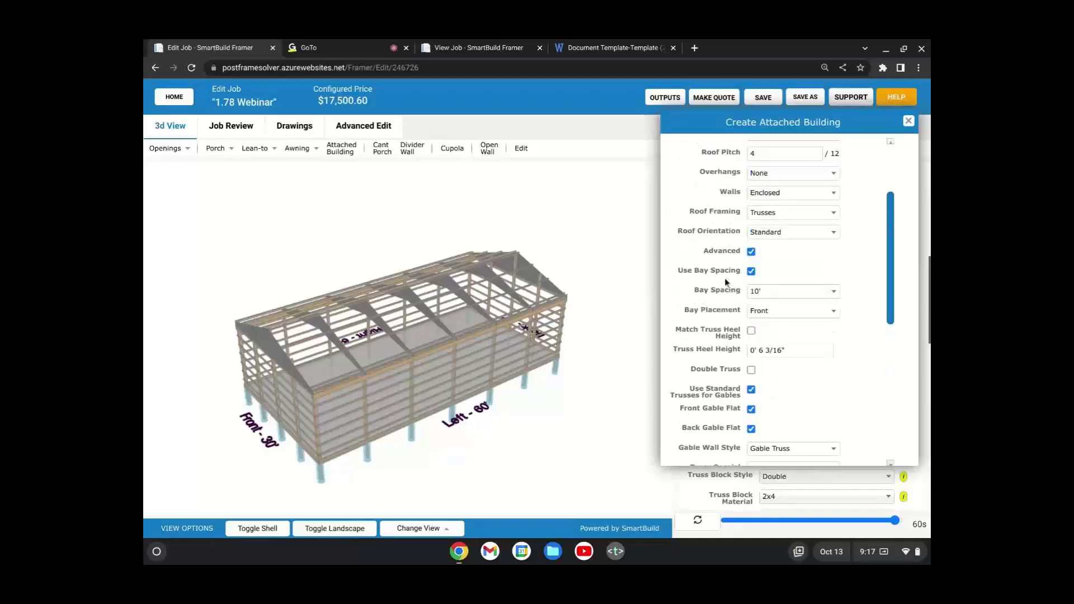
{"action": "scroll", "coordinate": [698, 298], "scroll_direction": "up", "scroll_amount": 1}
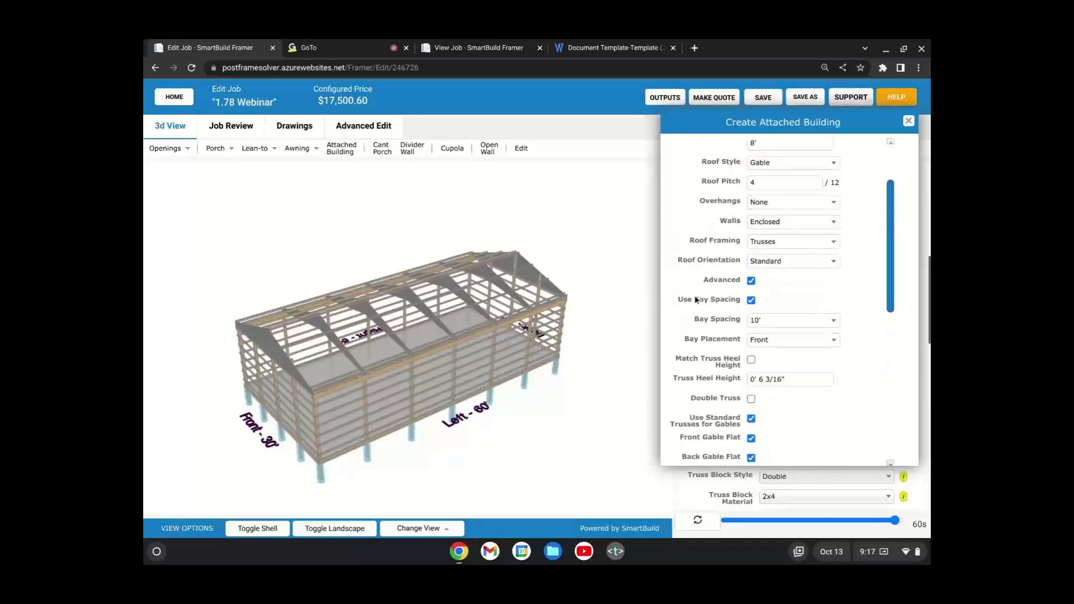
{"action": "scroll", "coordinate": [698, 297], "scroll_direction": "down", "scroll_amount": 1}
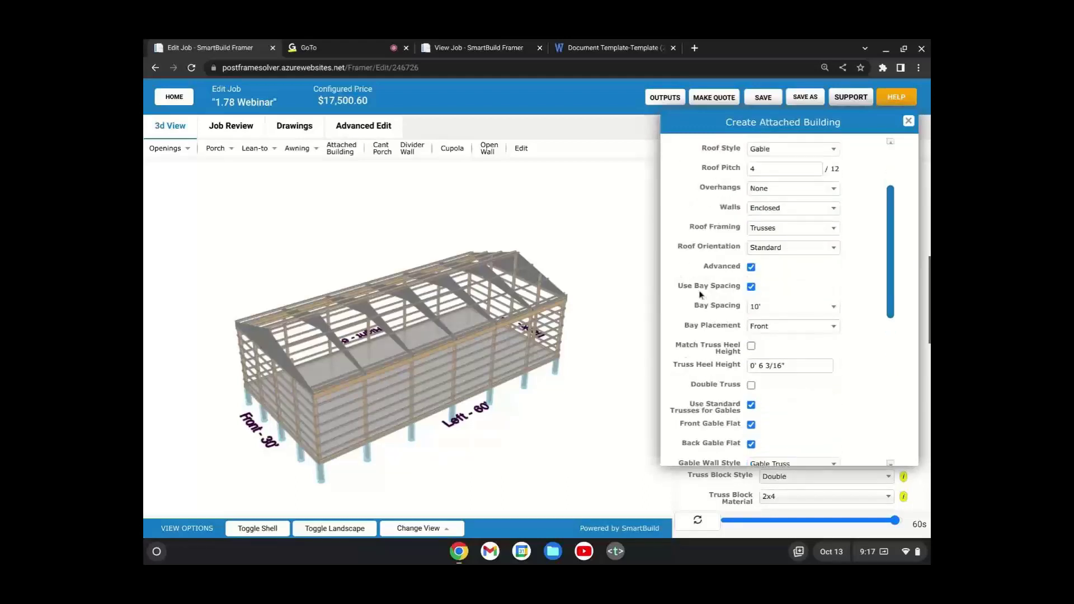
{"action": "scroll", "coordinate": [699, 295], "scroll_direction": "down", "scroll_amount": 3}
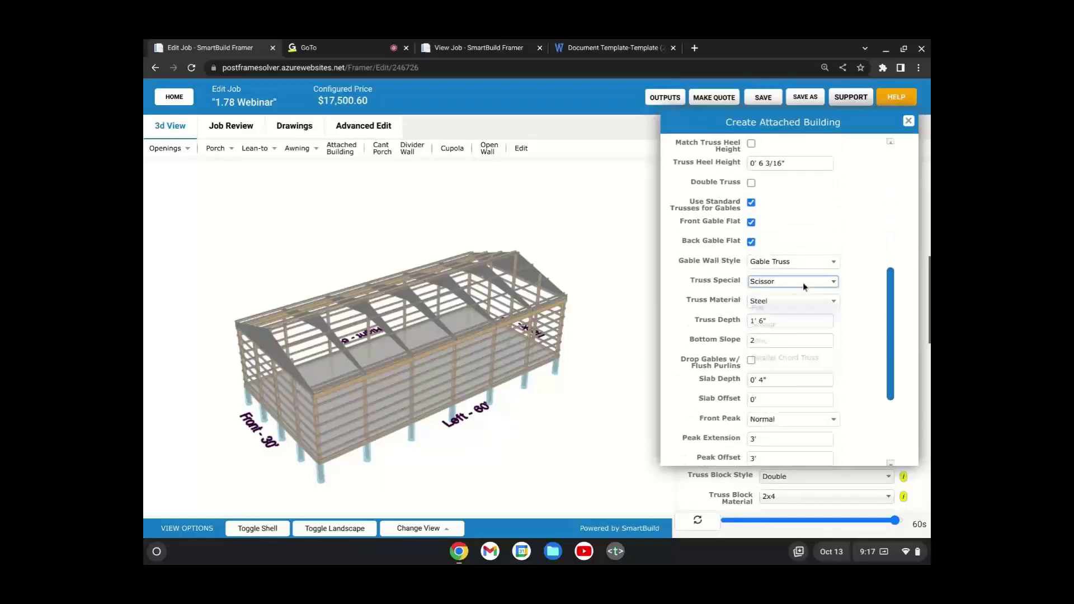
{"action": "left_click", "coordinate": [803, 283]}
{"action": "left_click", "coordinate": [717, 306]}
{"action": "scroll", "coordinate": [717, 306], "scroll_direction": "down", "scroll_amount": 3}
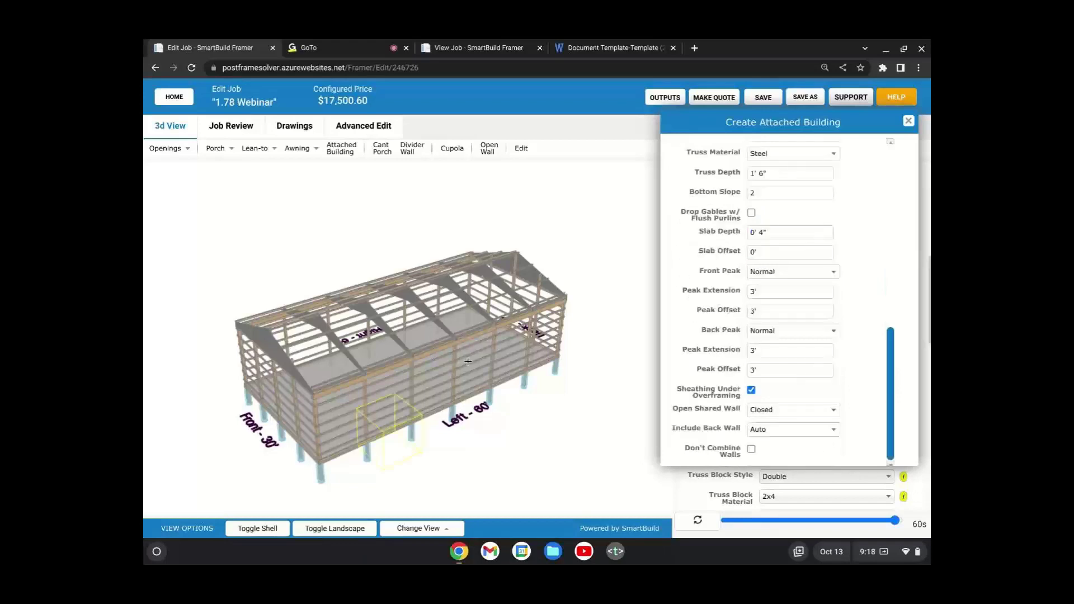
{"action": "left_click", "coordinate": [910, 121]}
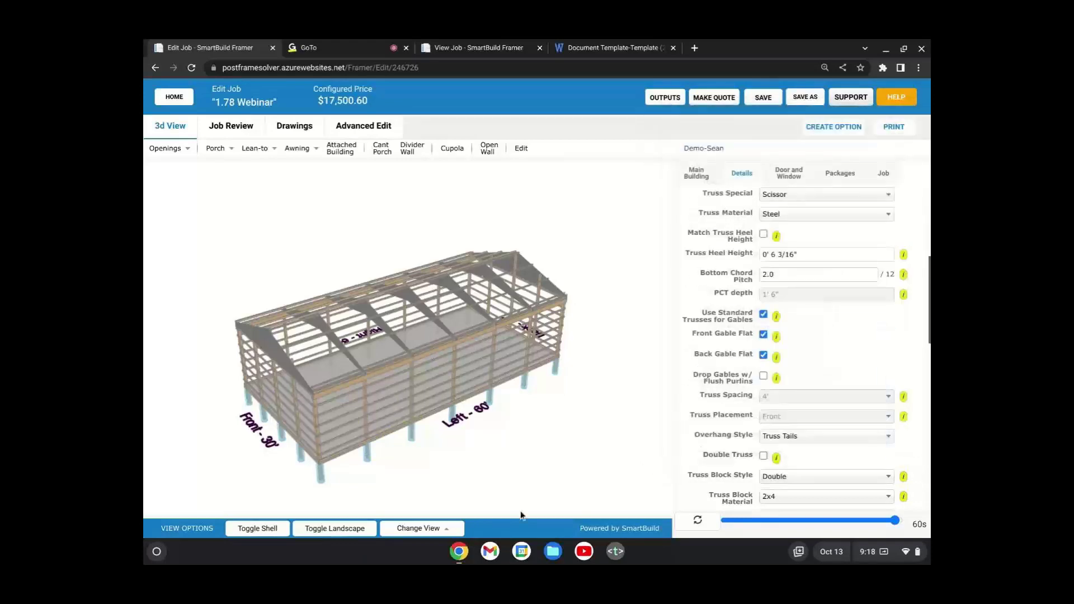
Step: Orbit to a higher rear view and open Create Attached Building with its 8' by 8' gable defaults
{"action": "scroll", "coordinate": [449, 367], "scroll_direction": "down", "scroll_amount": 3}
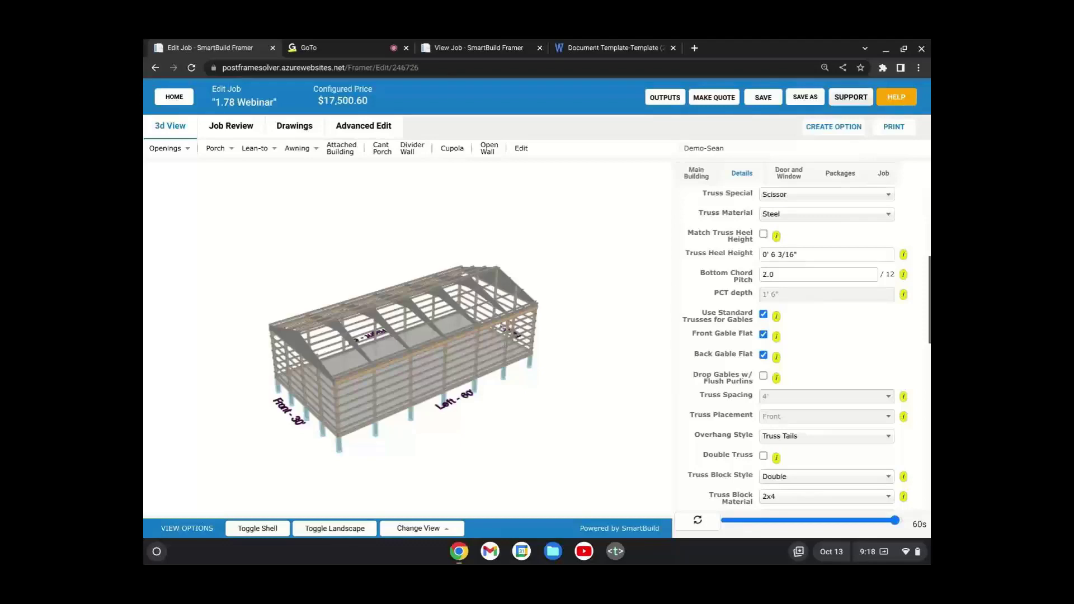
{"action": "left_click_drag", "start_coordinate": [478, 373], "coordinate": [437, 380]}
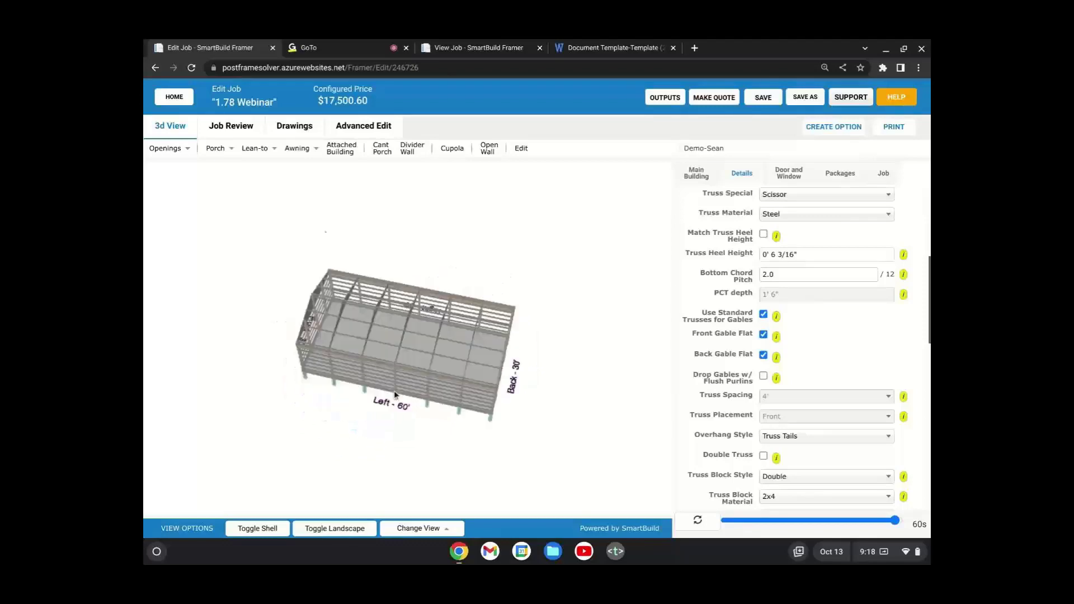
{"action": "left_click", "coordinate": [343, 146]}
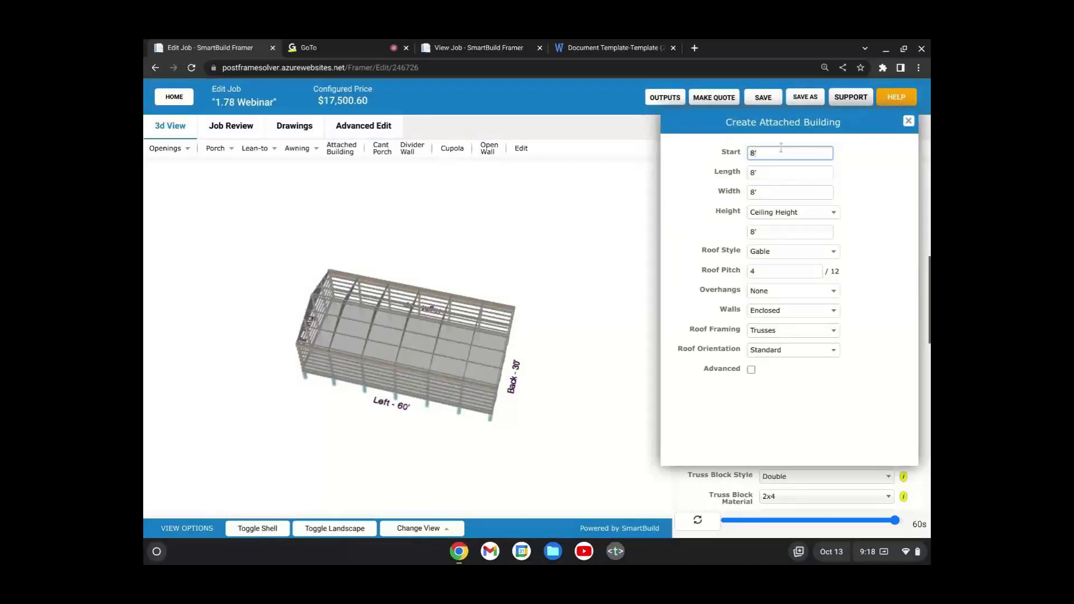
Step: Size the attached building: start 0', length 30', width 30', height Offset Down 0'
{"action": "key", "text": "Tab"}
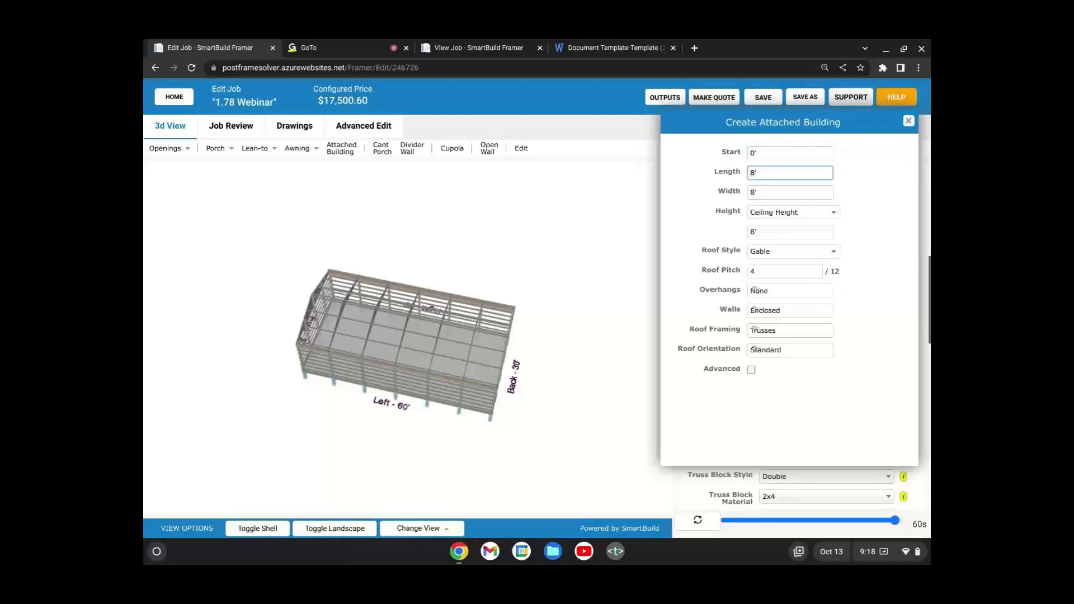
{"action": "type", "text": "30"}
{"action": "key", "text": "Tab"}
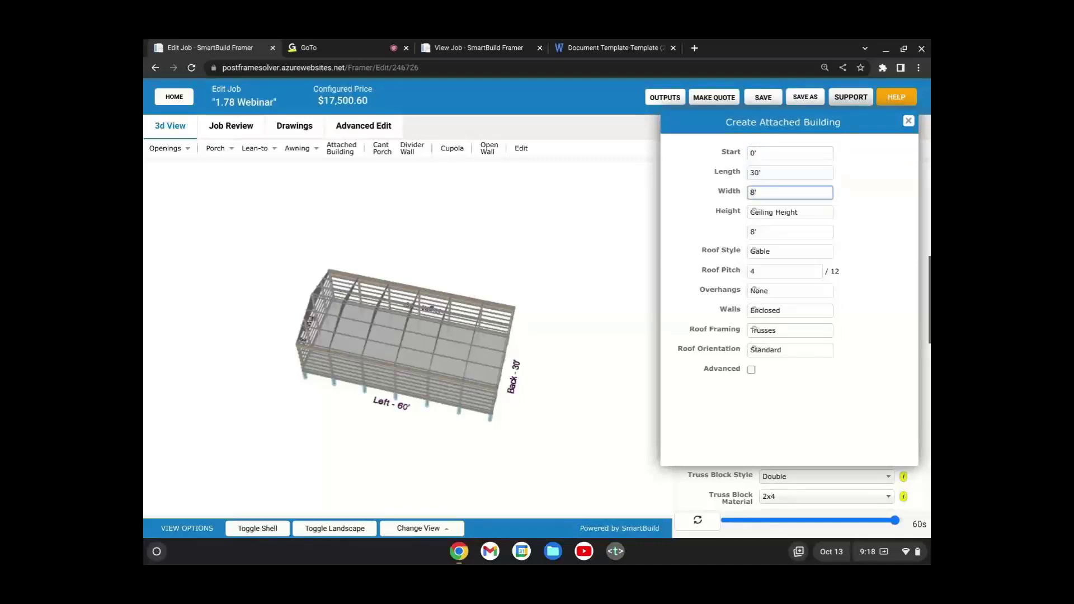
{"action": "type", "text": "30"}
{"action": "left_click", "coordinate": [791, 216]}
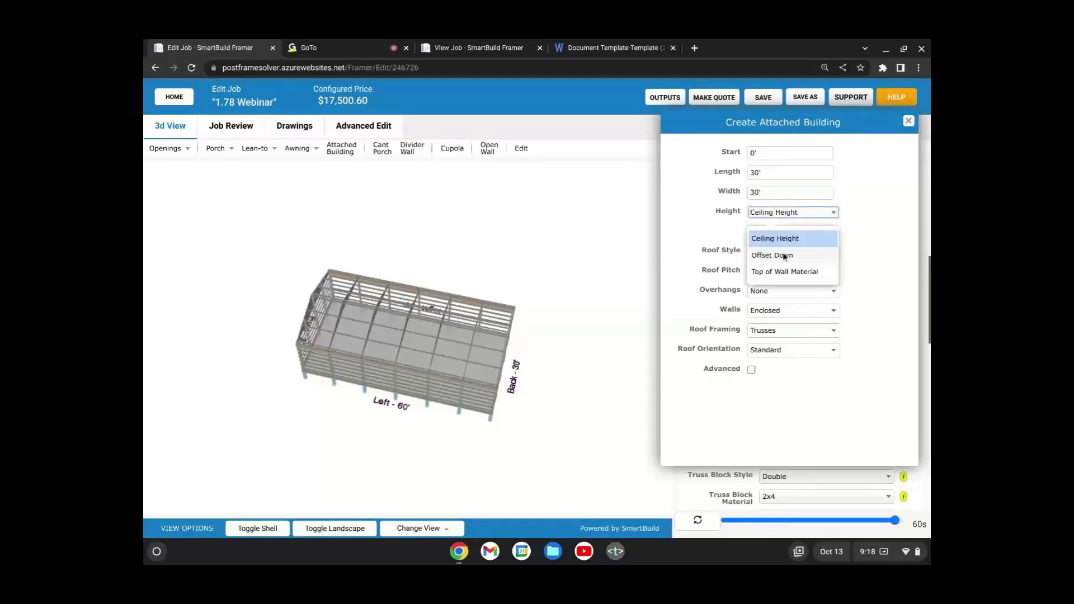
{"action": "left_click", "coordinate": [769, 261]}
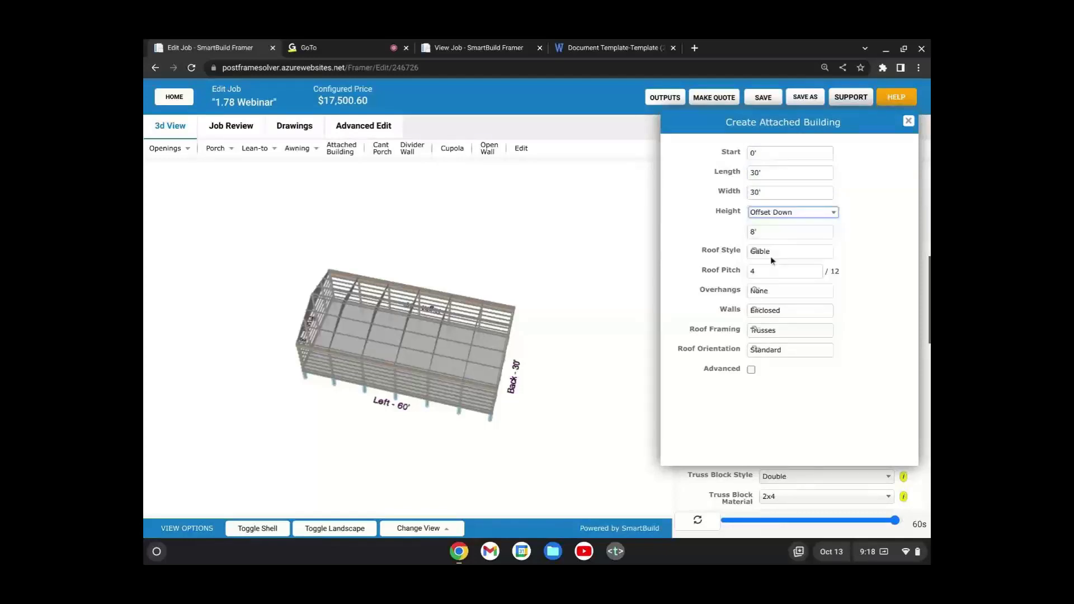
{"action": "left_click", "coordinate": [781, 231]}
Step: Review the advanced steel scissor truss options and place the attached building, raising the price to $25,528.11
{"action": "left_click", "coordinate": [751, 370]}
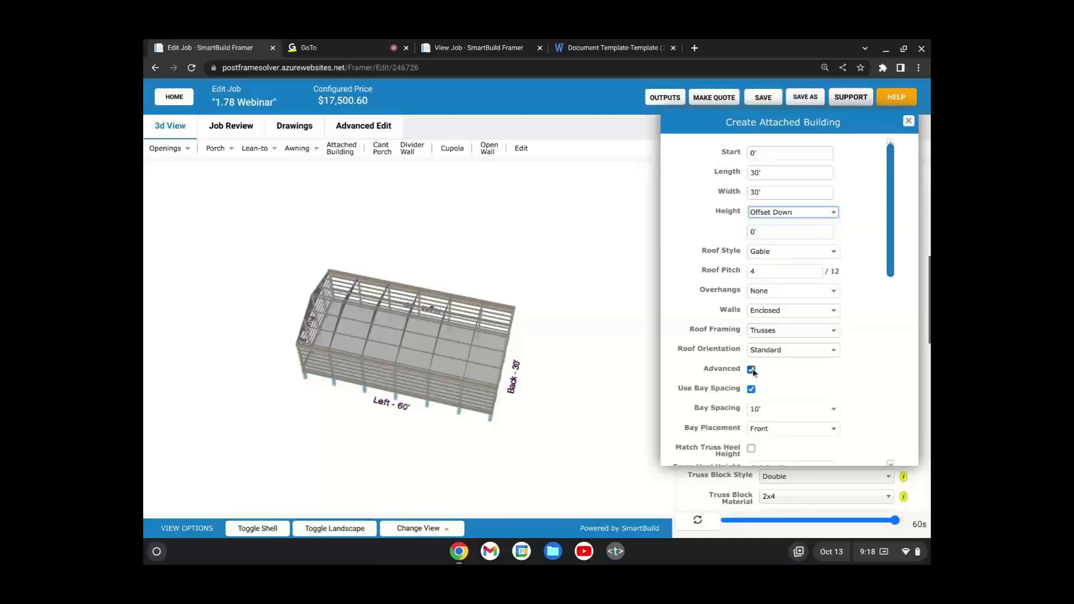
{"action": "scroll", "coordinate": [733, 361], "scroll_direction": "down", "scroll_amount": 3}
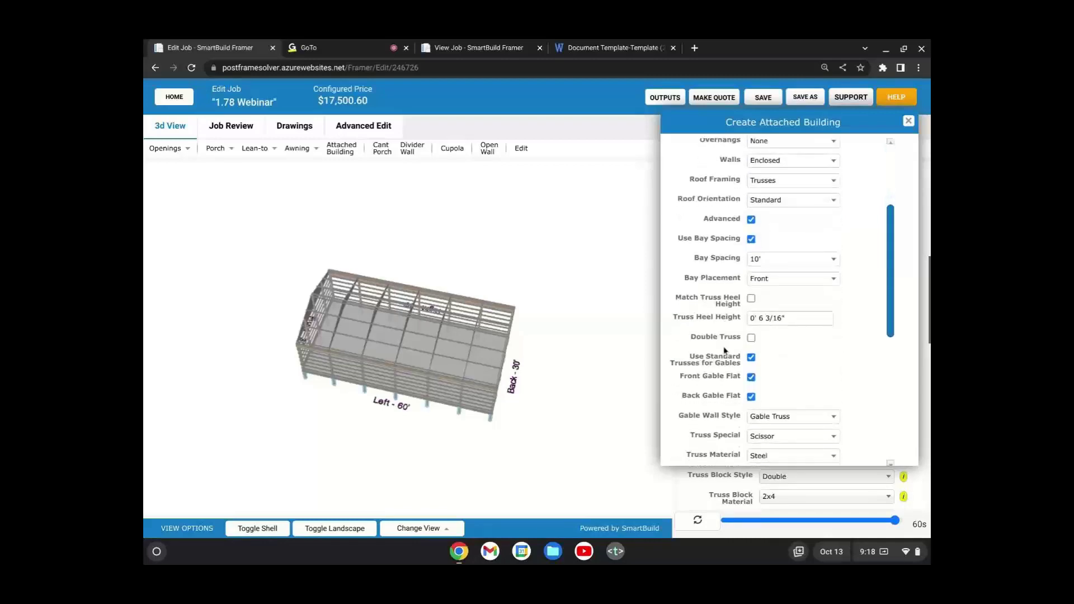
{"action": "scroll", "coordinate": [724, 350], "scroll_direction": "down", "scroll_amount": 1}
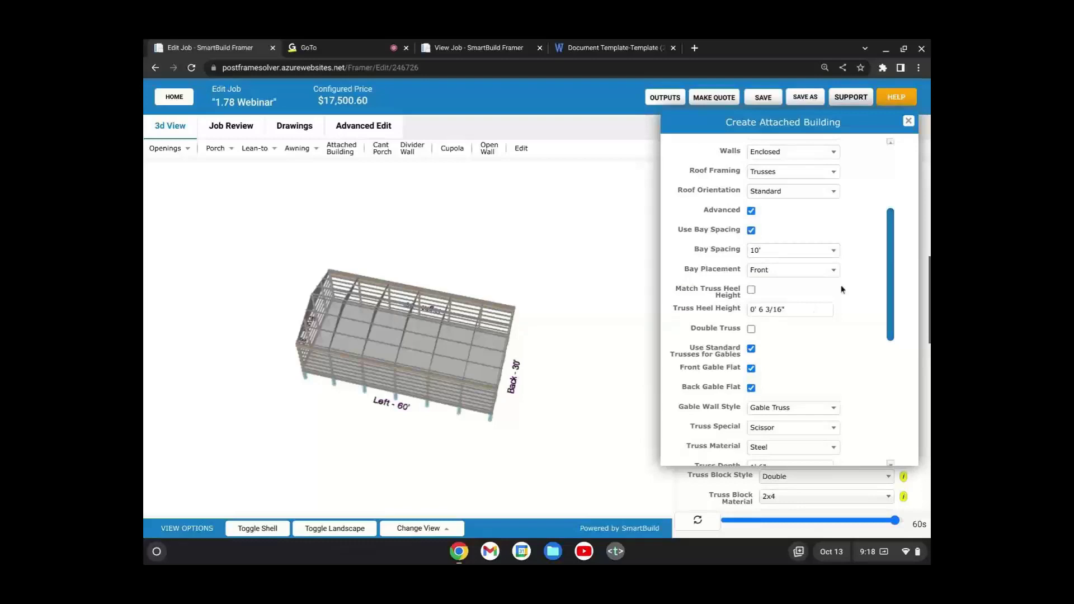
{"action": "scroll", "coordinate": [842, 289], "scroll_direction": "down", "scroll_amount": 3}
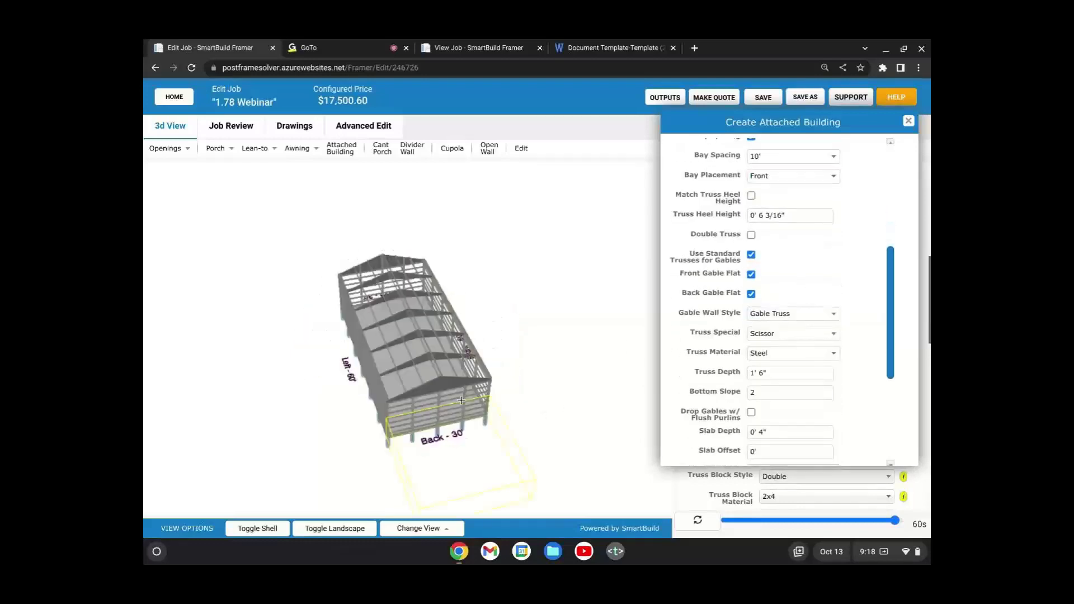
{"action": "left_click", "coordinate": [461, 400]}
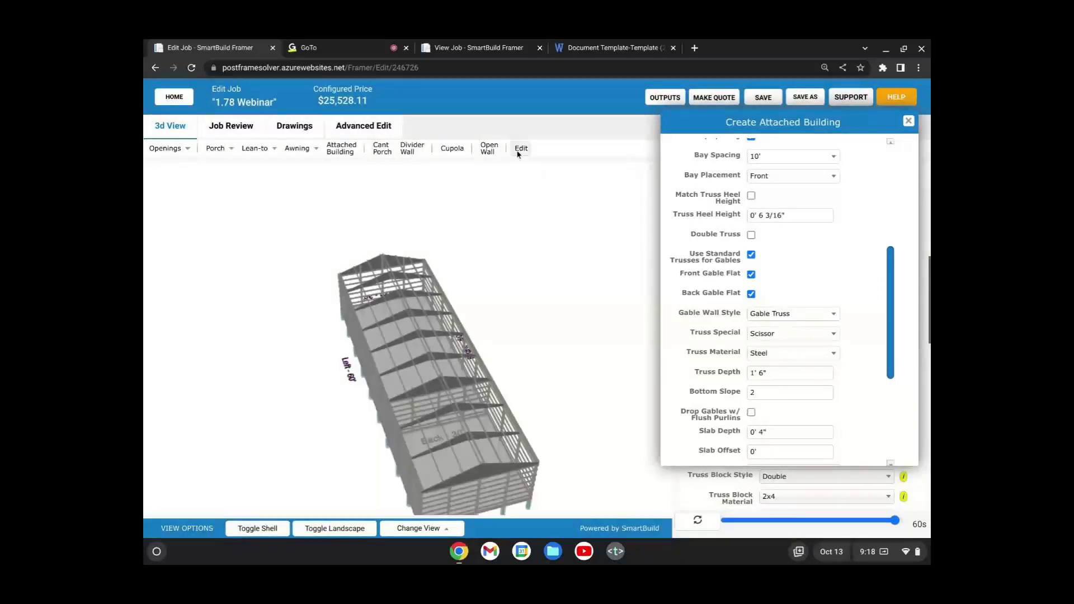
Step: Select the attached building, set its advanced Truss Special to Flat, and apply the change
{"action": "left_click", "coordinate": [475, 465]}
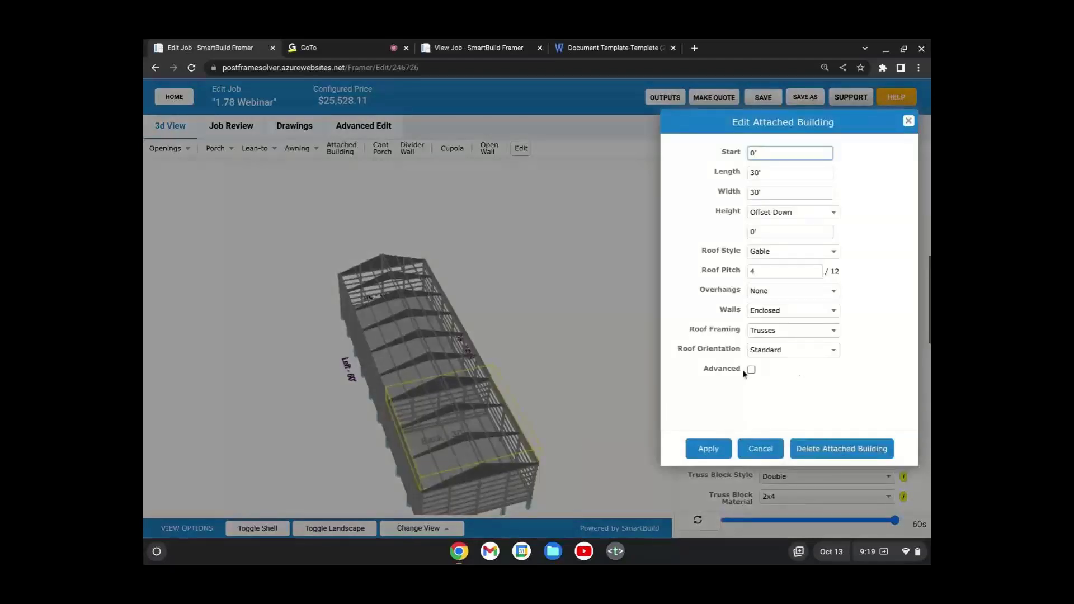
{"action": "left_click", "coordinate": [750, 369]}
{"action": "scroll", "coordinate": [739, 364], "scroll_direction": "down", "scroll_amount": 5}
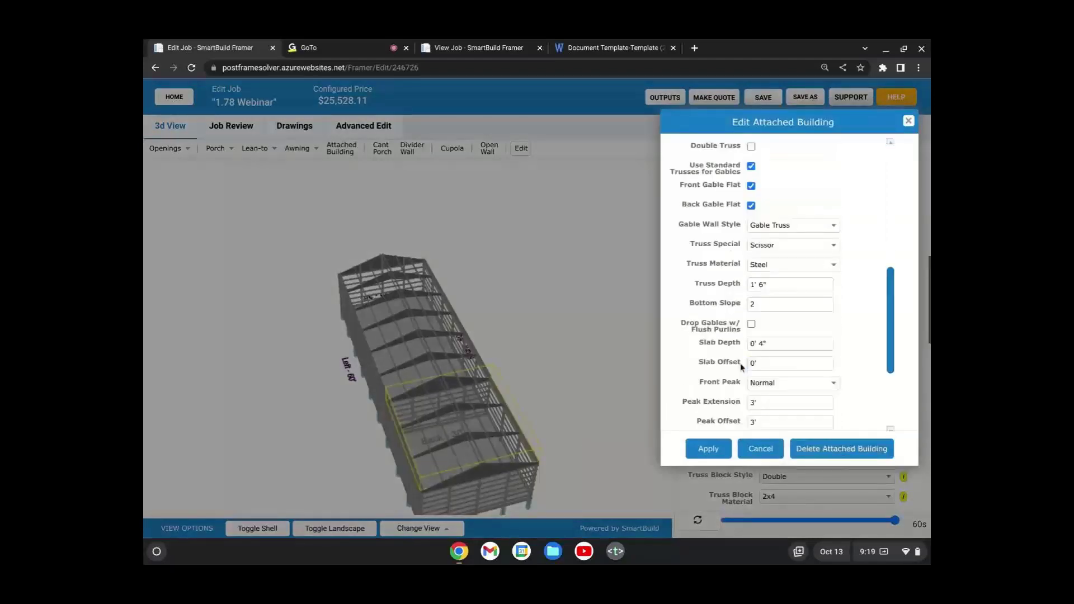
{"action": "left_click", "coordinate": [810, 234]}
{"action": "left_click", "coordinate": [793, 263]}
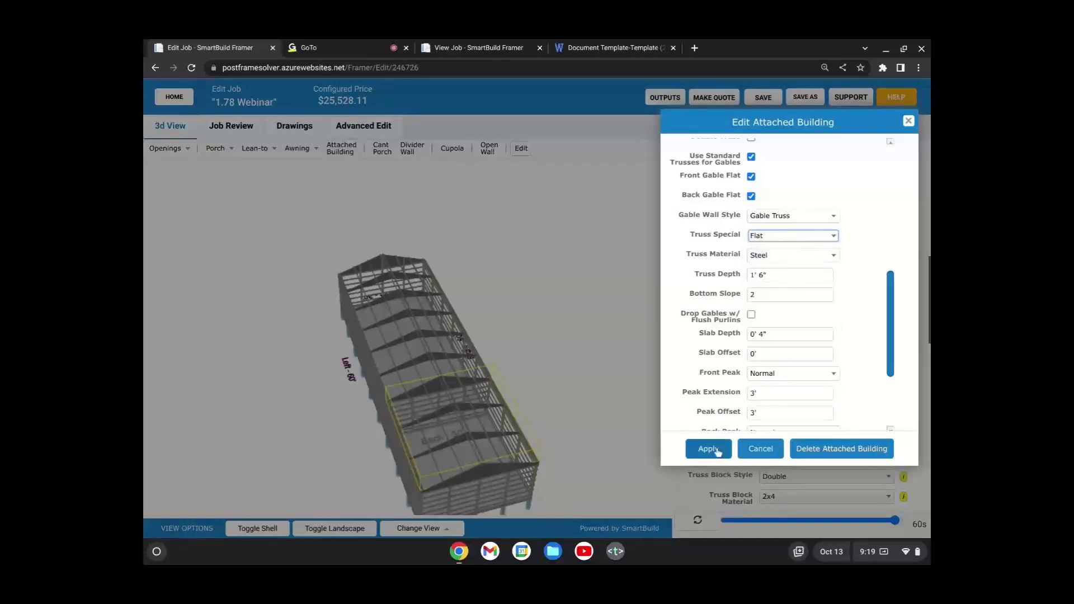
{"action": "left_click", "coordinate": [708, 449]}
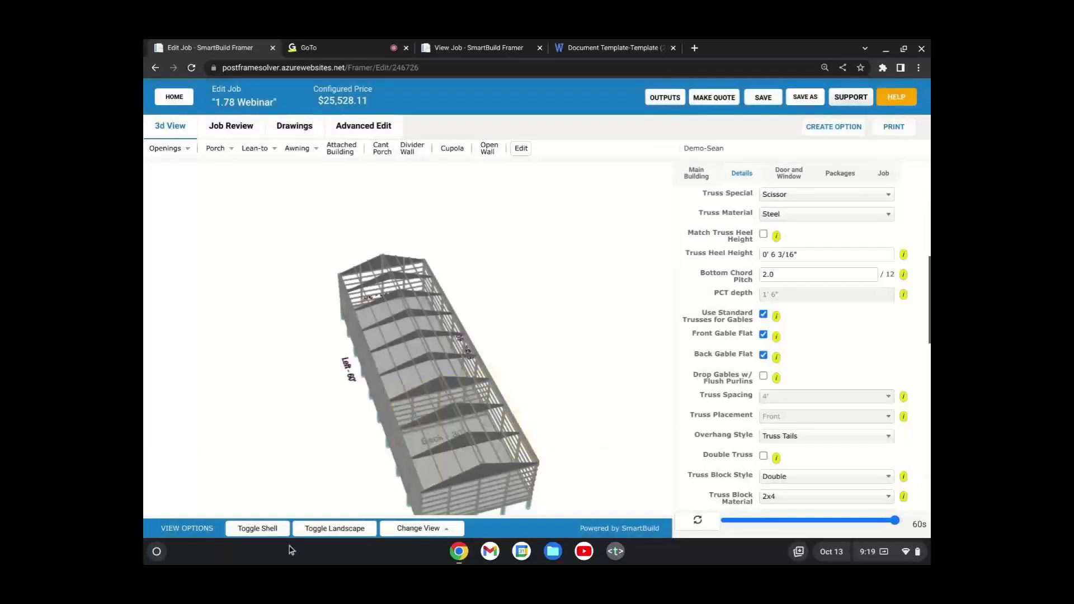
Step: Toggle the shell on and off, then orbit to a top-down view of the framing
{"action": "left_click", "coordinate": [256, 528]}
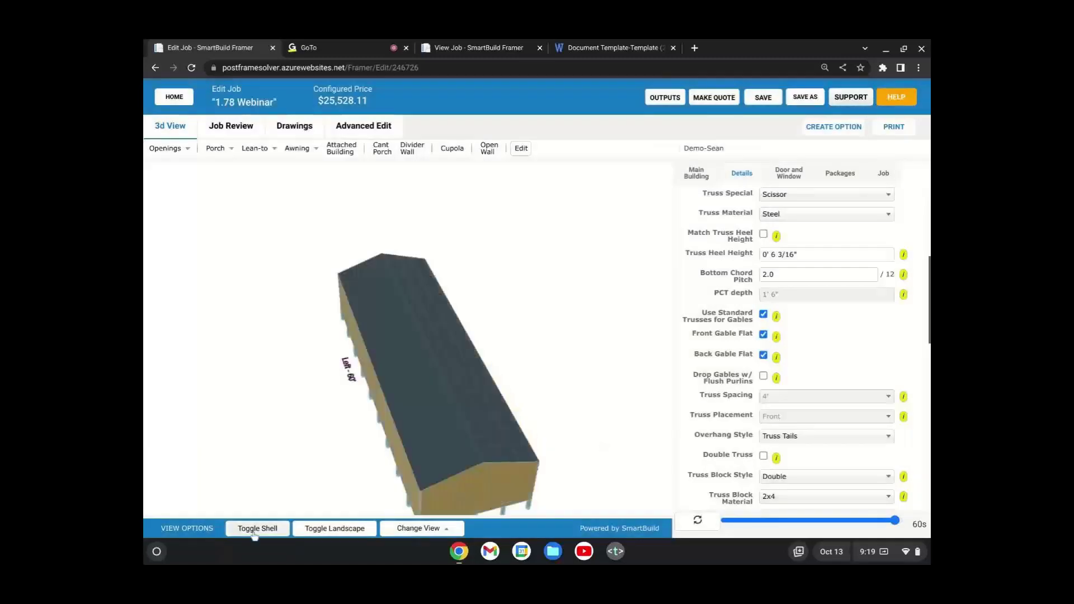
{"action": "left_click", "coordinate": [256, 529]}
{"action": "left_click_drag", "start_coordinate": [370, 472], "coordinate": [460, 421]}
{"action": "scroll", "coordinate": [504, 370], "scroll_direction": "up", "scroll_amount": 2}
{"action": "scroll", "coordinate": [517, 359], "scroll_direction": "up", "scroll_amount": 2}
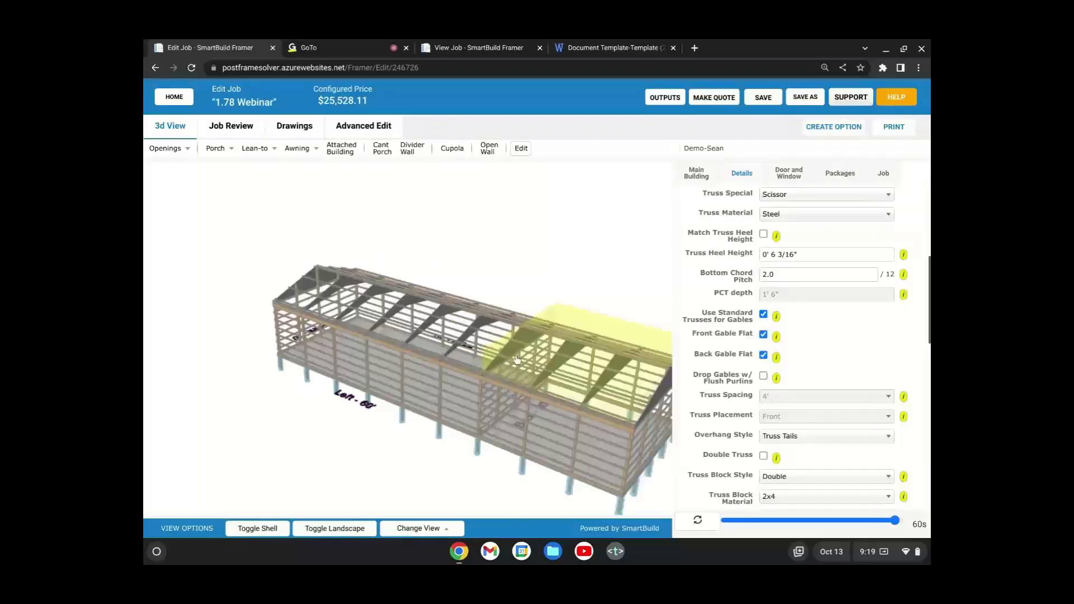
{"action": "scroll", "coordinate": [517, 359], "scroll_direction": "up", "scroll_amount": 1}
{"action": "left_click_drag", "start_coordinate": [517, 359], "coordinate": [462, 182]}
{"action": "scroll", "coordinate": [503, 237], "scroll_direction": "up", "scroll_amount": 4}
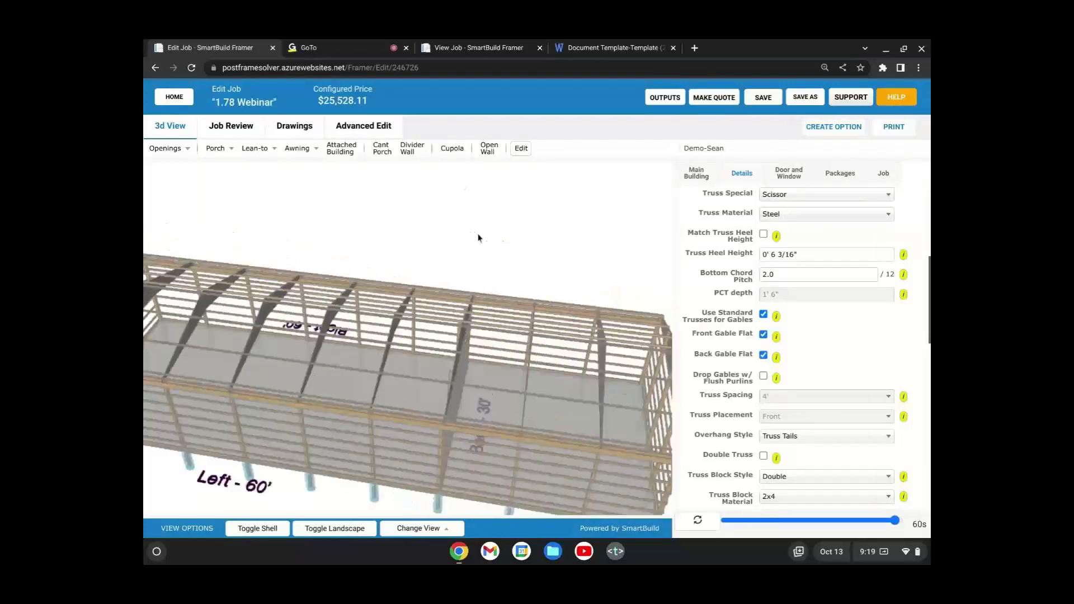
{"action": "scroll", "coordinate": [492, 232], "scroll_direction": "down", "scroll_amount": 3}
{"action": "left_click_drag", "start_coordinate": [508, 228], "coordinate": [532, 217]}
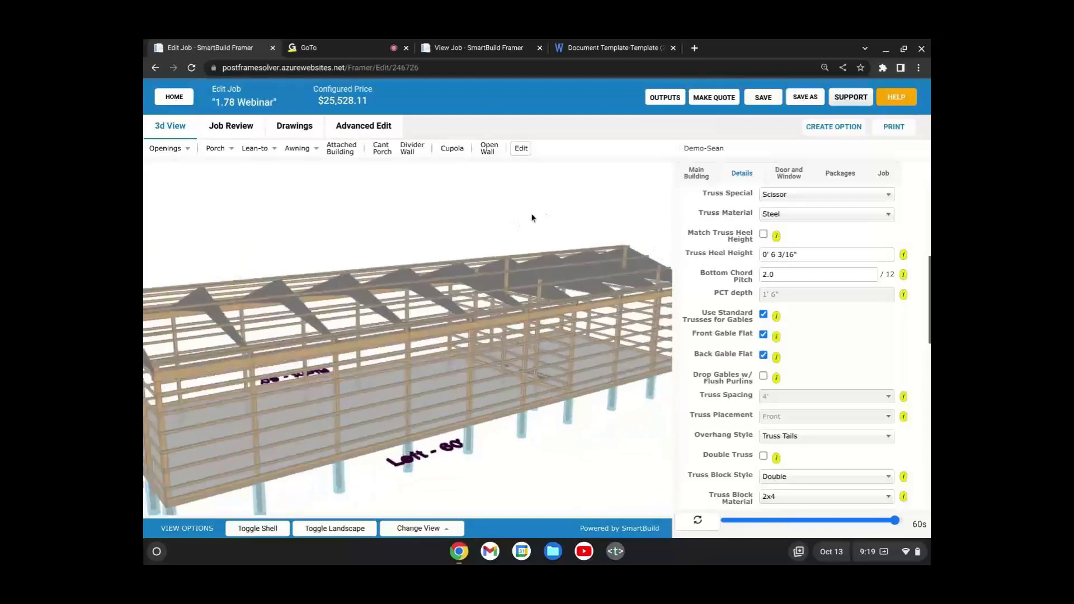
{"action": "scroll", "coordinate": [532, 218], "scroll_direction": "down", "scroll_amount": 3}
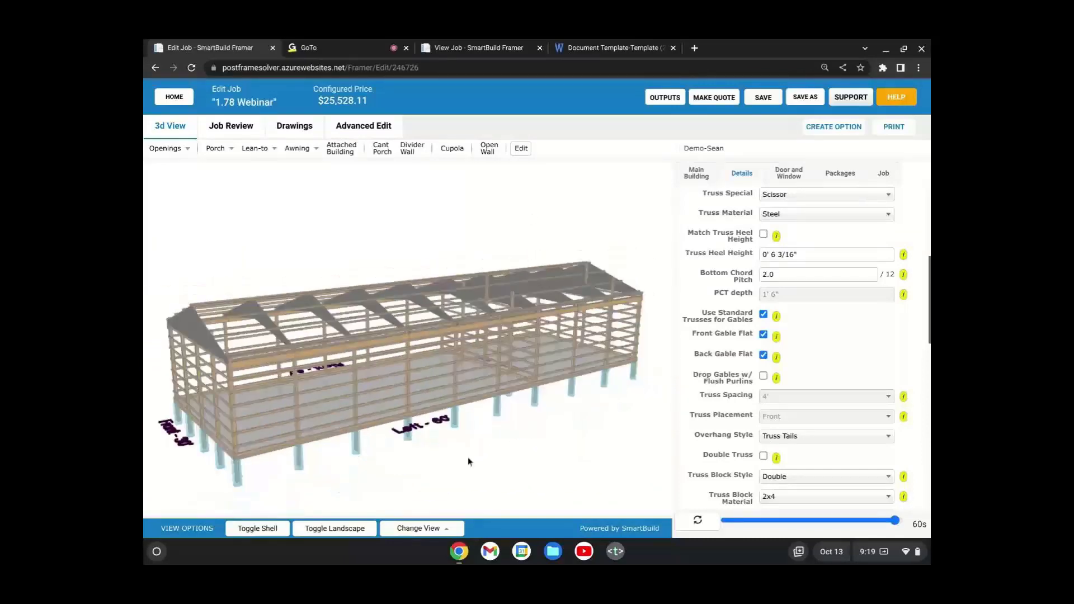
{"action": "left_click_drag", "start_coordinate": [467, 457], "coordinate": [503, 442]}
{"action": "scroll", "coordinate": [504, 442], "scroll_direction": "down", "scroll_amount": 2}
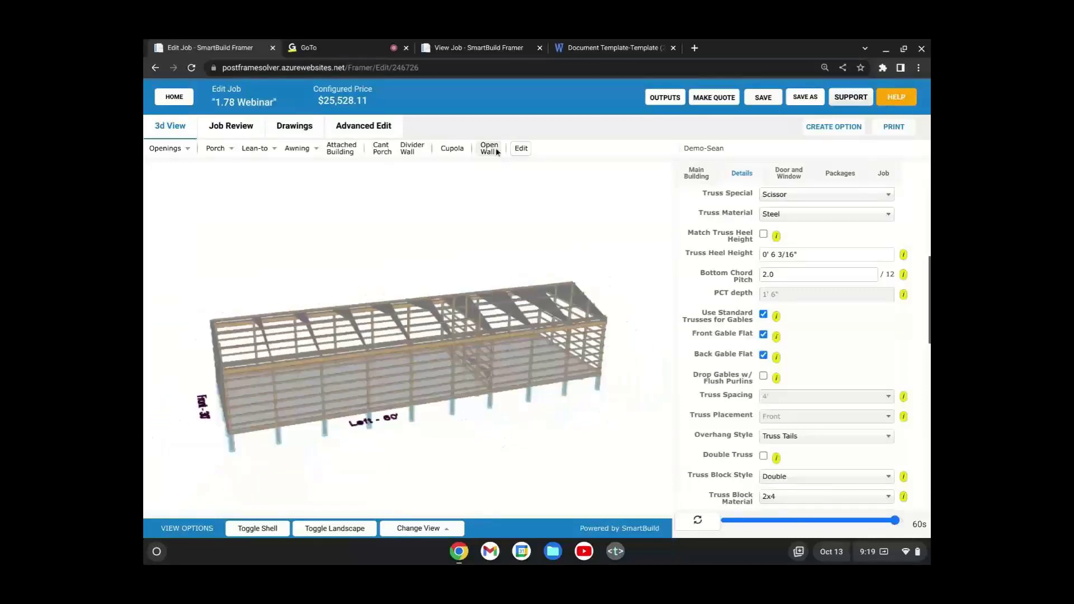
{"action": "scroll", "coordinate": [450, 347], "scroll_direction": "up", "scroll_amount": 1}
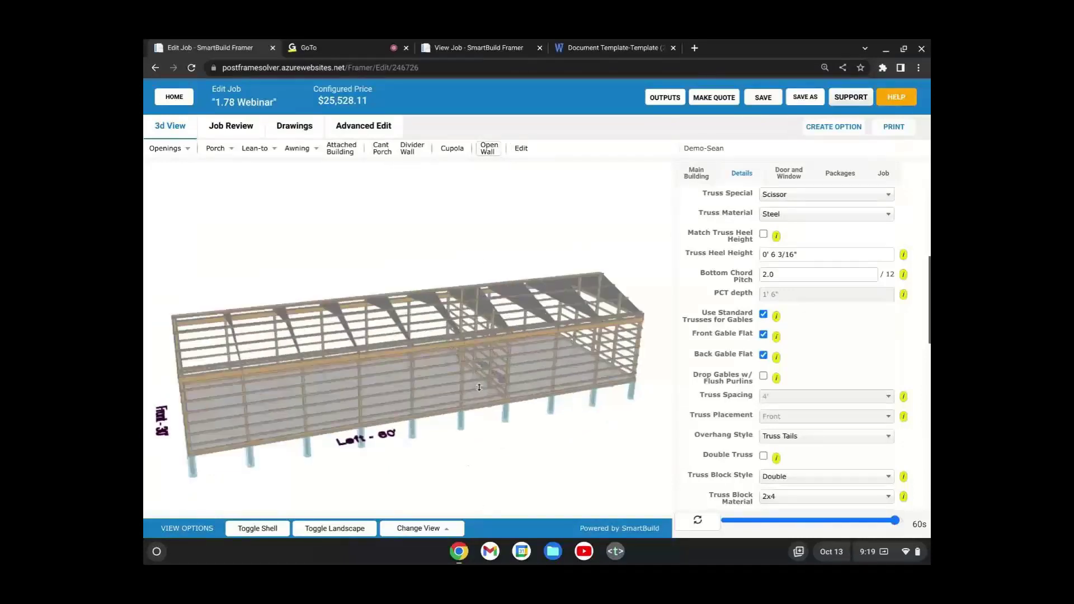
{"action": "scroll", "coordinate": [452, 428], "scroll_direction": "up", "scroll_amount": 3}
{"action": "left_click_drag", "start_coordinate": [390, 499], "coordinate": [505, 462]}
{"action": "scroll", "coordinate": [513, 463], "scroll_direction": "up", "scroll_amount": 5}
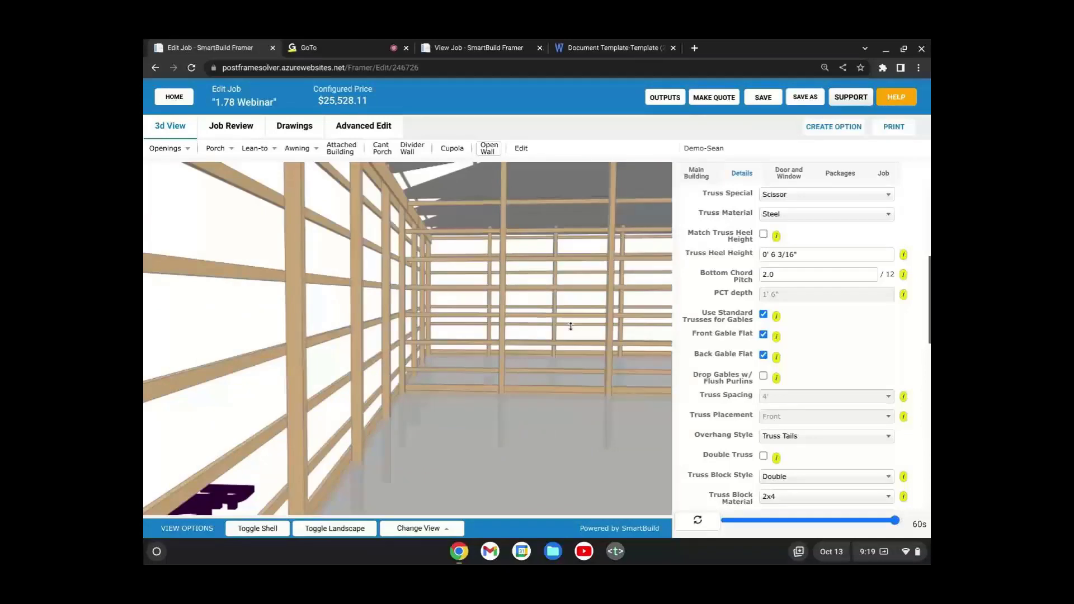
{"action": "left_click_drag", "start_coordinate": [603, 385], "coordinate": [513, 330]}
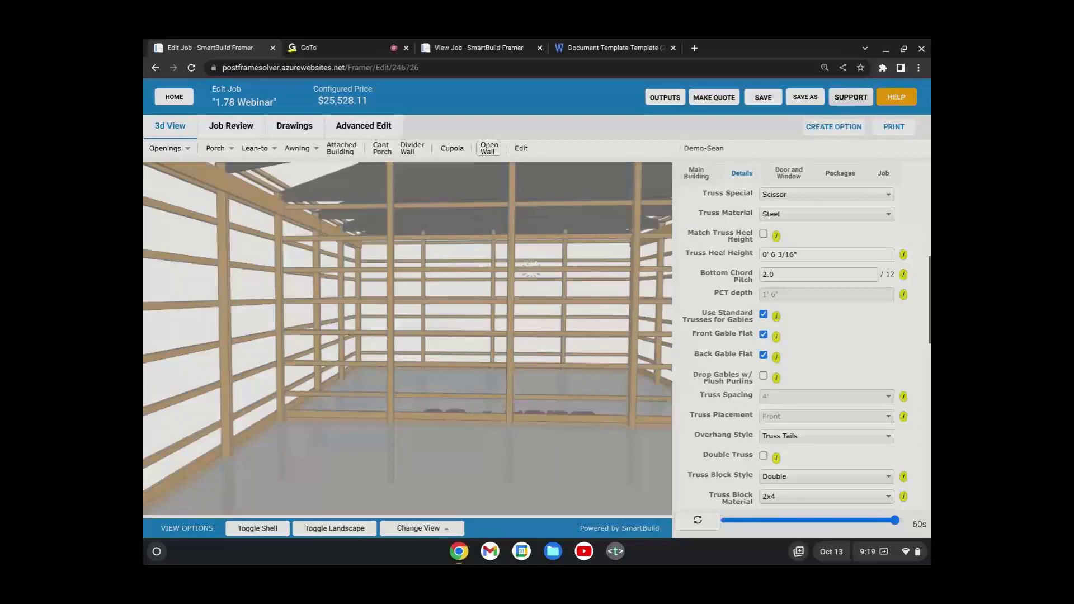
{"action": "scroll", "coordinate": [529, 352], "scroll_direction": "up", "scroll_amount": 5}
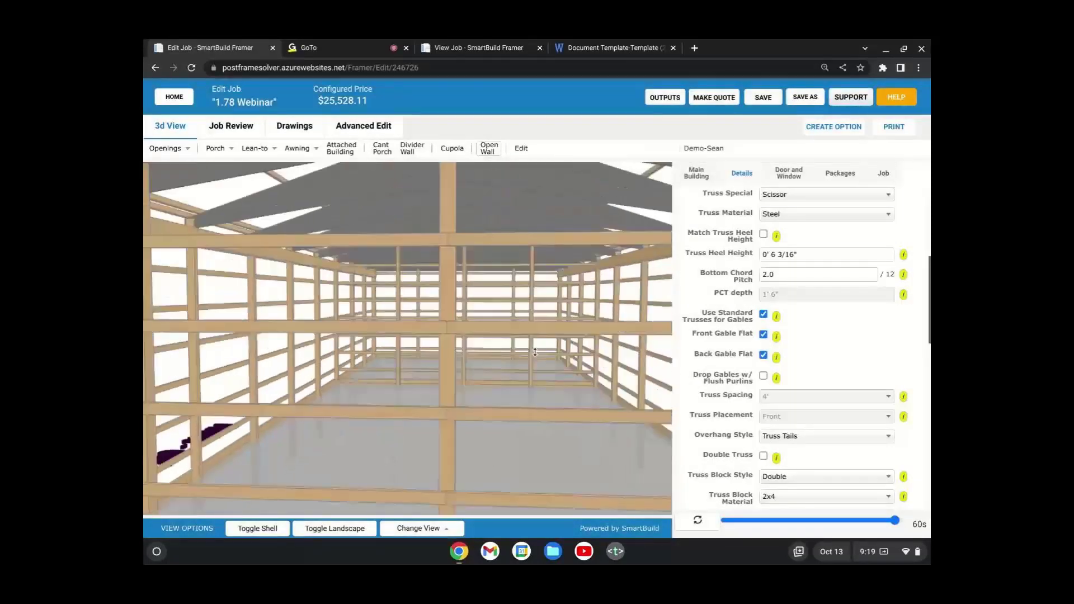
{"action": "scroll", "coordinate": [535, 352], "scroll_direction": "down", "scroll_amount": 10}
{"action": "left_click_drag", "start_coordinate": [535, 352], "coordinate": [399, 380]}
{"action": "scroll", "coordinate": [398, 380], "scroll_direction": "down", "scroll_amount": 5}
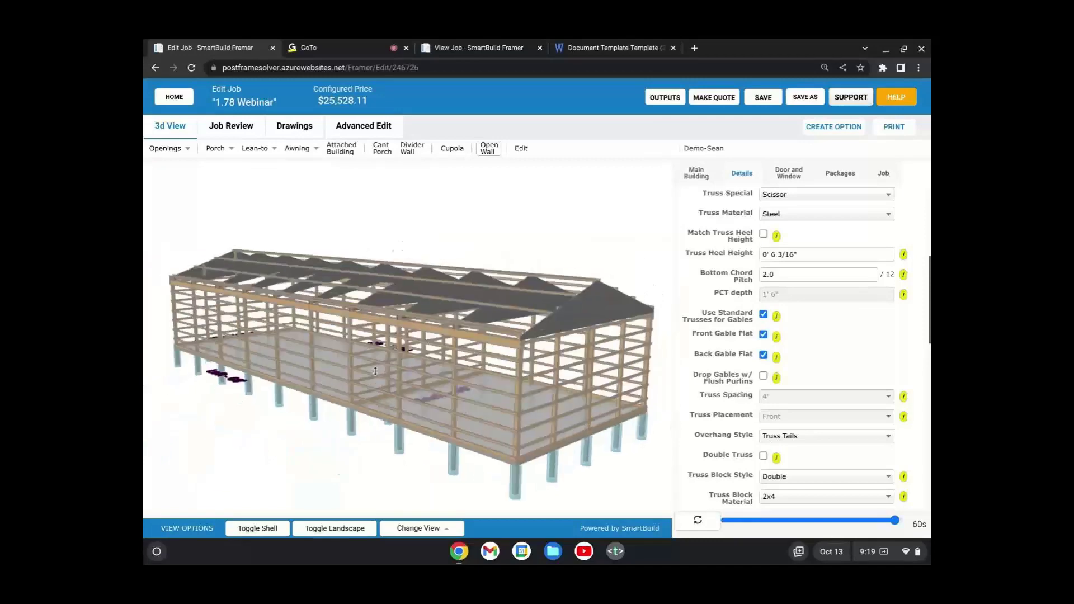
{"action": "scroll", "coordinate": [538, 365], "scroll_direction": "up", "scroll_amount": 10}
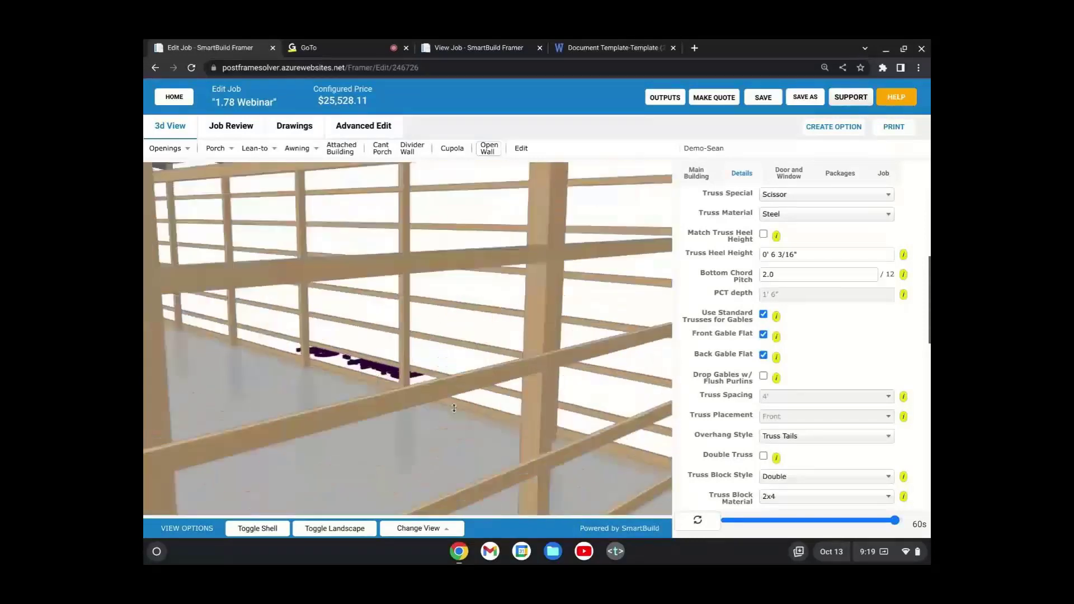
{"action": "scroll", "coordinate": [538, 365], "scroll_direction": "down", "scroll_amount": 5}
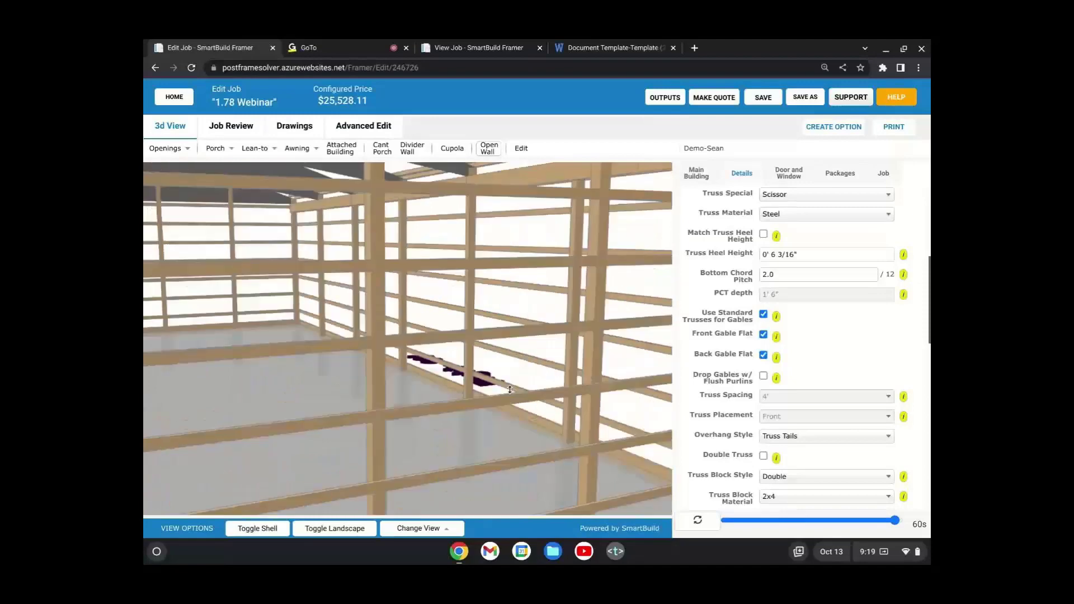
{"action": "left_click_drag", "start_coordinate": [509, 390], "coordinate": [537, 376]}
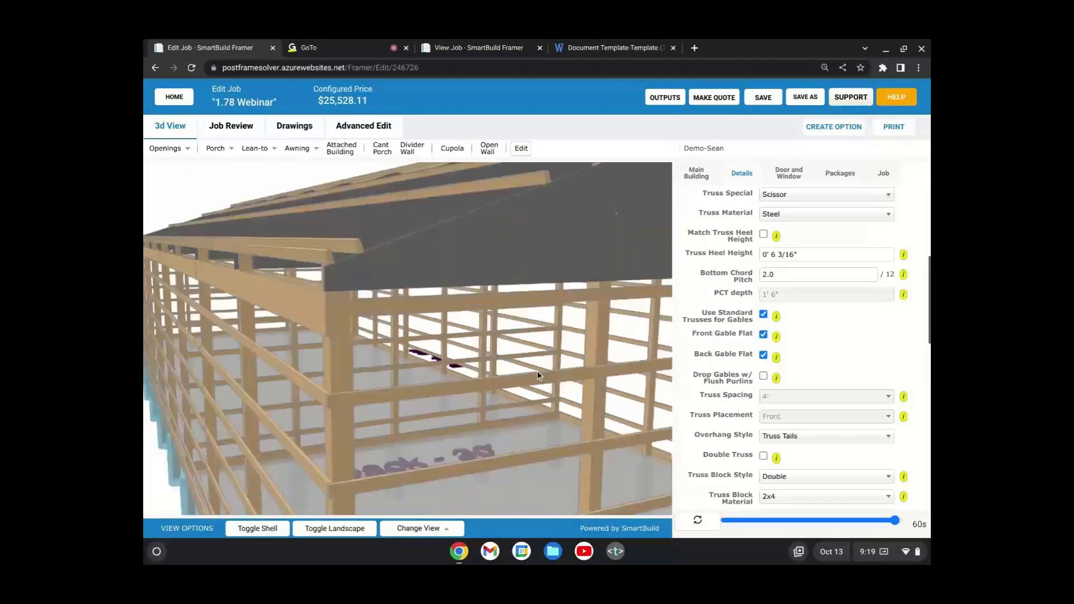
{"action": "scroll", "coordinate": [537, 375], "scroll_direction": "down", "scroll_amount": 5}
Step: Set the attached building's Open Shared Wall to Fully Open and apply it, repricing the job to $24,171.75
{"action": "left_click", "coordinate": [425, 268]}
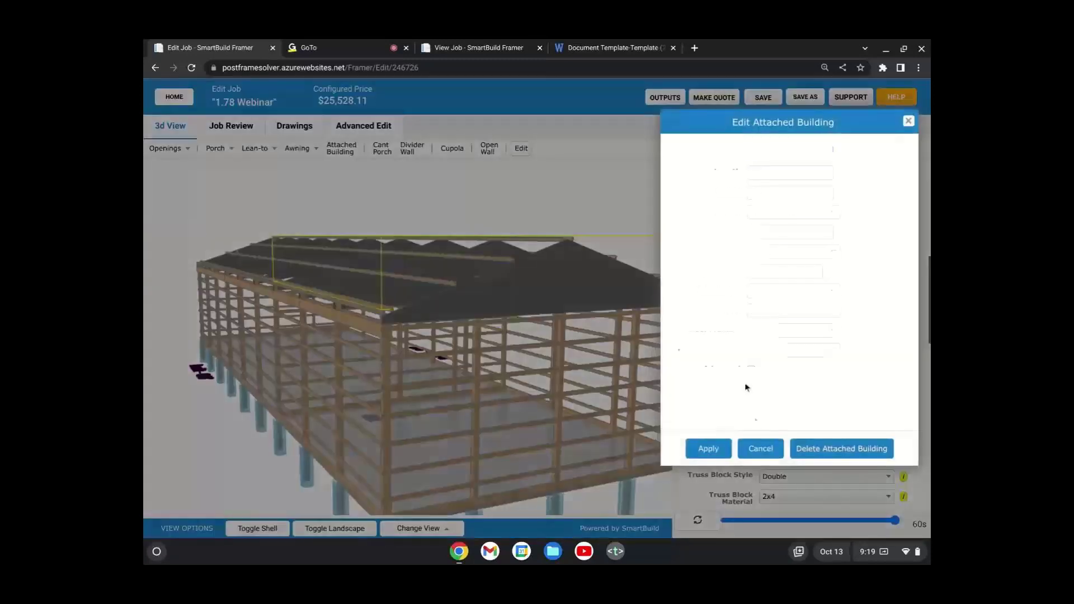
{"action": "left_click", "coordinate": [751, 370]}
{"action": "scroll", "coordinate": [768, 386], "scroll_direction": "down", "scroll_amount": 8}
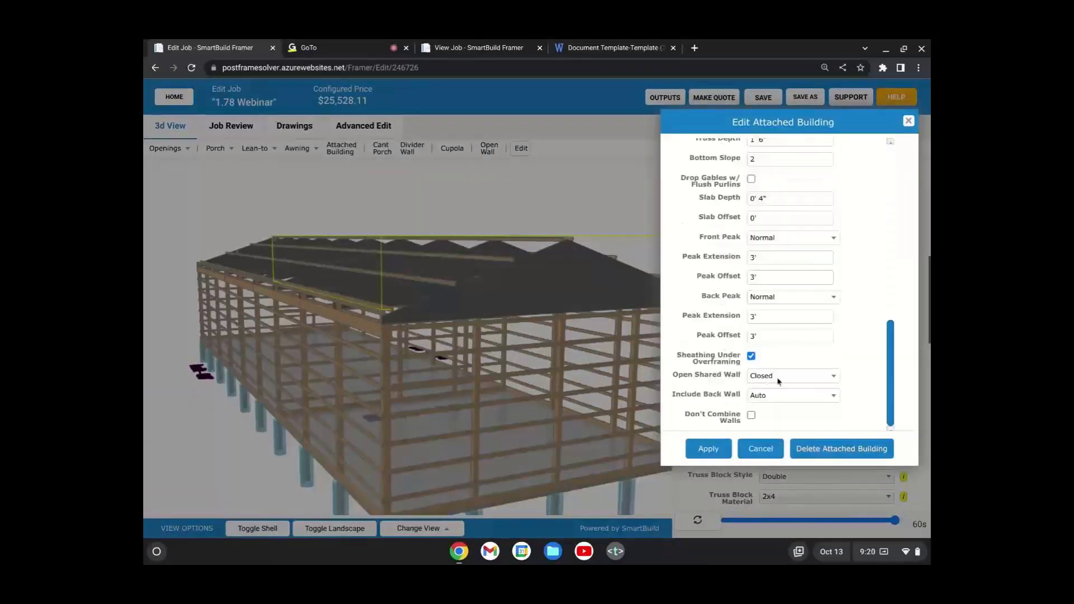
{"action": "left_click", "coordinate": [797, 379]}
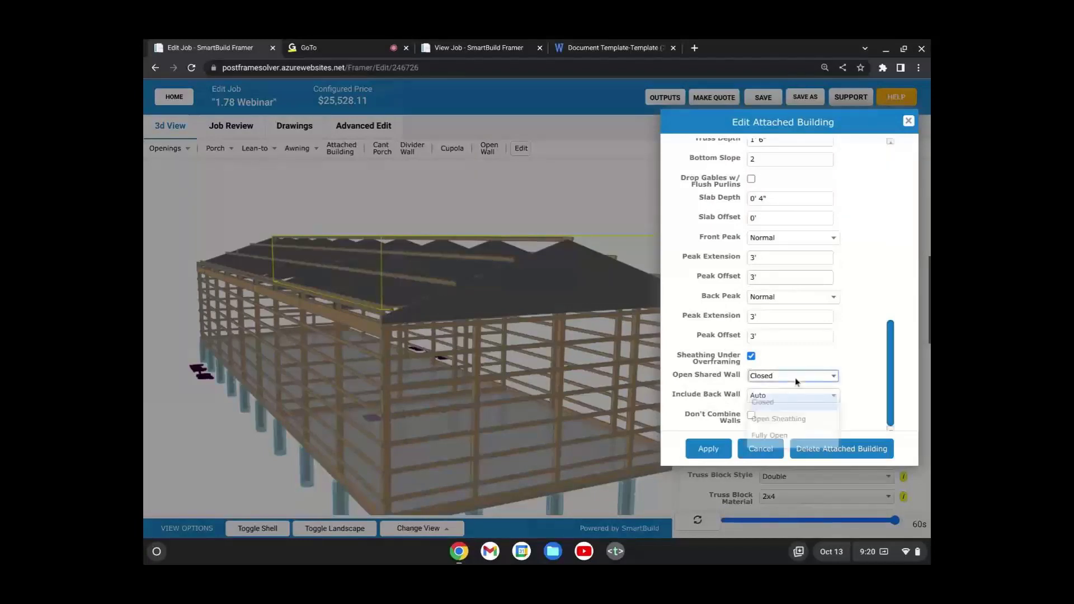
{"action": "left_click", "coordinate": [792, 435]}
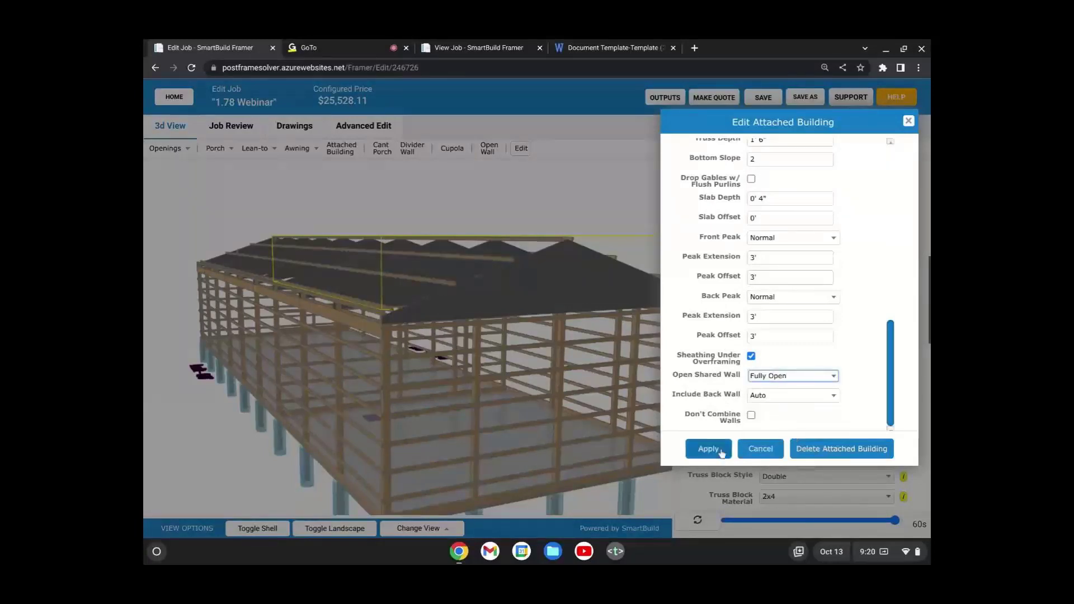
{"action": "left_click", "coordinate": [709, 450]}
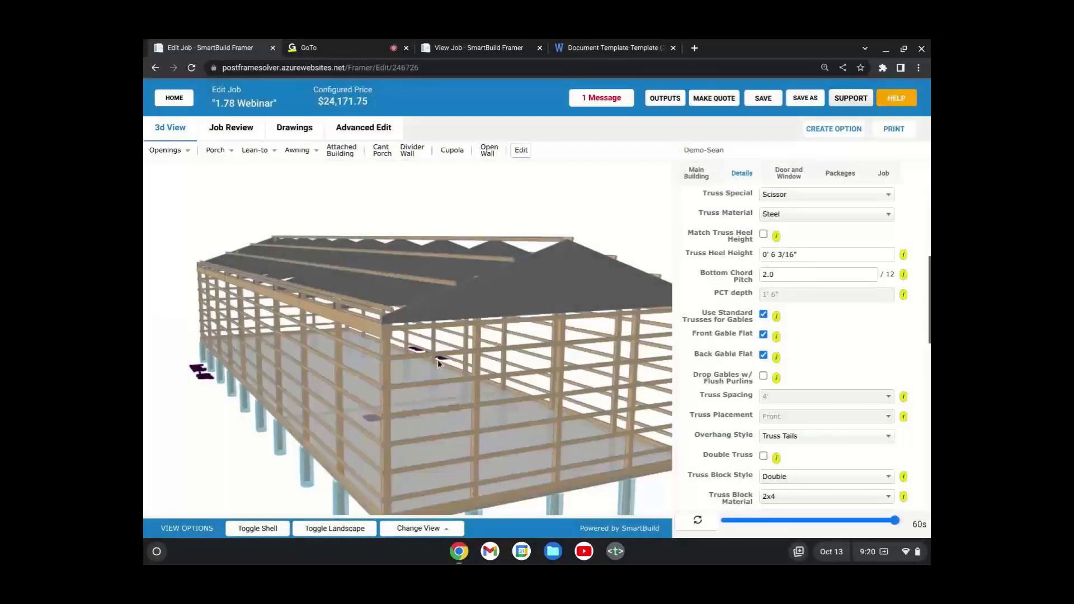
{"action": "left_click_drag", "start_coordinate": [437, 360], "coordinate": [533, 385]}
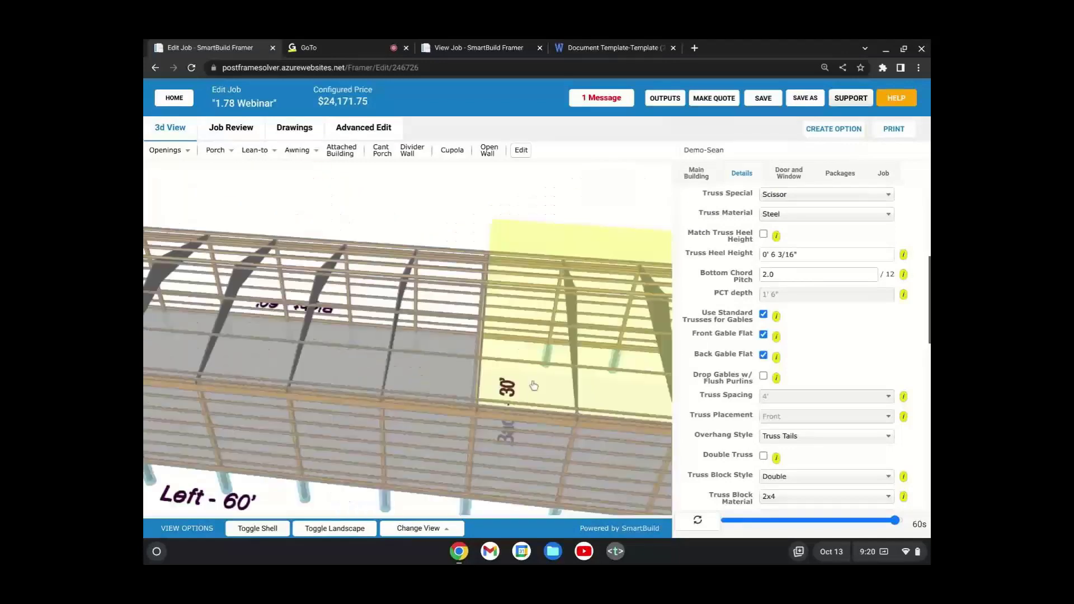
{"action": "scroll", "coordinate": [533, 386], "scroll_direction": "down", "scroll_amount": 10}
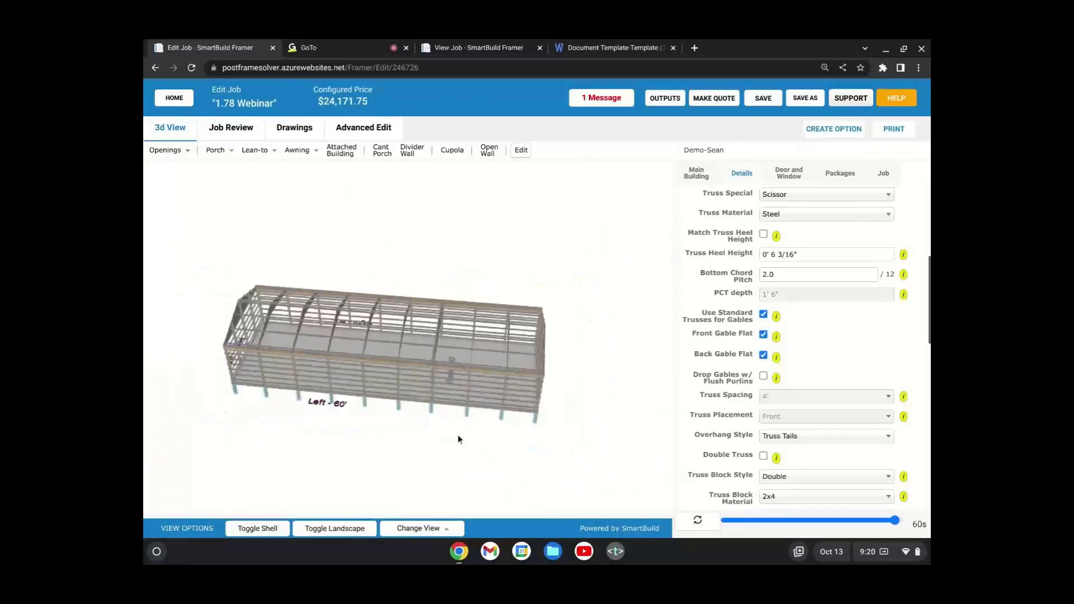
{"action": "mouse_move", "coordinate": [417, 426]}
{"action": "left_mouse_down"}
{"action": "mouse_move", "coordinate": [538, 436]}
{"action": "mouse_move", "coordinate": [545, 386]}
{"action": "mouse_move", "coordinate": [490, 378]}
{"action": "mouse_move", "coordinate": [510, 378]}
{"action": "mouse_move", "coordinate": [404, 439]}
{"action": "left_mouse_up"}
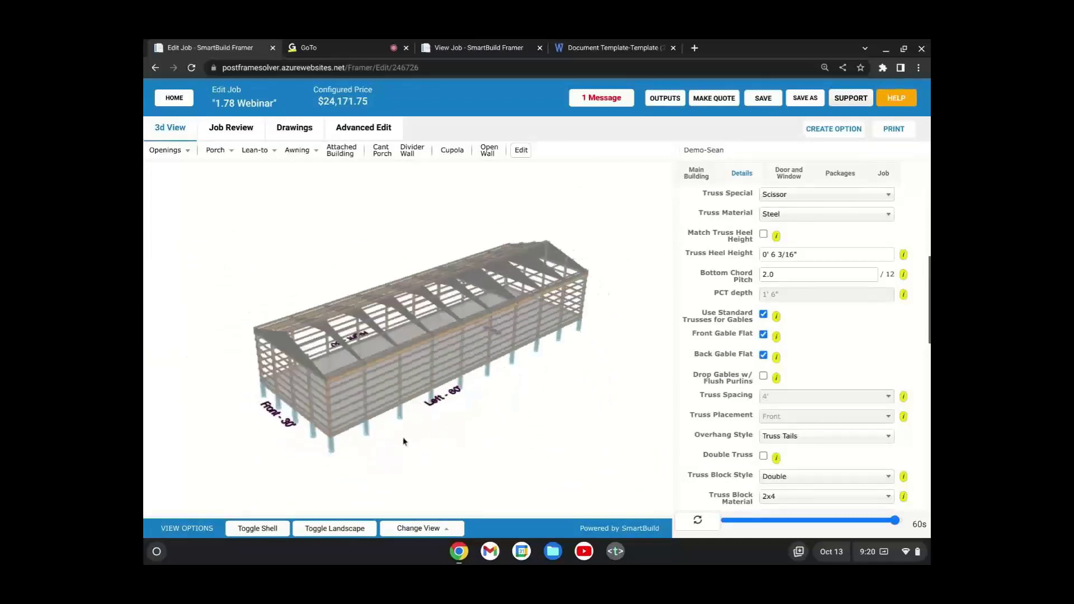
Step: Show the wall and roof shell, then orbit to a side-on view with more roof visible
{"action": "left_click", "coordinate": [263, 530]}
{"action": "left_click_drag", "start_coordinate": [435, 389], "coordinate": [501, 398]}
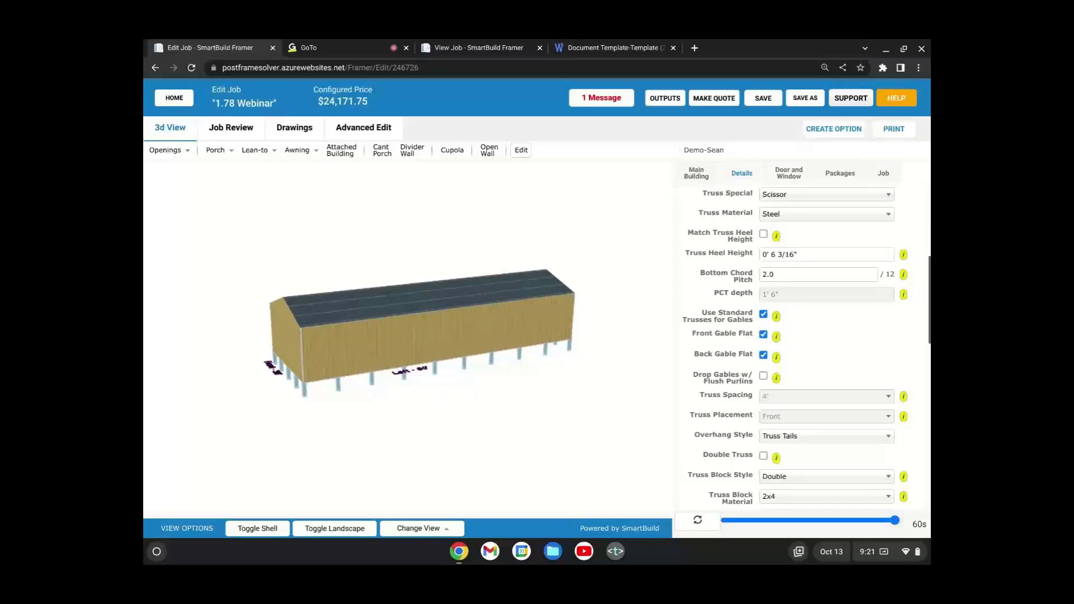
{"action": "left_click_drag", "start_coordinate": [382, 394], "coordinate": [408, 393]}
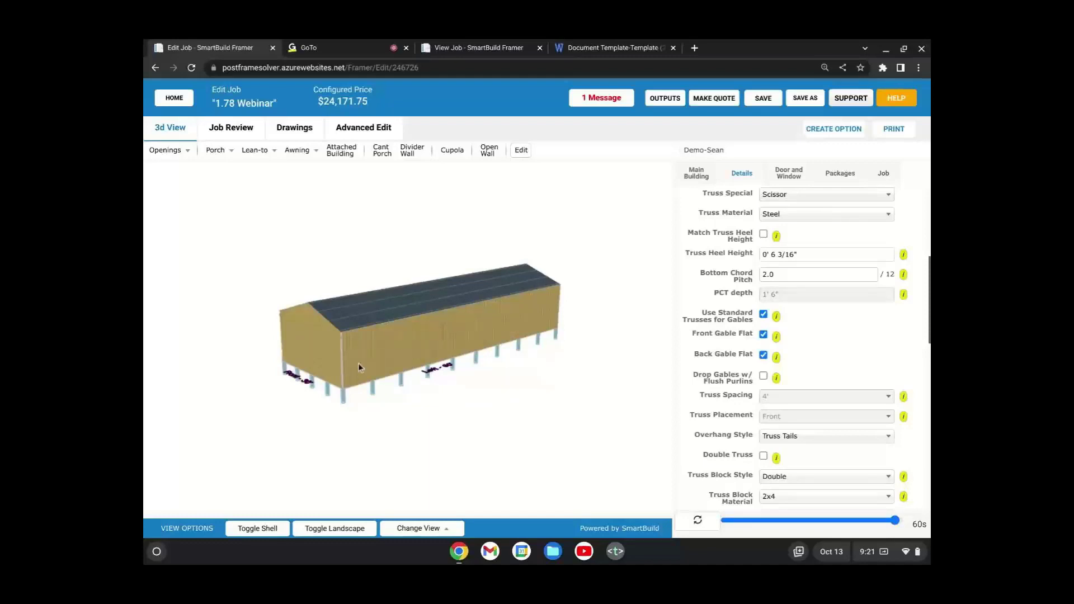
Step: Check the Walk Door panel, then bring up Create Window with its Slider, Double Hung and Casement styles
{"action": "left_click", "coordinate": [178, 156]}
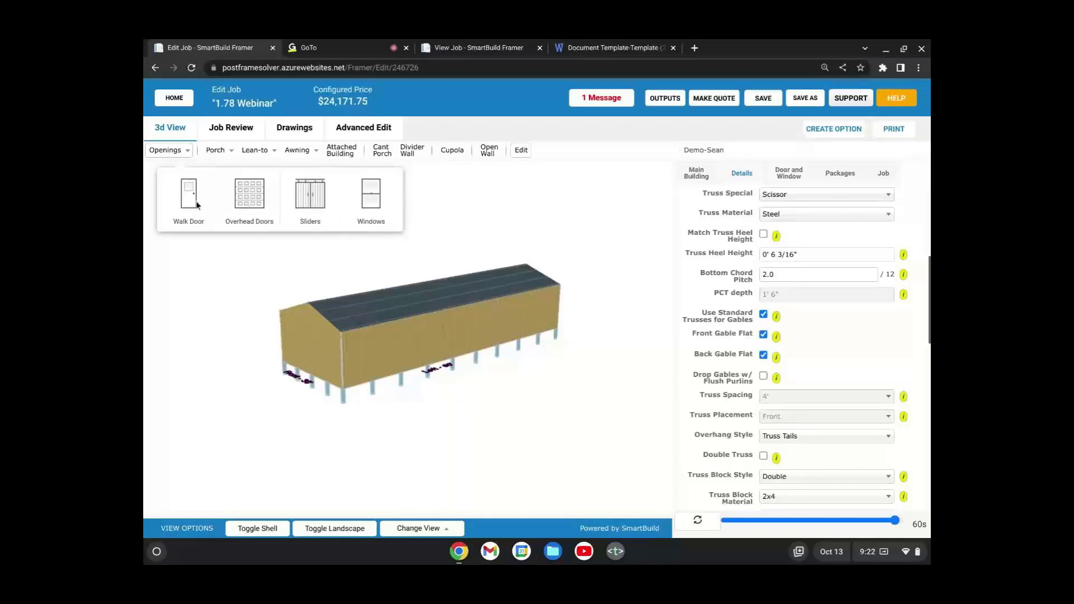
{"action": "left_click", "coordinate": [196, 202]}
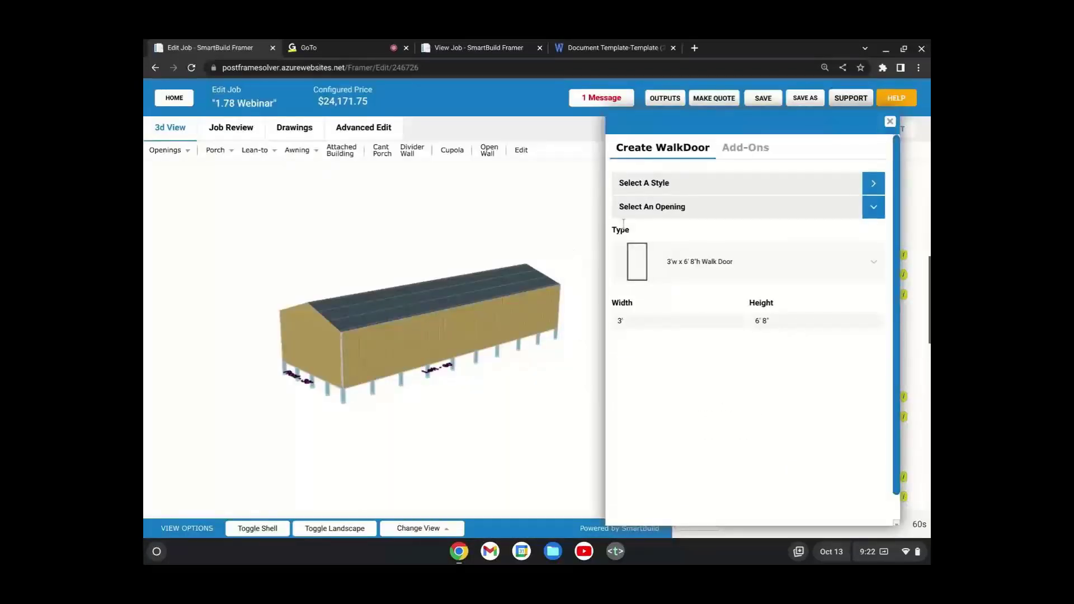
{"action": "left_click", "coordinate": [184, 151]}
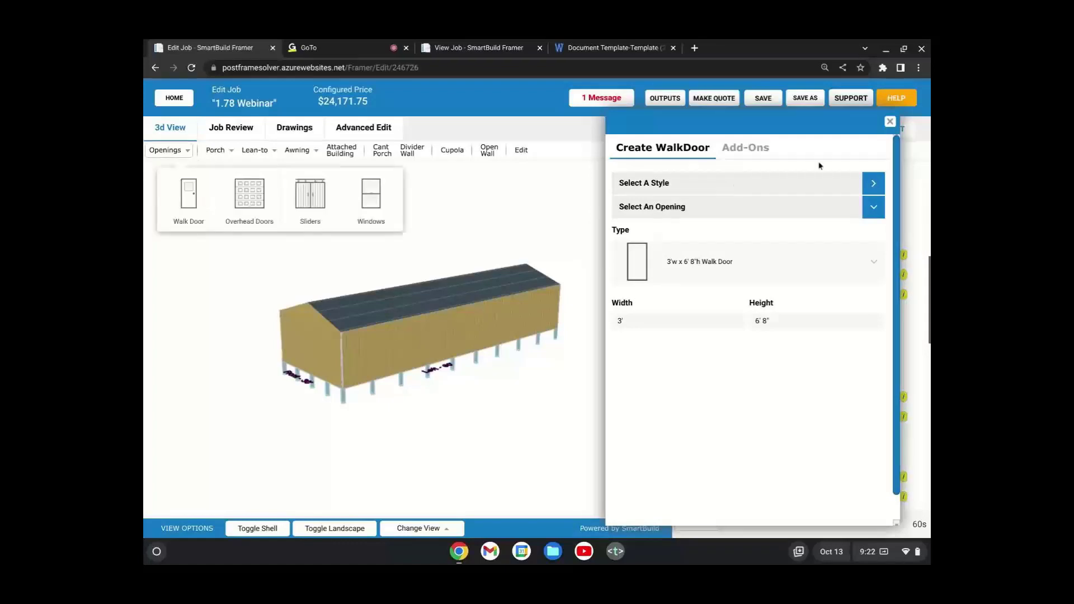
{"action": "left_click", "coordinate": [890, 121]}
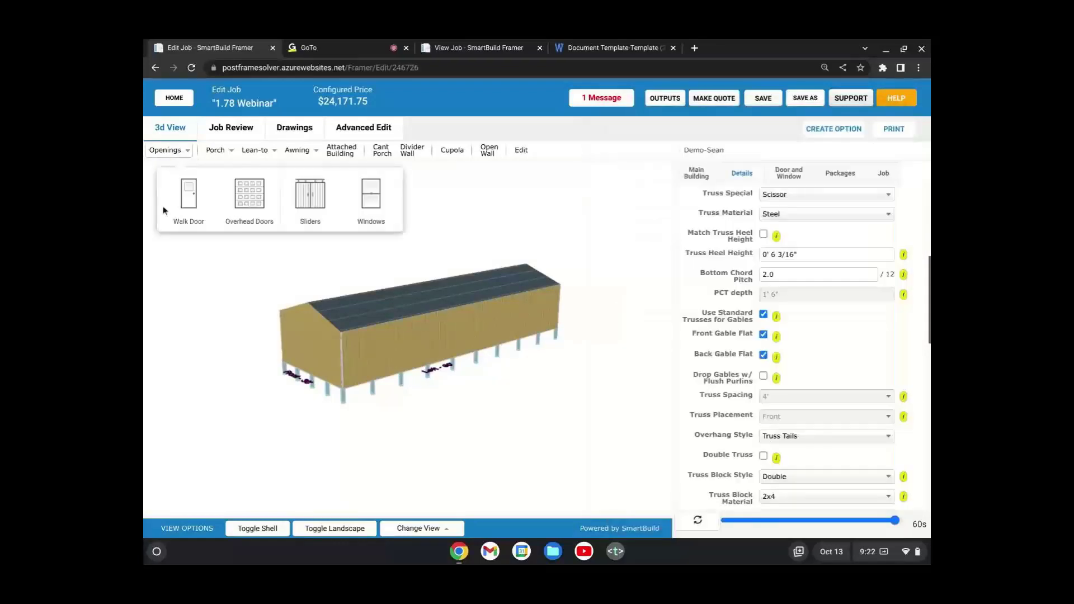
{"action": "left_click", "coordinate": [374, 201]}
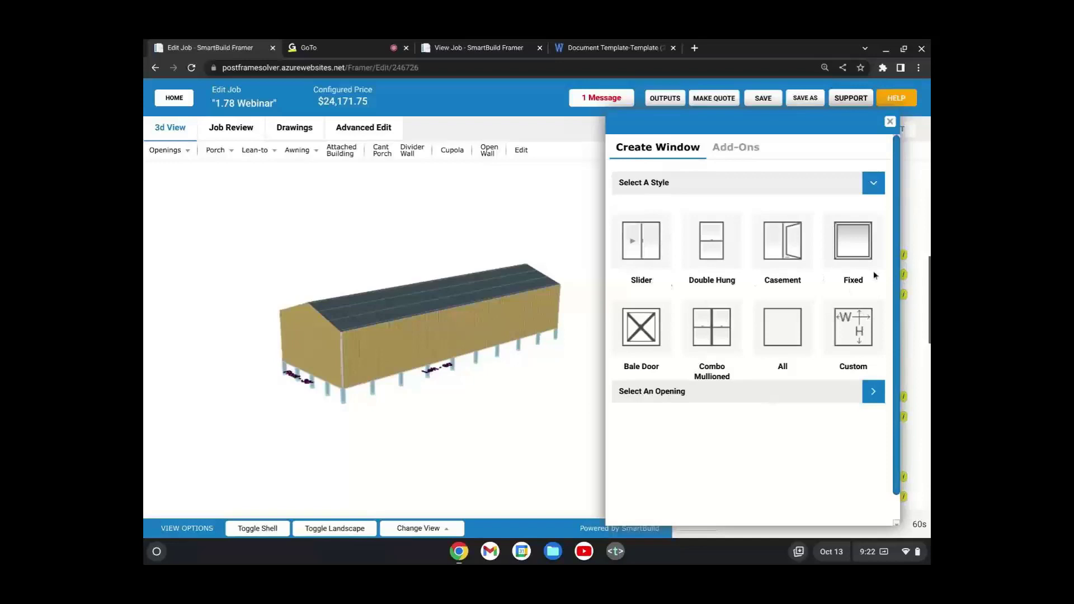
Step: Review the available Slider and Double Hung window sizes
{"action": "left_click", "coordinate": [649, 260]}
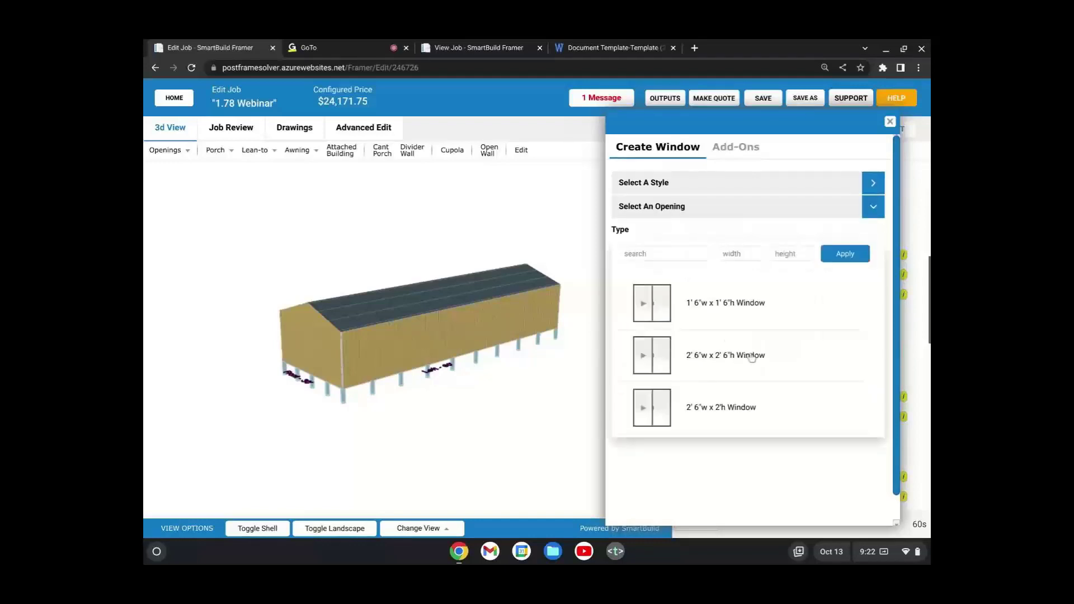
{"action": "left_click", "coordinate": [705, 193]}
{"action": "left_click", "coordinate": [712, 242]}
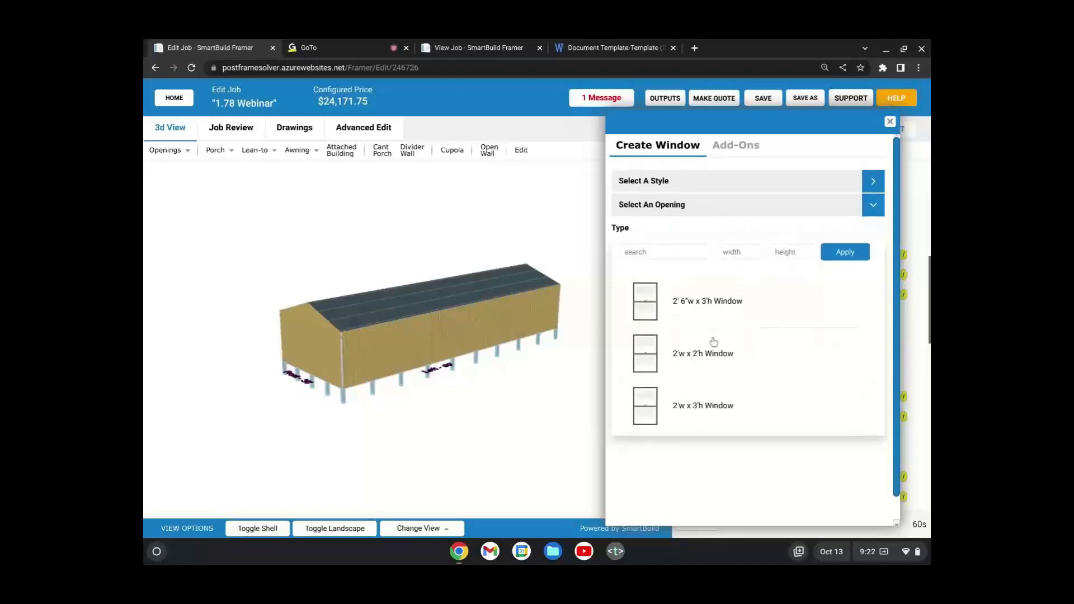
{"action": "scroll", "coordinate": [712, 341], "scroll_direction": "down", "scroll_amount": 1}
{"action": "scroll", "coordinate": [712, 341], "scroll_direction": "up", "scroll_amount": 1}
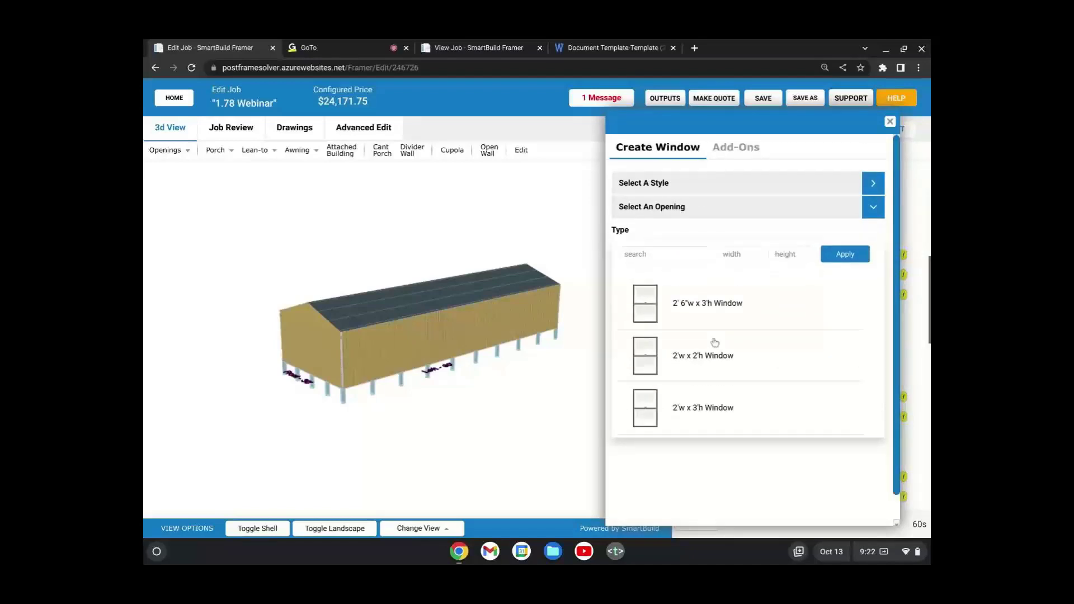
{"action": "left_click", "coordinate": [708, 196]}
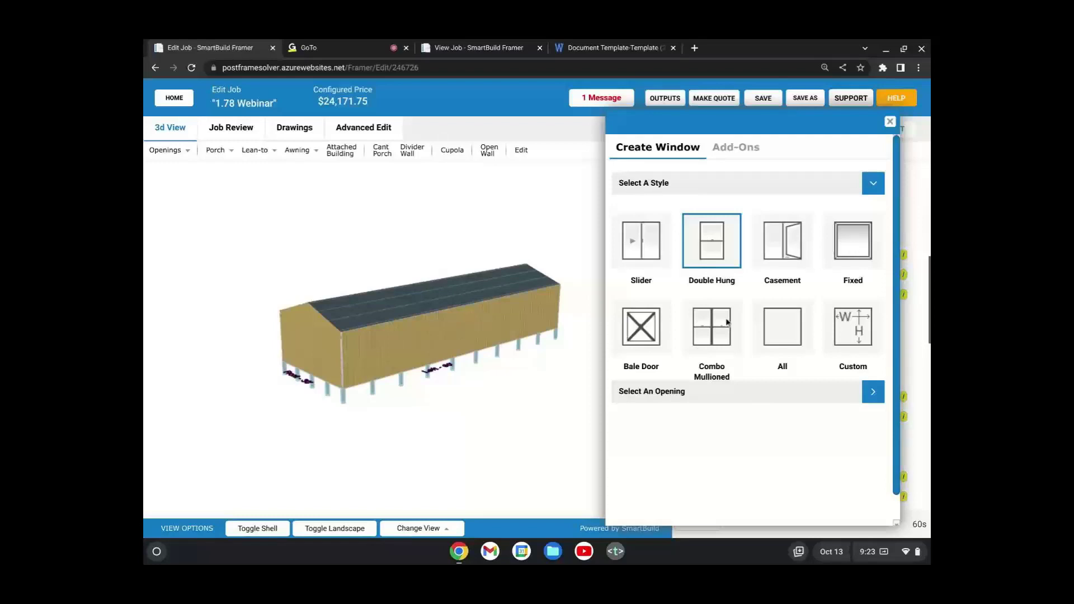
{"action": "left_click", "coordinate": [699, 185]}
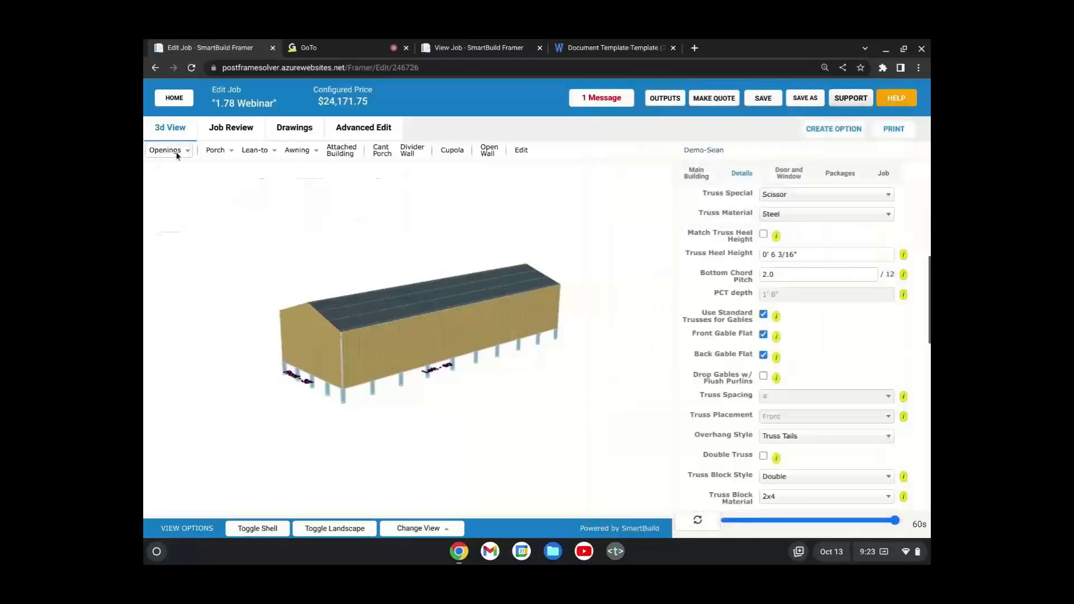
Step: Reopen Create Window, view the Bale Door style, and close the panel without adding a window
{"action": "left_click", "coordinate": [167, 150]}
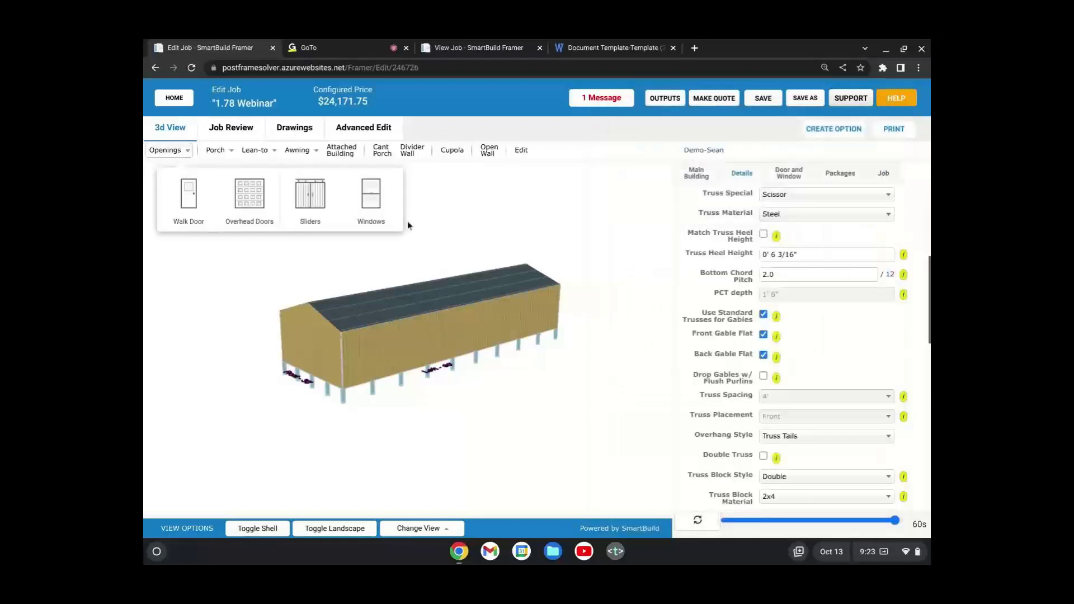
{"action": "left_click", "coordinate": [372, 200]}
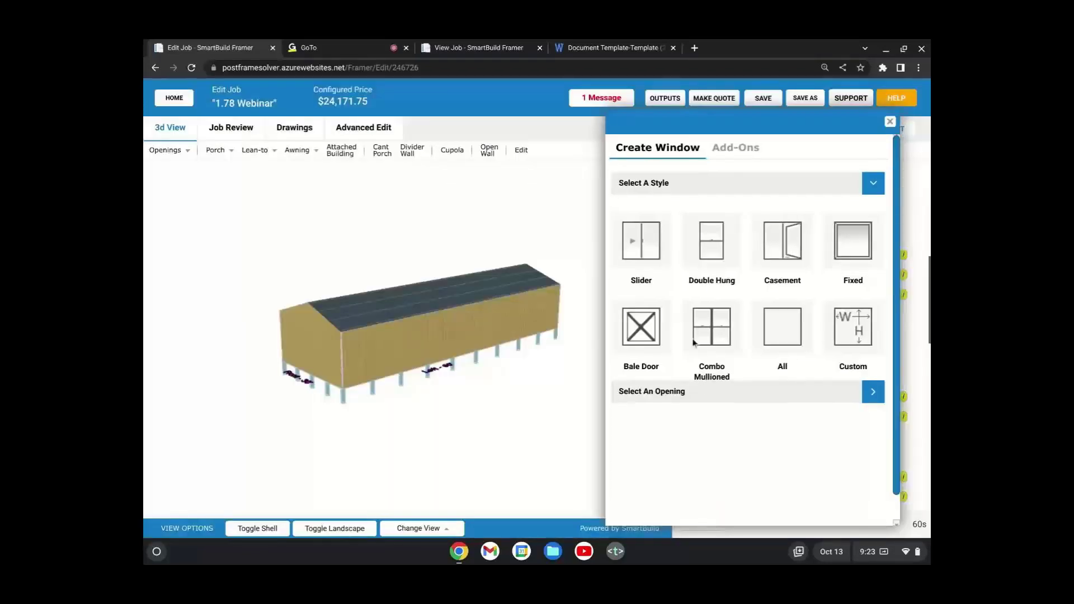
{"action": "left_click", "coordinate": [659, 337]}
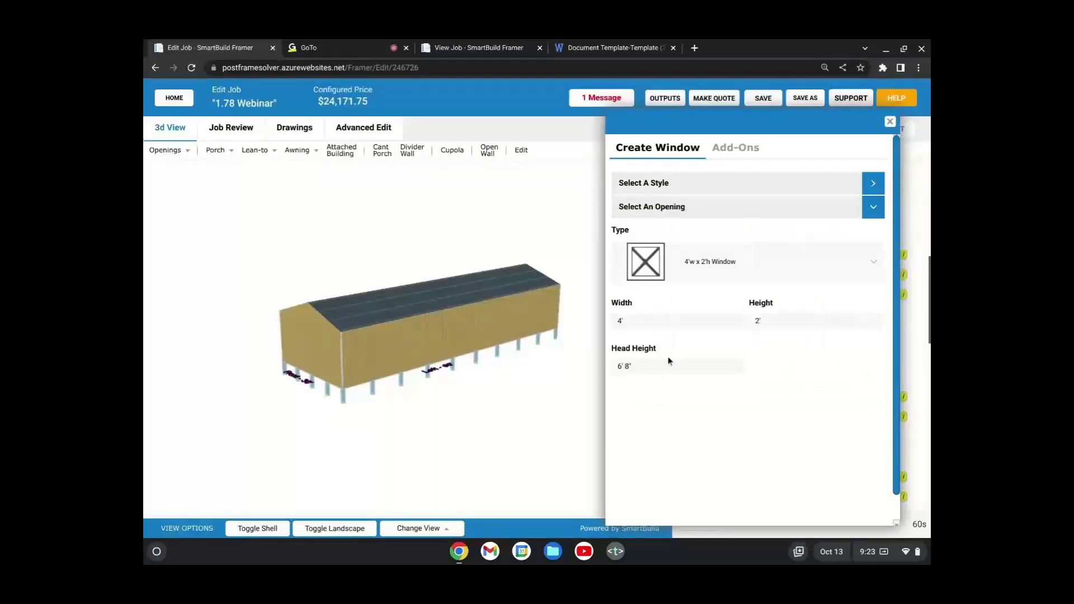
{"action": "left_click", "coordinate": [889, 122]}
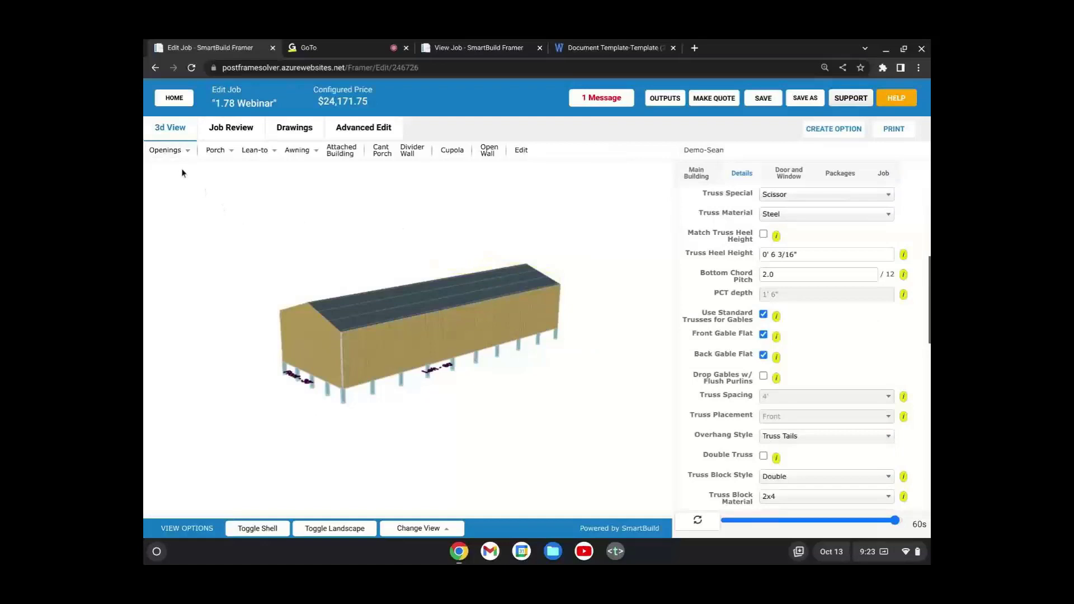
Step: Place two 3'w x 6' 8"h walk doors on the building's long wall
{"action": "left_click", "coordinate": [171, 151]}
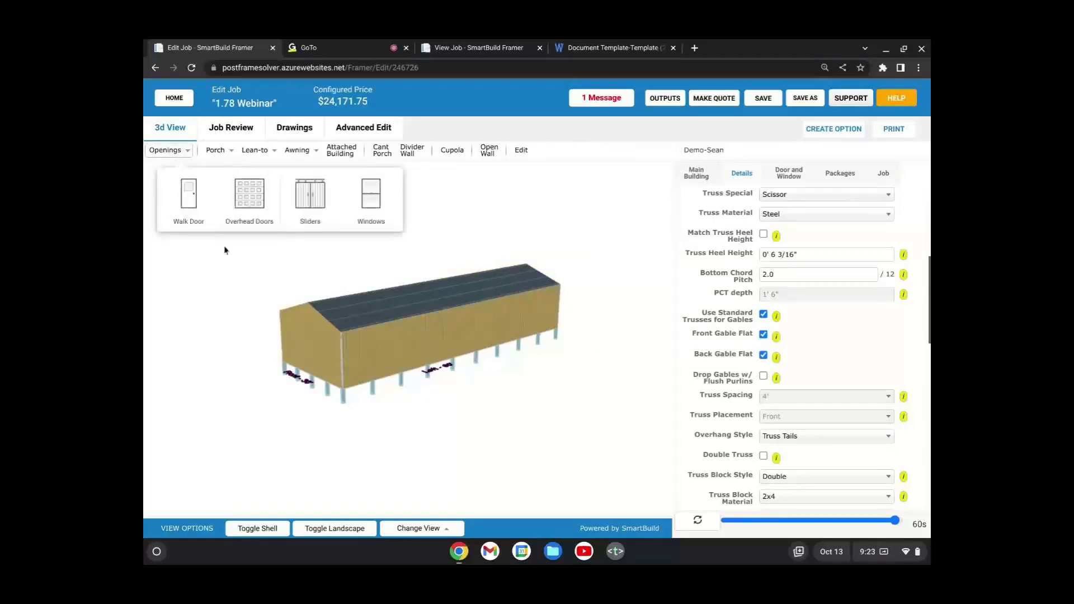
{"action": "left_click", "coordinate": [189, 205]}
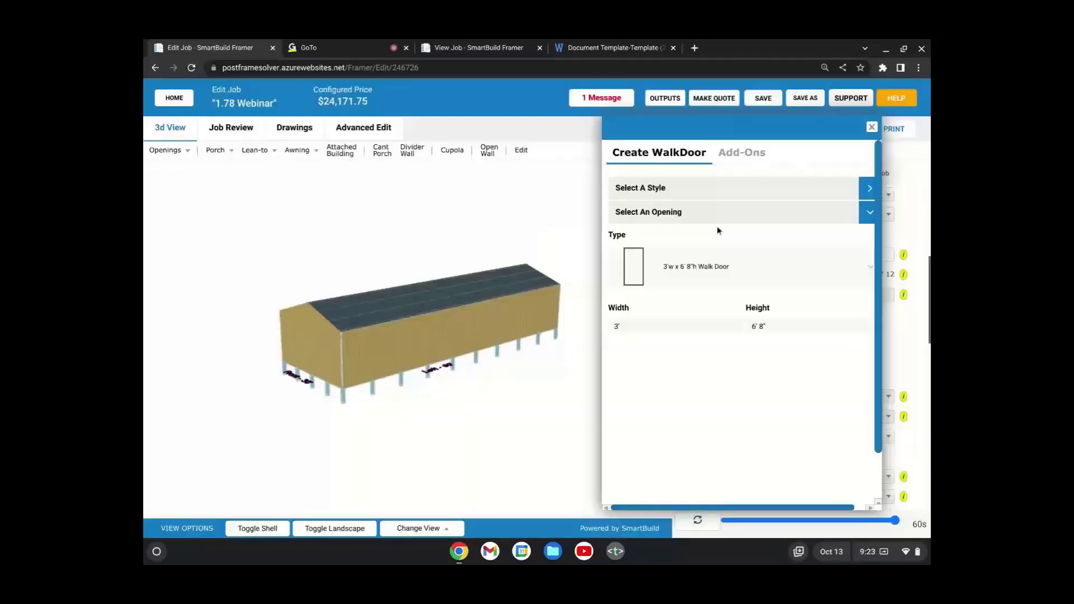
{"action": "left_click", "coordinate": [709, 270]}
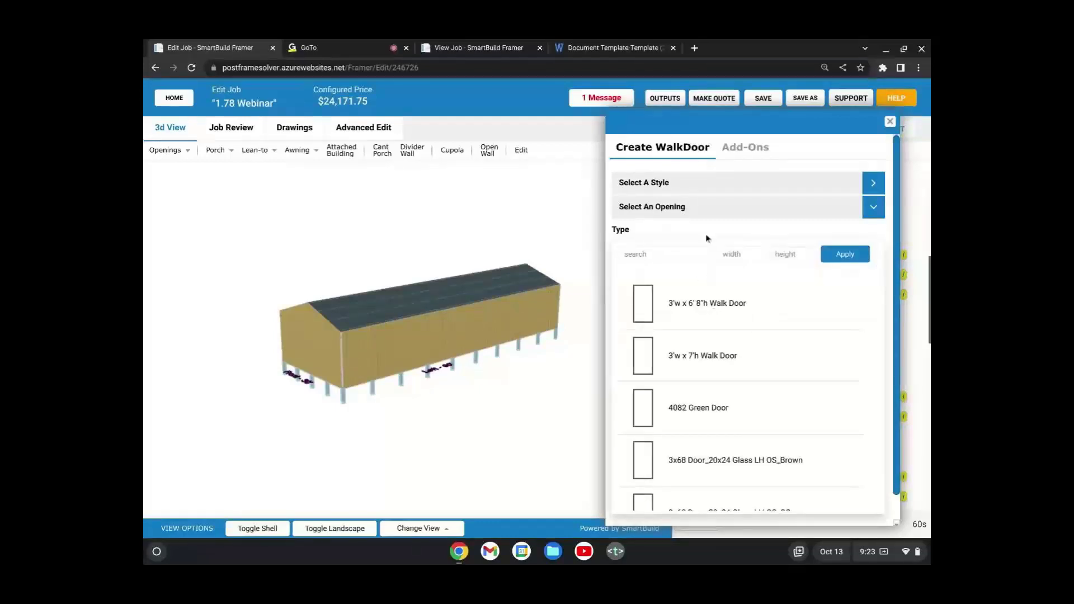
{"action": "left_click", "coordinate": [742, 214]}
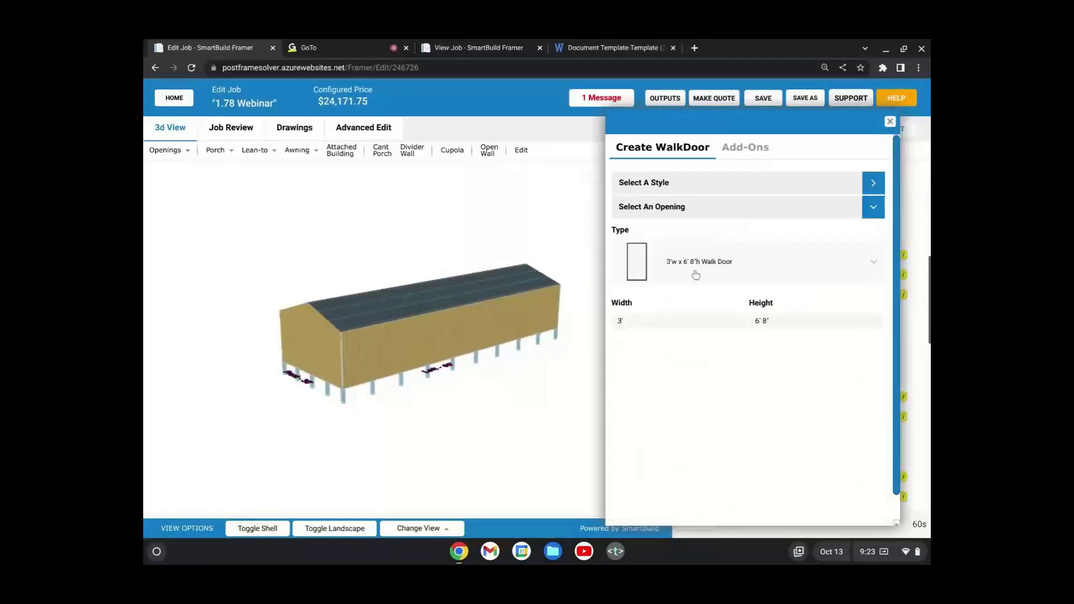
{"action": "left_click_drag", "start_coordinate": [381, 370], "coordinate": [320, 383]}
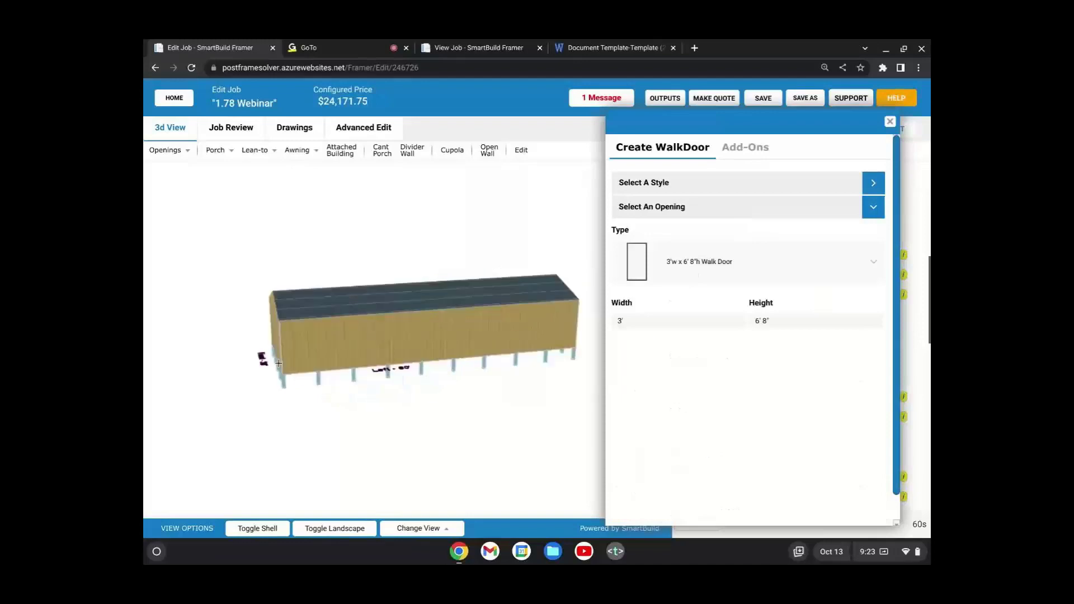
{"action": "left_click", "coordinate": [334, 358]}
{"action": "left_click", "coordinate": [407, 351]}
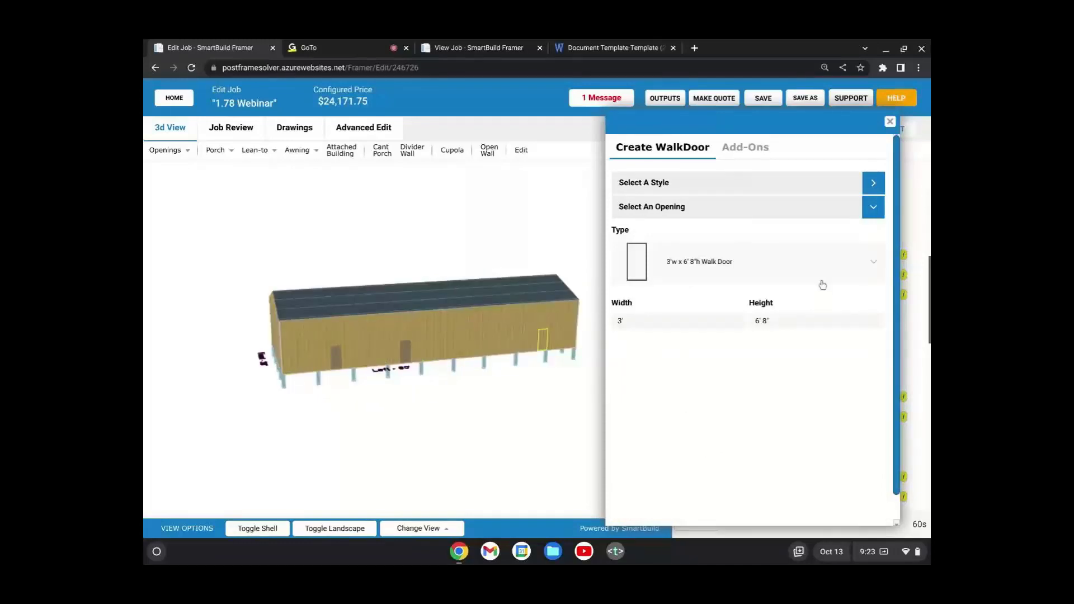
Step: Add a 4082 Green Door walk door on the long wall
{"action": "left_click", "coordinate": [719, 263]}
{"action": "scroll", "coordinate": [715, 341], "scroll_direction": "down", "scroll_amount": 2}
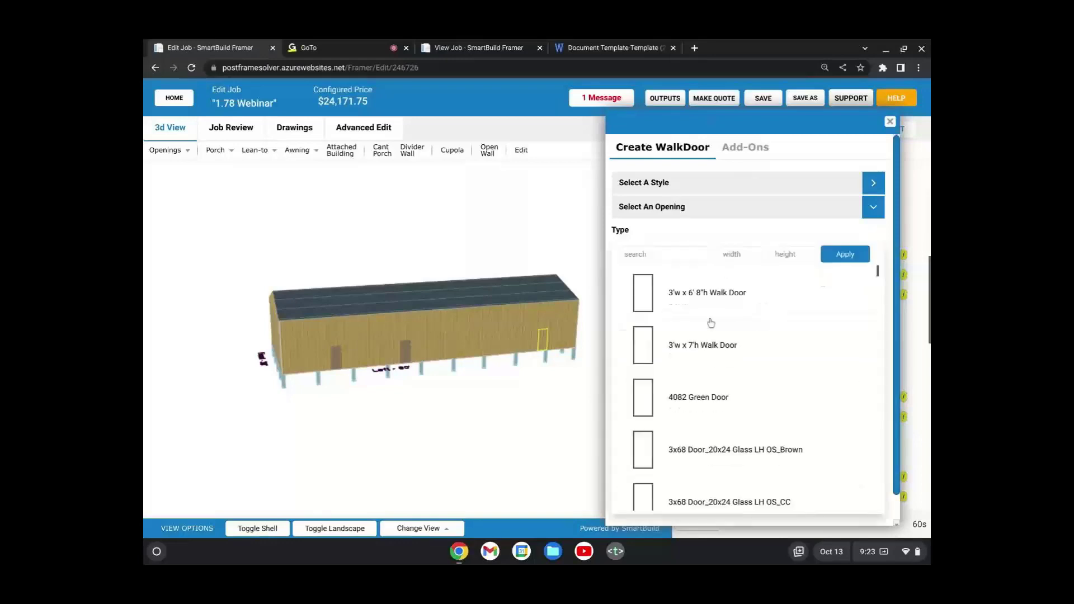
{"action": "left_click", "coordinate": [715, 341]}
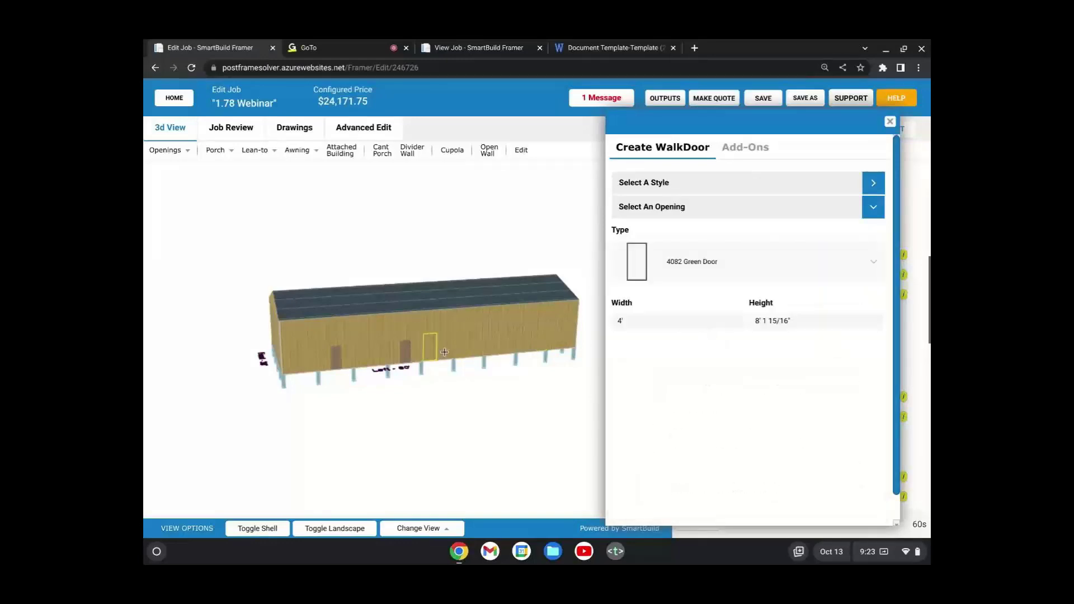
{"action": "left_click", "coordinate": [468, 351]}
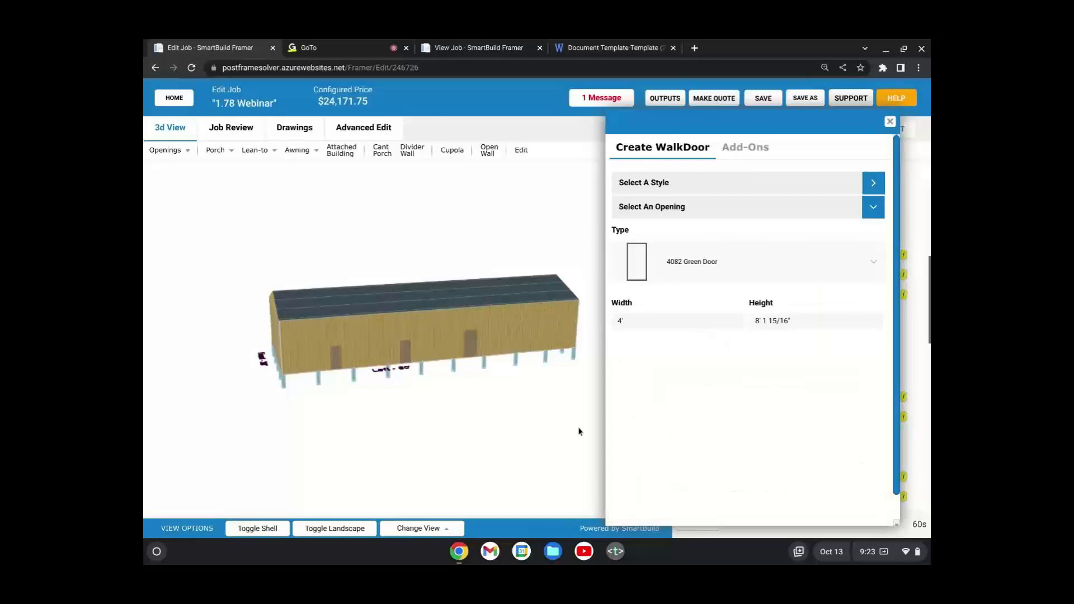
Step: Browse the walk door type list and reselect the 3'w x 6' 8"h Walk Door type
{"action": "left_click", "coordinate": [751, 257]}
{"action": "scroll", "coordinate": [762, 343], "scroll_direction": "up", "scroll_amount": 2}
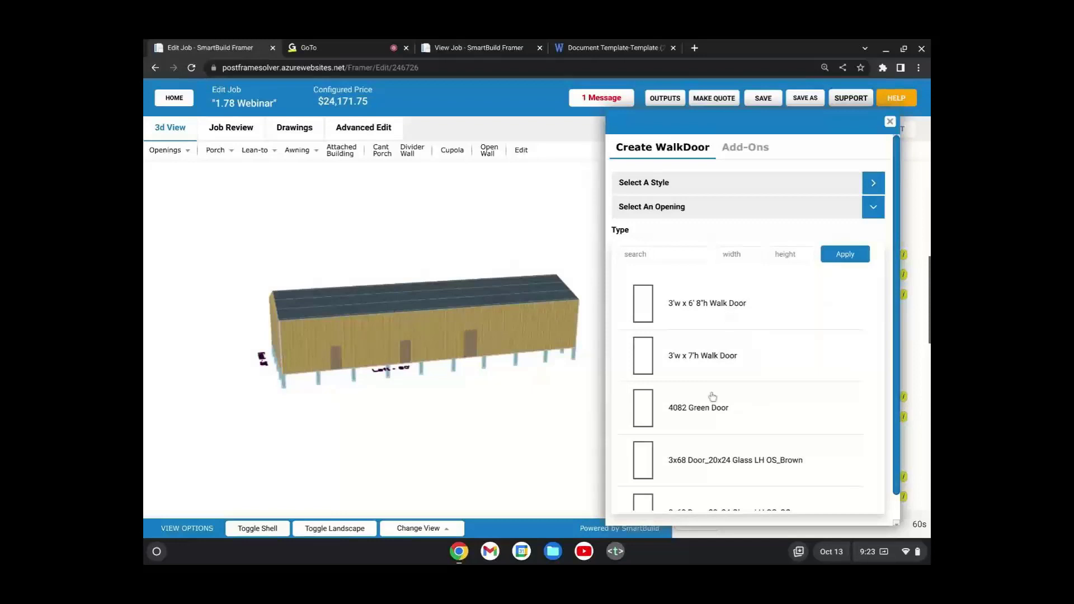
{"action": "scroll", "coordinate": [715, 332], "scroll_direction": "down", "scroll_amount": 5}
{"action": "scroll", "coordinate": [716, 328], "scroll_direction": "down", "scroll_amount": 4}
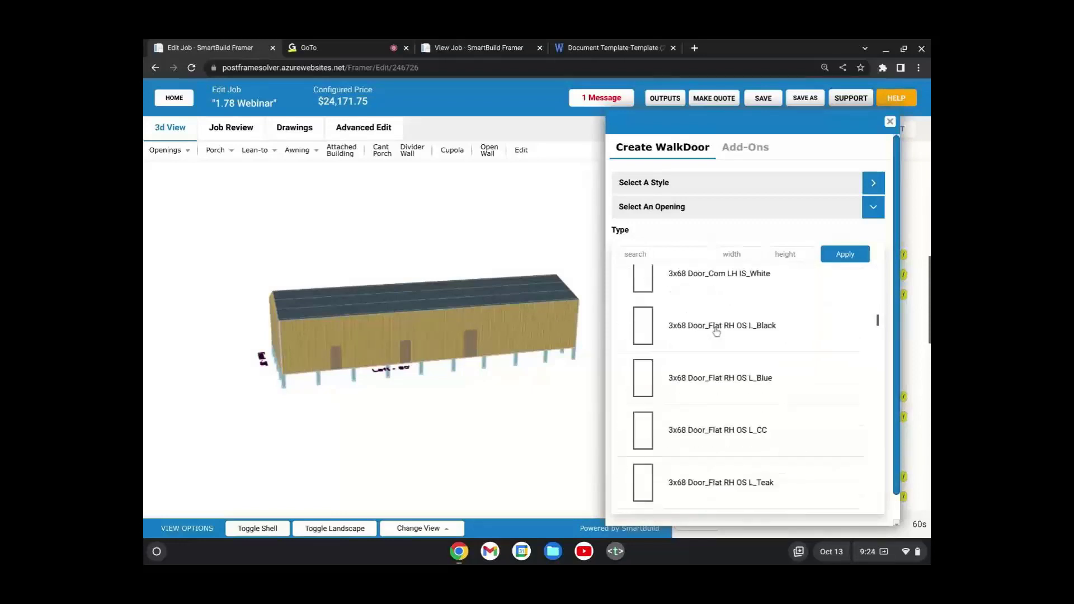
{"action": "scroll", "coordinate": [717, 332], "scroll_direction": "up", "scroll_amount": 6}
{"action": "scroll", "coordinate": [718, 334], "scroll_direction": "up", "scroll_amount": 3}
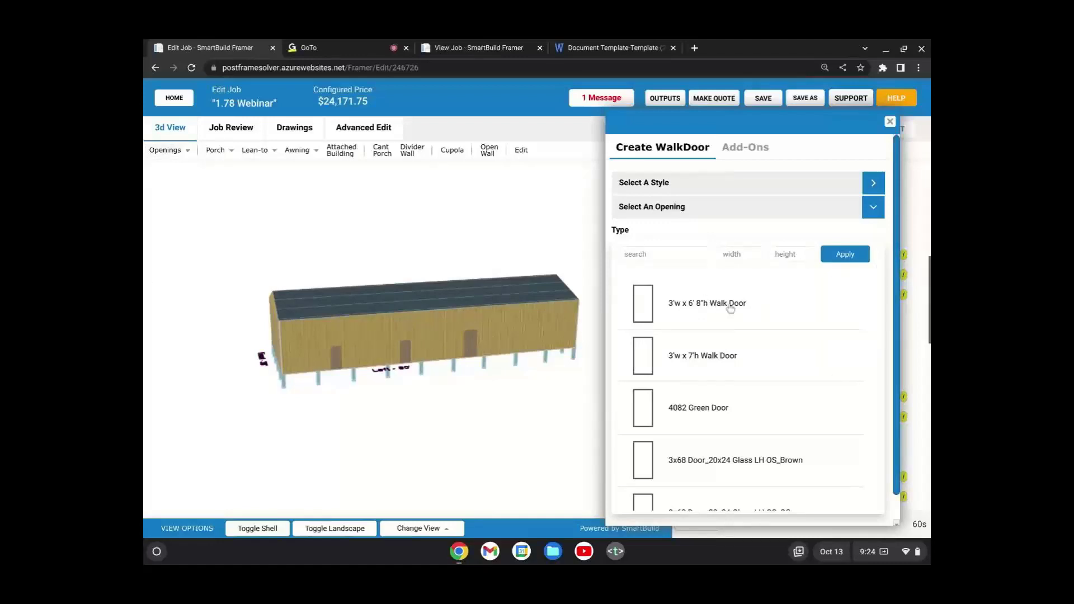
{"action": "left_click", "coordinate": [730, 308]}
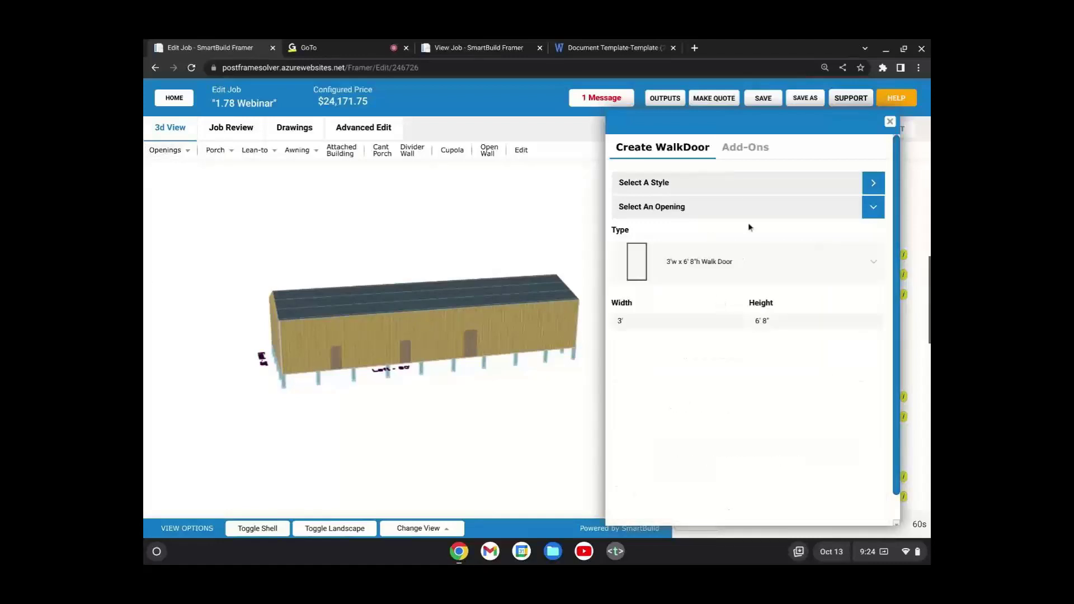
{"action": "left_click", "coordinate": [756, 184]}
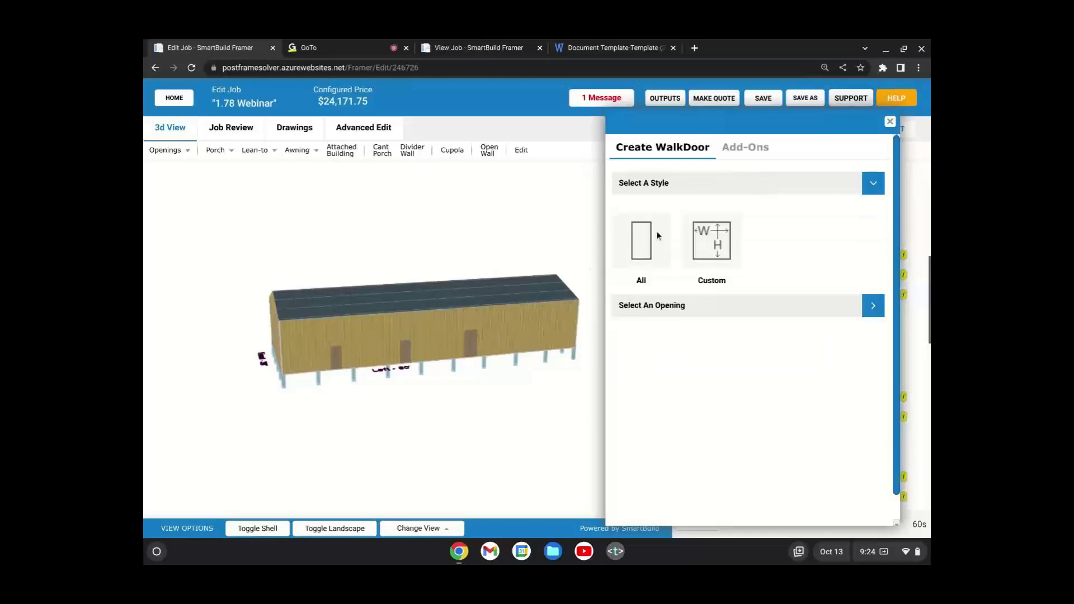
{"action": "left_click", "coordinate": [720, 185]}
Step: Review the casement window types in Create Window, then close the panel, leaving the job at $24,878.33
{"action": "left_click", "coordinate": [179, 150]}
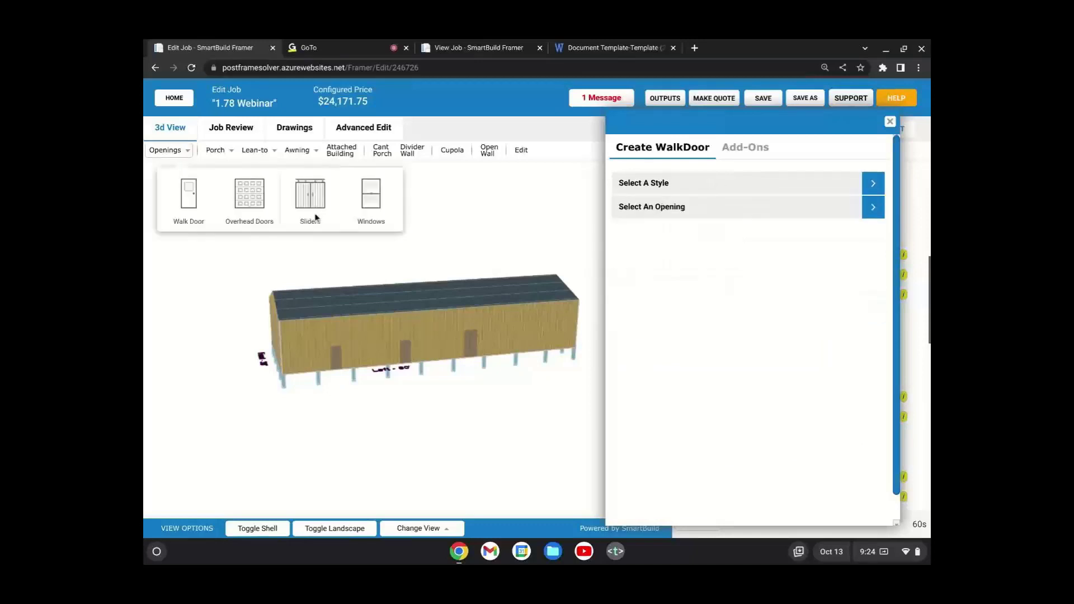
{"action": "left_click", "coordinate": [371, 201]}
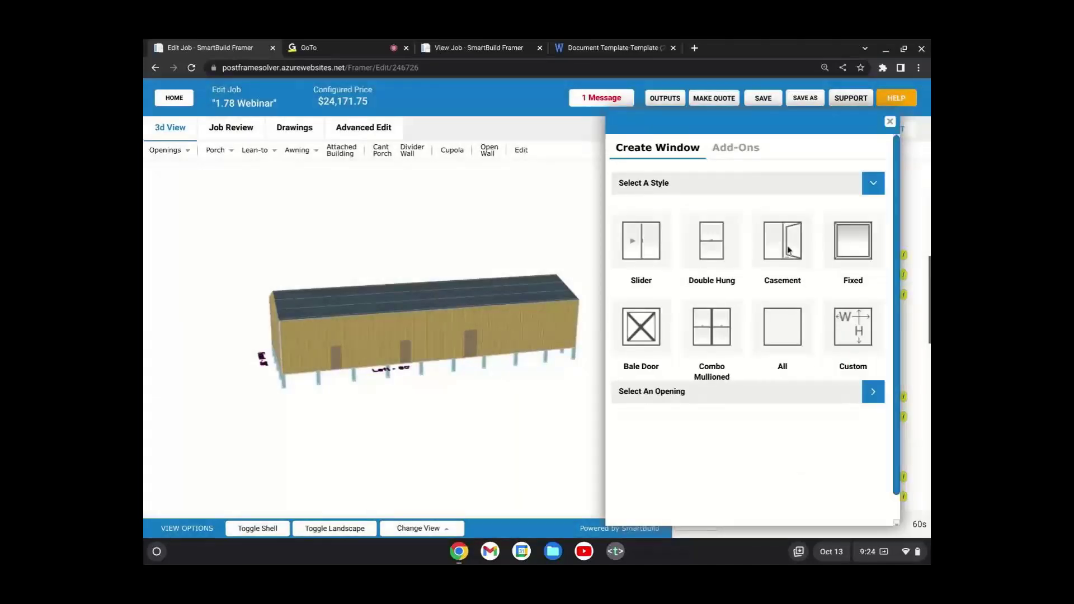
{"action": "left_click", "coordinate": [785, 247]}
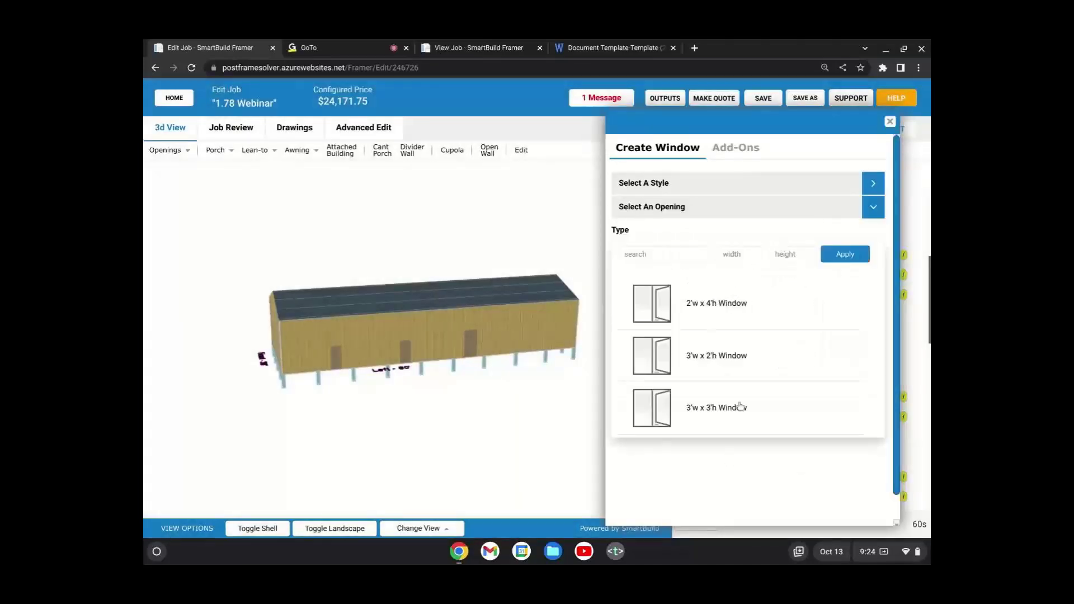
{"action": "scroll", "coordinate": [720, 394], "scroll_direction": "down", "scroll_amount": 1}
{"action": "scroll", "coordinate": [720, 393], "scroll_direction": "up", "scroll_amount": 1}
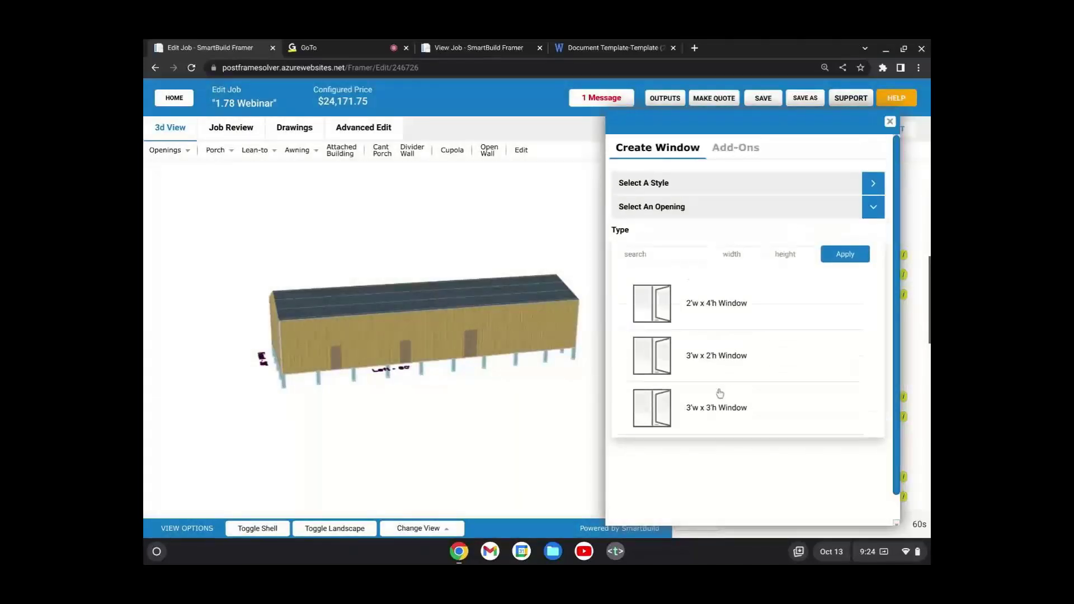
{"action": "left_click", "coordinate": [891, 123]}
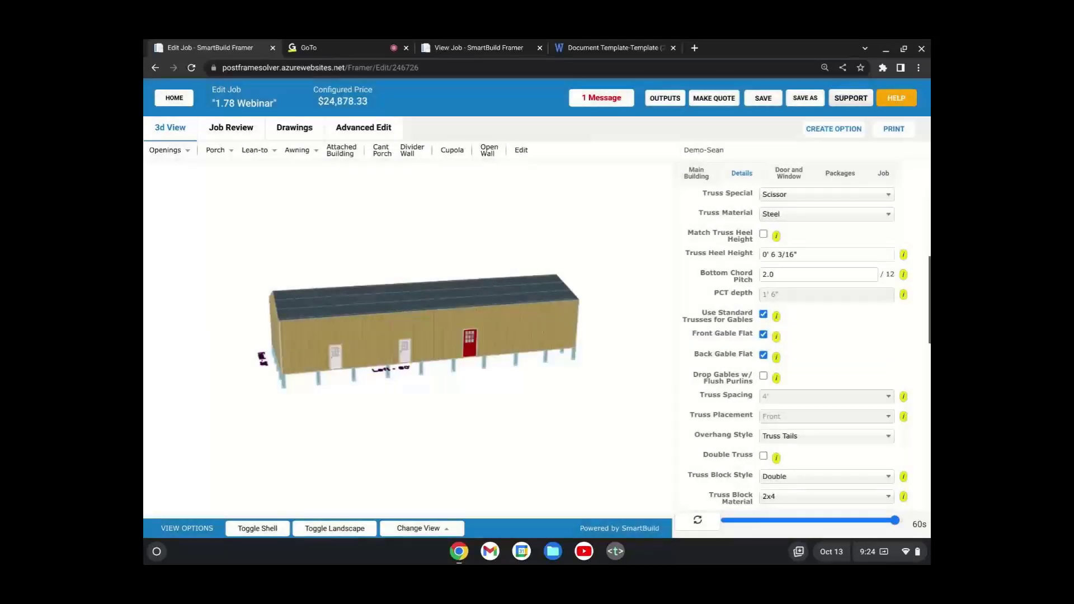
Step: Orbit around the gable end and long side, toggling the landscape scenery and finishing with it on
{"action": "left_click_drag", "start_coordinate": [532, 335], "coordinate": [442, 397]}
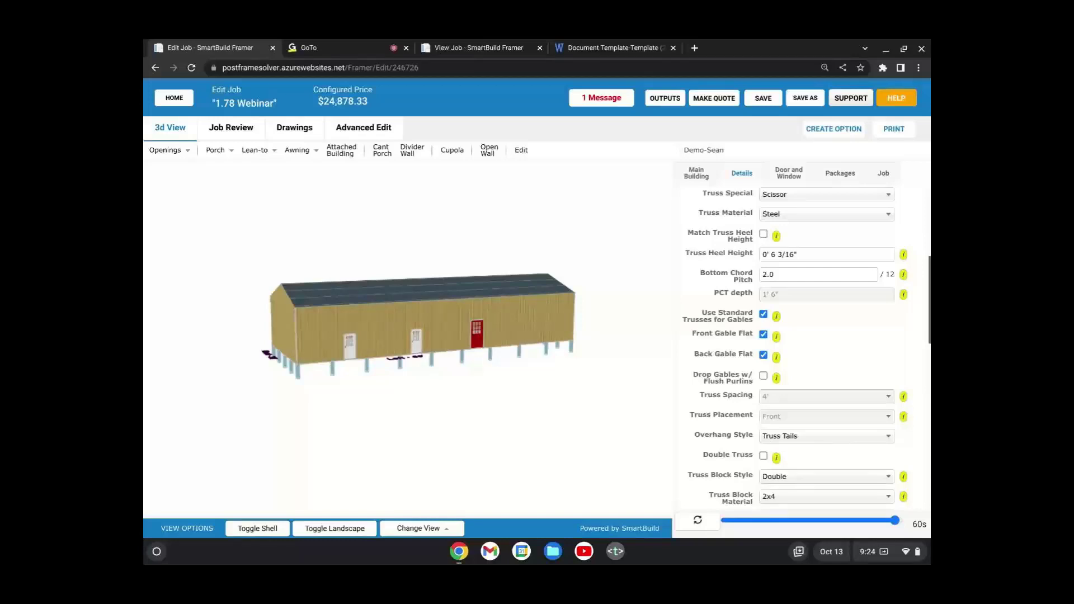
{"action": "left_click_drag", "start_coordinate": [481, 371], "coordinate": [473, 400]}
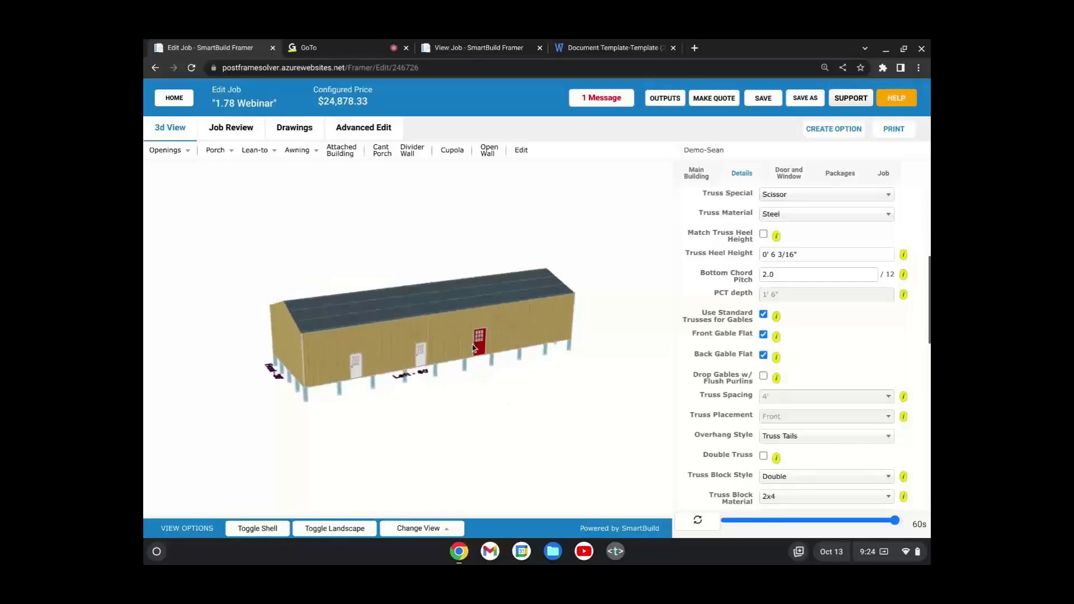
{"action": "left_click", "coordinate": [338, 535]}
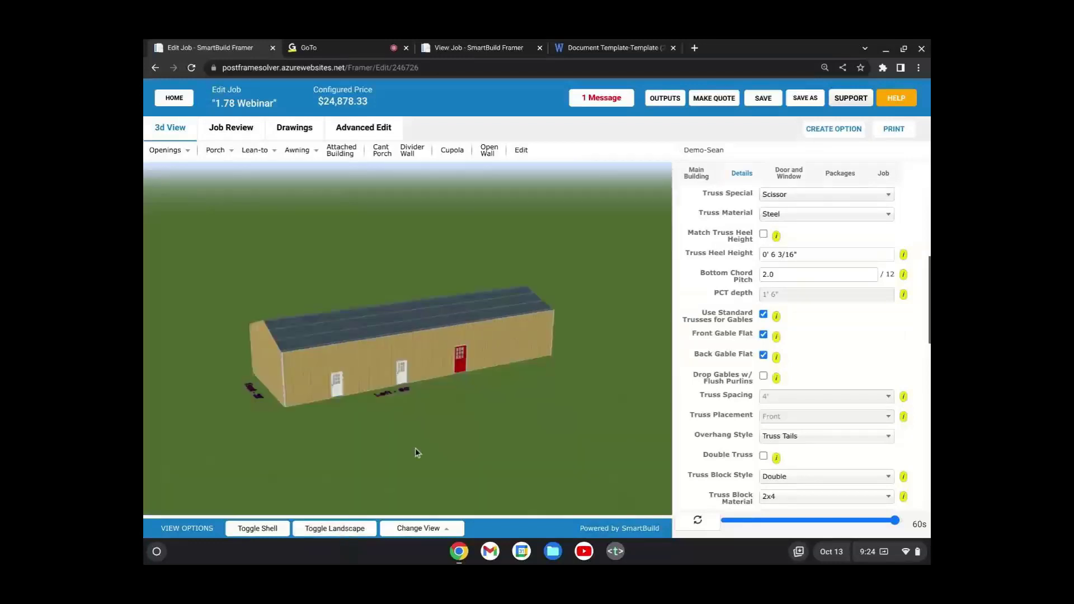
{"action": "left_click", "coordinate": [344, 531]}
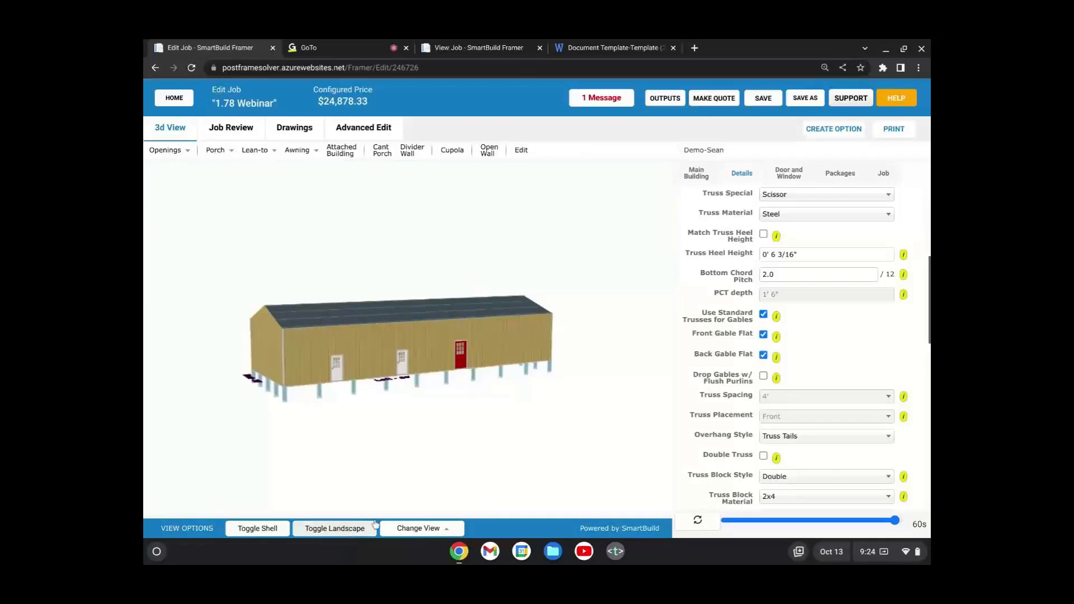
{"action": "left_click", "coordinate": [344, 530]}
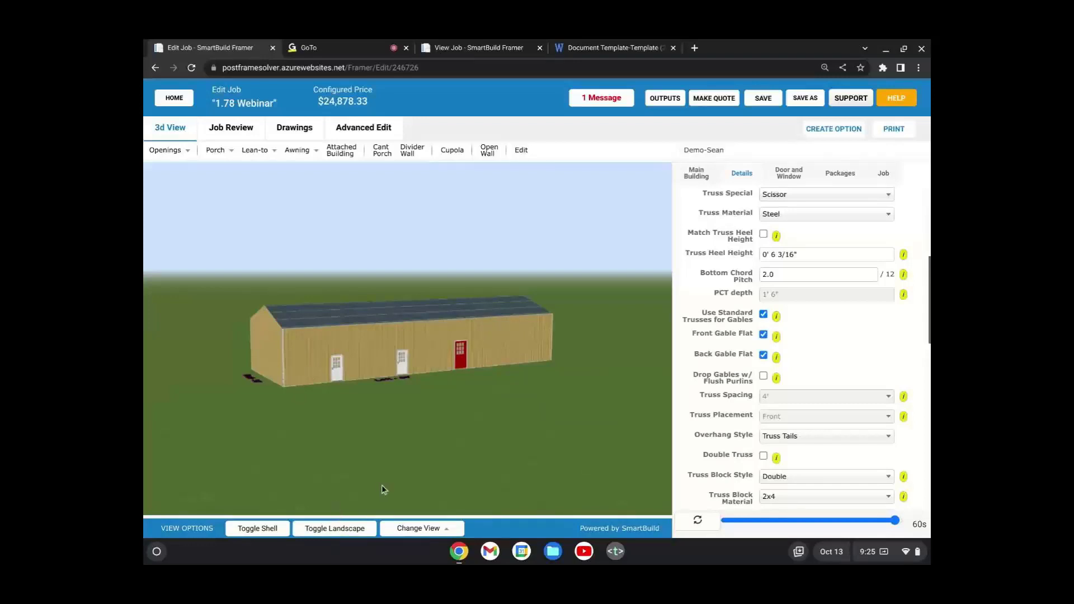
{"action": "left_click_drag", "start_coordinate": [401, 418], "coordinate": [399, 399]}
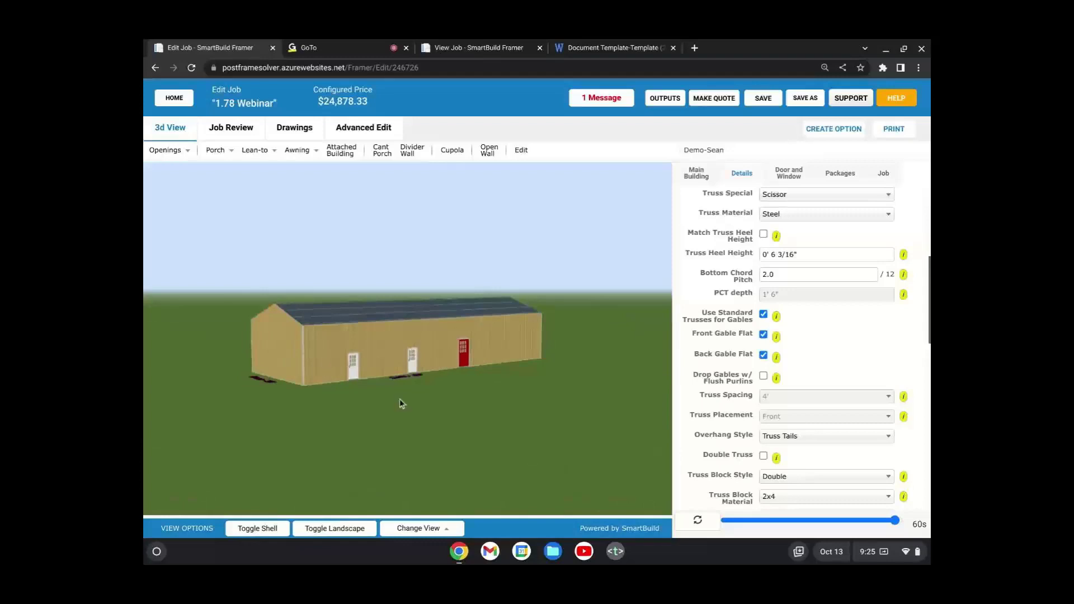
{"action": "left_click", "coordinate": [360, 533]}
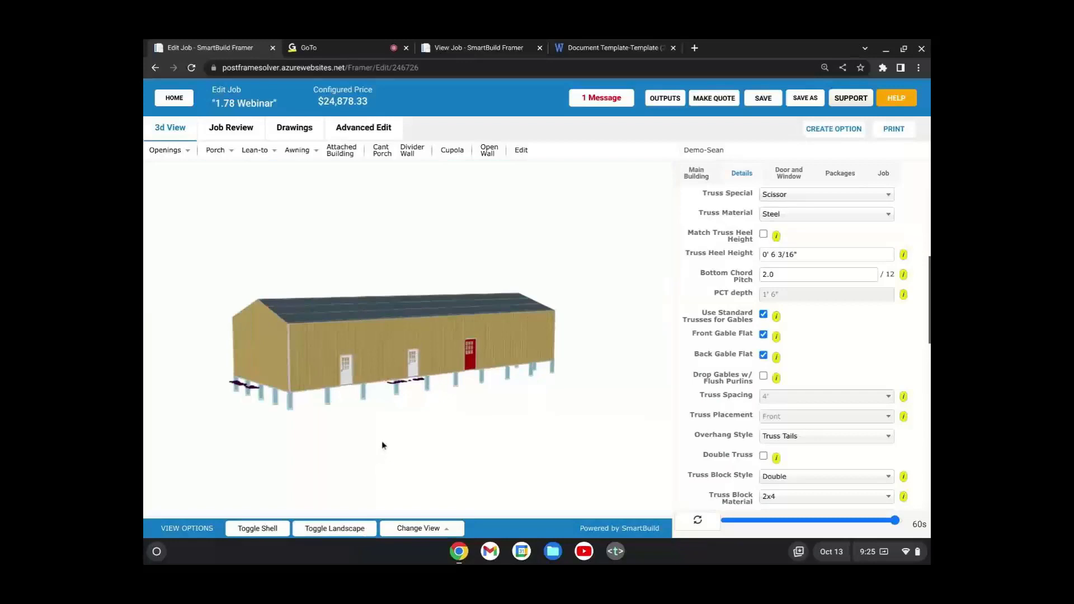
{"action": "left_click_drag", "start_coordinate": [394, 432], "coordinate": [384, 435]}
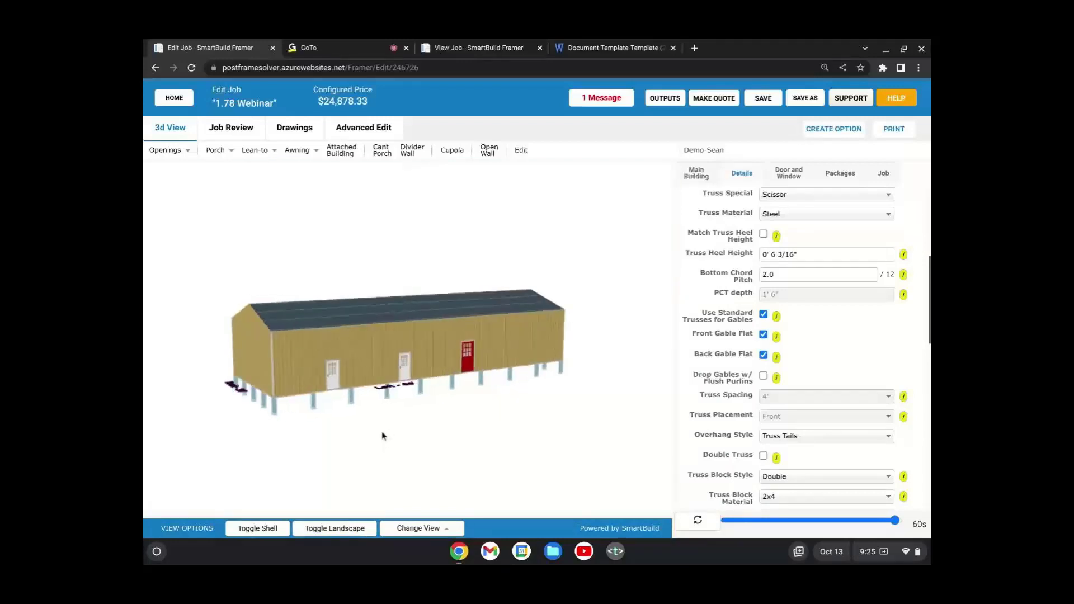
{"action": "left_click", "coordinate": [359, 532]}
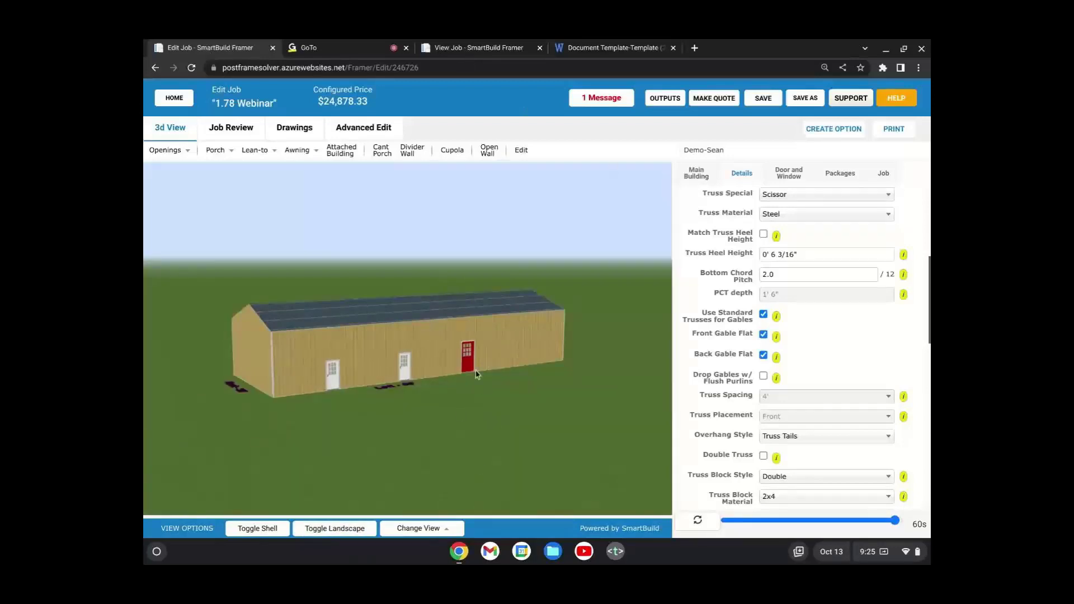
Step: Turn off the landscape to reveal the support posts, viewing from below, then frontally and zoomed
{"action": "left_click_drag", "start_coordinate": [477, 372], "coordinate": [486, 398]}
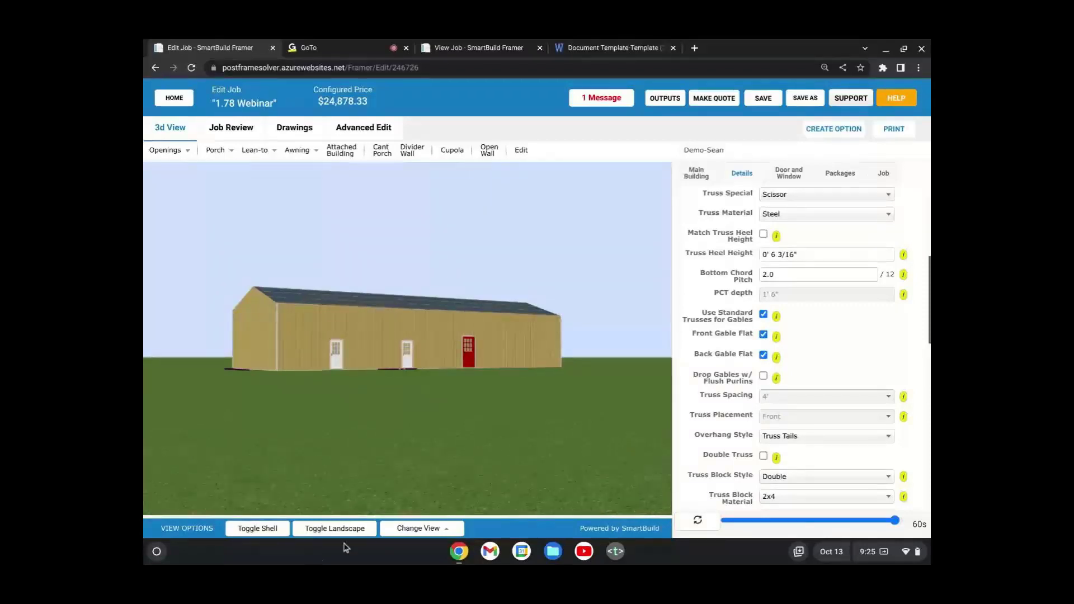
{"action": "left_click", "coordinate": [366, 529]}
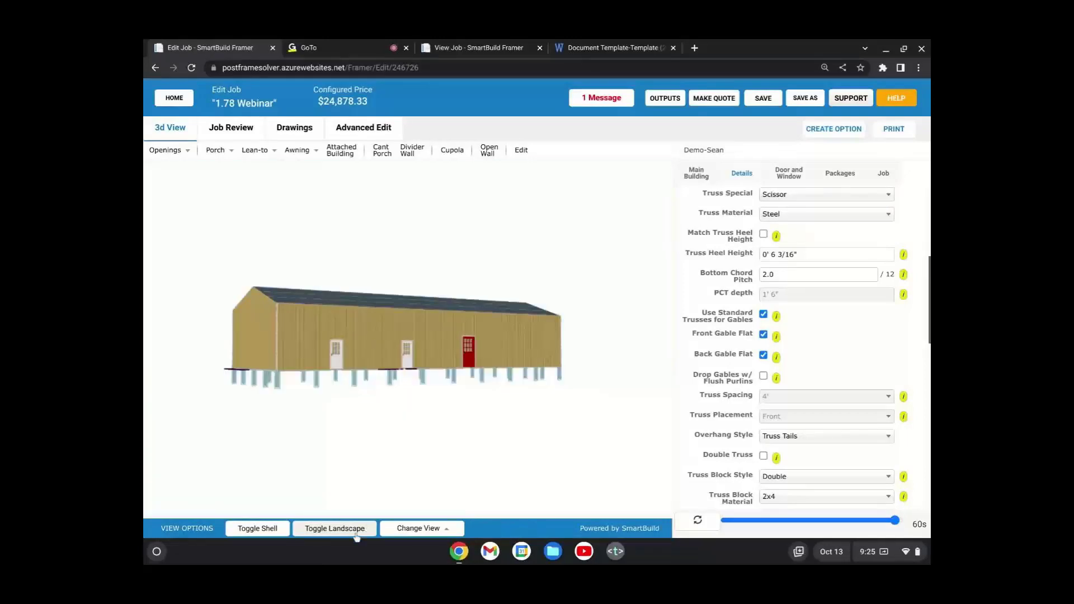
{"action": "left_click_drag", "start_coordinate": [385, 442], "coordinate": [393, 429]}
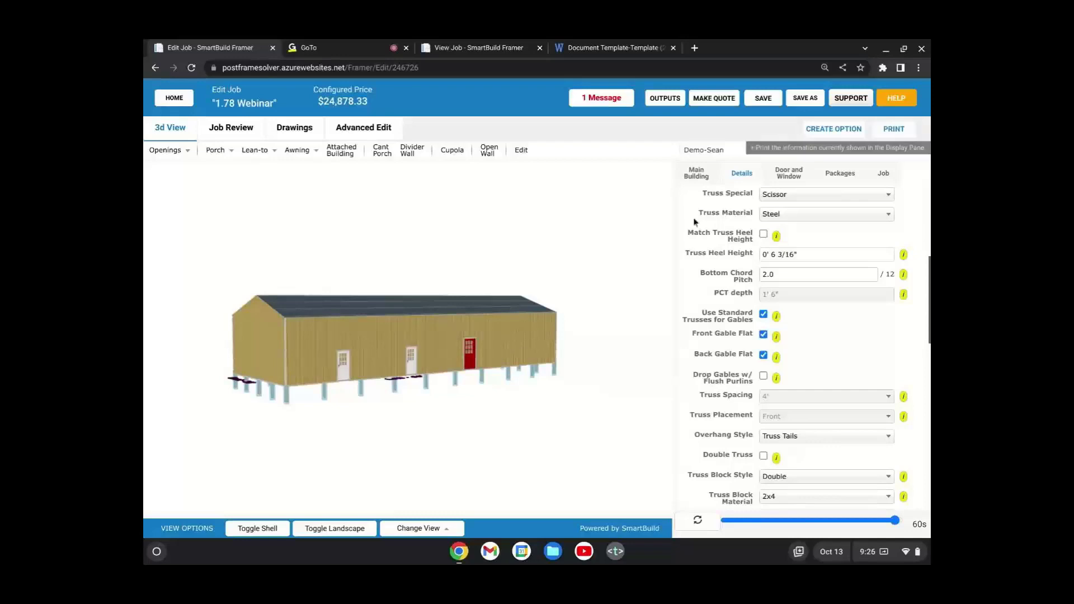
{"action": "scroll", "coordinate": [419, 393], "scroll_direction": "up", "scroll_amount": 3}
{"action": "scroll", "coordinate": [460, 364], "scroll_direction": "up", "scroll_amount": 2}
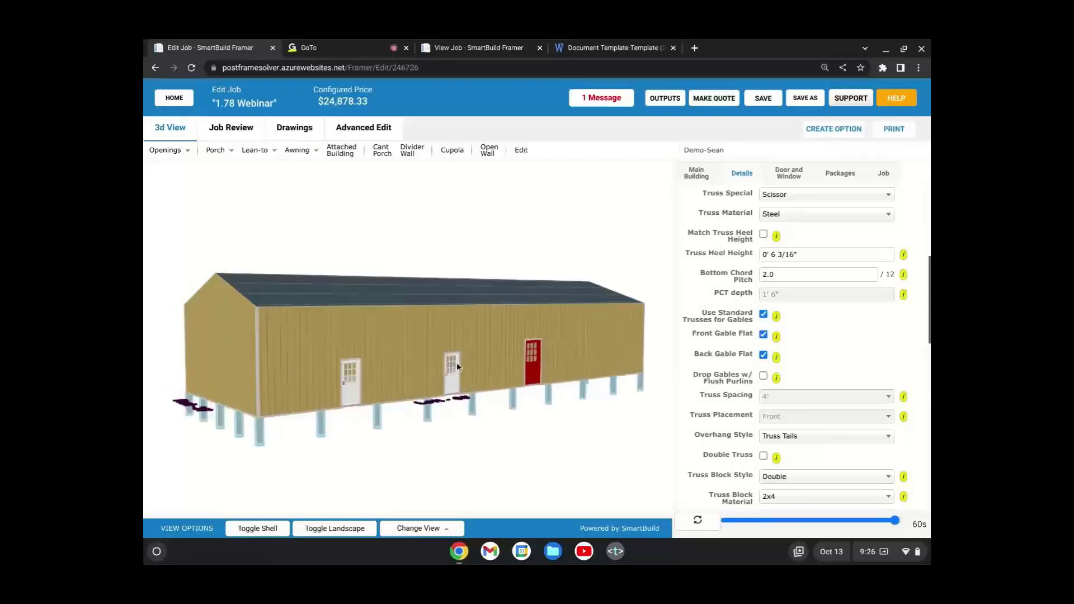
Step: Print the plain 3D view to PDF and check the downloaded file
{"action": "left_click", "coordinate": [896, 129]}
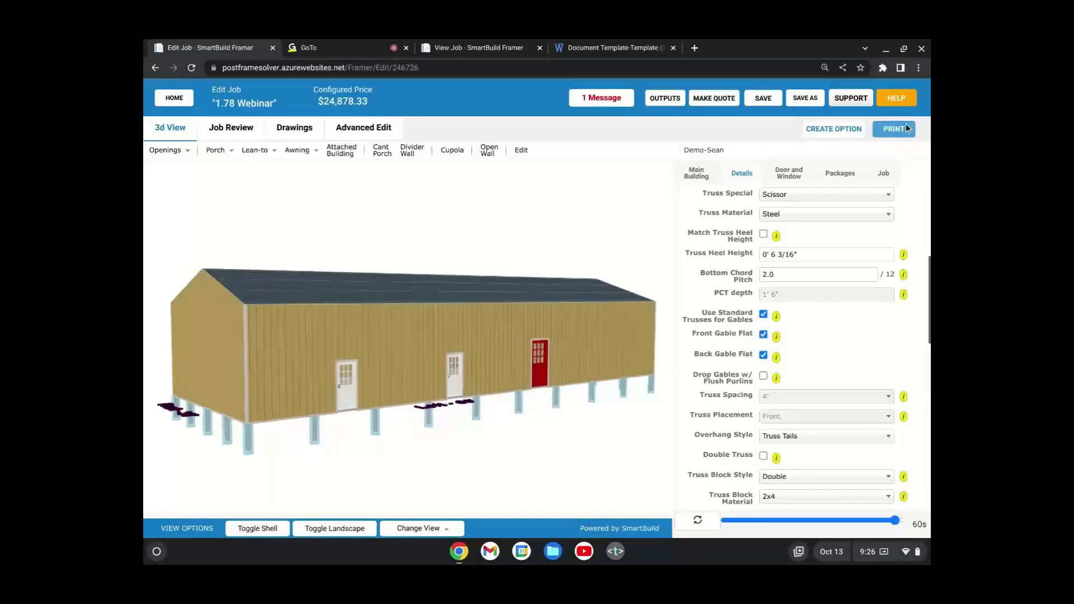
{"action": "left_click", "coordinate": [808, 492]}
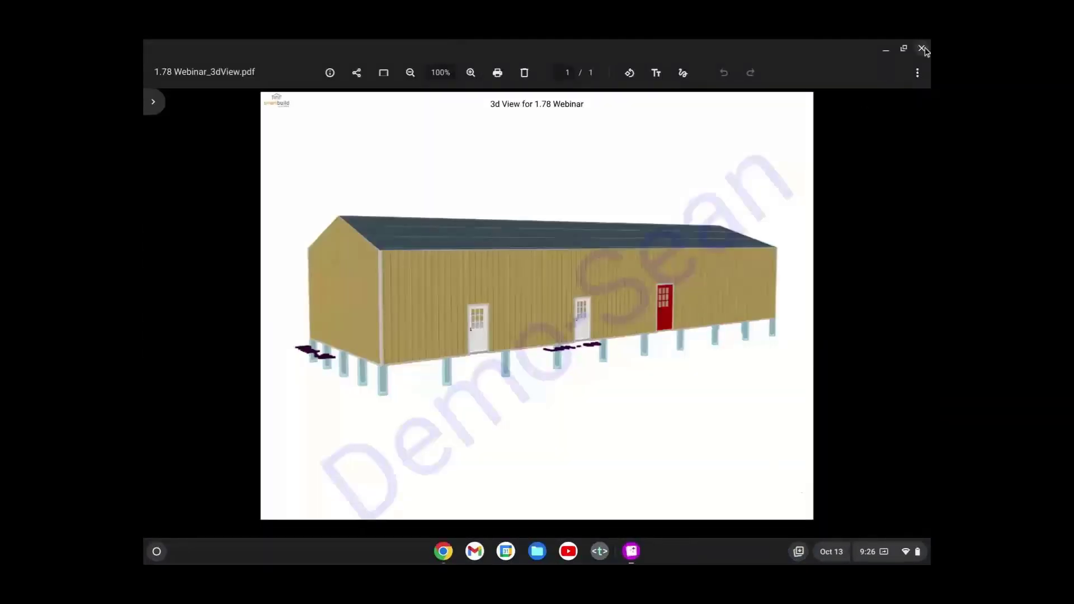
{"action": "left_click", "coordinate": [922, 49]}
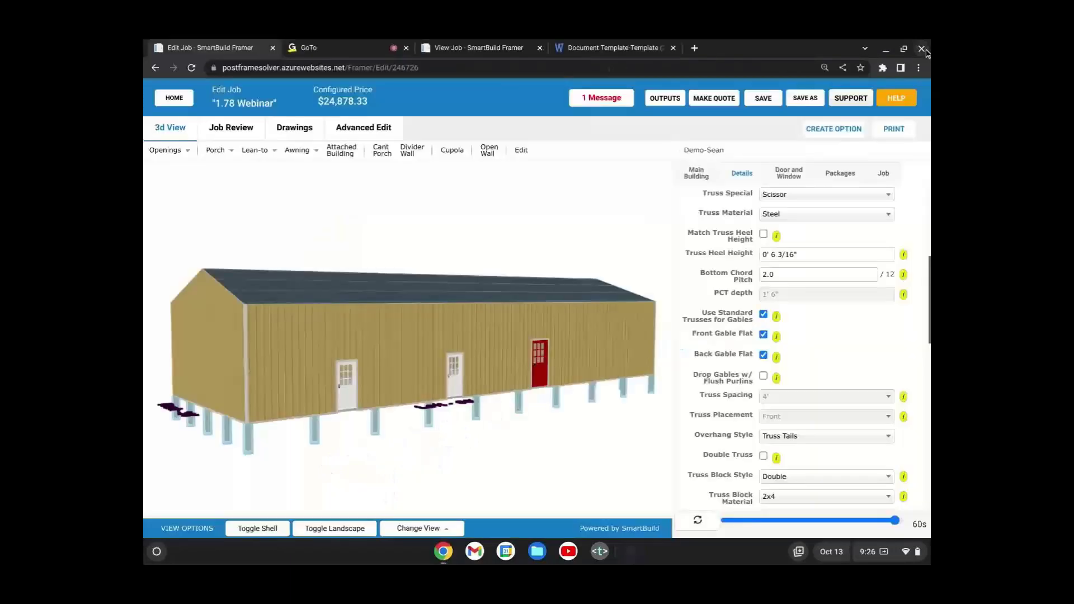
Step: Turn on the landscape, print the 3D view again, and check 1.78 Webinar_3dView (1).pdf
{"action": "left_click", "coordinate": [338, 529]}
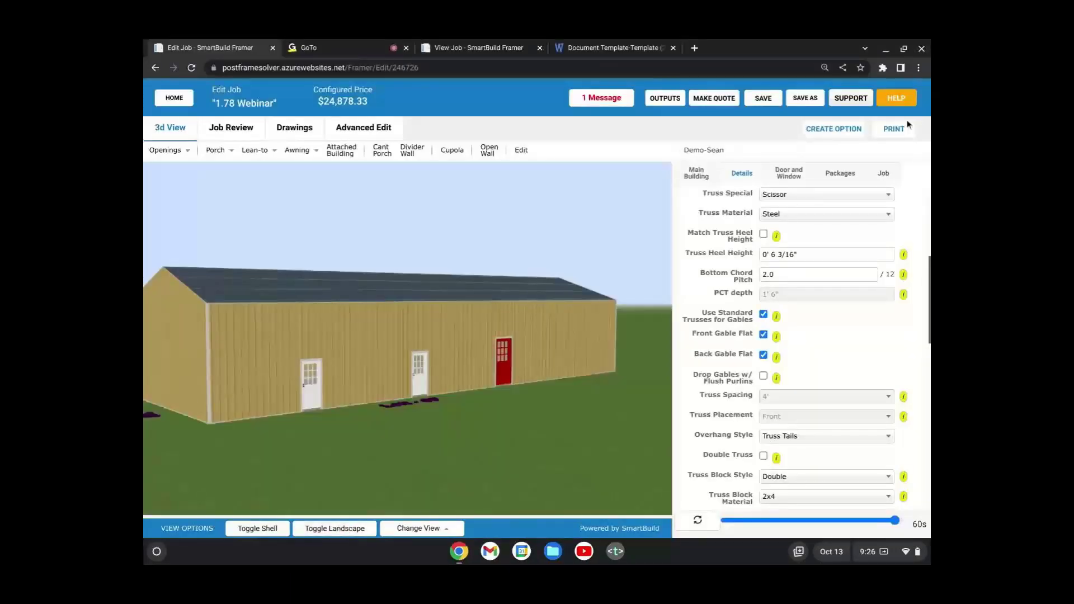
{"action": "left_click", "coordinate": [895, 128]}
{"action": "left_click", "coordinate": [811, 502]}
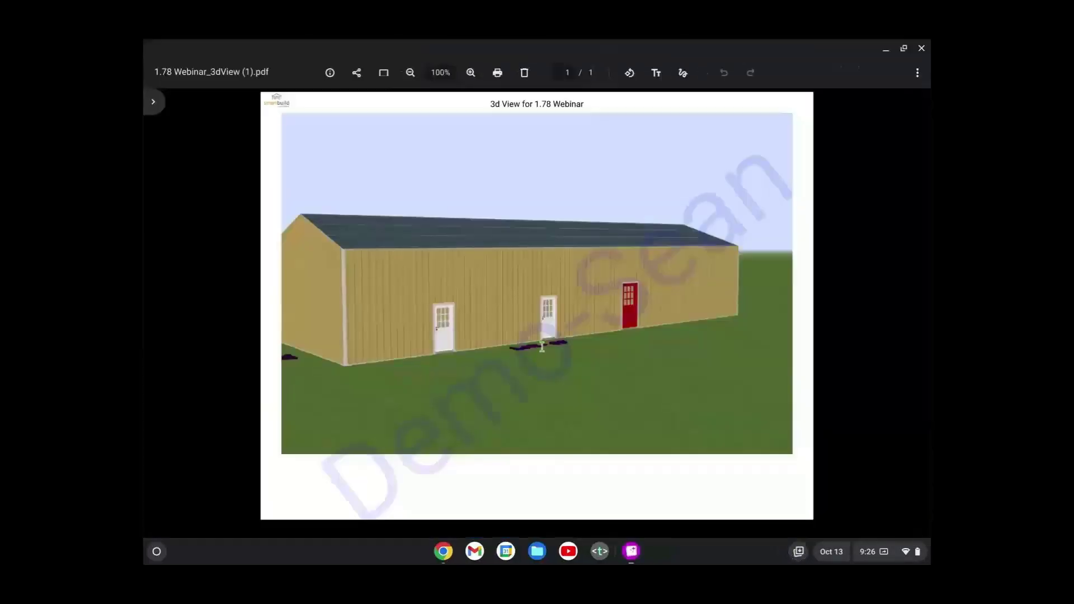
{"action": "left_click", "coordinate": [922, 49]}
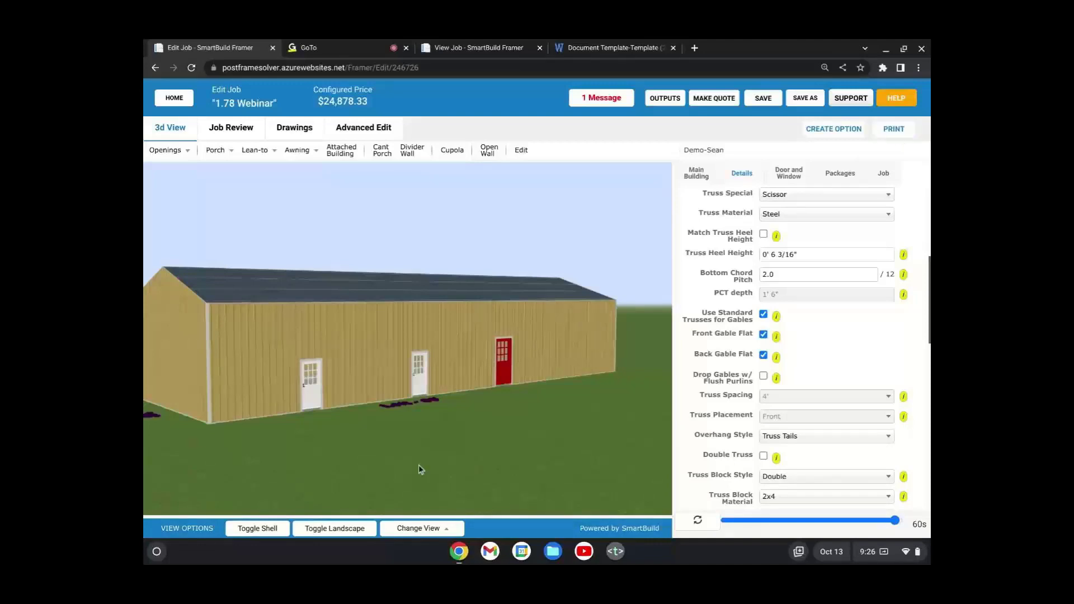
Step: With the landscape back on, save the 1.78 Webinar job and tilt the view to a higher angle
{"action": "left_click_drag", "start_coordinate": [419, 465], "coordinate": [436, 442]}
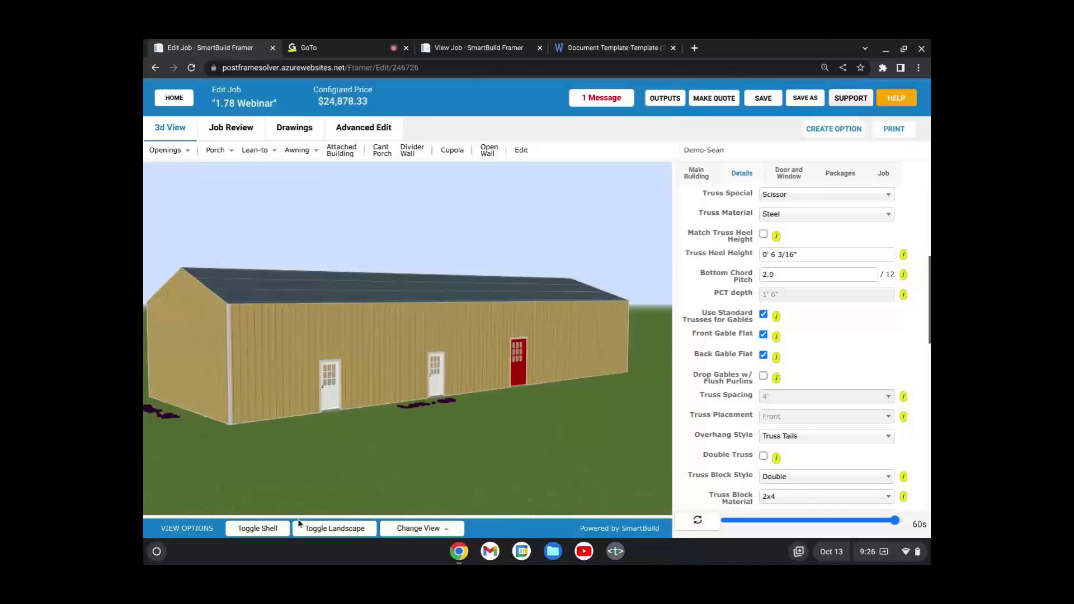
{"action": "left_click", "coordinate": [347, 533]}
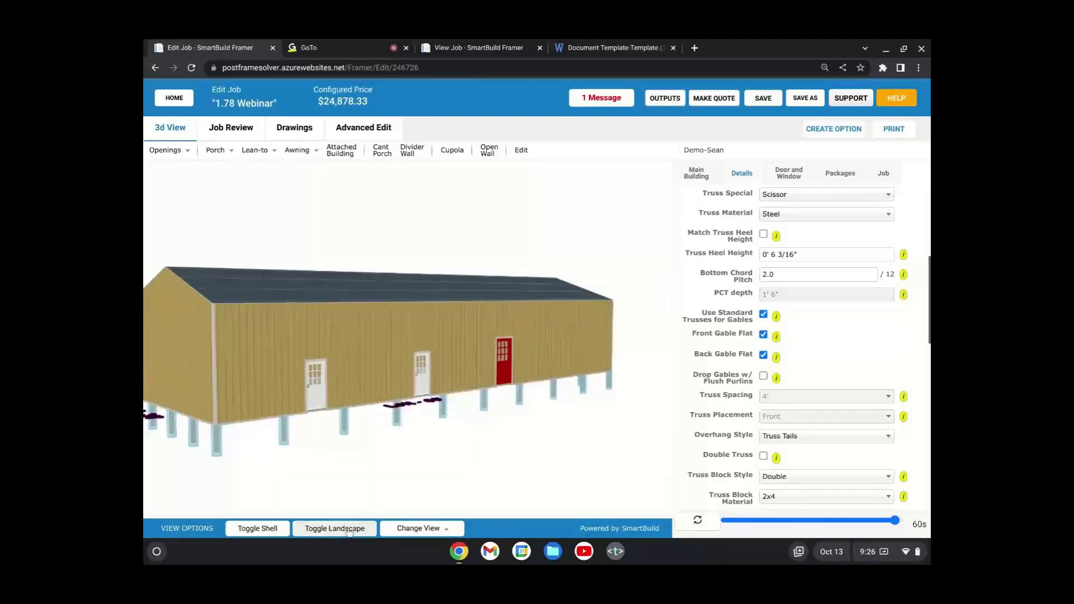
{"action": "left_click", "coordinate": [348, 530]}
{"action": "scroll", "coordinate": [412, 334], "scroll_direction": "down", "scroll_amount": 3}
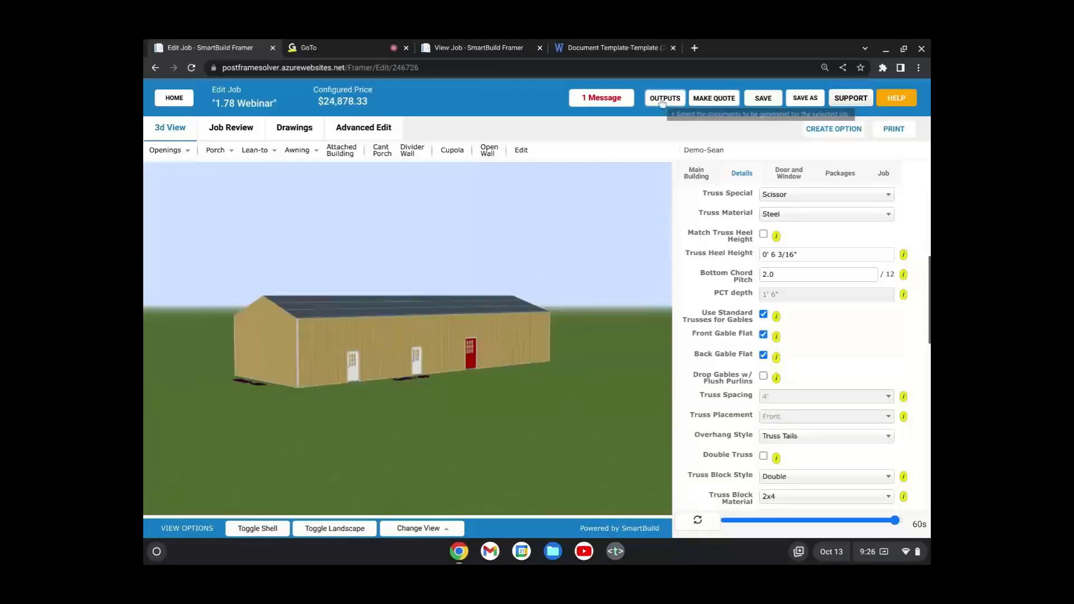
{"action": "left_click", "coordinate": [763, 98]}
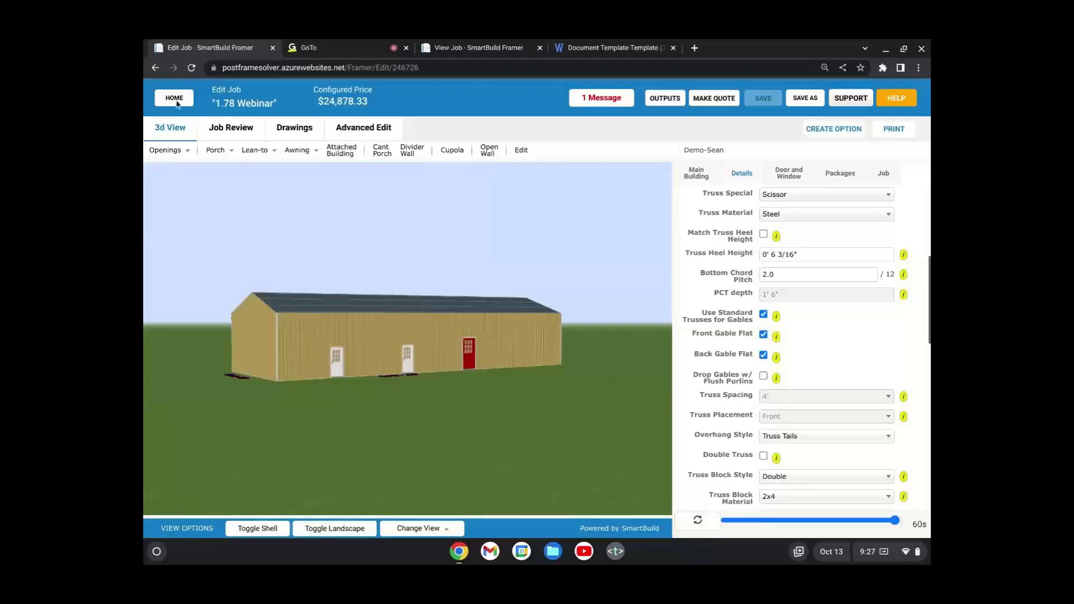
{"action": "left_click_drag", "start_coordinate": [394, 280], "coordinate": [394, 313]}
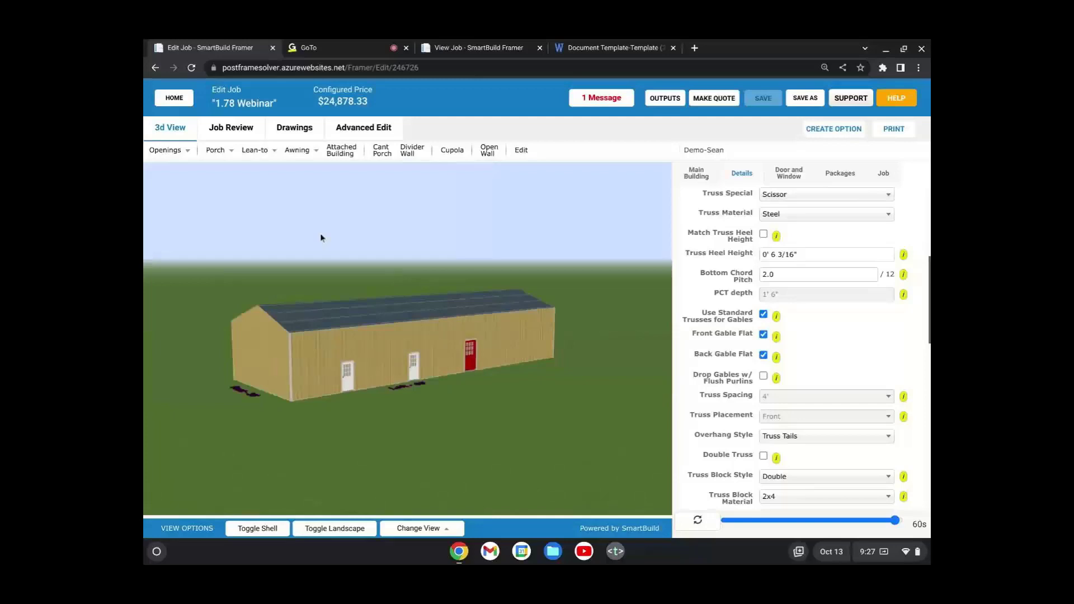
Step: Return to HOME and open the Setup Wizard from the Settings menu
{"action": "left_click", "coordinate": [183, 102]}
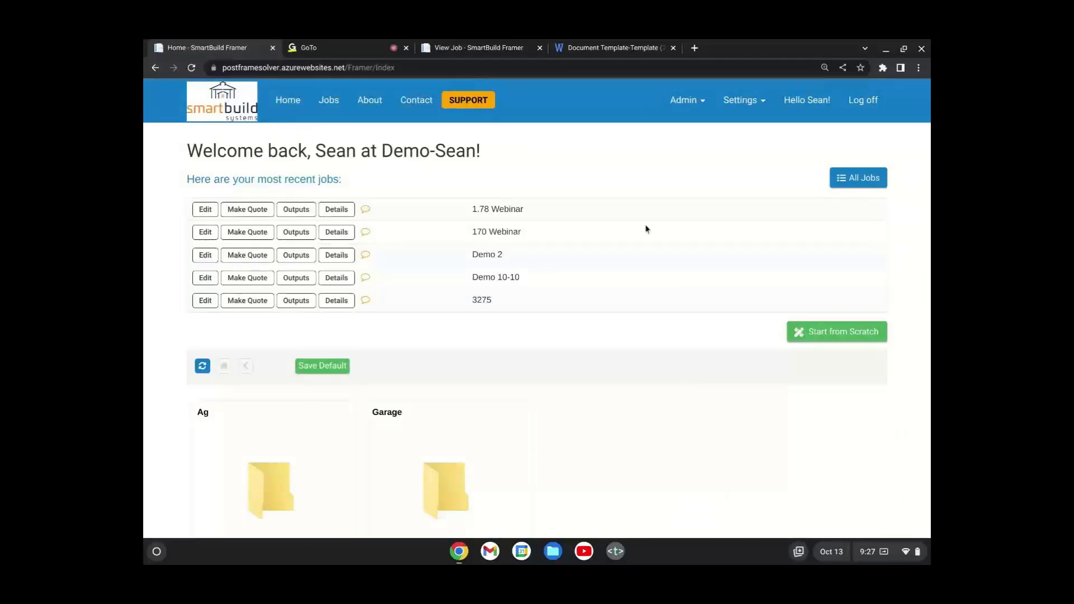
{"action": "left_click", "coordinate": [740, 100]}
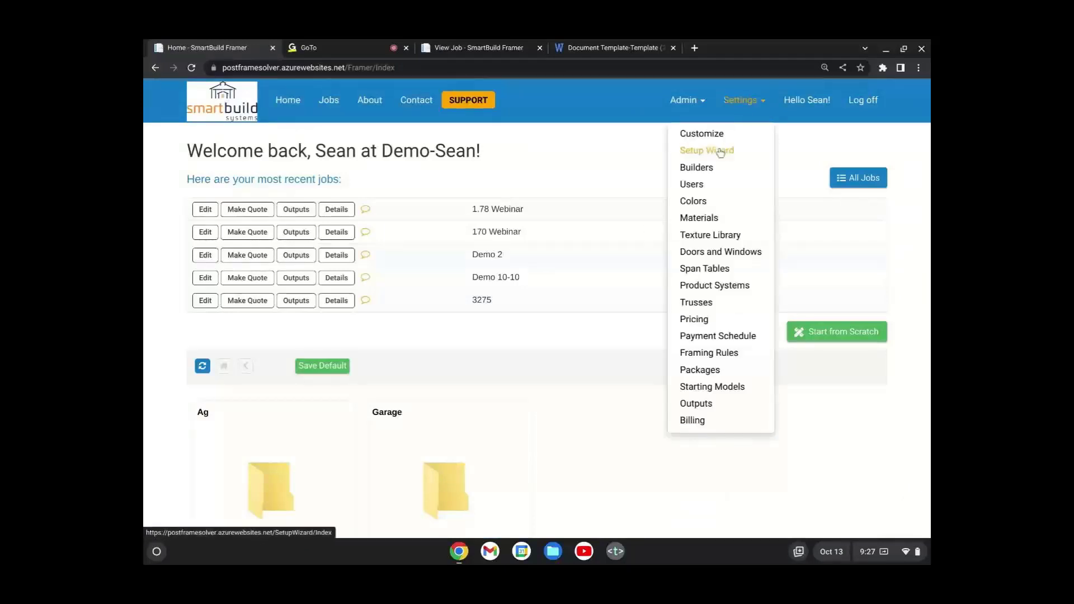
{"action": "left_click", "coordinate": [720, 151]}
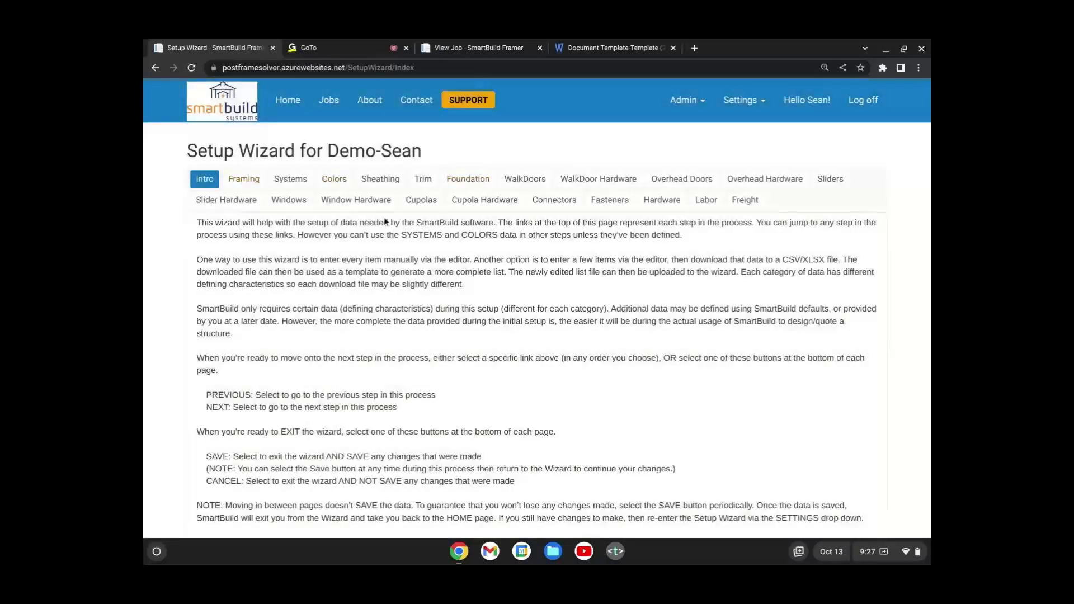
Step: Review the Framing materials list, searching for '8' and then clearing the search
{"action": "left_click", "coordinate": [255, 179]}
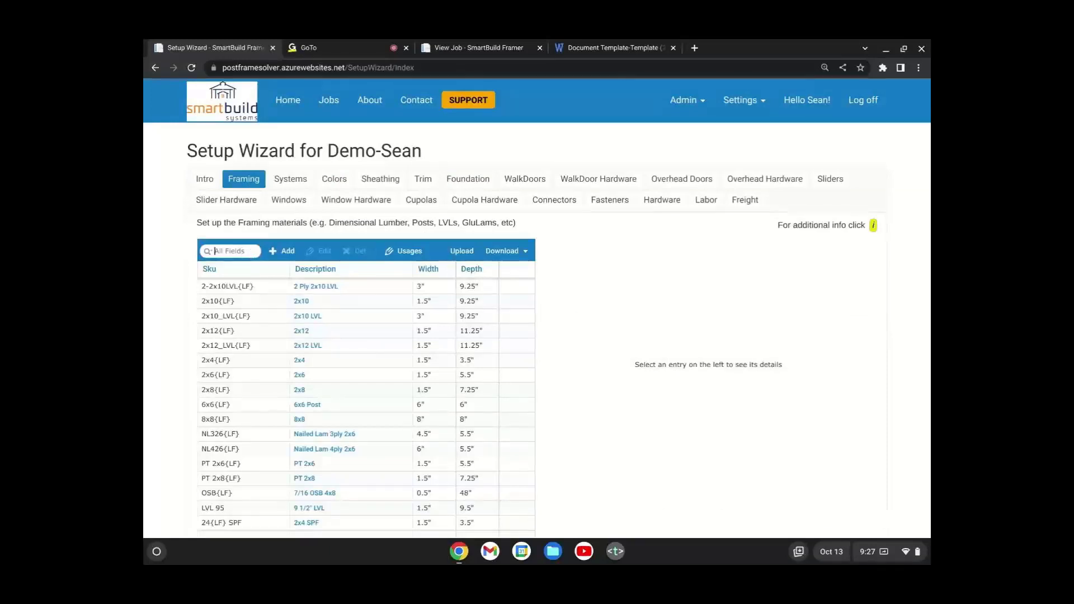
{"action": "type", "text": "8"}
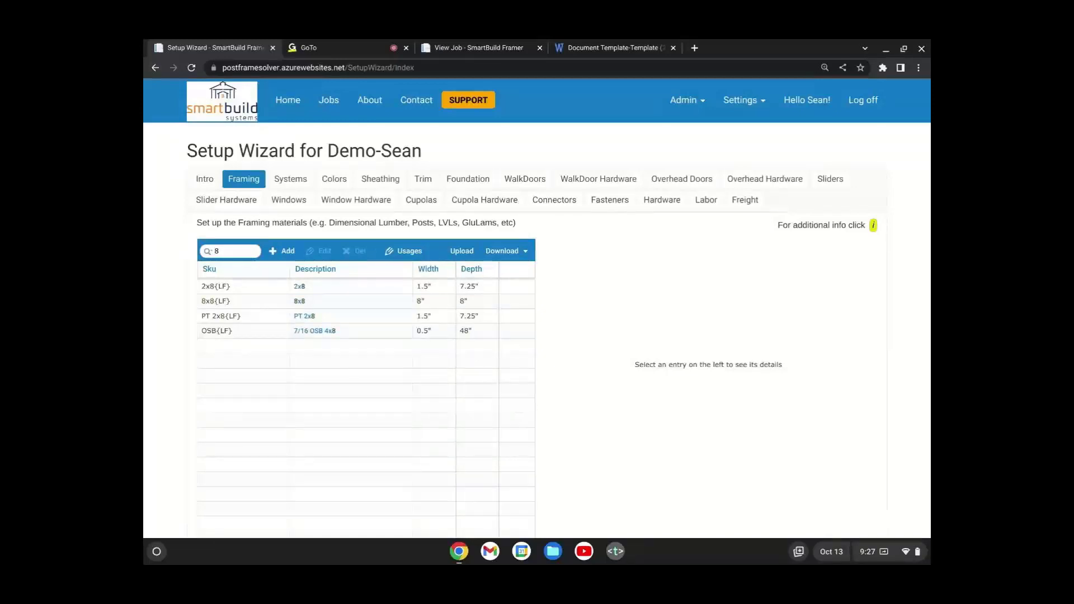
{"action": "key", "text": "BackSpace"}
Step: Filter the Trim materials list with 'ridge' to show the three ridge items
{"action": "left_click", "coordinate": [414, 180]}
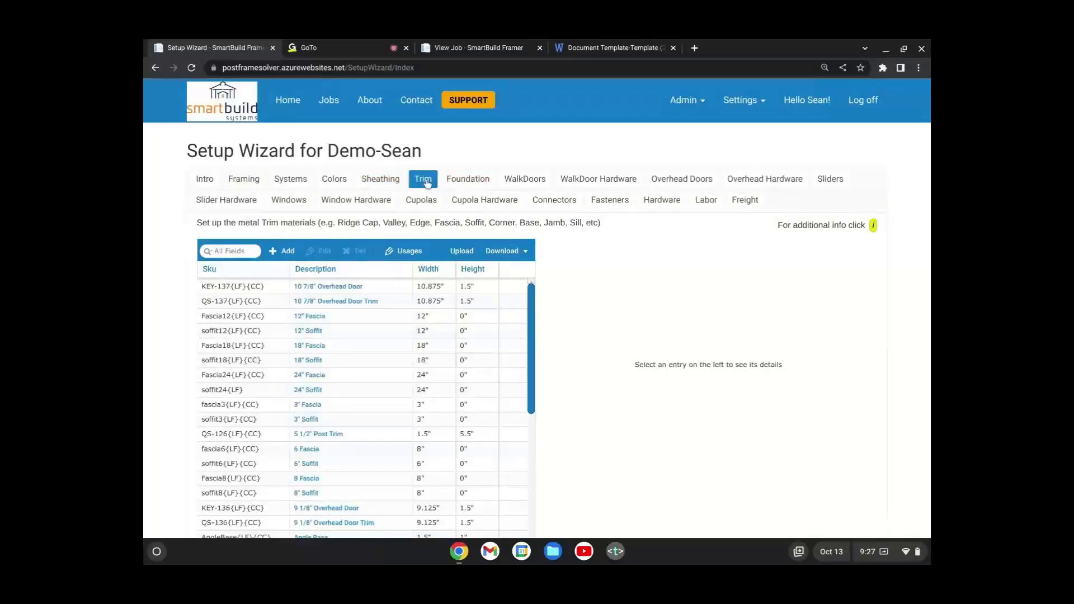
{"action": "left_click", "coordinate": [236, 252]}
{"action": "type", "text": "ridge"}
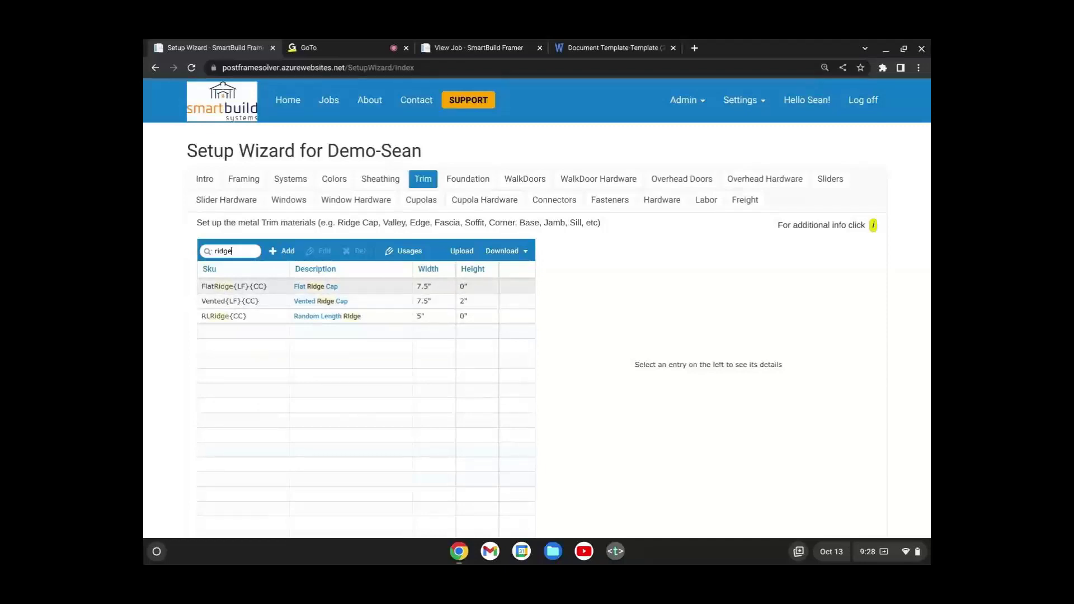
{"action": "left_click", "coordinate": [741, 101]}
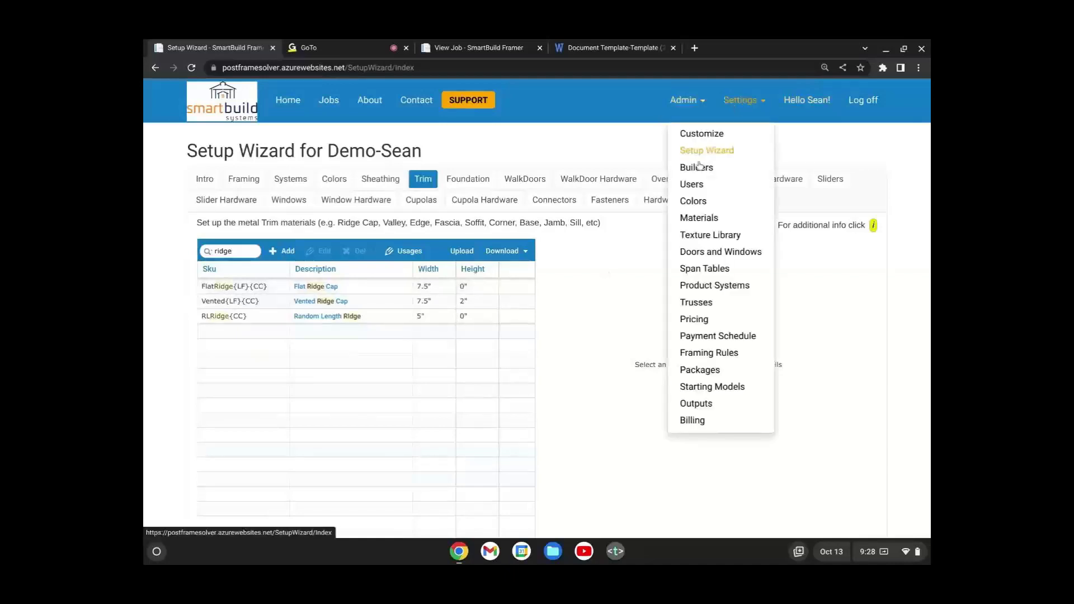
Step: Open the Pricing page and show Demo-Sean's trim prices, mostly $12.10
{"action": "left_click", "coordinate": [696, 319]}
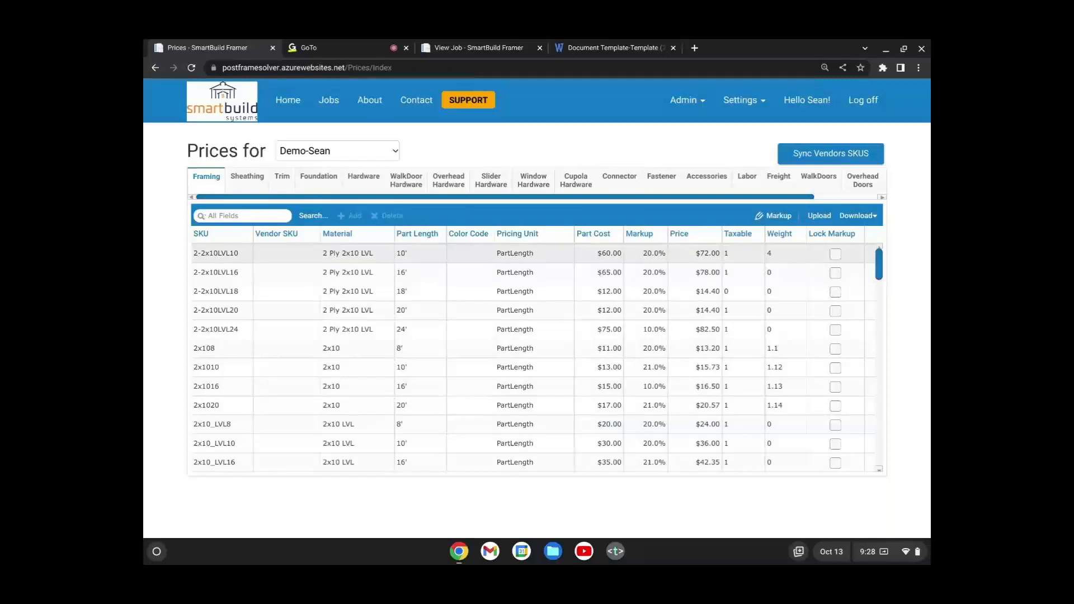
{"action": "scroll", "coordinate": [536, 324], "scroll_direction": "down", "scroll_amount": 1}
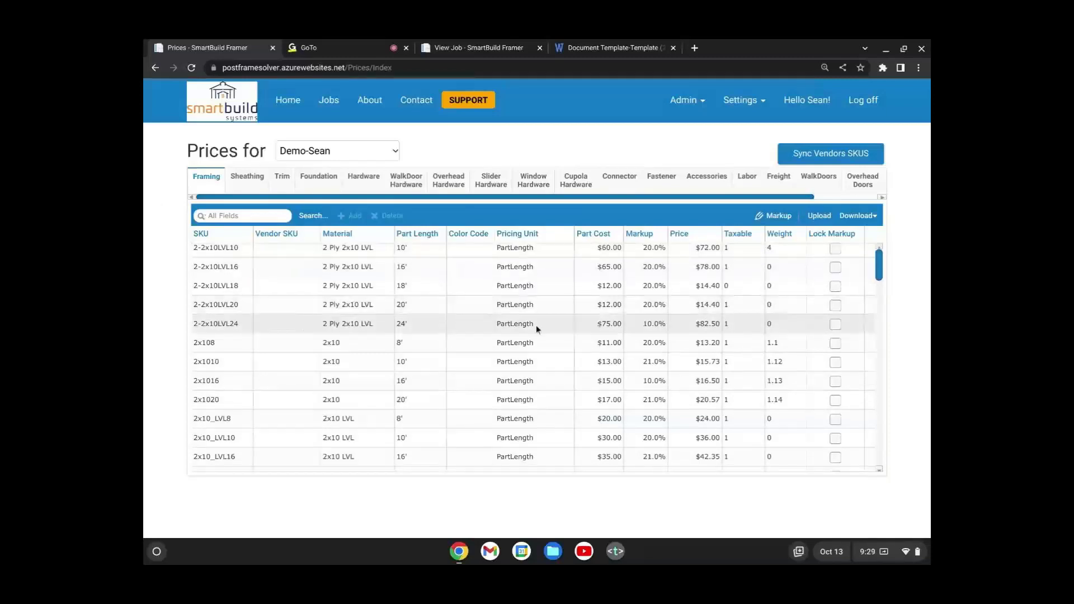
{"action": "scroll", "coordinate": [535, 324], "scroll_direction": "up", "scroll_amount": 1}
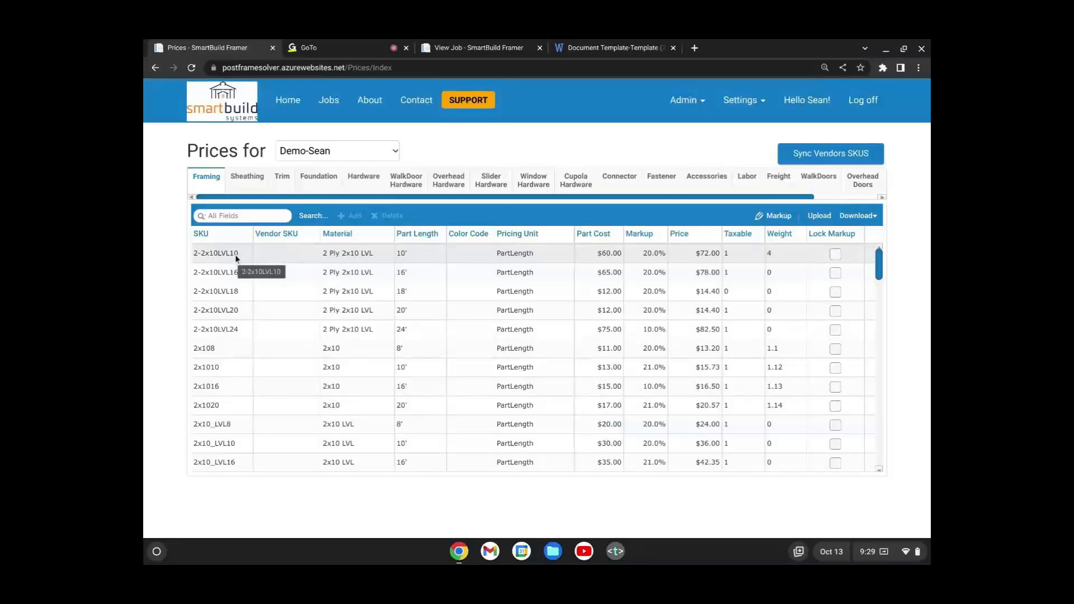
{"action": "left_click", "coordinate": [282, 178]}
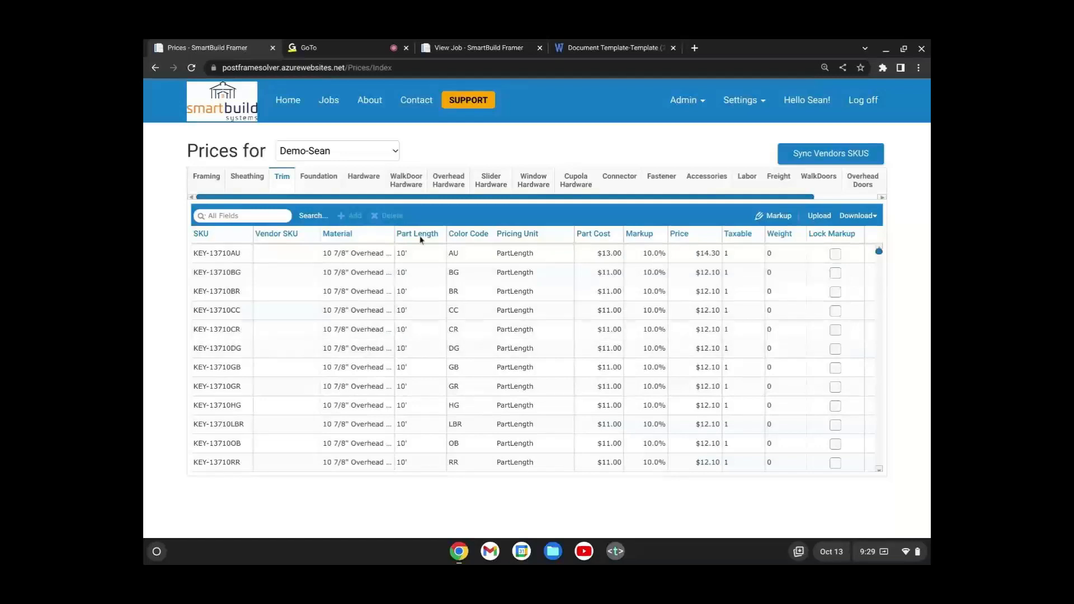
Step: Widen the trim prices' Material column so full material names show
{"action": "left_click_drag", "start_coordinate": [396, 235], "coordinate": [430, 234]}
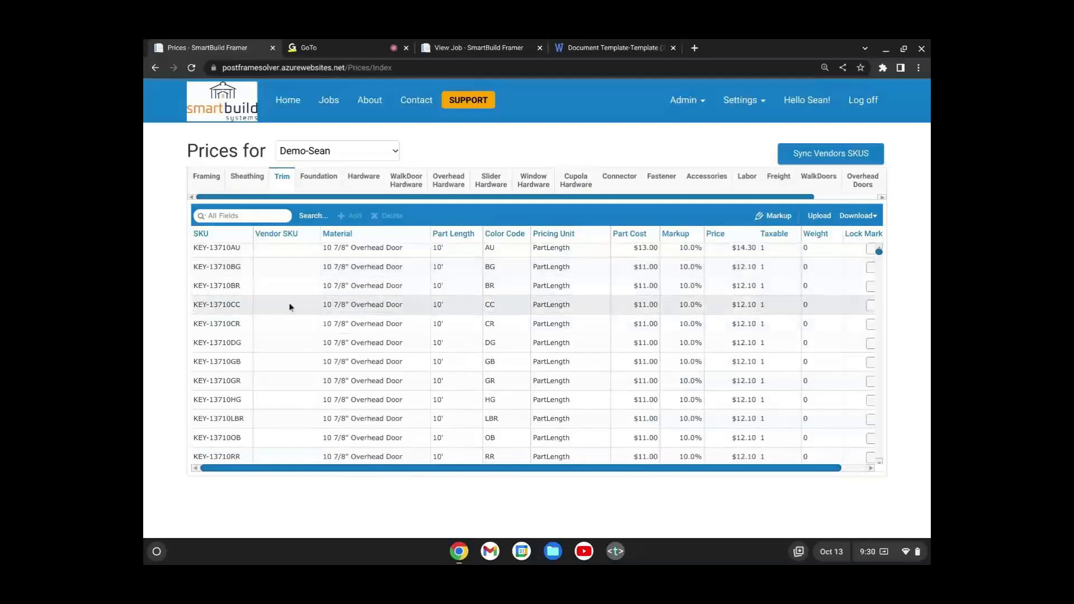
{"action": "scroll", "coordinate": [290, 336], "scroll_direction": "down", "scroll_amount": 1}
{"action": "scroll", "coordinate": [295, 369], "scroll_direction": "up", "scroll_amount": 1}
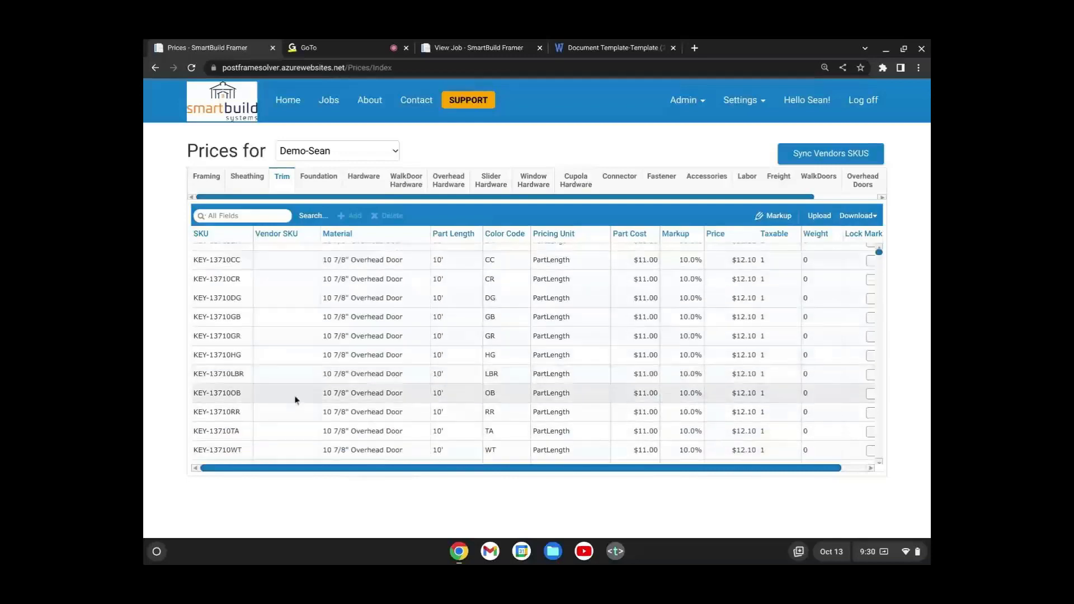
{"action": "scroll", "coordinate": [308, 379], "scroll_direction": "down", "scroll_amount": 3}
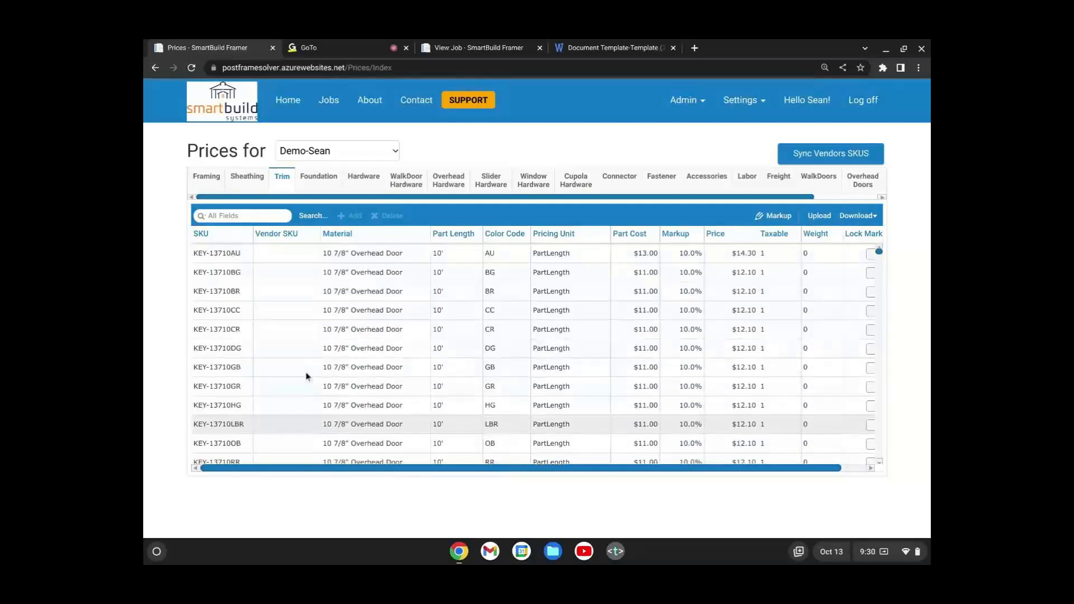
{"action": "scroll", "coordinate": [305, 370], "scroll_direction": "up", "scroll_amount": 5}
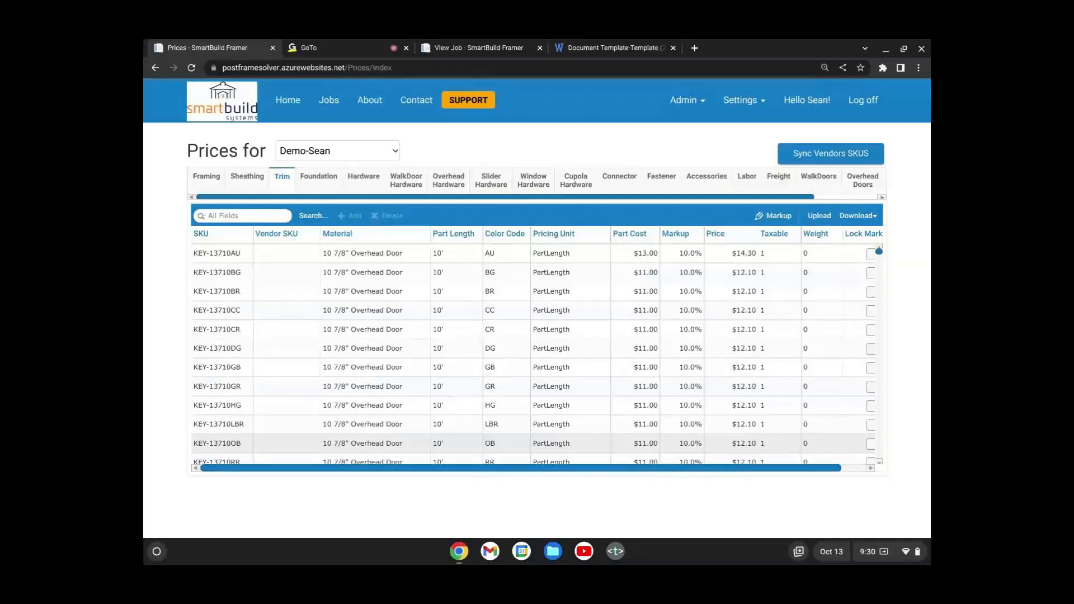
Step: Check the Prices for builder list without changing it, then request a Vendor SKU sync
{"action": "left_click", "coordinate": [346, 151]}
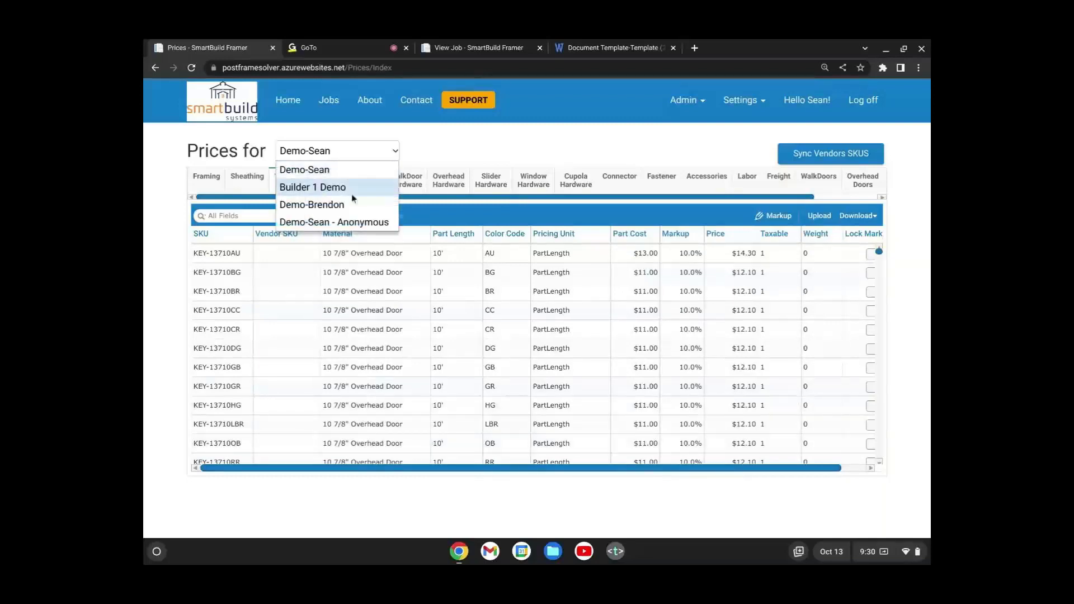
{"action": "left_click", "coordinate": [495, 156]}
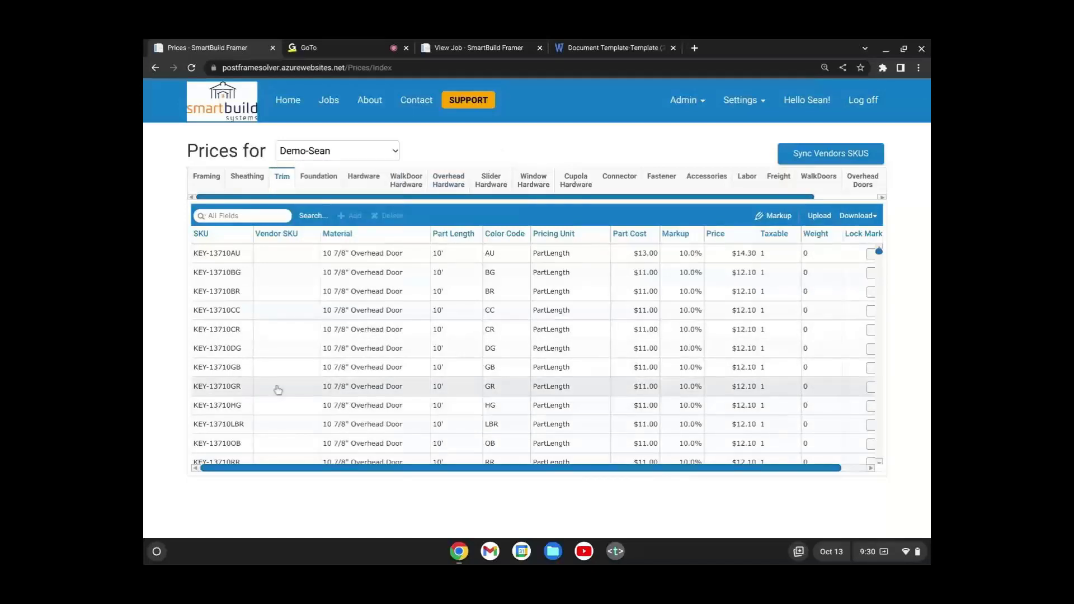
{"action": "scroll", "coordinate": [278, 391], "scroll_direction": "down", "scroll_amount": 1}
{"action": "scroll", "coordinate": [278, 391], "scroll_direction": "up", "scroll_amount": 1}
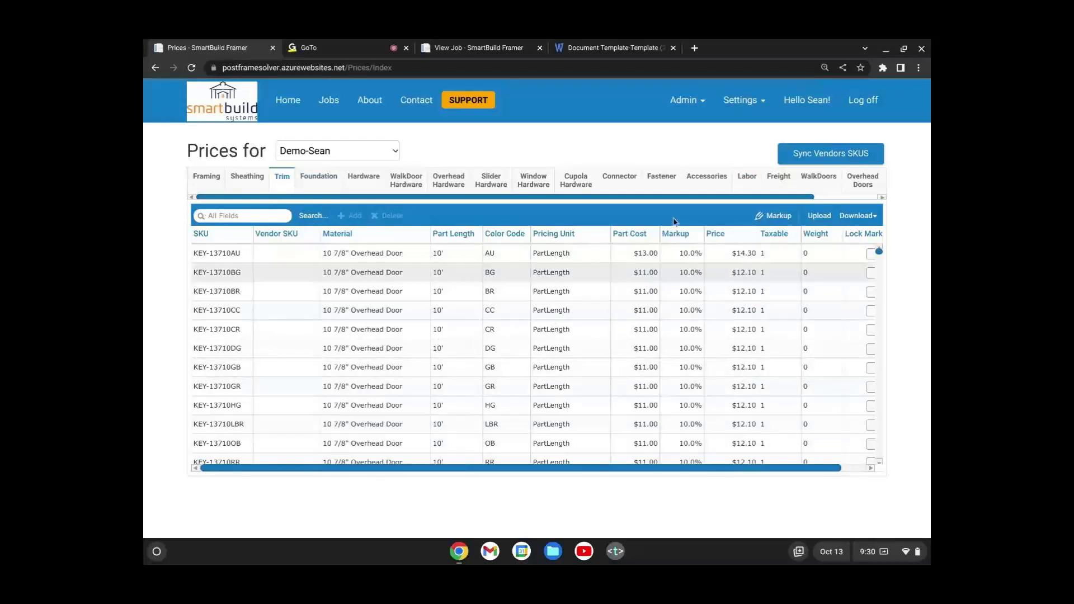
{"action": "left_click", "coordinate": [851, 156]}
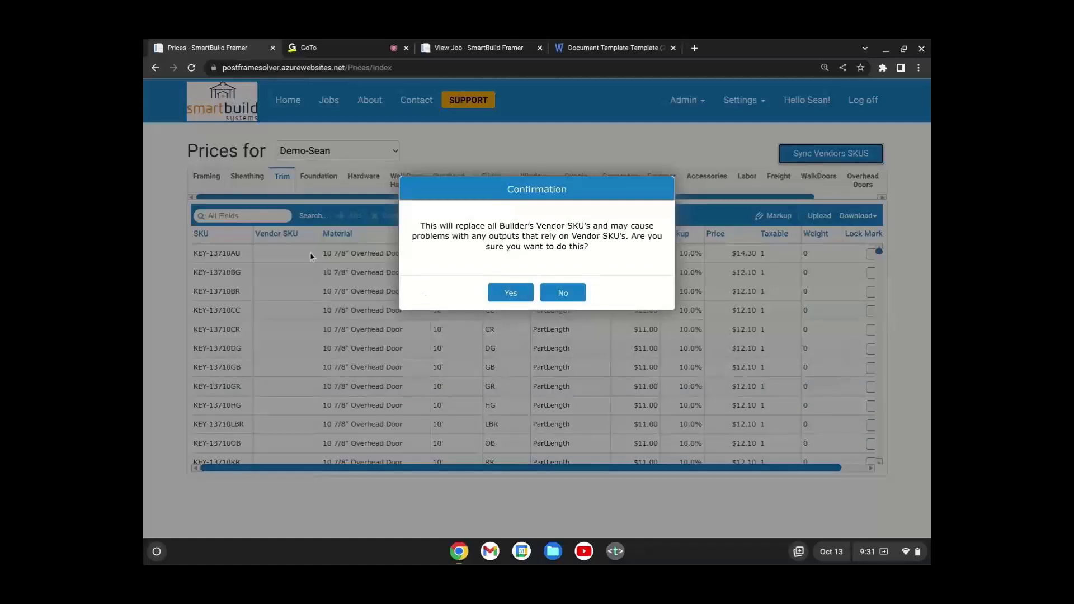
Step: Decline the Vendor SKU sync and keep Demo-Sean selected in the Prices for list
{"action": "left_click", "coordinate": [563, 293]}
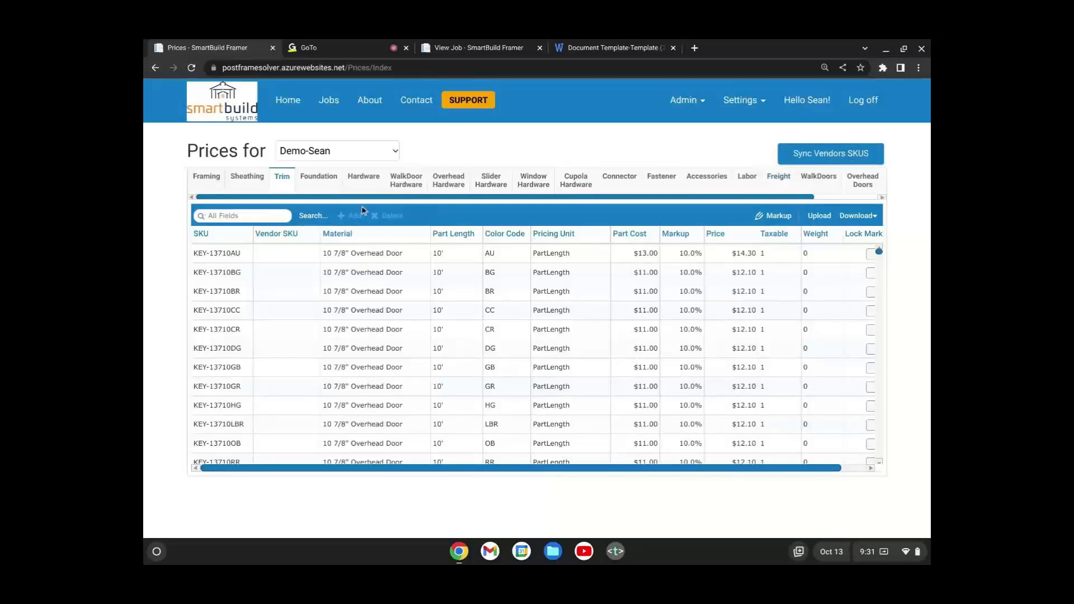
{"action": "left_click", "coordinate": [356, 153]}
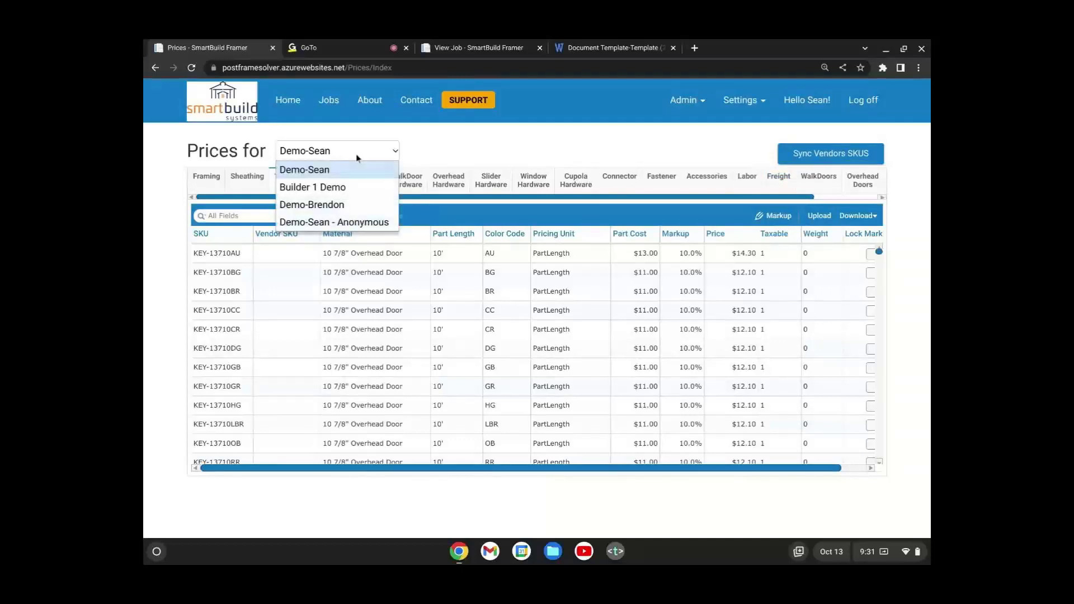
{"action": "left_click", "coordinate": [476, 160]}
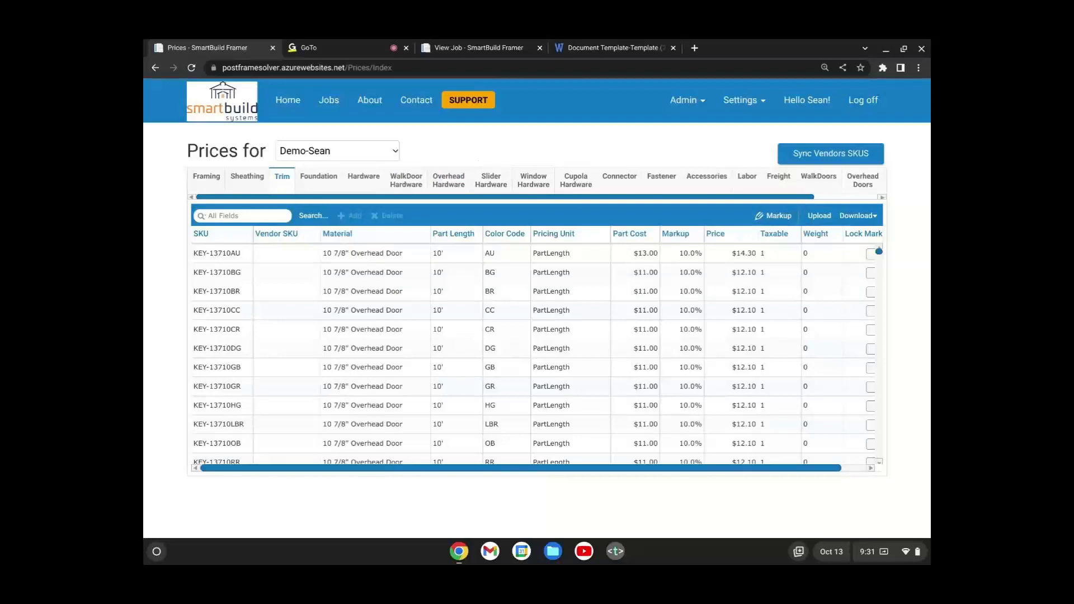
Step: Open the 10 7/8" Overhead Door trim item from the Setup Wizard's Trim list for editing
{"action": "left_click", "coordinate": [746, 109]}
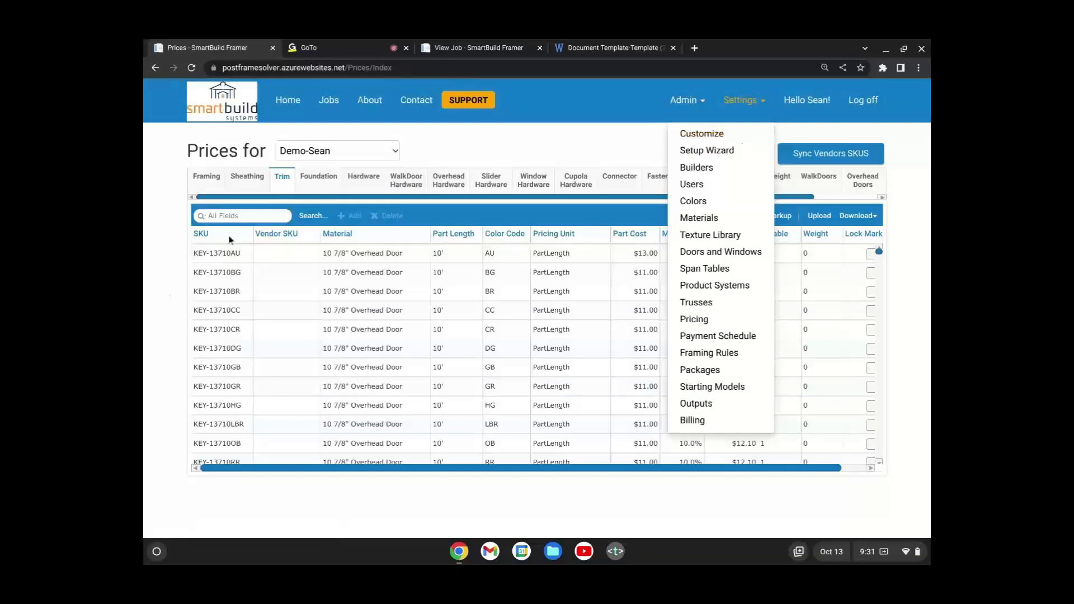
{"action": "left_click", "coordinate": [739, 157]}
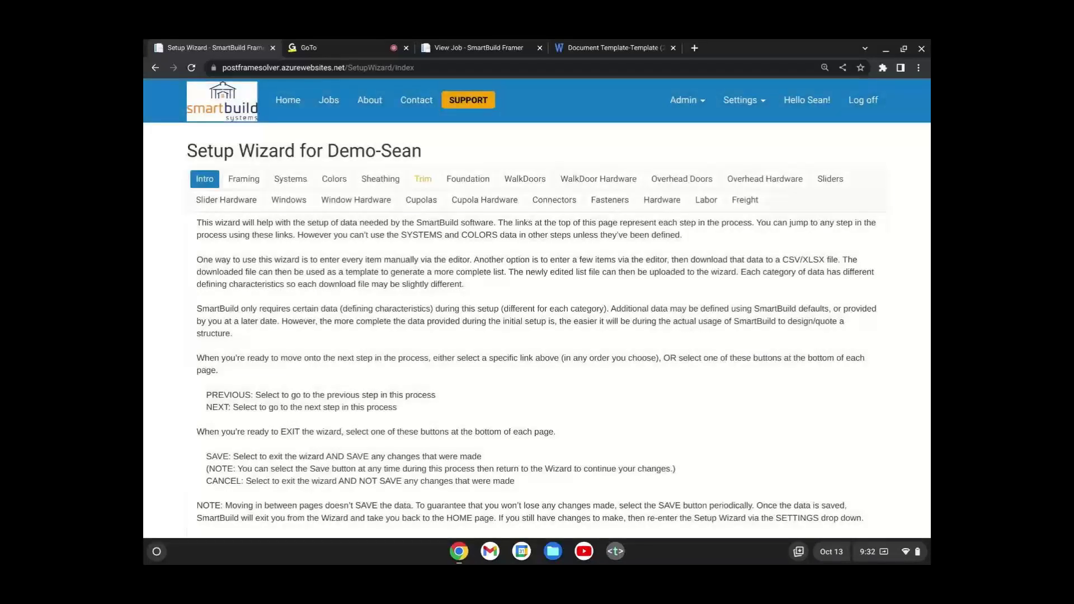
{"action": "left_click", "coordinate": [423, 179]}
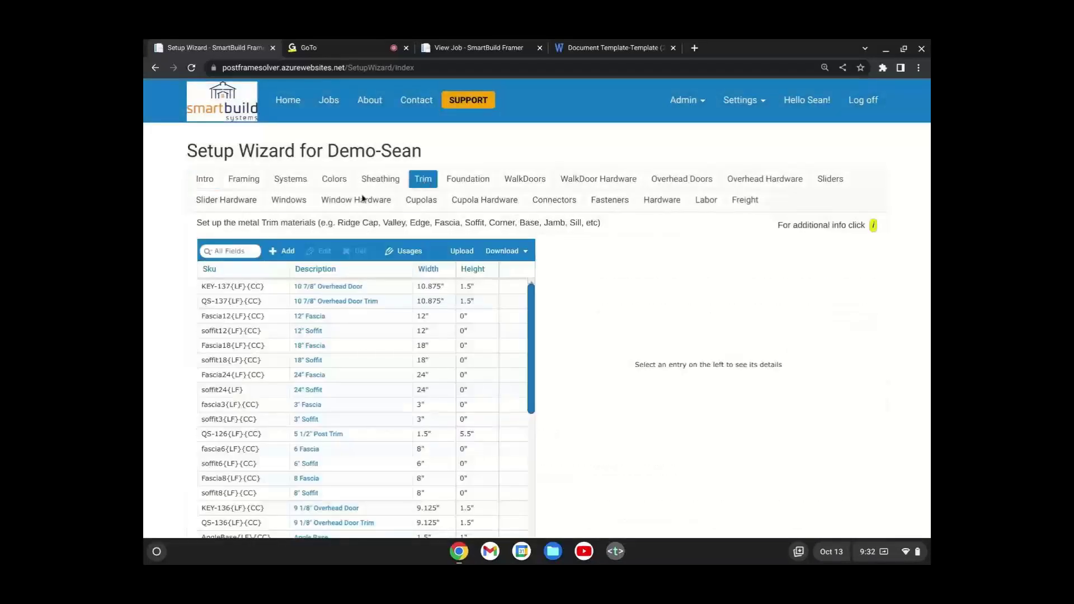
{"action": "double_click", "coordinate": [396, 285]}
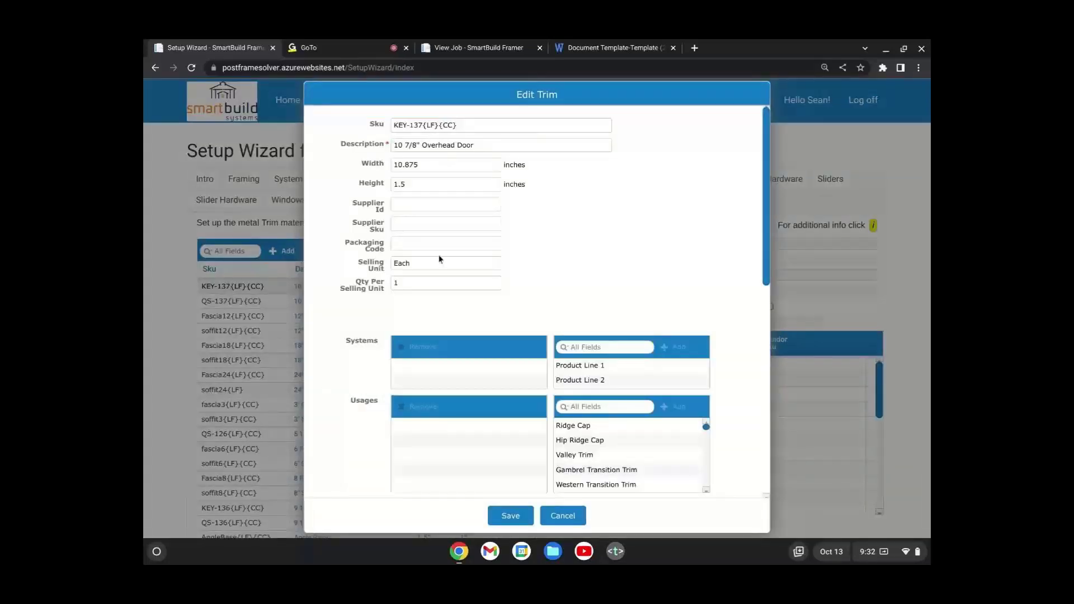
Step: Look over KEY-137(LF)(CC)'s Supplier Id and Supplier Sku fields, then cancel without saving
{"action": "left_click", "coordinate": [428, 205]}
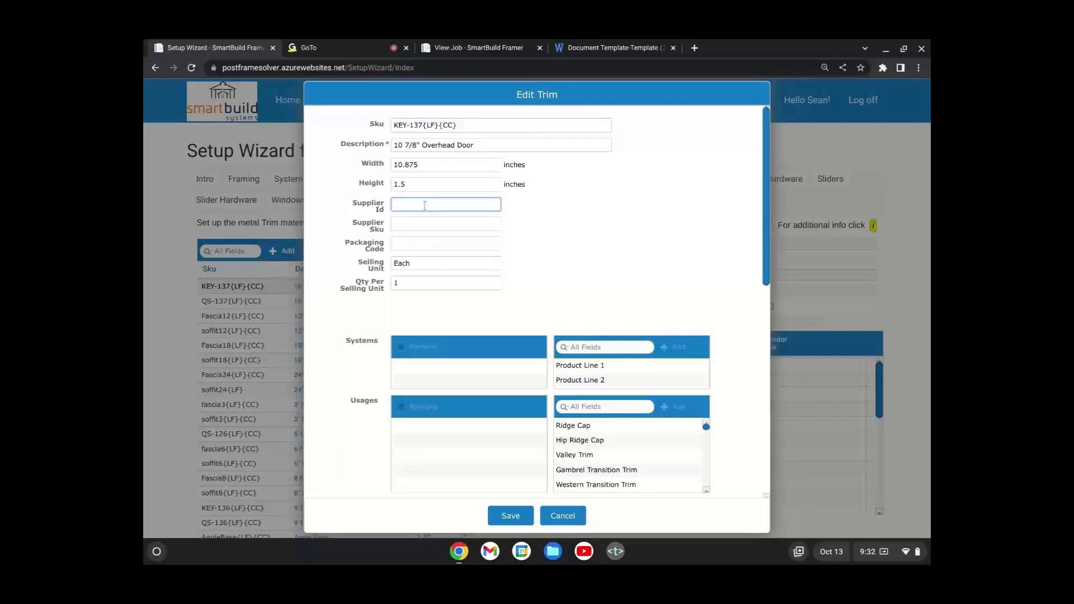
{"action": "left_click", "coordinate": [404, 223]}
{"action": "left_click", "coordinate": [400, 208]}
{"action": "left_click", "coordinate": [419, 223]}
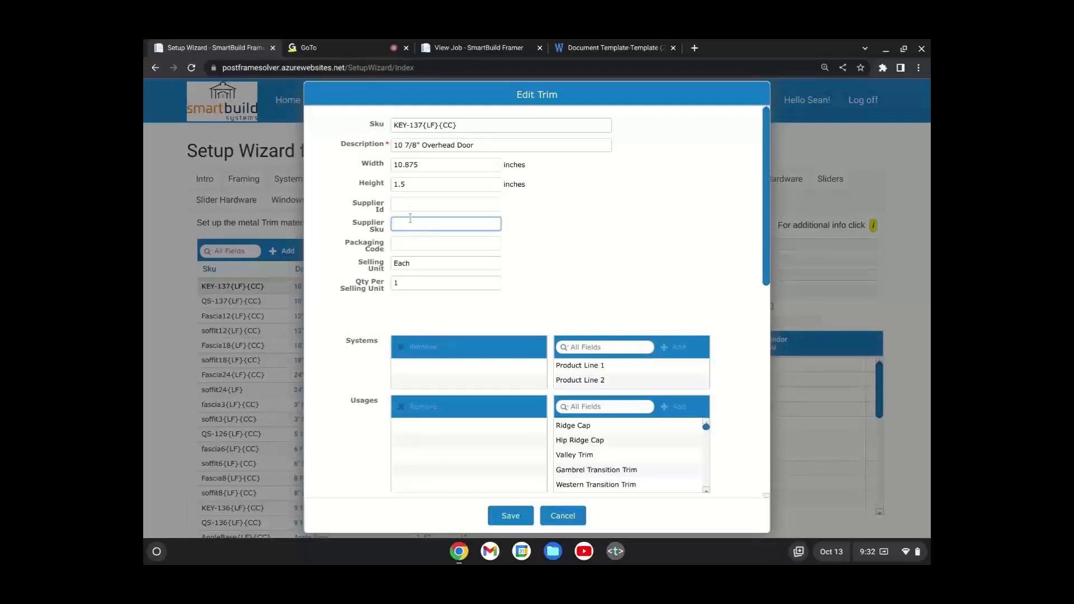
{"action": "left_click", "coordinate": [412, 207]}
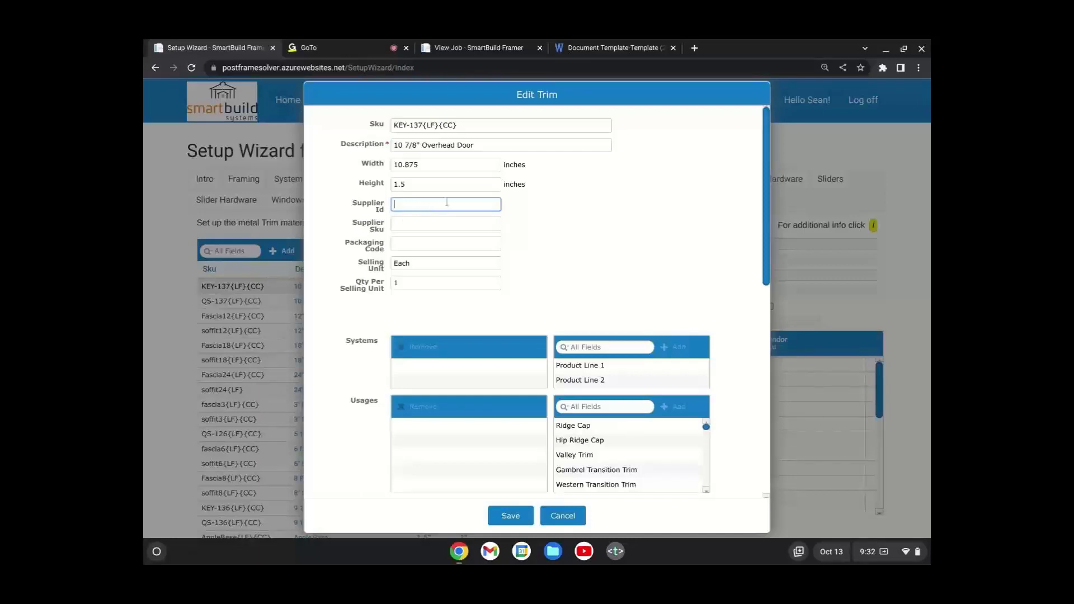
{"action": "left_click", "coordinate": [417, 224]}
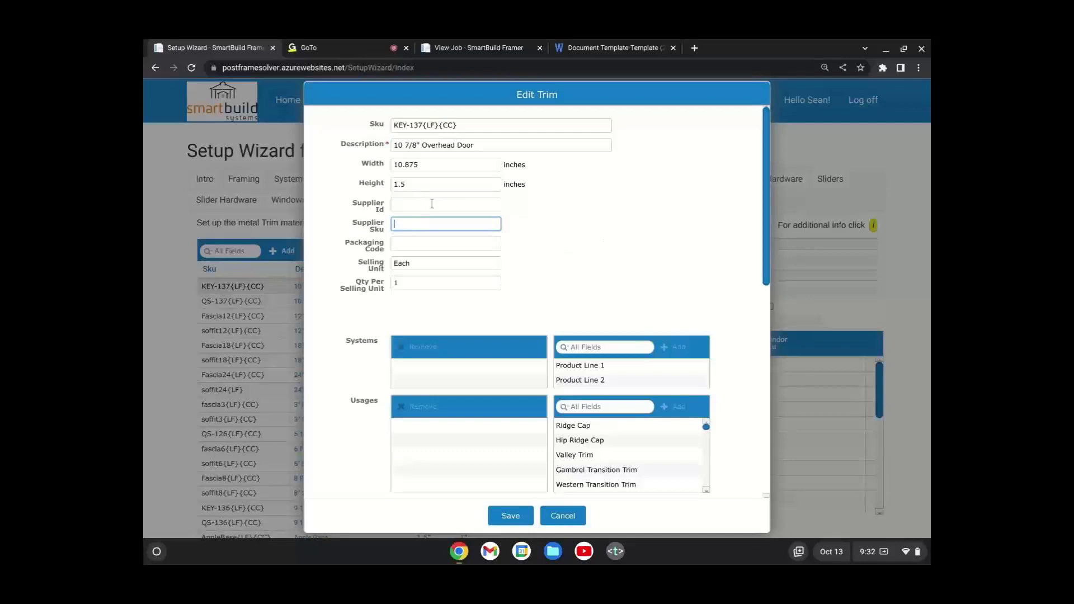
{"action": "left_click", "coordinate": [432, 204]}
{"action": "key", "text": "Tab"}
{"action": "left_click", "coordinate": [562, 515]}
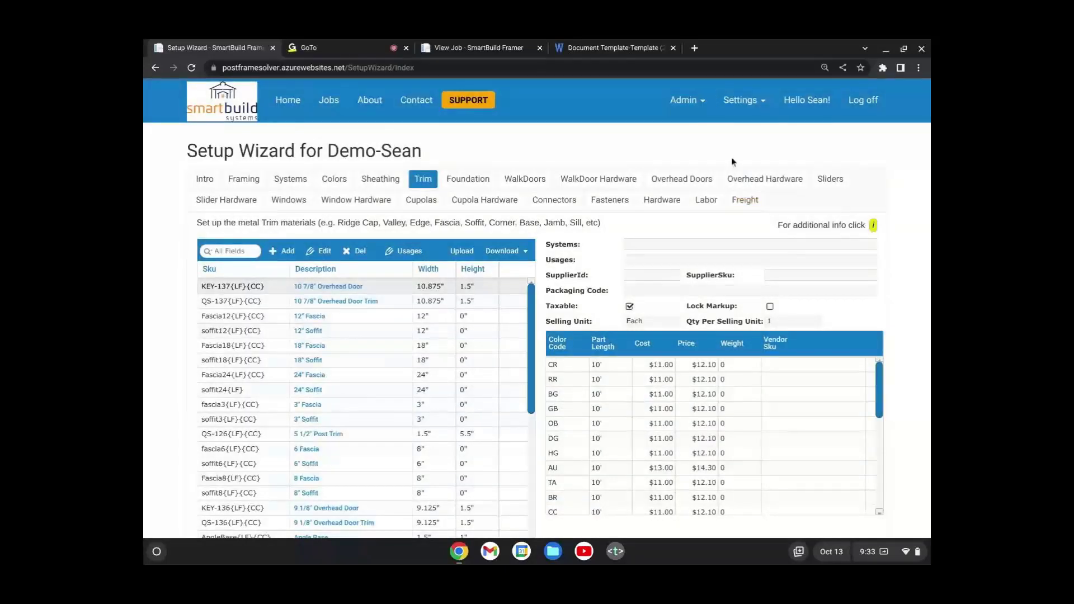
Step: Go to Demo-Sean's Outputs settings and start adding a new report
{"action": "left_click", "coordinate": [738, 107]}
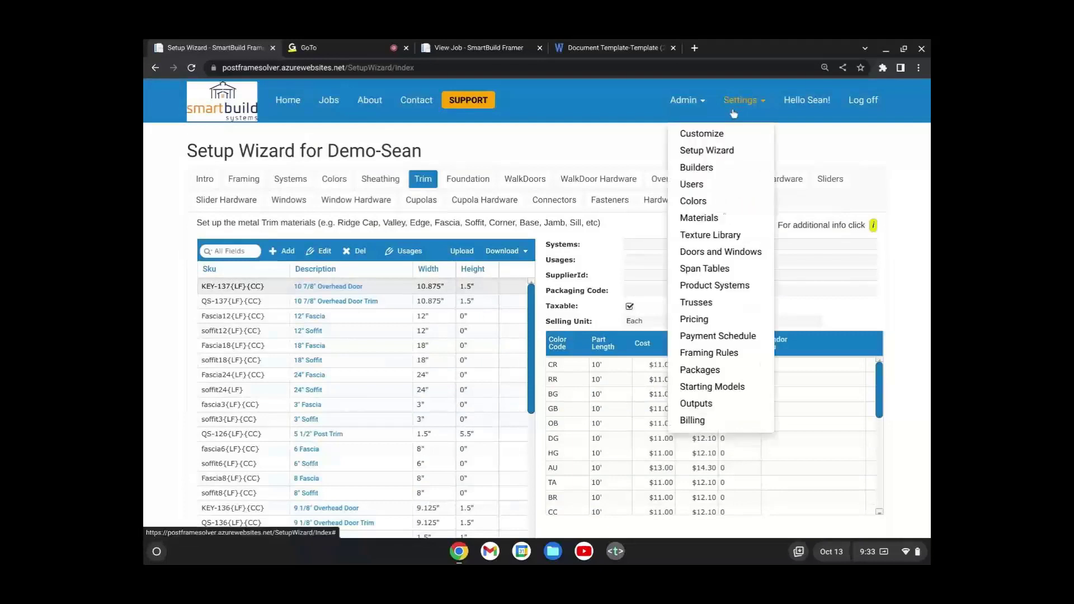
{"action": "left_click", "coordinate": [744, 408]}
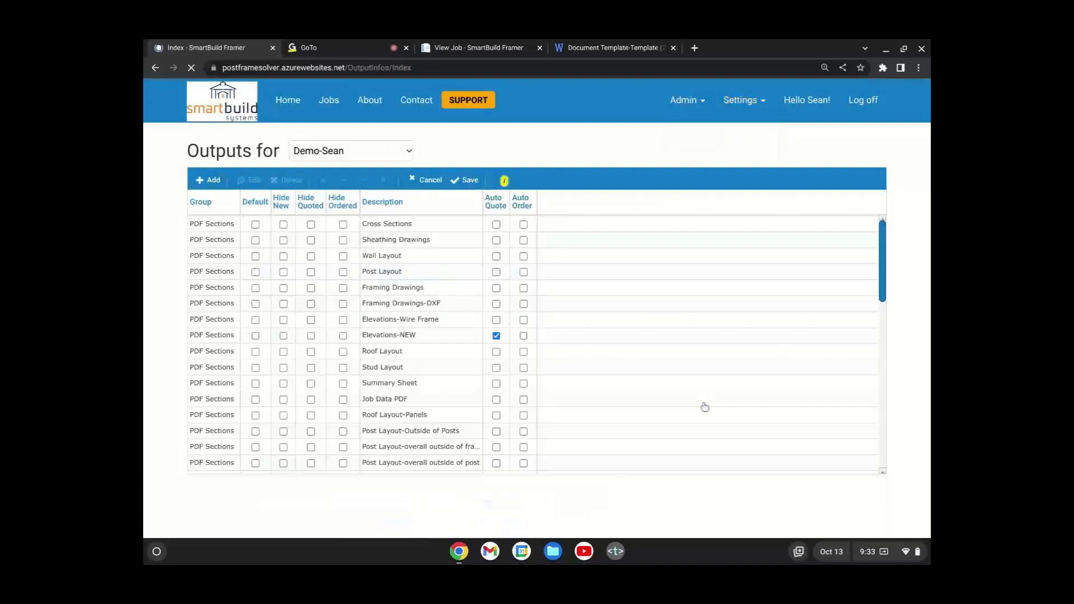
{"action": "left_click", "coordinate": [210, 180]}
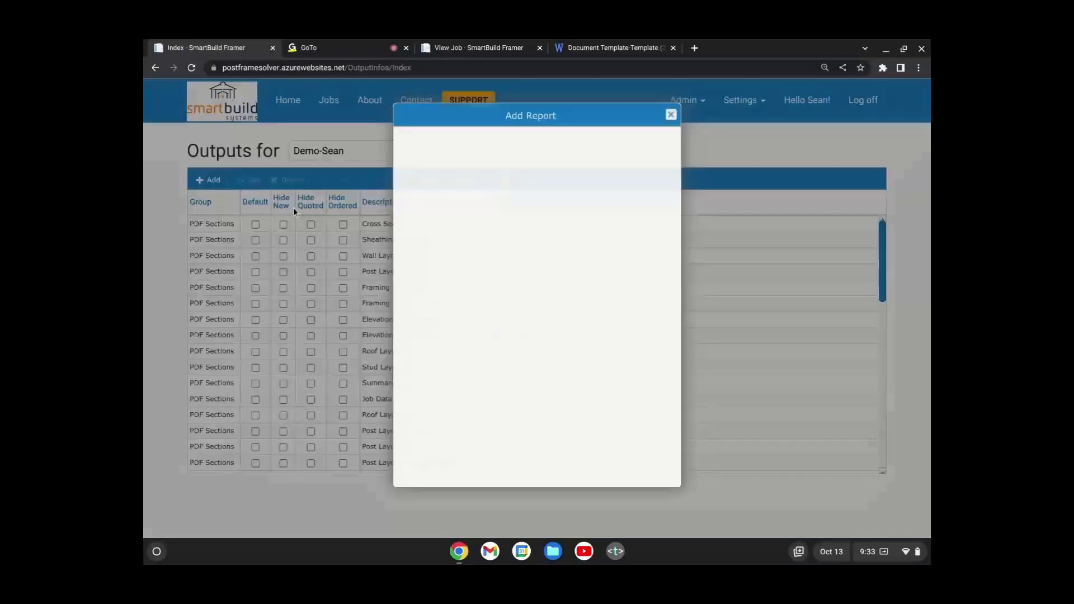
Step: Browse the report types offered in the Add Report Type dropdown
{"action": "left_click", "coordinate": [569, 158]}
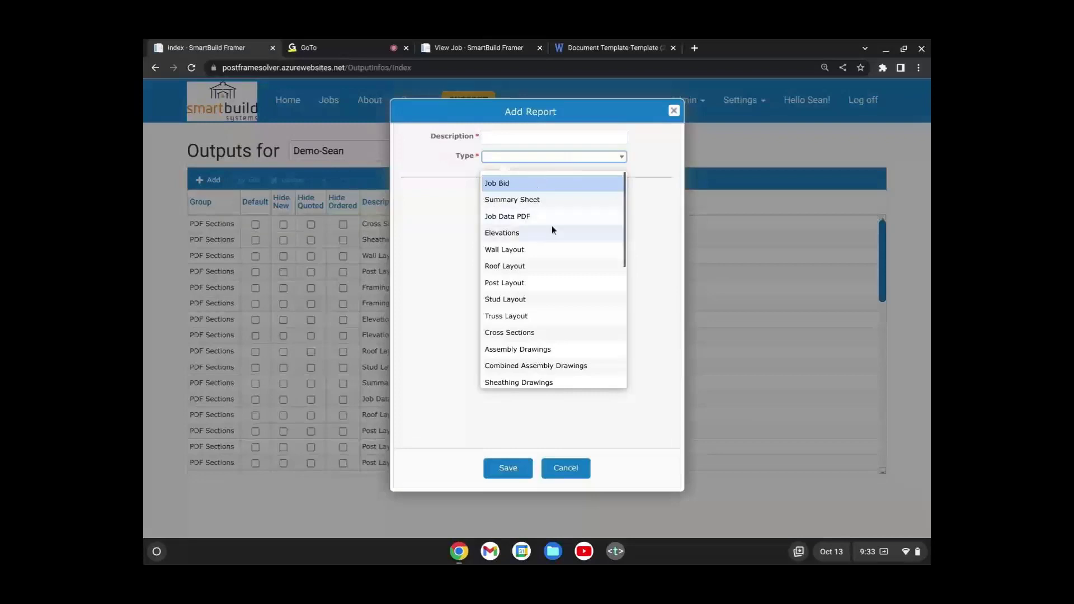
{"action": "scroll", "coordinate": [551, 230], "scroll_direction": "down", "scroll_amount": 1}
{"action": "scroll", "coordinate": [509, 317], "scroll_direction": "down", "scroll_amount": 2}
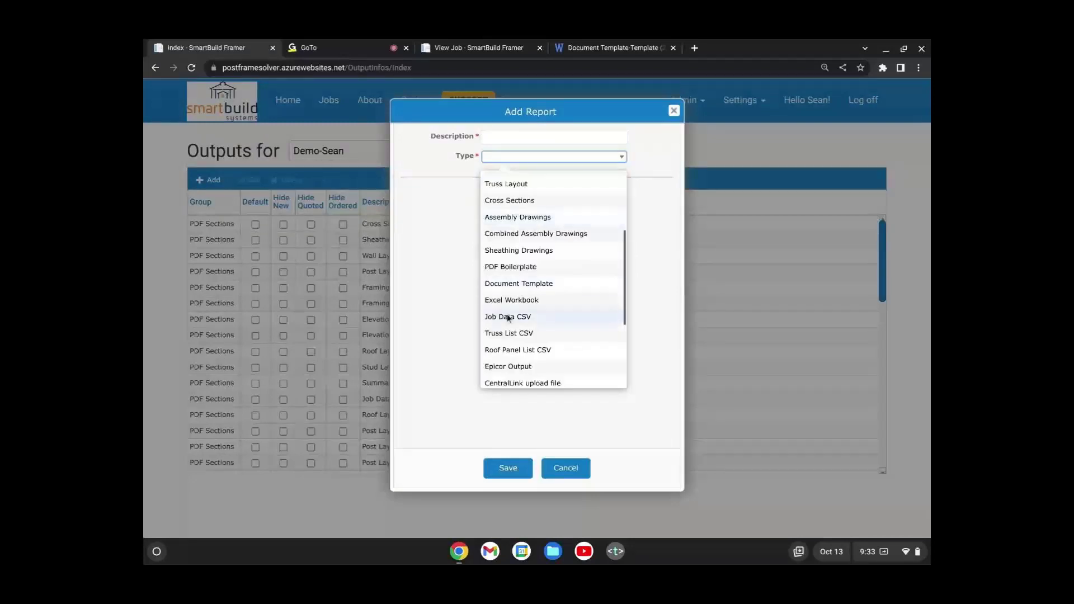
{"action": "right_click", "coordinate": [549, 311]}
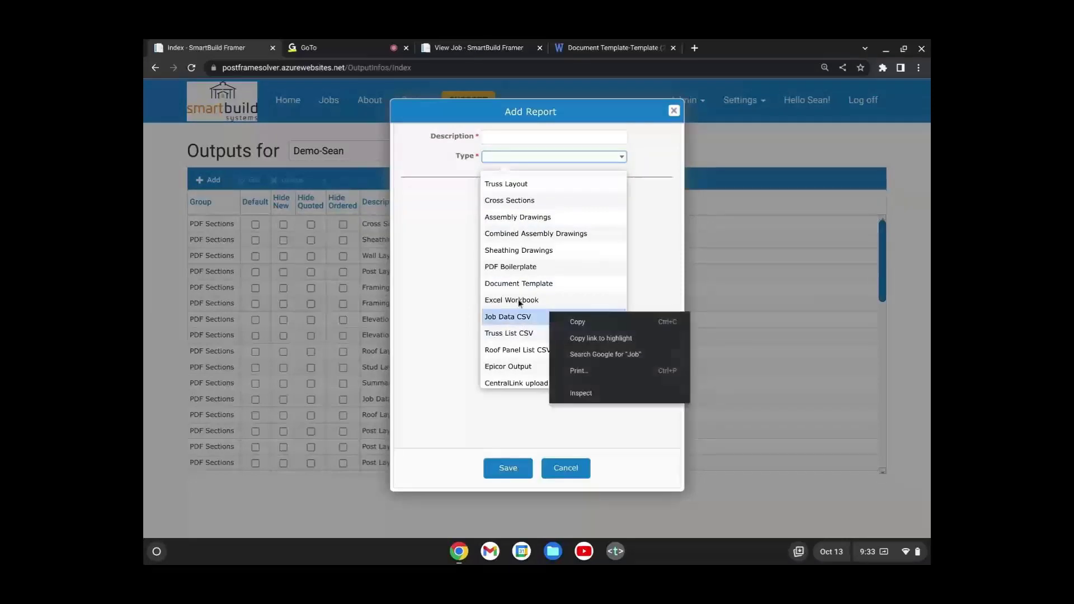
{"action": "left_click", "coordinate": [662, 259]}
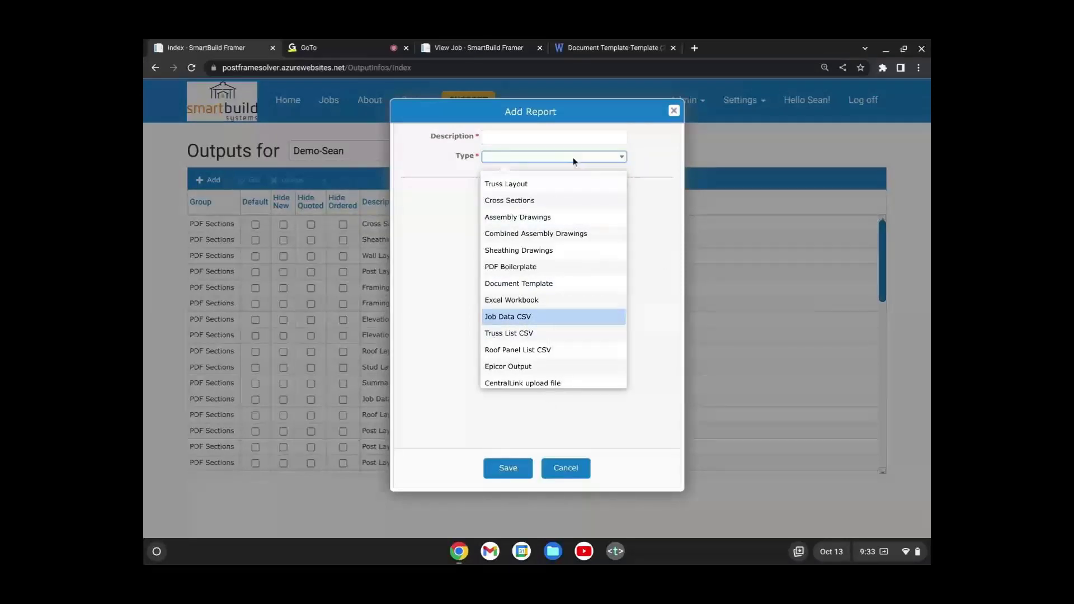
{"action": "scroll", "coordinate": [585, 286], "scroll_direction": "down", "scroll_amount": 2}
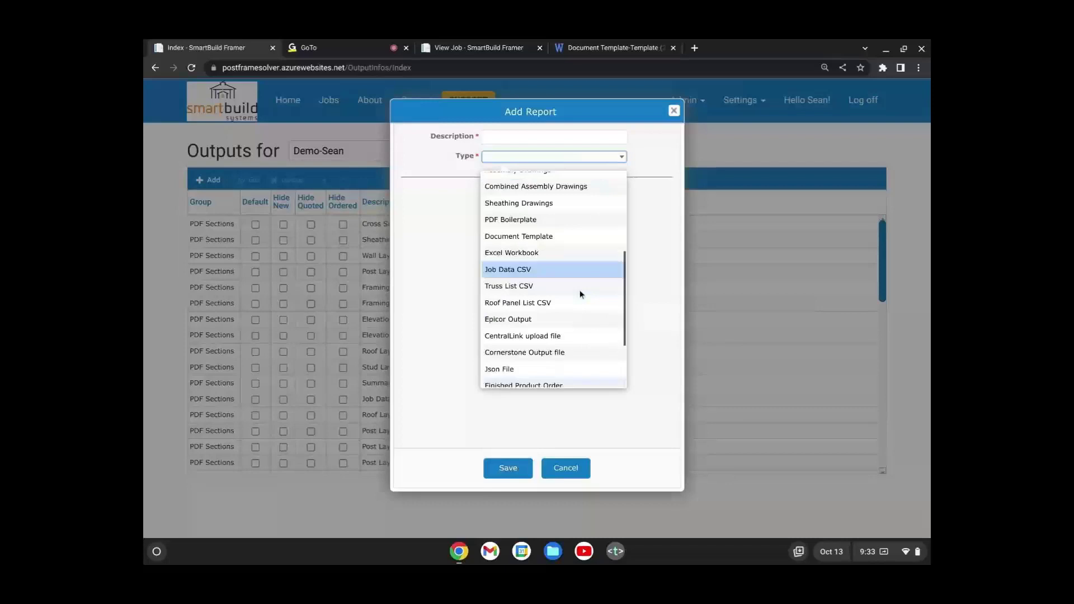
{"action": "scroll", "coordinate": [579, 294], "scroll_direction": "up", "scroll_amount": 5}
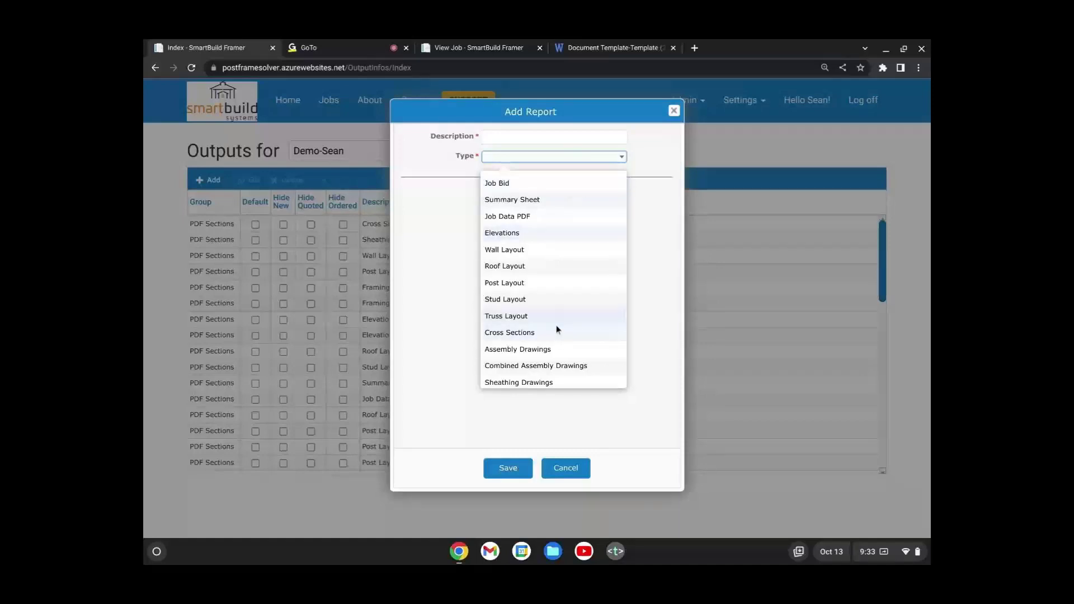
{"action": "scroll", "coordinate": [559, 330], "scroll_direction": "down", "scroll_amount": 2}
{"action": "scroll", "coordinate": [560, 313], "scroll_direction": "up", "scroll_amount": 2}
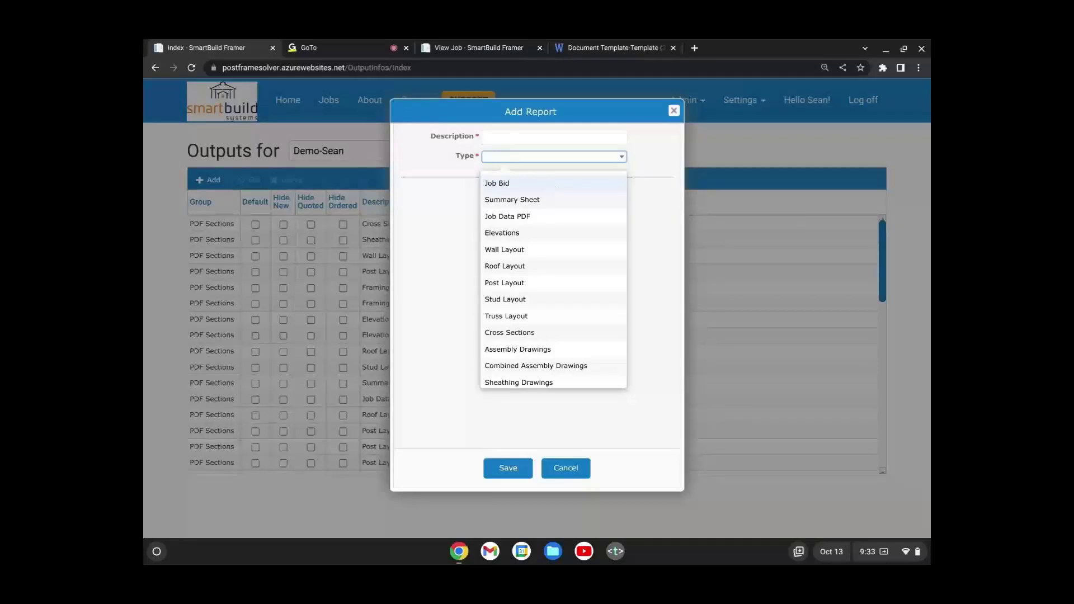
Step: Choose Job Bid as the report type and look through its material and display options
{"action": "left_click", "coordinate": [514, 184]}
{"action": "scroll", "coordinate": [527, 290], "scroll_direction": "down", "scroll_amount": 3}
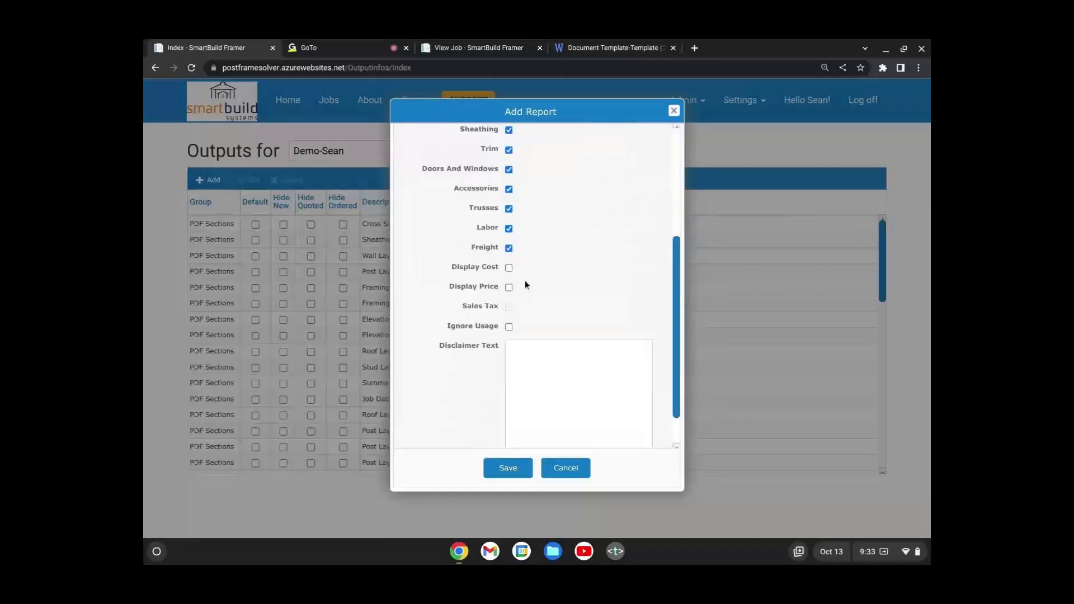
{"action": "scroll", "coordinate": [528, 281], "scroll_direction": "up", "scroll_amount": 3}
{"action": "scroll", "coordinate": [527, 261], "scroll_direction": "down", "scroll_amount": 4}
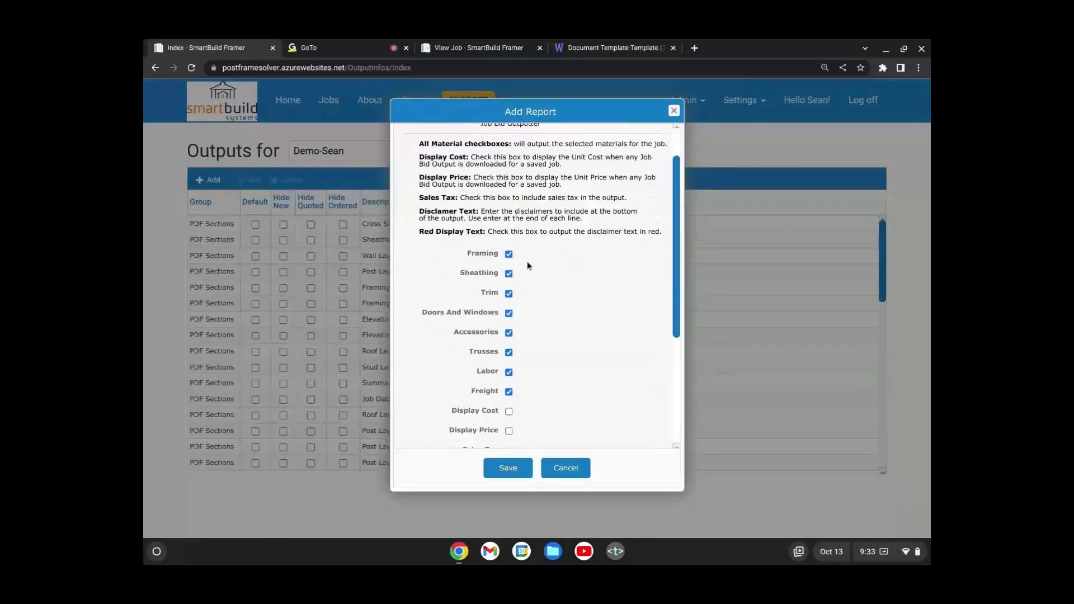
{"action": "scroll", "coordinate": [487, 258], "scroll_direction": "up", "scroll_amount": 5}
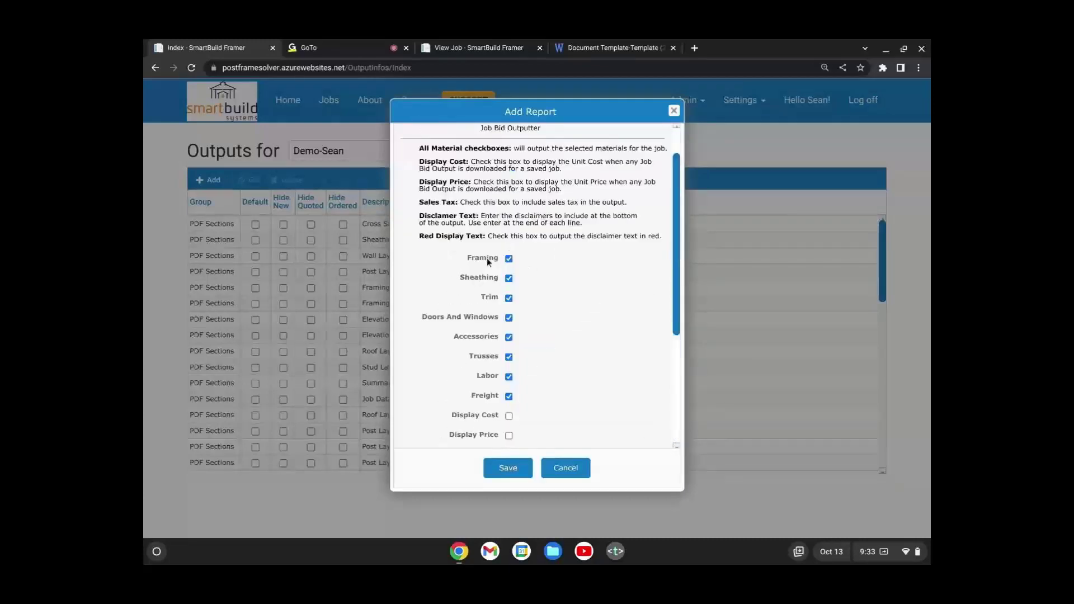
{"action": "scroll", "coordinate": [489, 308], "scroll_direction": "down", "scroll_amount": 3}
{"action": "scroll", "coordinate": [489, 308], "scroll_direction": "down", "scroll_amount": 1}
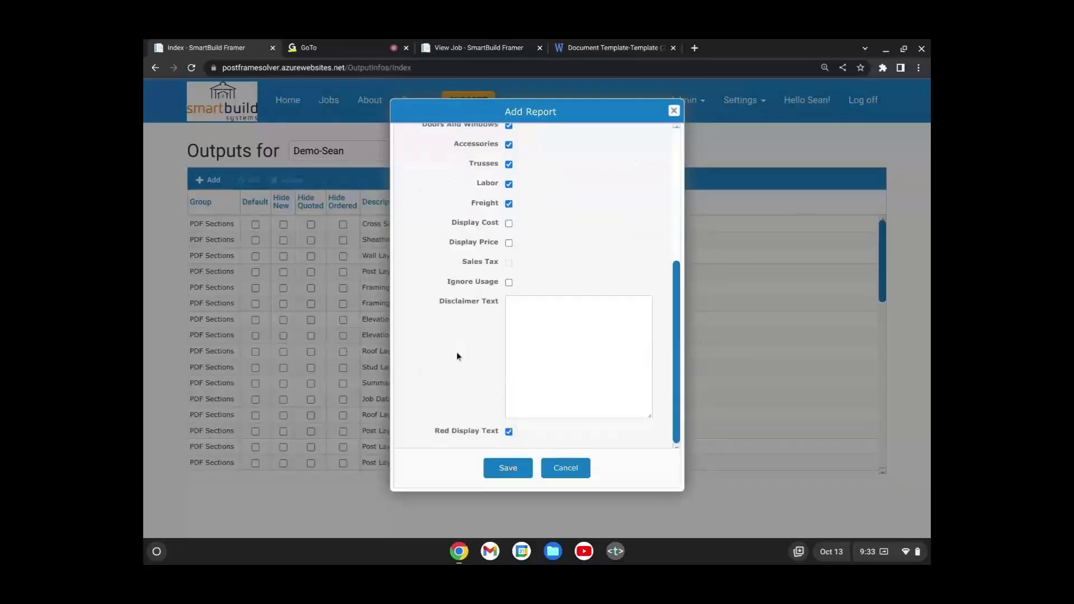
{"action": "scroll", "coordinate": [486, 358], "scroll_direction": "up", "scroll_amount": 3}
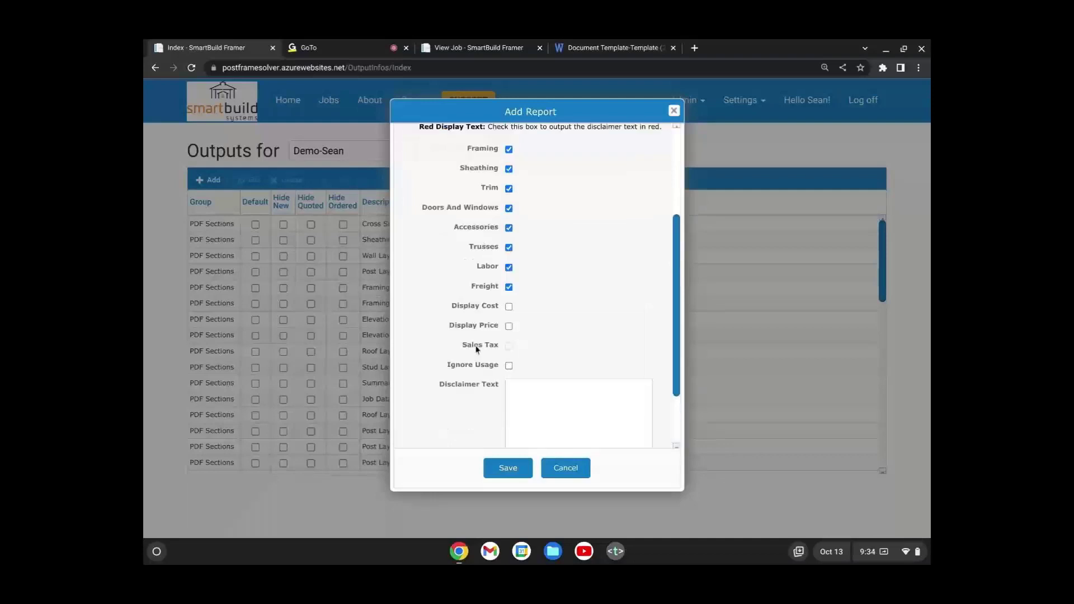
{"action": "scroll", "coordinate": [477, 350], "scroll_direction": "up", "scroll_amount": 1}
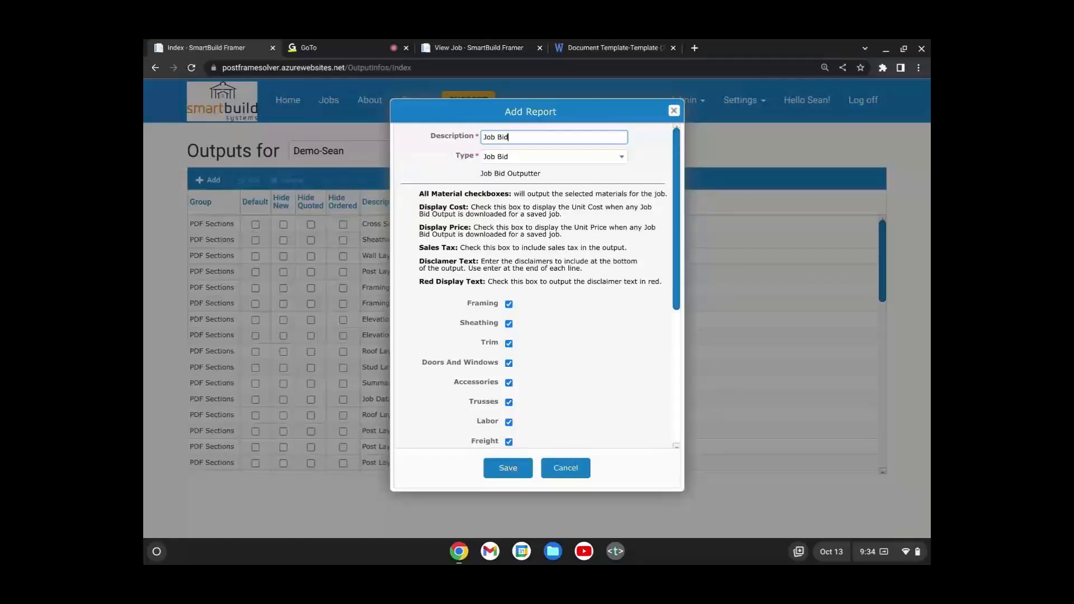
Step: Add '-this custom' to the Description, review the options, then cancel the new report
{"action": "type", "text": "-this "}
{"action": "type", "text": "custom"}
{"action": "scroll", "coordinate": [464, 336], "scroll_direction": "down", "scroll_amount": 2}
{"action": "scroll", "coordinate": [464, 335], "scroll_direction": "down", "scroll_amount": 2}
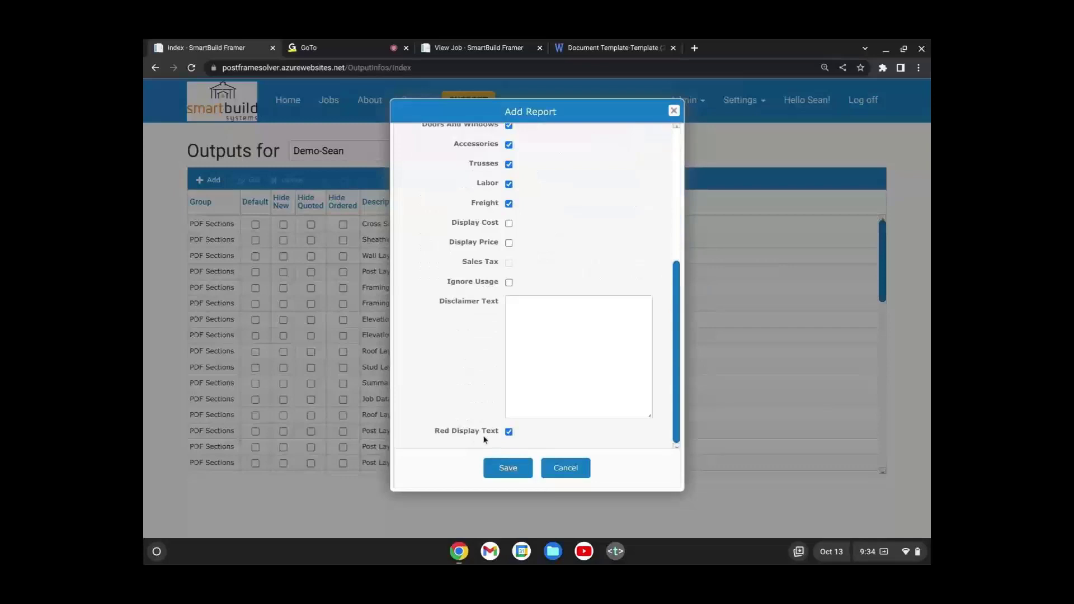
{"action": "scroll", "coordinate": [513, 245], "scroll_direction": "up", "scroll_amount": 3}
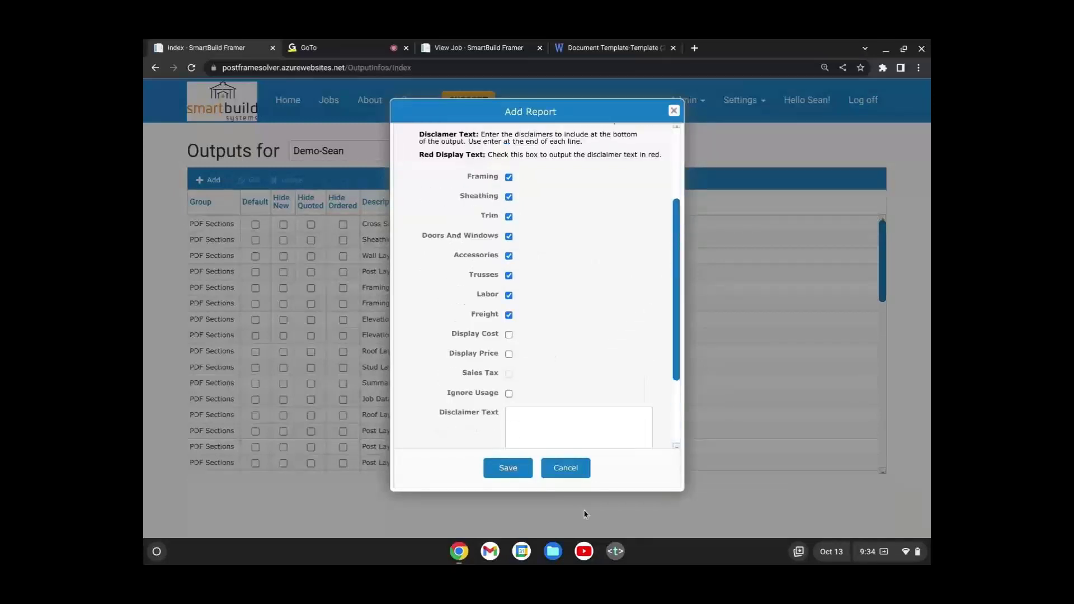
{"action": "left_click", "coordinate": [565, 469]}
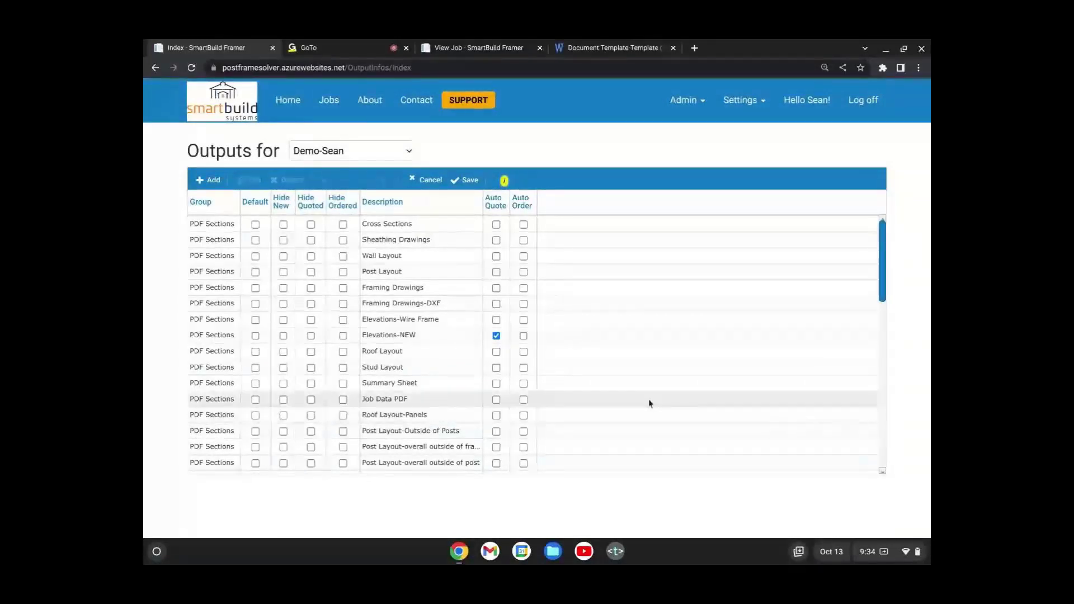
Step: Return to the home page, then open the Trusses settings table for Demo-Sean
{"action": "left_click", "coordinate": [741, 99]}
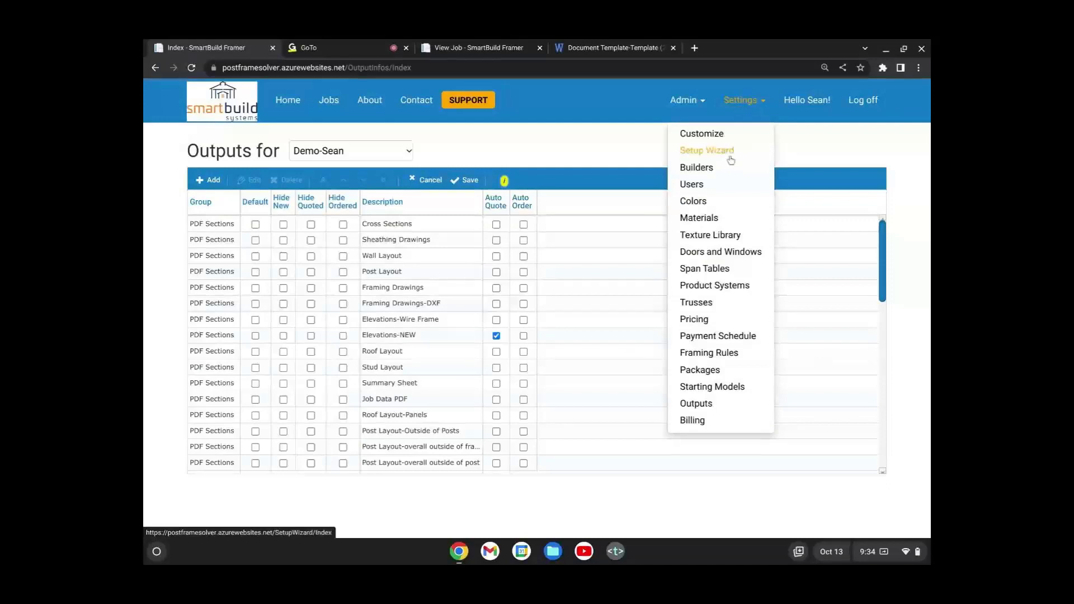
{"action": "left_click", "coordinate": [285, 120]}
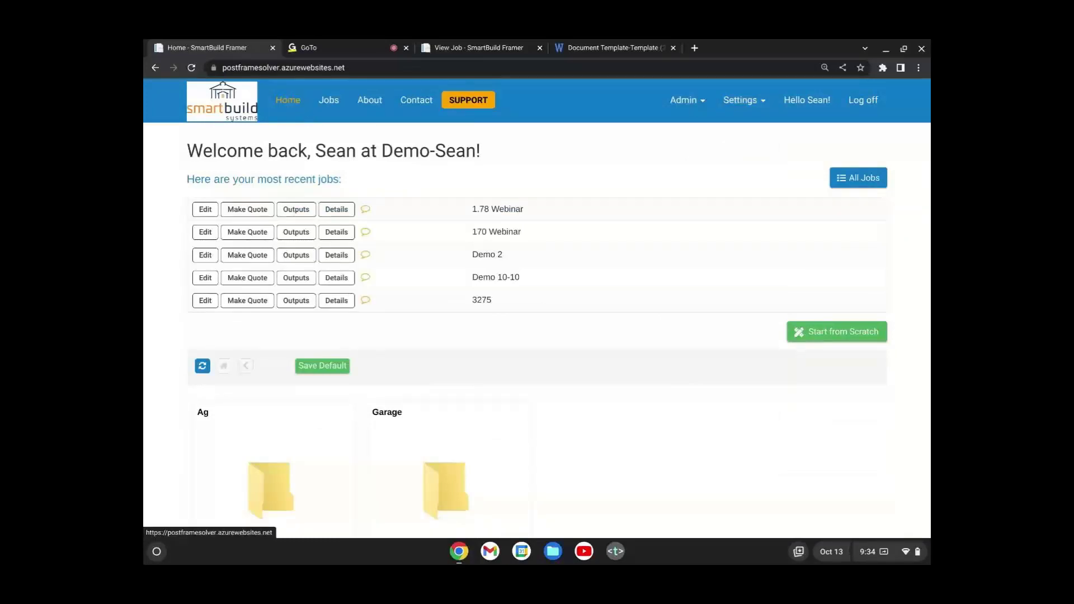
{"action": "left_click", "coordinate": [754, 119]}
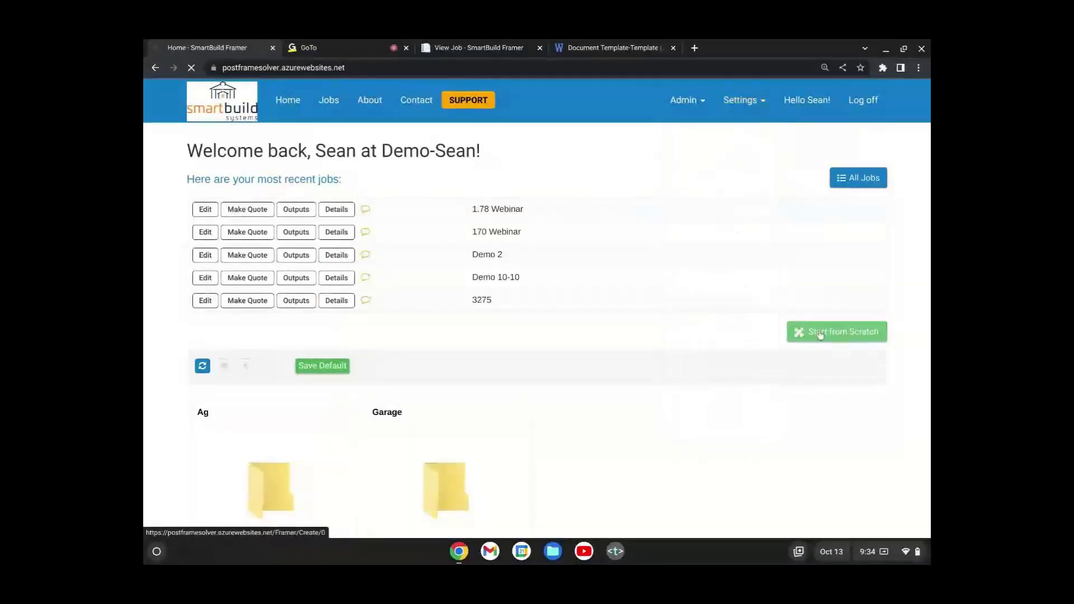
{"action": "left_click", "coordinate": [795, 336]}
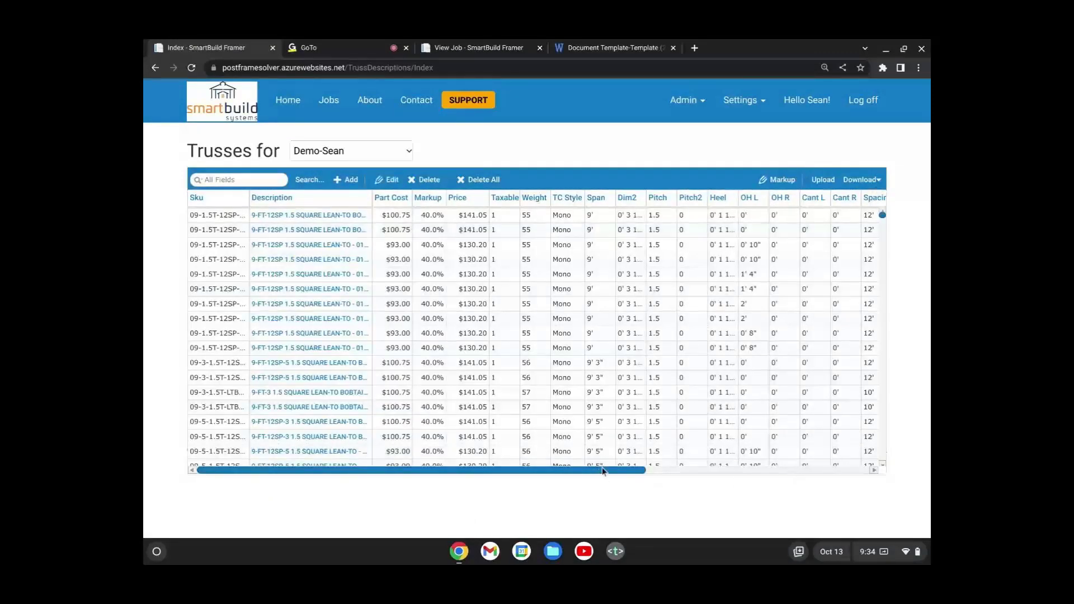
Step: Scroll the truss grid right and back to see further columns, then return home
{"action": "left_click_drag", "start_coordinate": [625, 473], "coordinate": [785, 479]}
{"action": "left_click_drag", "start_coordinate": [780, 476], "coordinate": [532, 474]}
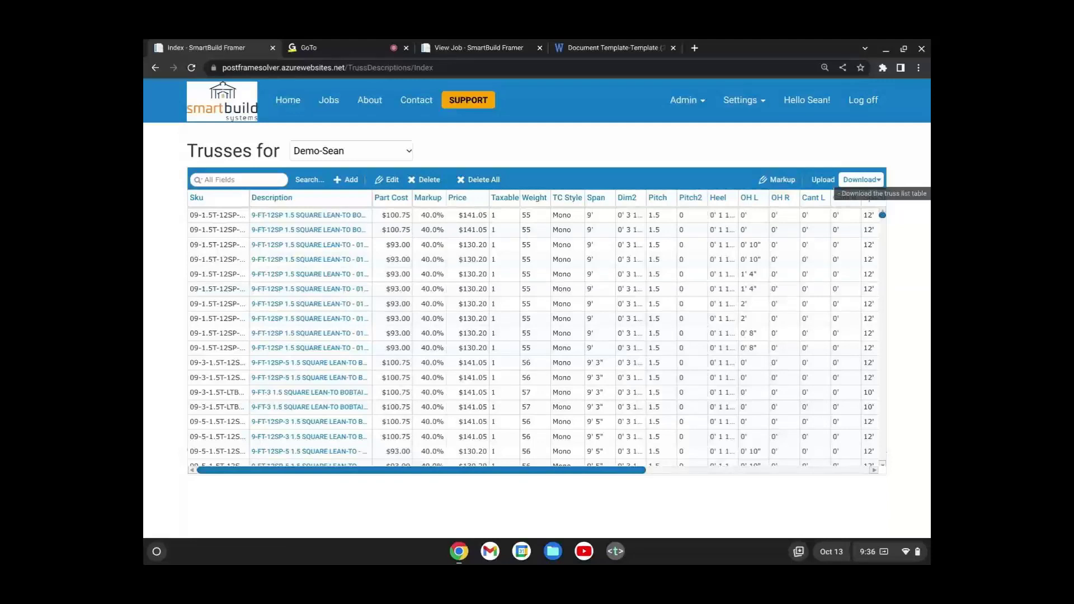
{"action": "left_click", "coordinate": [288, 99]}
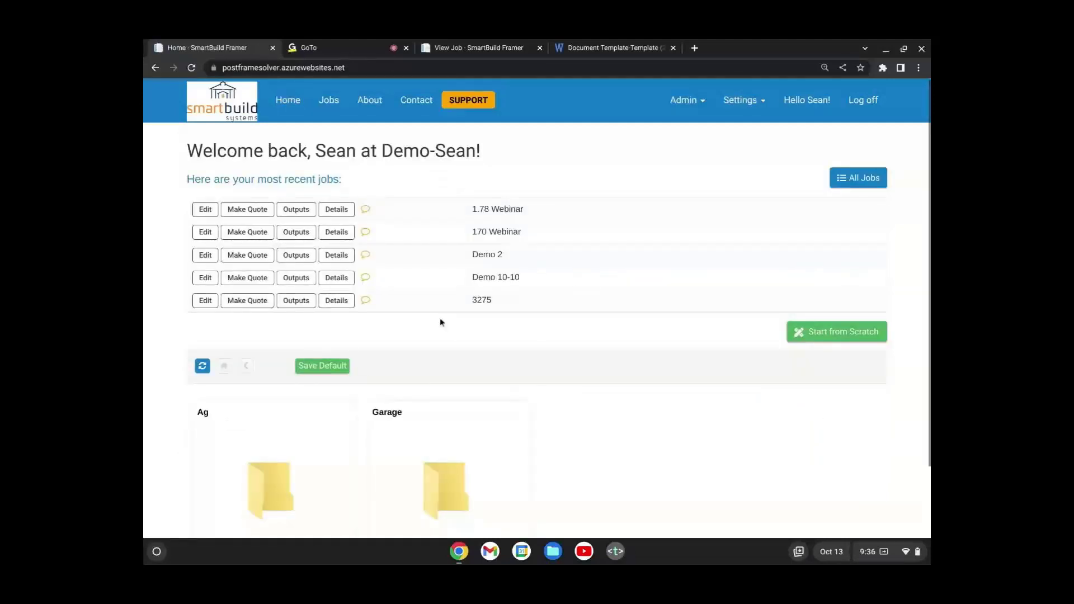
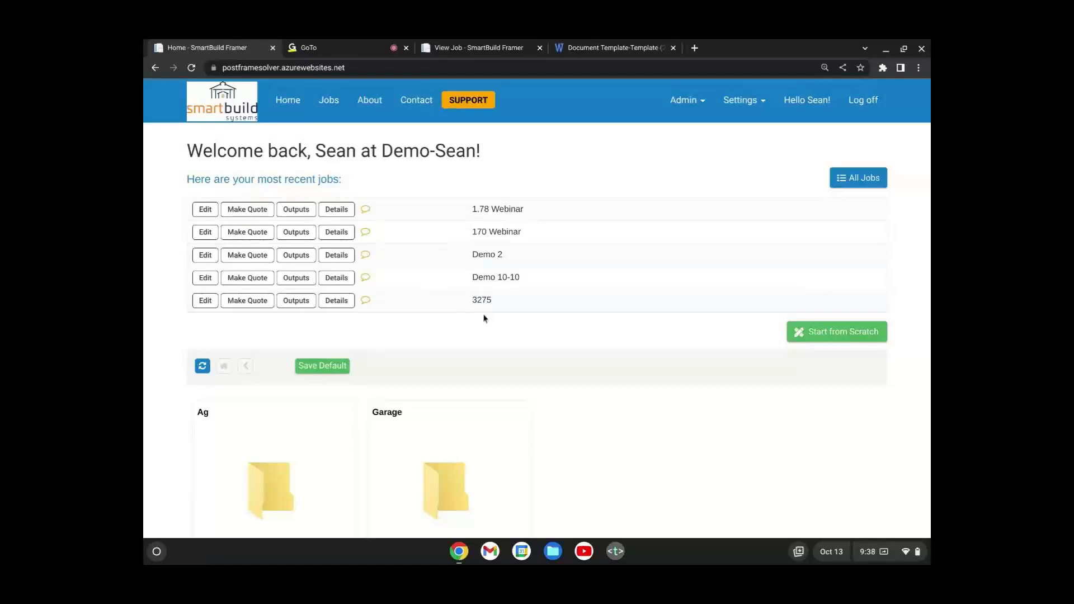
Step: Check the GoTo Meeting share, then make the other organizer in People the presenter
{"action": "left_click", "coordinate": [346, 52]}
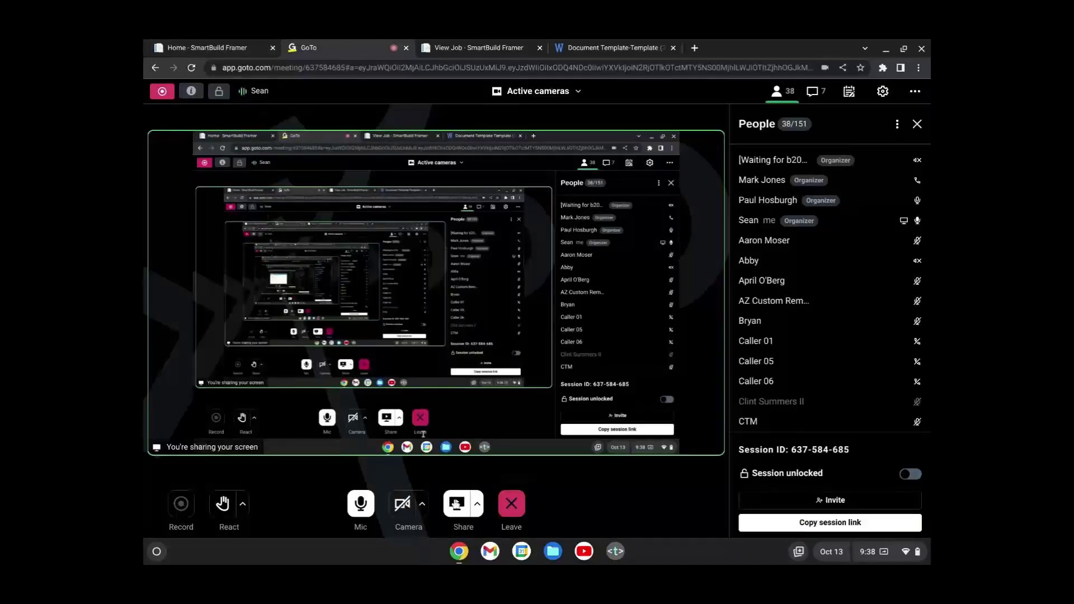
{"action": "key", "text": "ctrl+shift+Tab"}
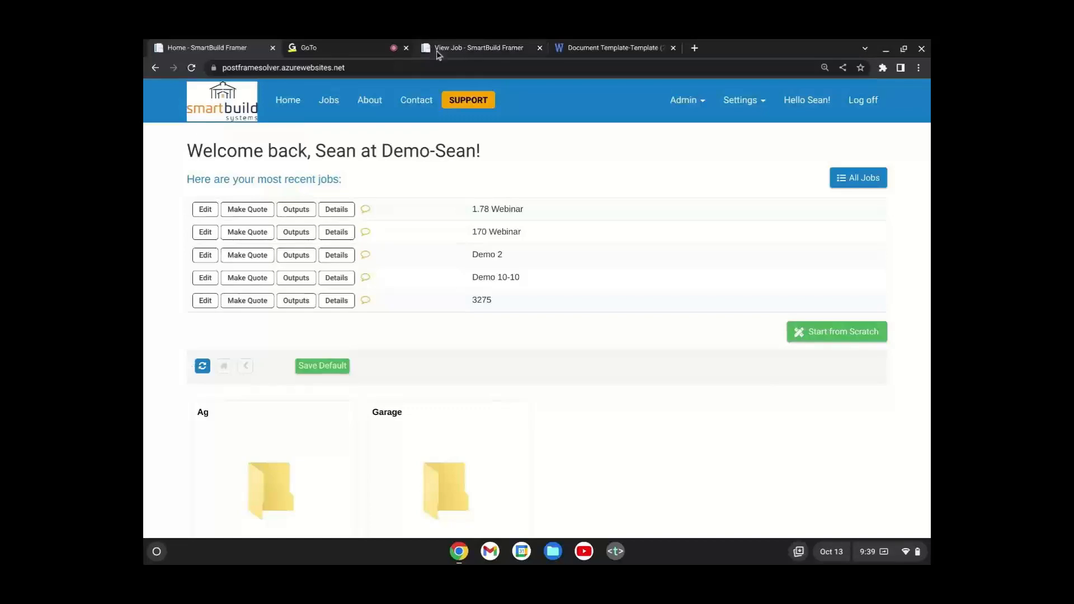
{"action": "left_click", "coordinate": [366, 49]}
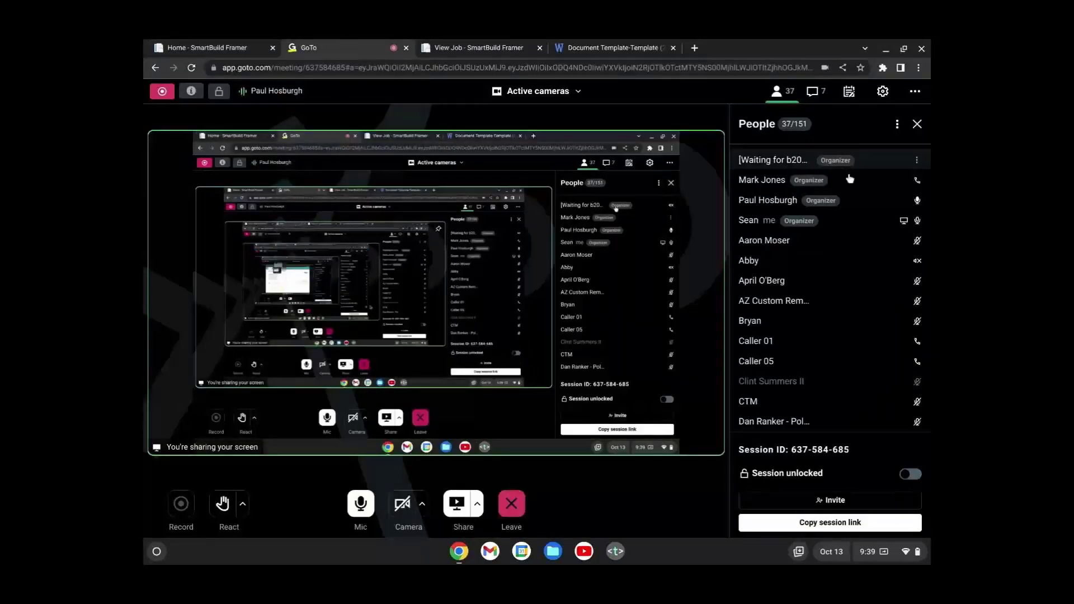
{"action": "left_click", "coordinate": [914, 201]}
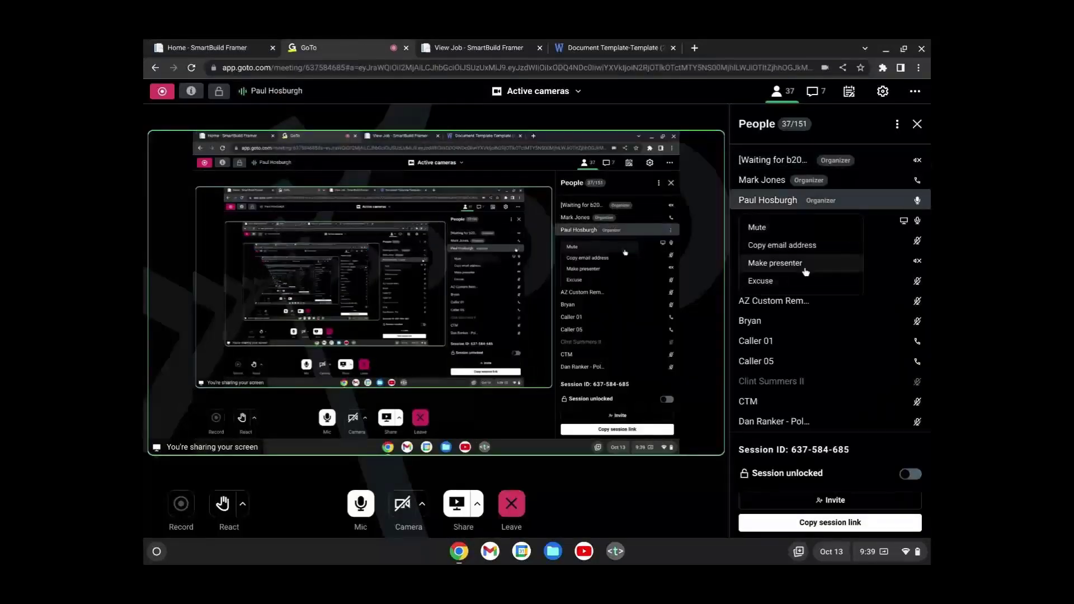
{"action": "left_click", "coordinate": [804, 265]}
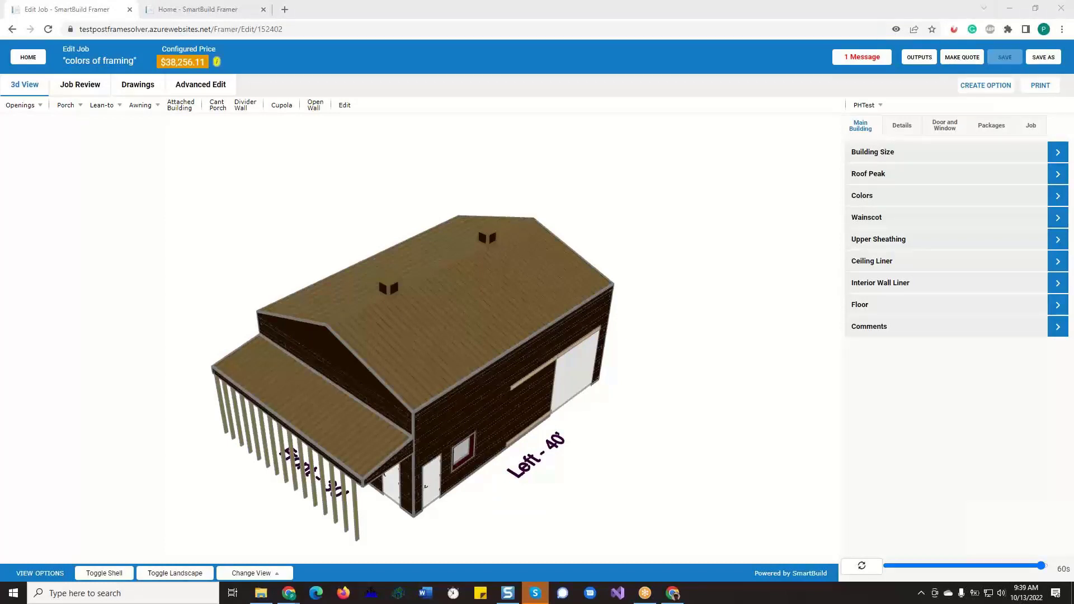
Step: Toggle the shell off to expose the olive girts and orange roof purlins
{"action": "left_click", "coordinate": [105, 575]}
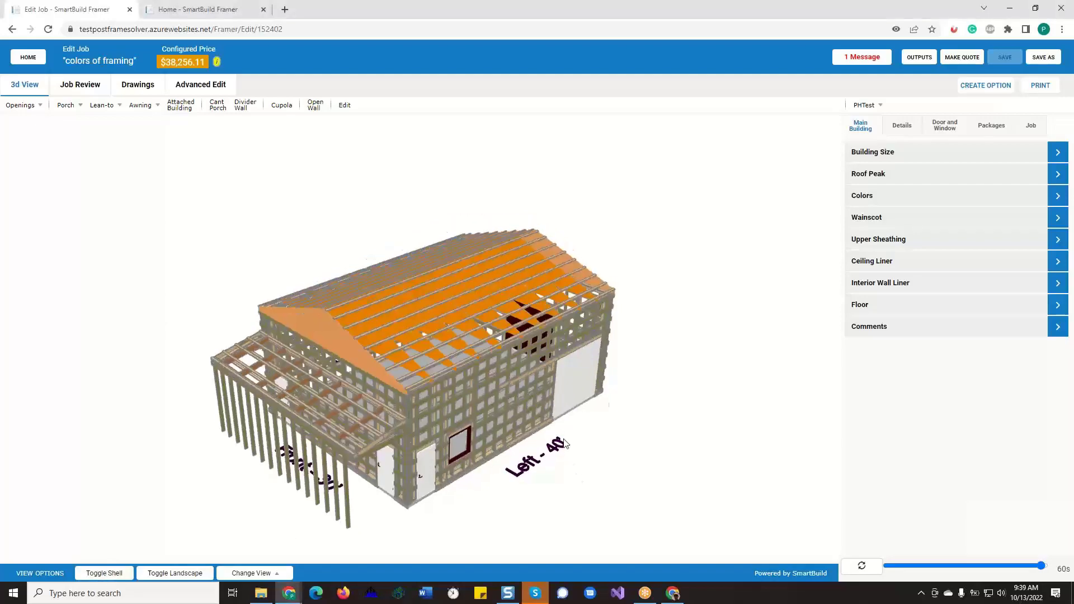
{"action": "left_click_drag", "start_coordinate": [581, 473], "coordinate": [546, 279]}
{"action": "scroll", "coordinate": [437, 346], "scroll_direction": "up", "scroll_amount": 10}
{"action": "scroll", "coordinate": [531, 258], "scroll_direction": "down", "scroll_amount": 3}
{"action": "left_click_drag", "start_coordinate": [523, 240], "coordinate": [518, 254]}
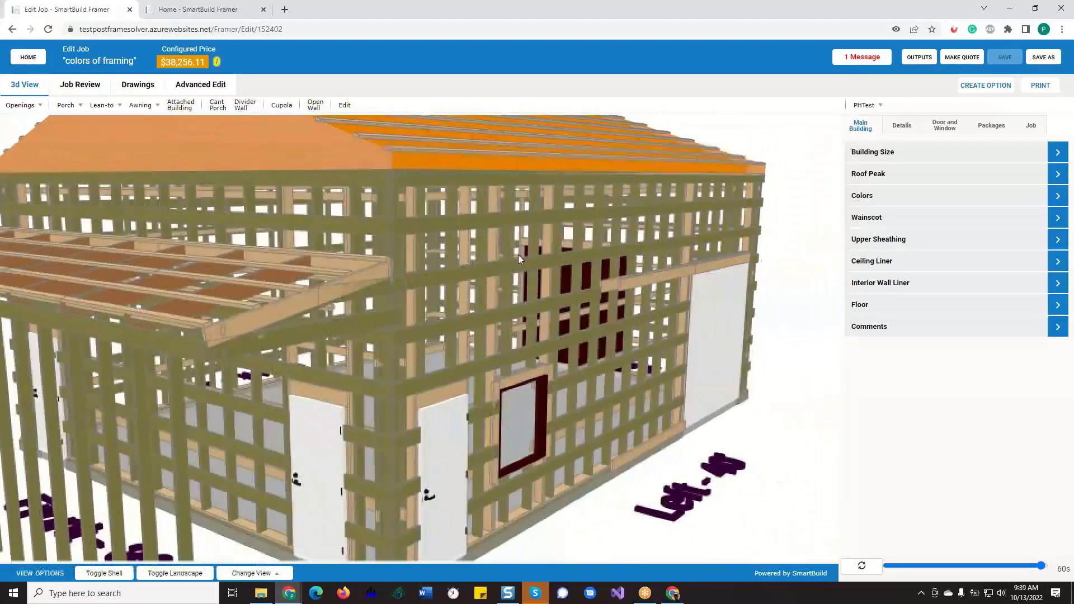
Step: Set the Wall Framing type to Post Frame in Details and inspect the new side framing
{"action": "left_click", "coordinate": [902, 125]}
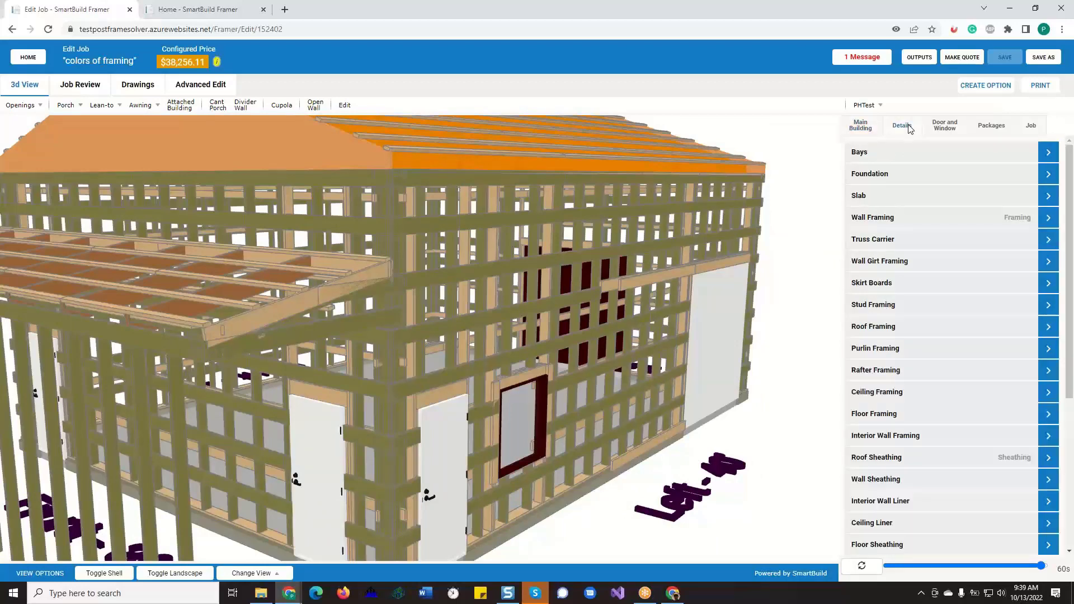
{"action": "left_click", "coordinate": [906, 221]}
{"action": "left_click", "coordinate": [952, 246]}
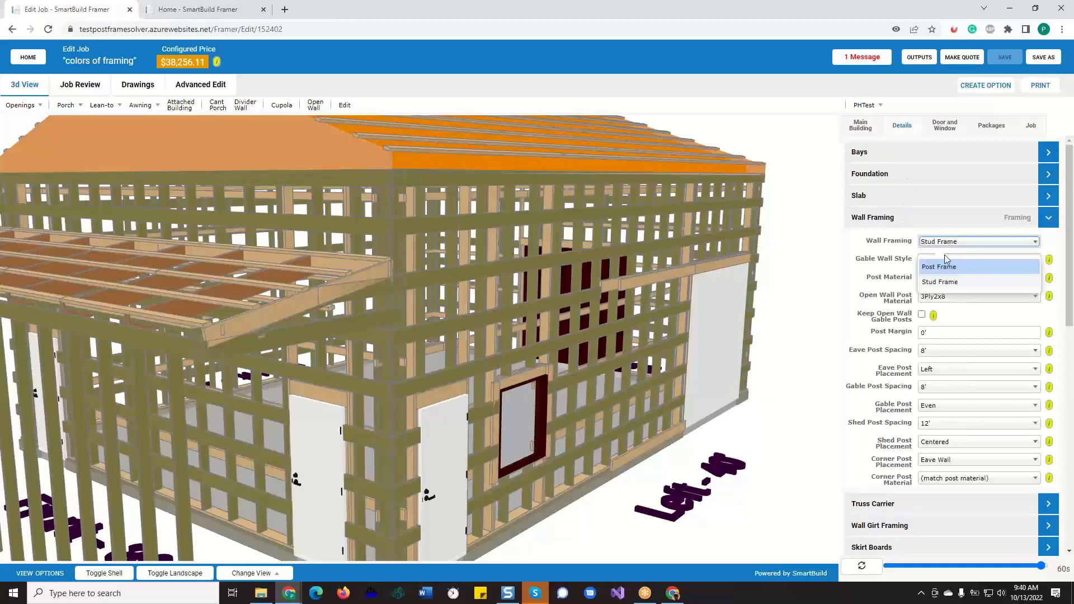
{"action": "left_click", "coordinate": [949, 267]}
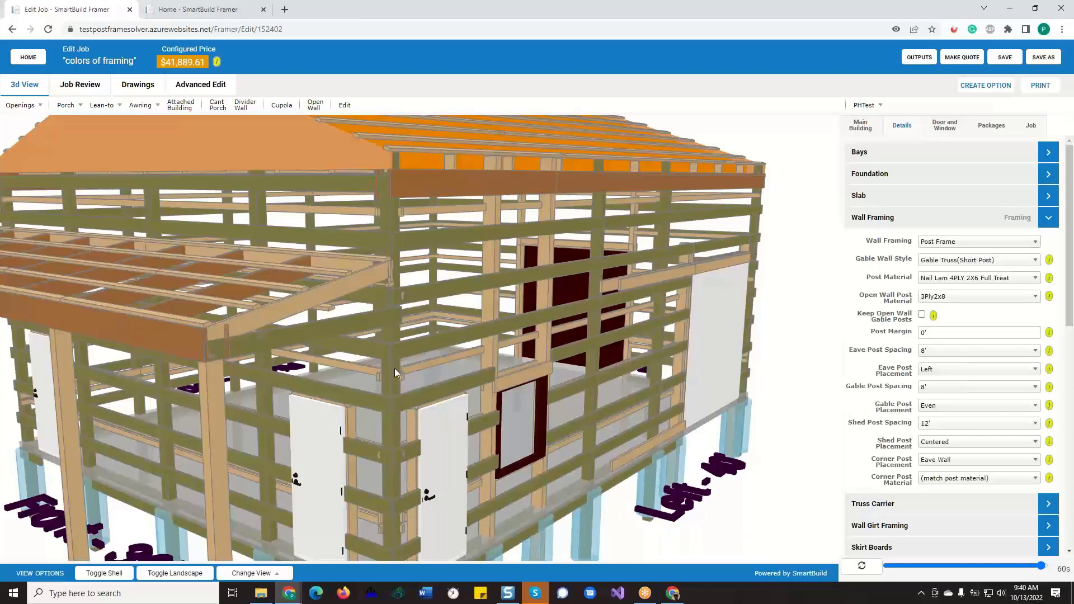
{"action": "left_click_drag", "start_coordinate": [395, 369], "coordinate": [384, 371]}
{"action": "scroll", "coordinate": [410, 381], "scroll_direction": "up", "scroll_amount": 3}
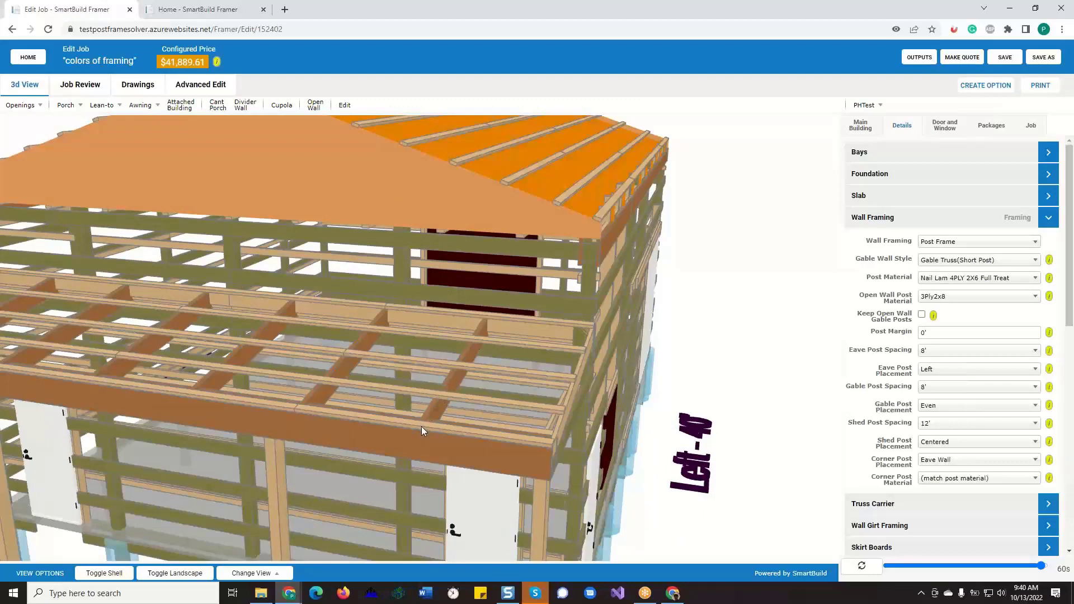
{"action": "left_click_drag", "start_coordinate": [422, 426], "coordinate": [456, 378]}
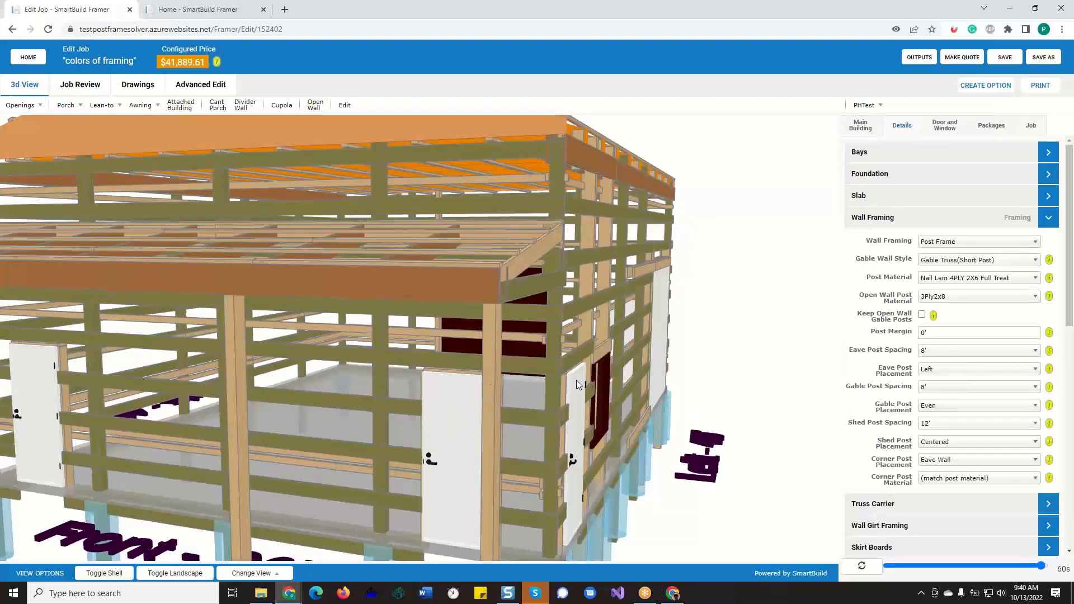
{"action": "left_click_drag", "start_coordinate": [648, 366], "coordinate": [587, 362]}
{"action": "scroll", "coordinate": [551, 369], "scroll_direction": "down", "scroll_amount": 5}
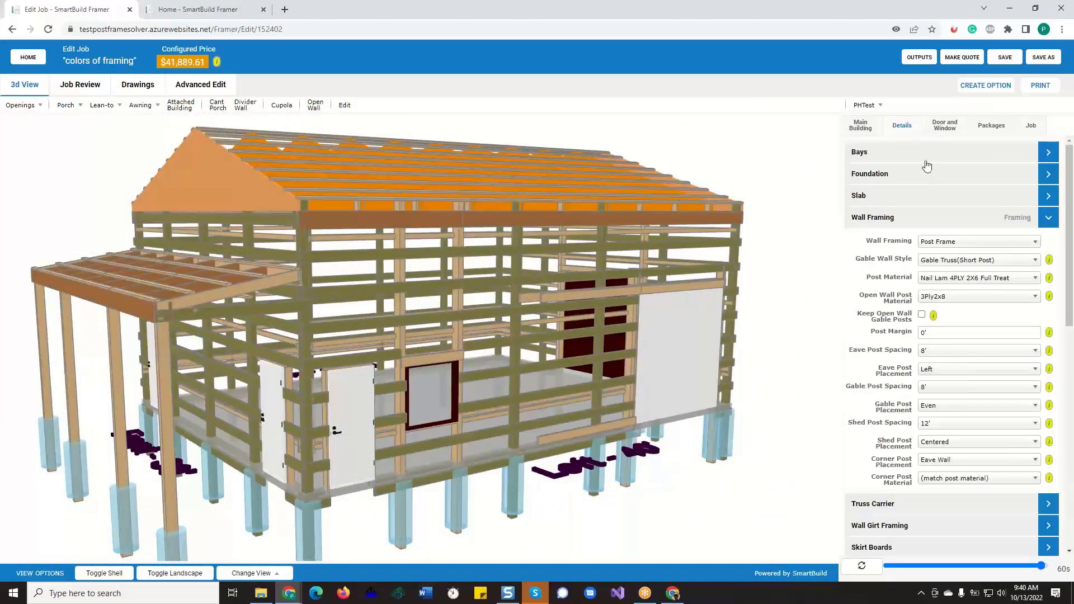
Step: Change the wall girt material to STEEL BOX GIRT 15X35 and rebuild the model
{"action": "left_click", "coordinate": [906, 219]}
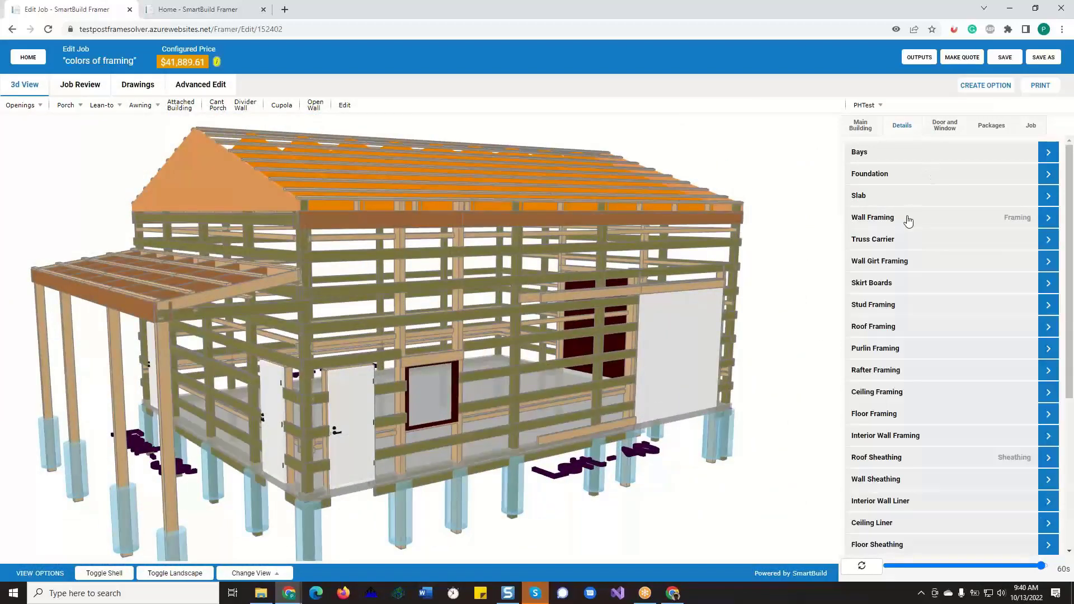
{"action": "left_click", "coordinate": [903, 264]}
{"action": "left_click", "coordinate": [951, 323]}
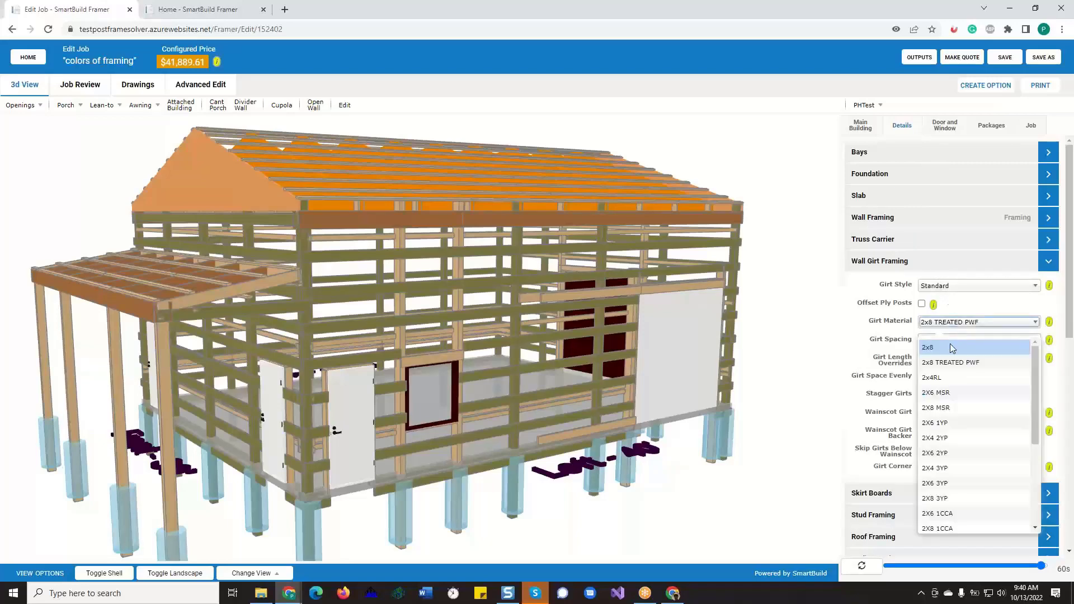
{"action": "scroll", "coordinate": [962, 425], "scroll_direction": "down", "scroll_amount": 5}
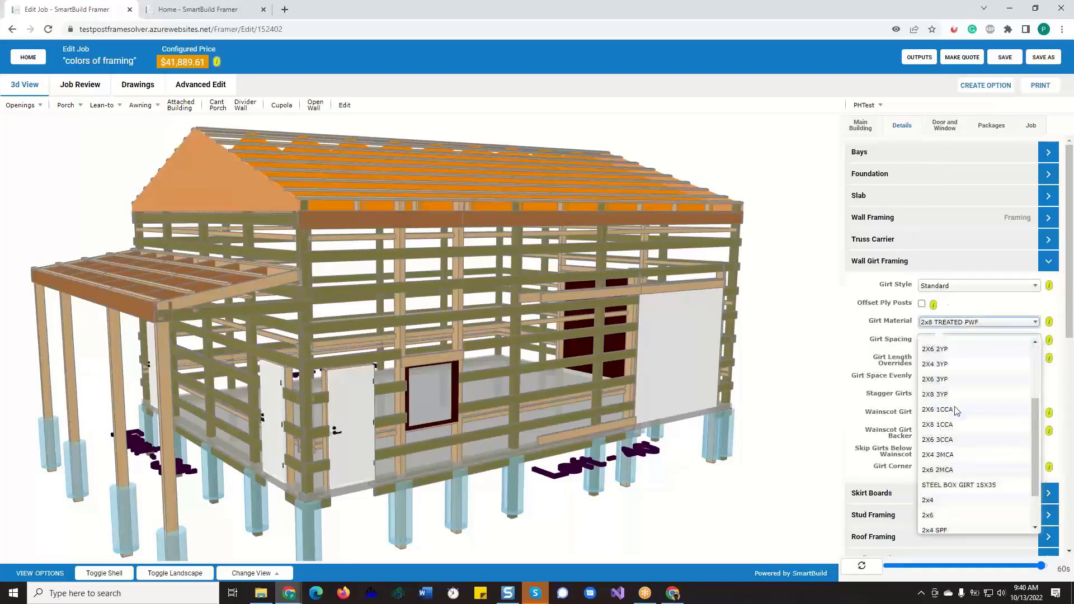
{"action": "left_click", "coordinate": [964, 478]}
{"action": "left_click", "coordinate": [860, 573]}
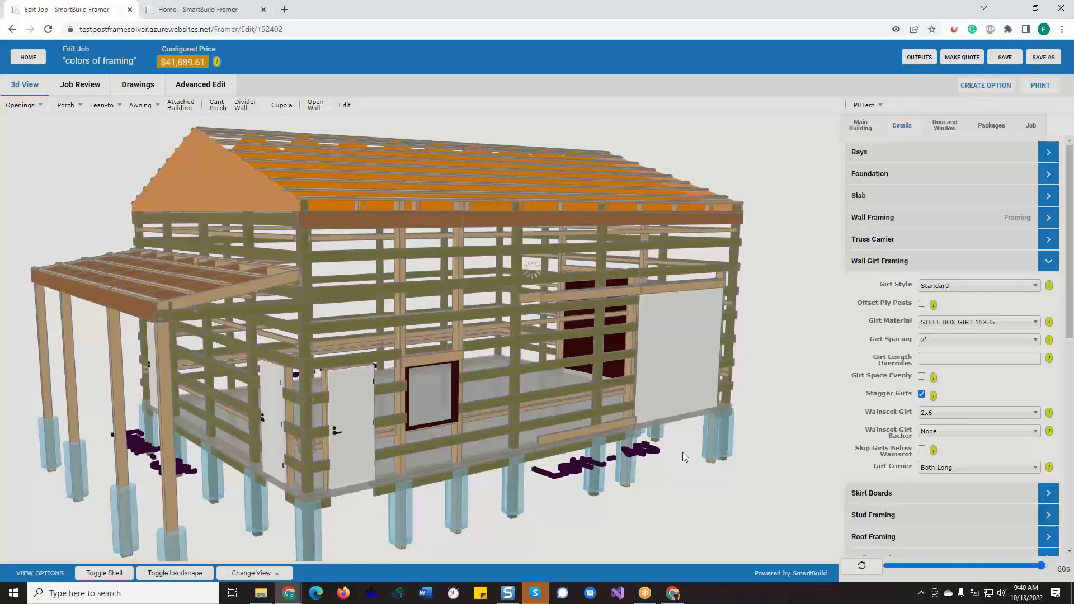
Step: Zoom and rotate the 3D view to inspect the new steel girts
{"action": "scroll", "coordinate": [541, 375], "scroll_direction": "up", "scroll_amount": 3}
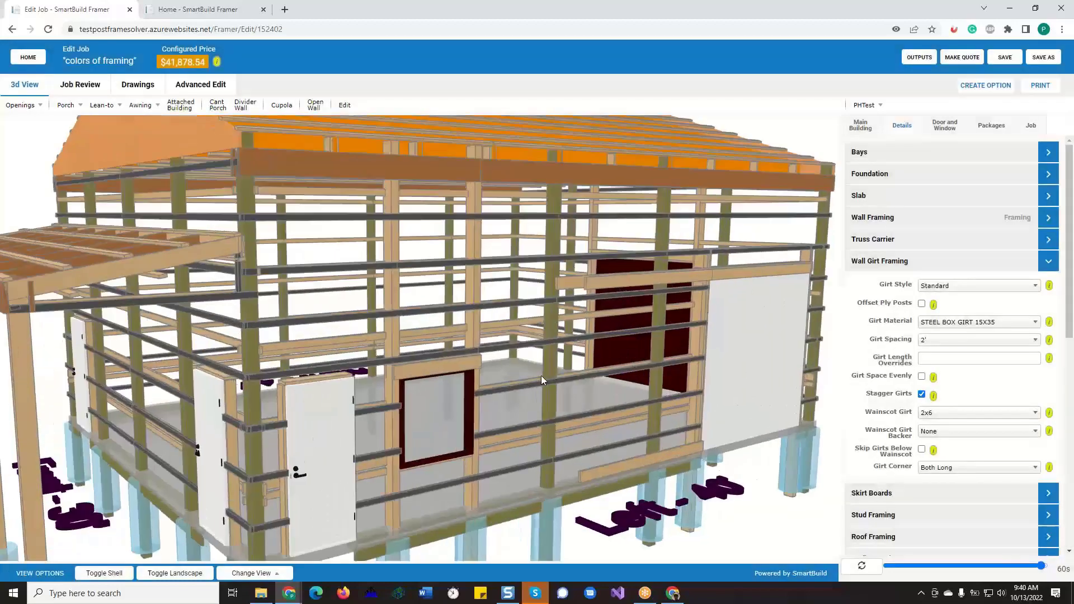
{"action": "scroll", "coordinate": [541, 375], "scroll_direction": "up", "scroll_amount": 5}
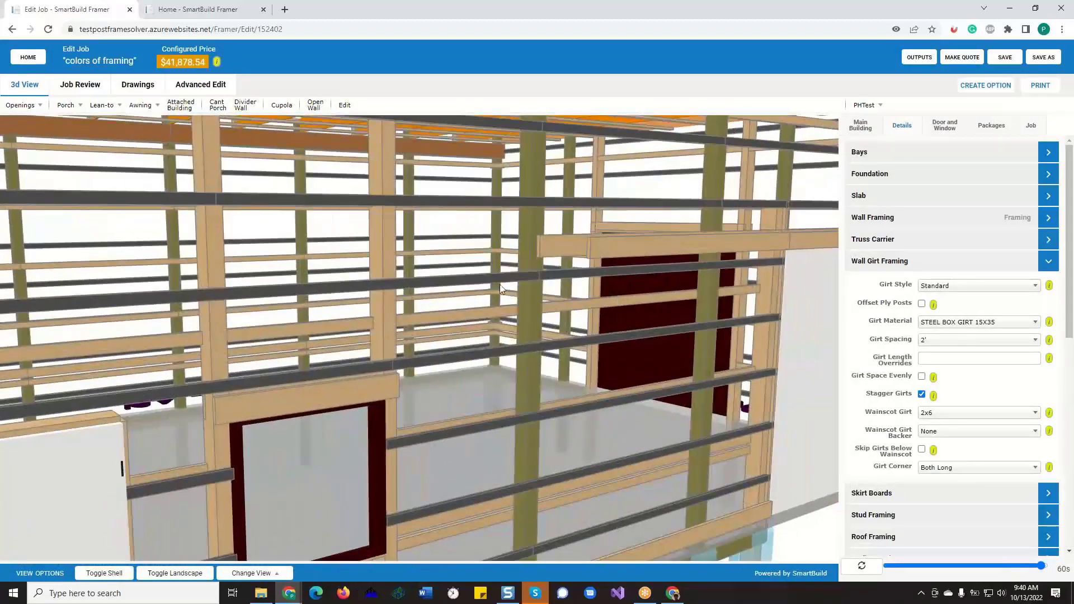
{"action": "scroll", "coordinate": [452, 400], "scroll_direction": "down", "scroll_amount": 2}
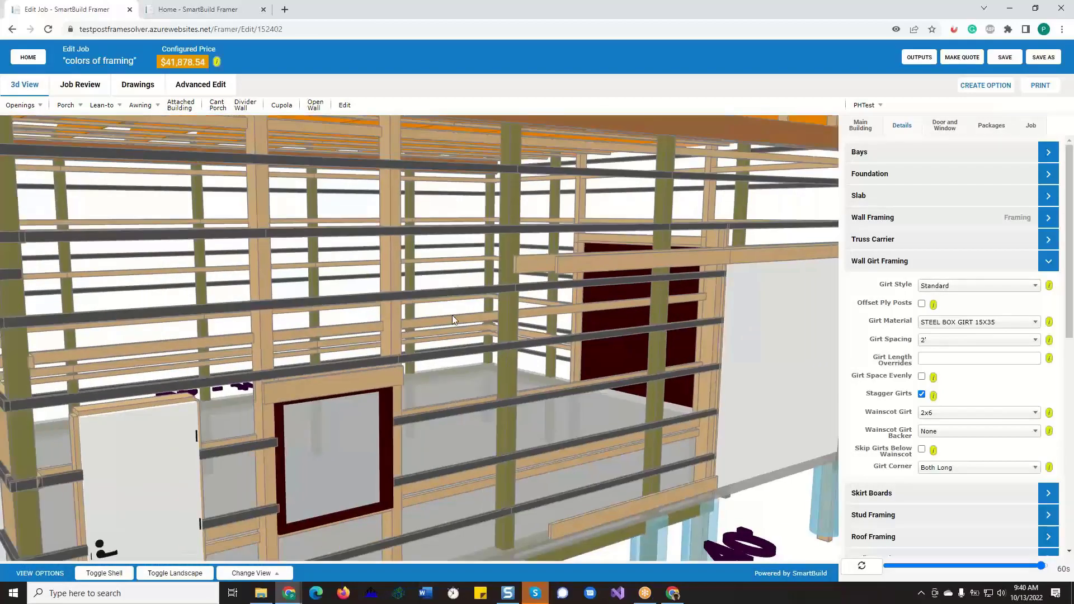
{"action": "mouse_move", "coordinate": [464, 368]}
{"action": "left_mouse_down"}
{"action": "mouse_move", "coordinate": [497, 380]}
{"action": "mouse_move", "coordinate": [486, 367]}
{"action": "mouse_move", "coordinate": [518, 394]}
{"action": "mouse_move", "coordinate": [512, 401]}
{"action": "mouse_move", "coordinate": [531, 397]}
{"action": "mouse_move", "coordinate": [484, 395]}
{"action": "mouse_move", "coordinate": [502, 432]}
{"action": "mouse_move", "coordinate": [492, 411]}
{"action": "mouse_move", "coordinate": [549, 411]}
{"action": "mouse_move", "coordinate": [610, 430]}
{"action": "mouse_move", "coordinate": [456, 417]}
{"action": "mouse_move", "coordinate": [576, 412]}
{"action": "mouse_move", "coordinate": [466, 383]}
{"action": "mouse_move", "coordinate": [468, 357]}
{"action": "left_mouse_up"}
{"action": "scroll", "coordinate": [567, 422], "scroll_direction": "up", "scroll_amount": 5}
{"action": "scroll", "coordinate": [447, 359], "scroll_direction": "down", "scroll_amount": 10}
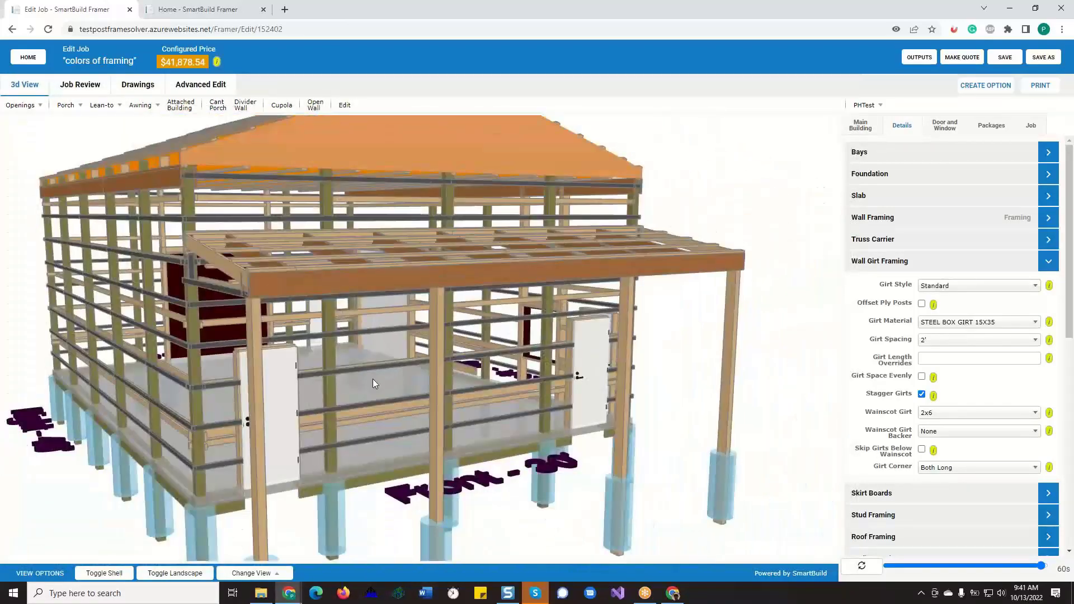
Step: Orbit to the porch side and left wall, then view building and porch from above
{"action": "left_click_drag", "start_coordinate": [374, 384], "coordinate": [243, 336]}
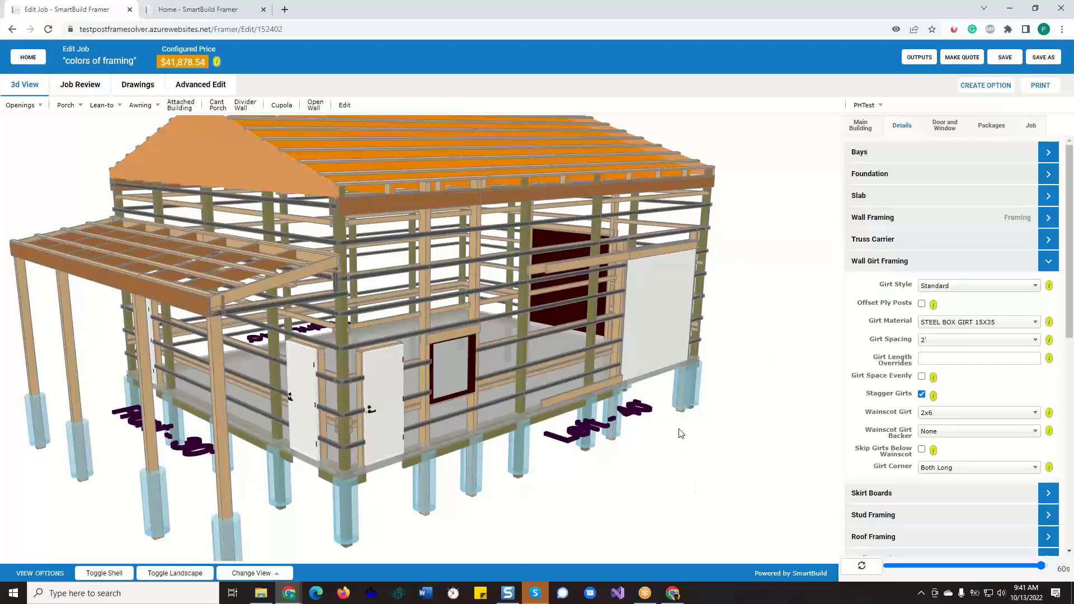
{"action": "left_click_drag", "start_coordinate": [694, 442], "coordinate": [616, 425]}
{"action": "scroll", "coordinate": [393, 288], "scroll_direction": "up", "scroll_amount": 5}
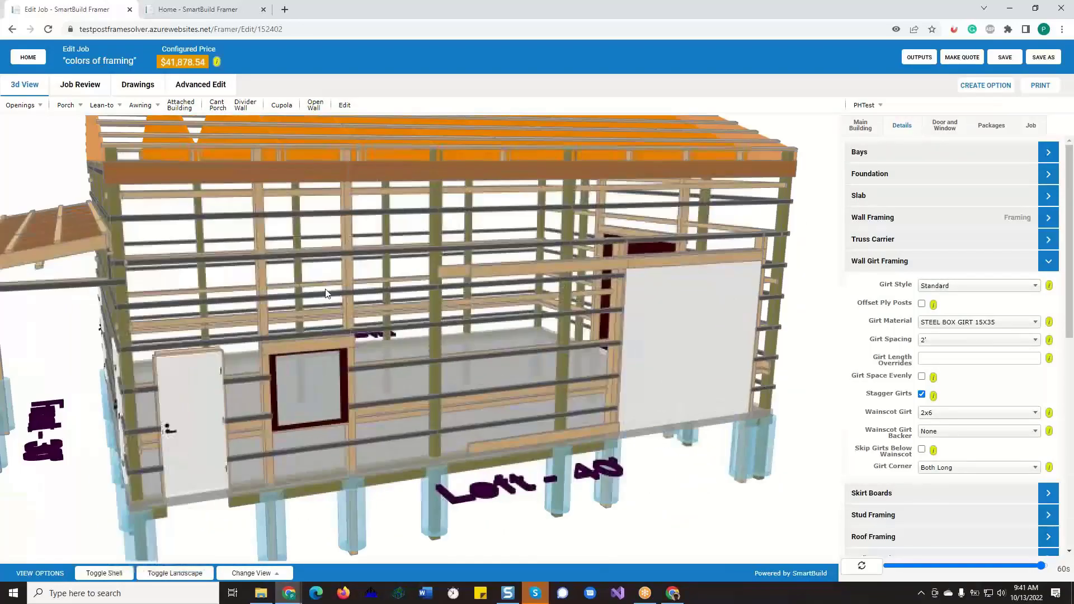
{"action": "scroll", "coordinate": [451, 302], "scroll_direction": "down", "scroll_amount": 5}
{"action": "left_click_drag", "start_coordinate": [452, 302], "coordinate": [508, 441]}
{"action": "scroll", "coordinate": [523, 469], "scroll_direction": "up", "scroll_amount": 3}
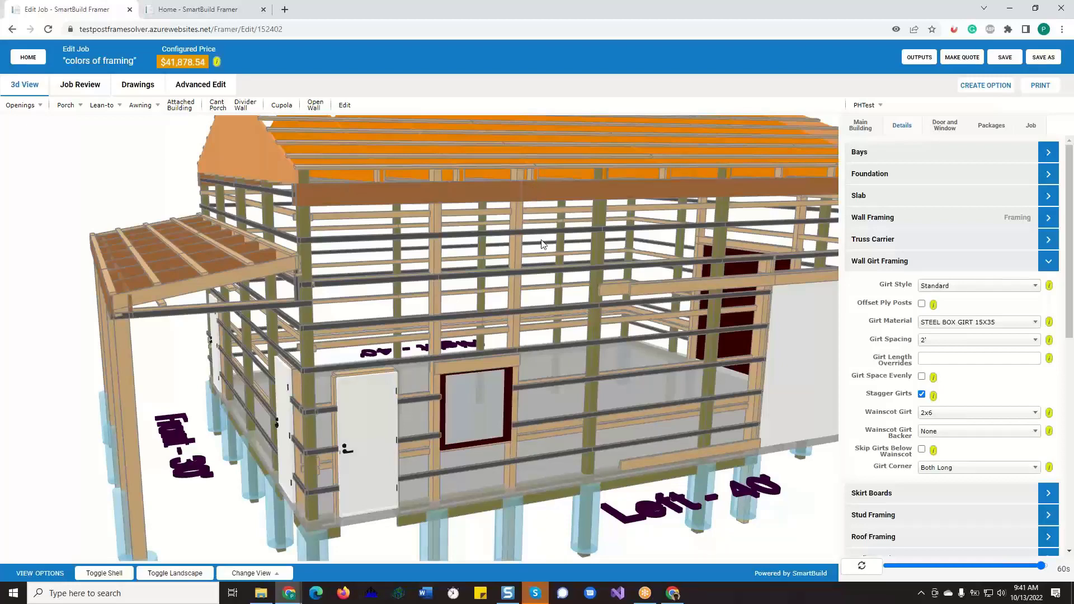
{"action": "left_click_drag", "start_coordinate": [524, 330], "coordinate": [593, 393]}
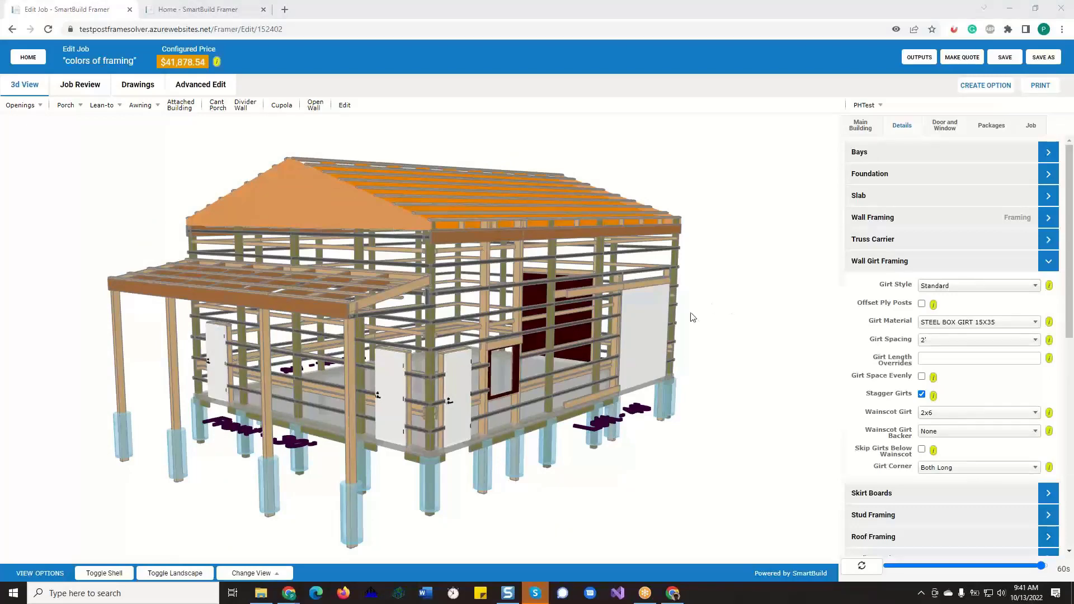
{"action": "left_click_drag", "start_coordinate": [692, 317], "coordinate": [694, 329]}
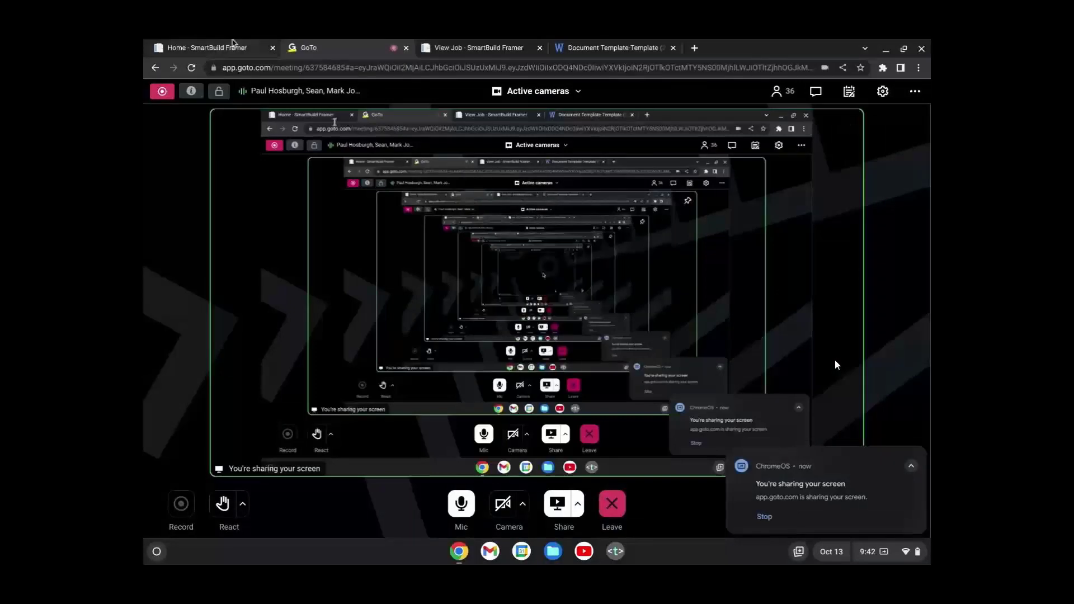
Step: Return to the Home - SmartBuild Framer tab and close the screen-sharing notice
{"action": "left_click", "coordinate": [233, 47]}
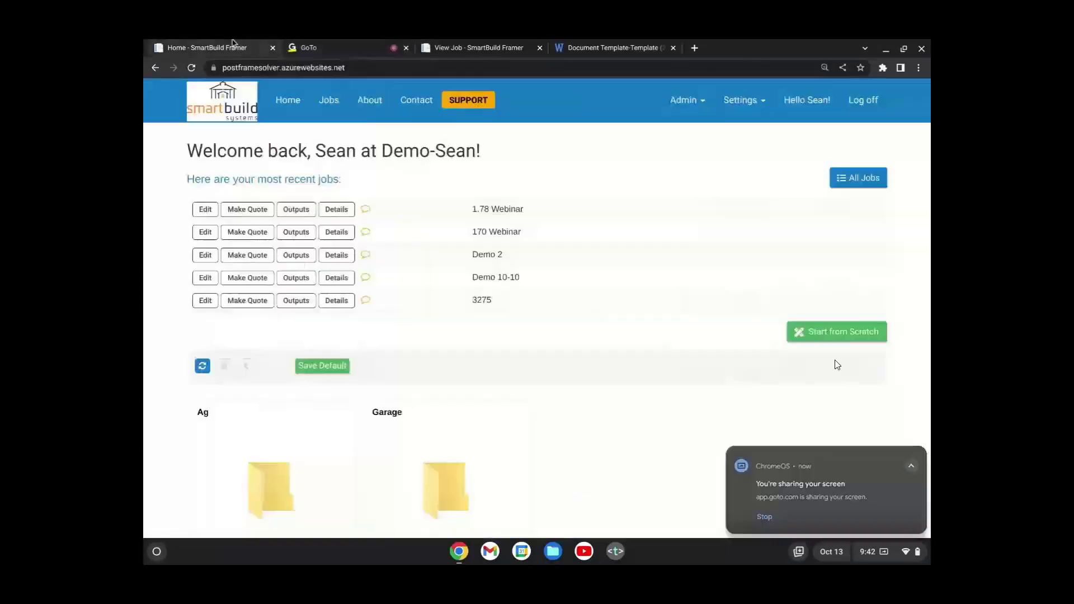
{"action": "left_click", "coordinate": [920, 454]}
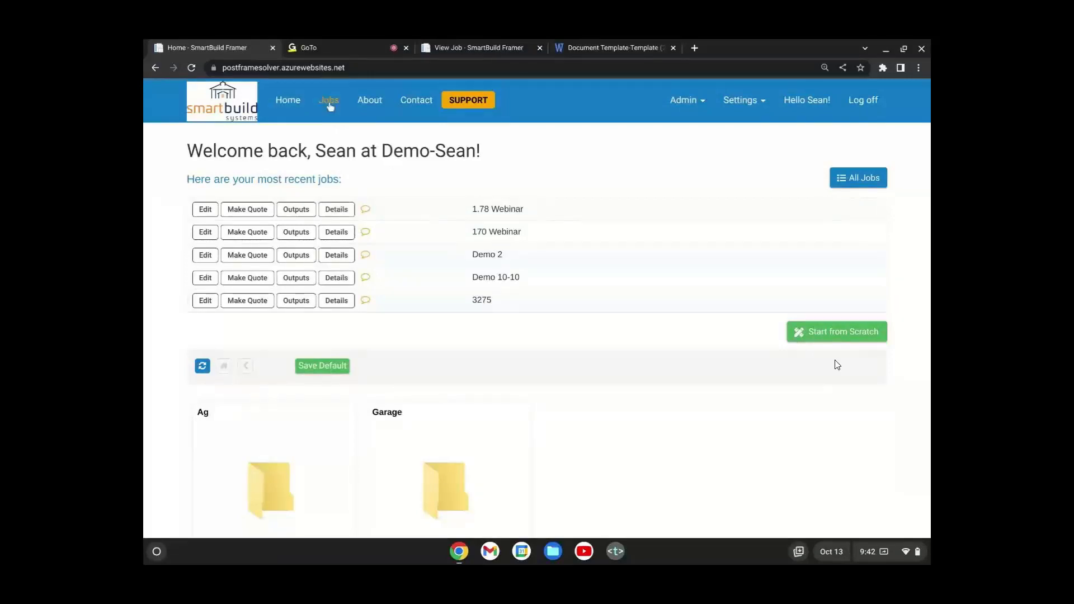
Step: Copy the Read Only Link from the 1.78 Webinar job details
{"action": "left_click", "coordinate": [343, 211]}
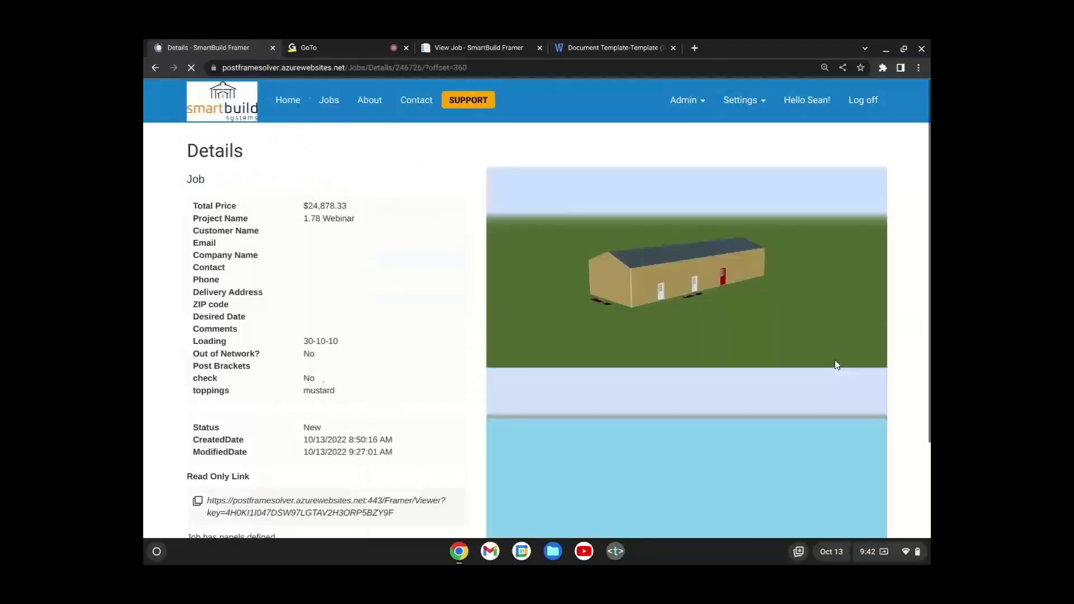
{"action": "scroll", "coordinate": [318, 374], "scroll_direction": "down", "scroll_amount": 1}
{"action": "scroll", "coordinate": [318, 374], "scroll_direction": "down", "scroll_amount": 1}
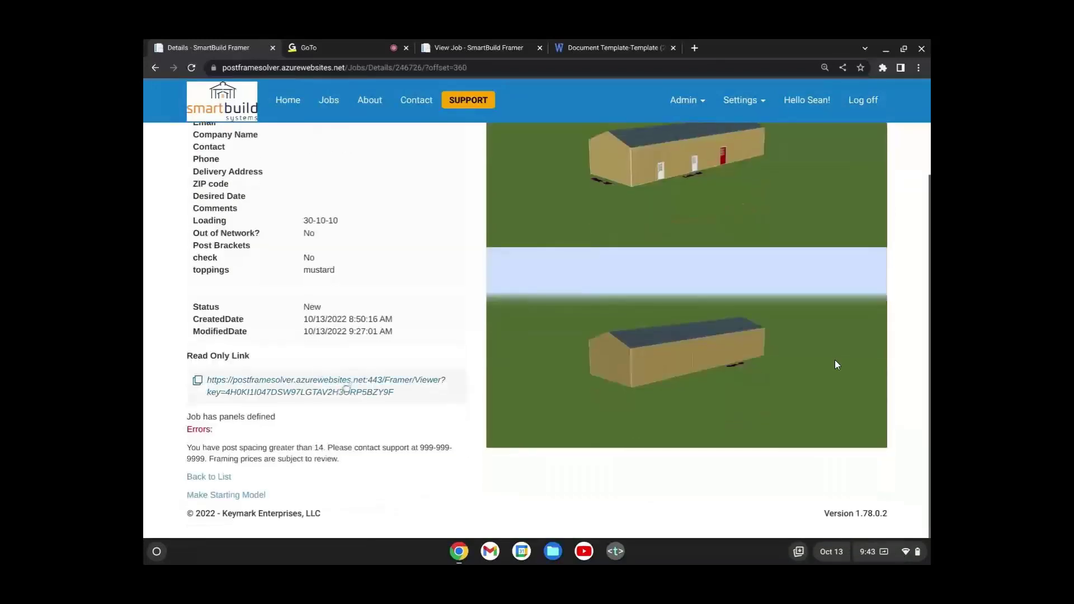
{"action": "left_click", "coordinate": [198, 381]}
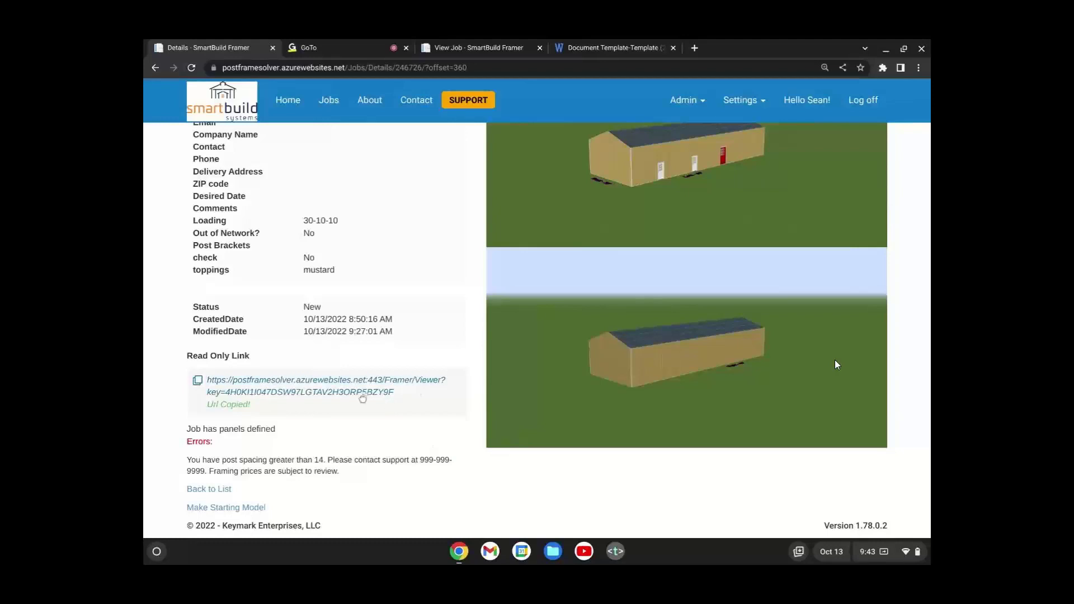
{"action": "left_click", "coordinate": [617, 49]}
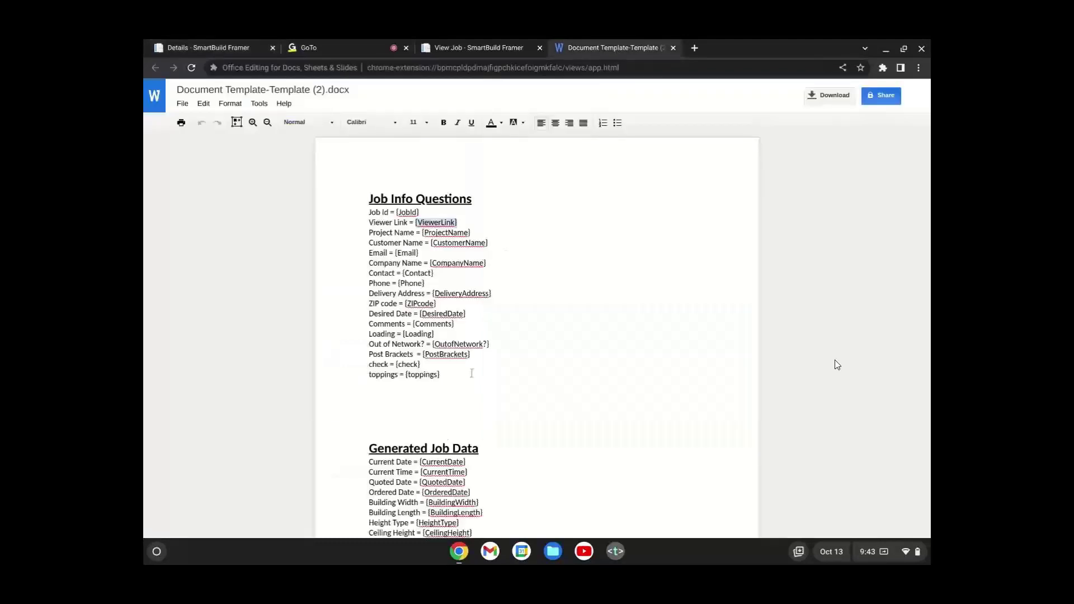
Step: Paste the viewer URL below 'toppings = {toppings}' and select the {ViewerLink} placeholder
{"action": "key", "text": "Return"}
{"action": "key", "text": "Return"}
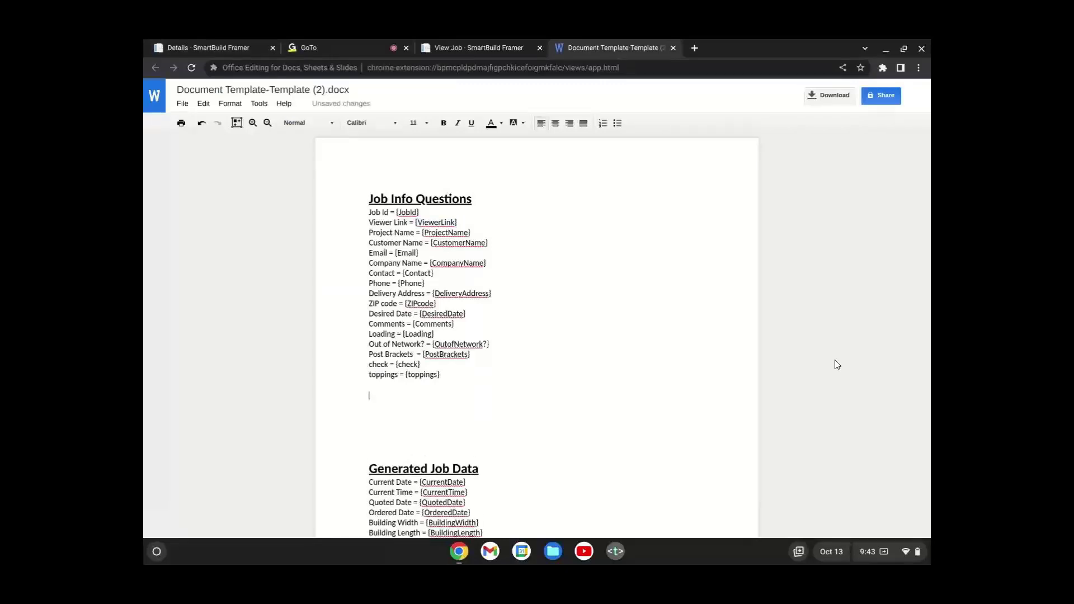
{"action": "key", "text": "ctrl+v"}
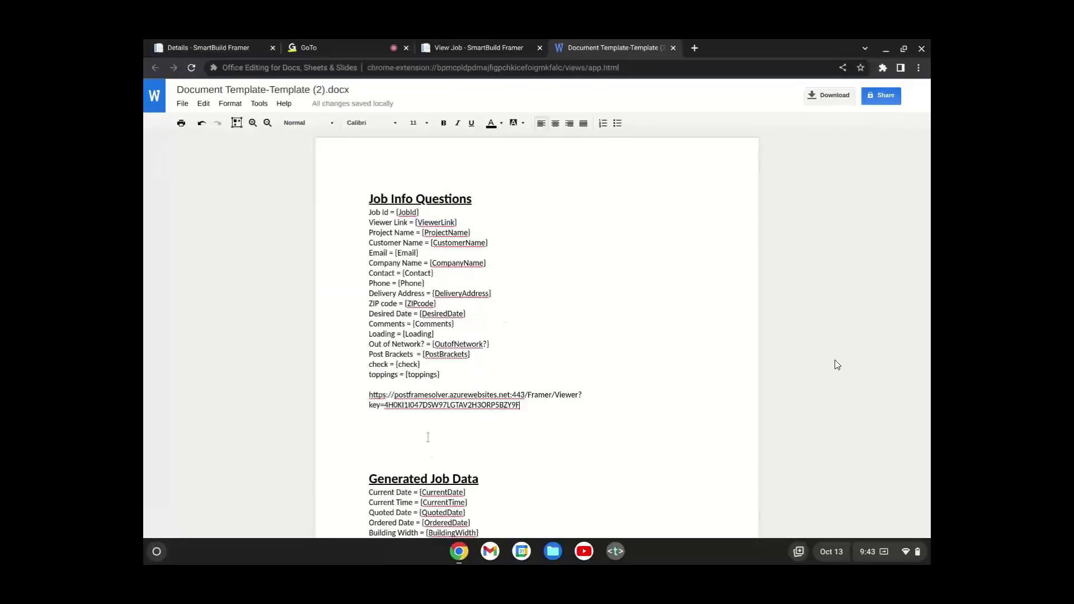
{"action": "key", "text": "Up"}
{"action": "key", "text": "Home"}
{"action": "key", "text": "Up"}
{"action": "key", "text": "Up"}
{"action": "key", "text": "Up"}
{"action": "key", "text": "Up"}
{"action": "key", "text": "Up"}
{"action": "key", "text": "Up"}
{"action": "key", "text": "Up"}
{"action": "key", "text": "Up"}
{"action": "key", "text": "Up"}
{"action": "key", "text": "Up"}
{"action": "key", "text": "Up"}
{"action": "key", "text": "Up"}
{"action": "key", "text": "Up"}
{"action": "key", "text": "Up"}
{"action": "key", "text": "Up"}
{"action": "key", "text": "Up"}
{"action": "key", "text": "Up"}
{"action": "key", "text": "ctrl+shift+Left"}
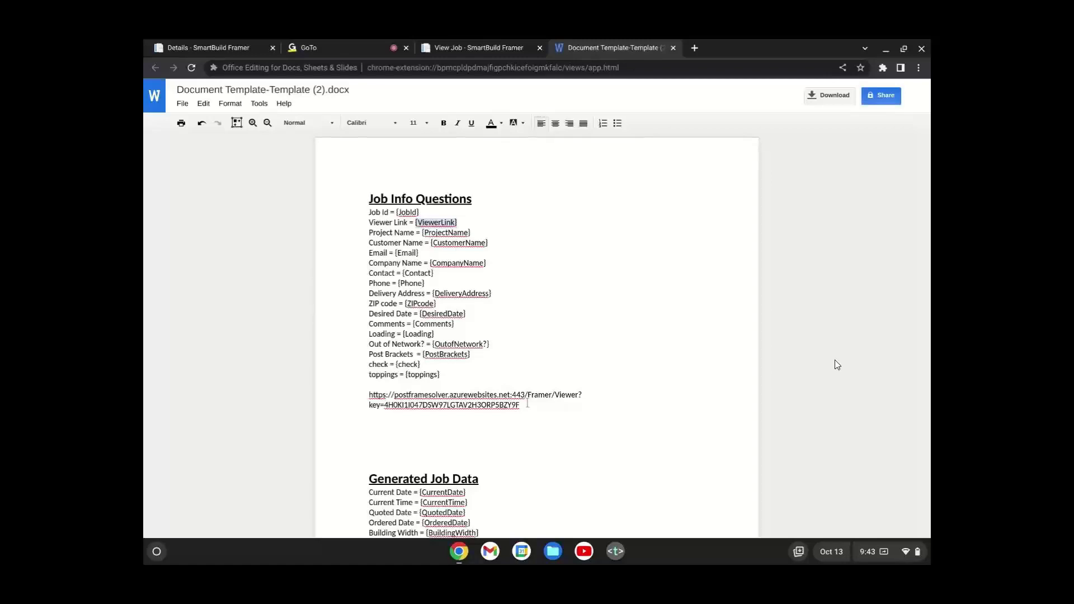
Step: View the 1.78 Webinar read-only link with roof and siding shown, orbiting to the gable end
{"action": "left_click", "coordinate": [473, 56]}
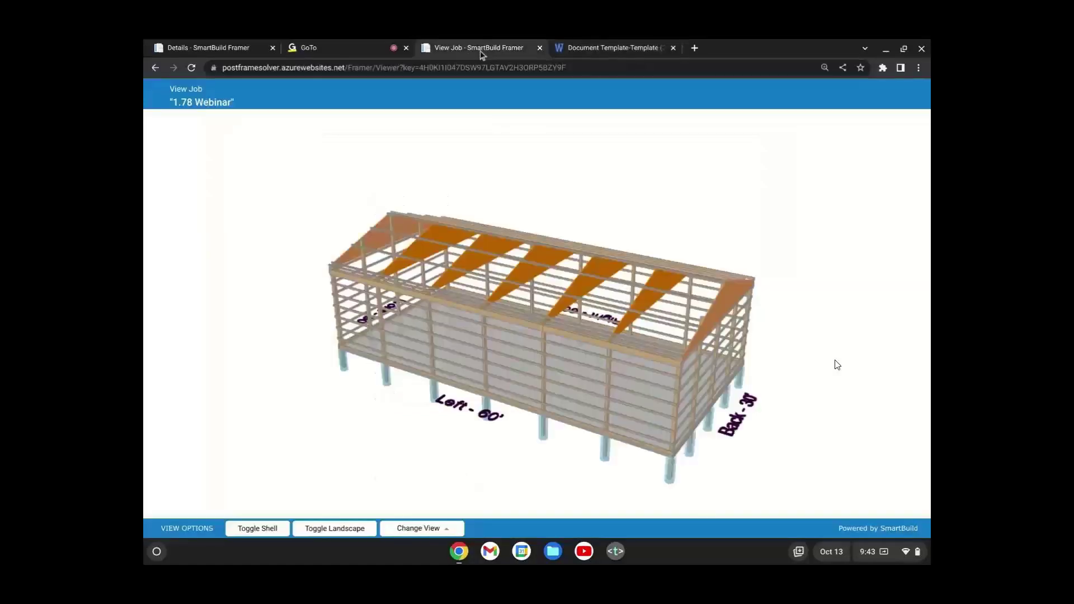
{"action": "left_click", "coordinate": [362, 67]}
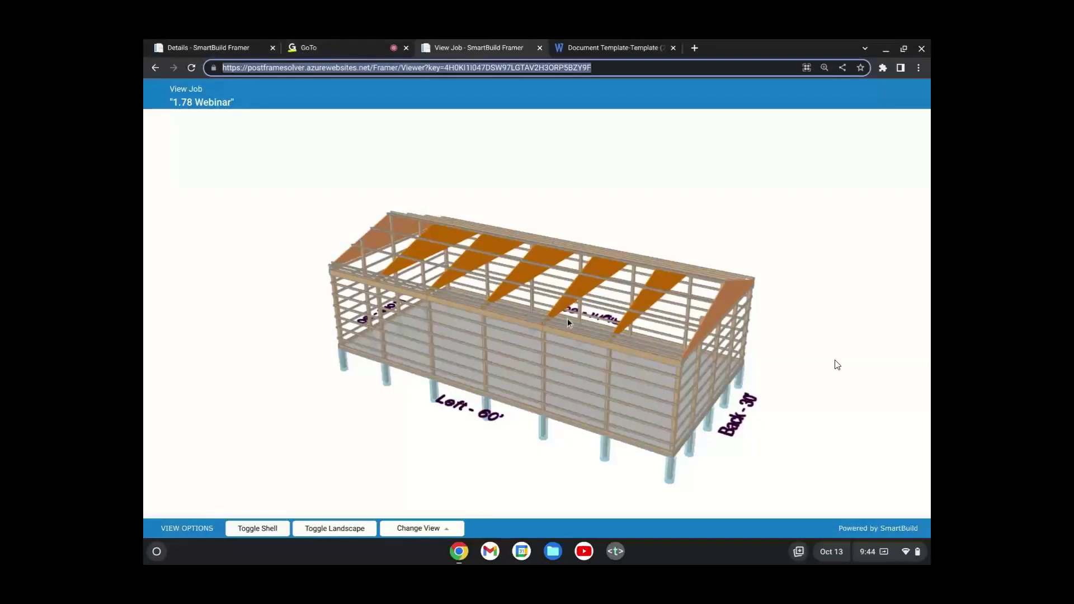
{"action": "left_click_drag", "start_coordinate": [538, 361], "coordinate": [317, 331]}
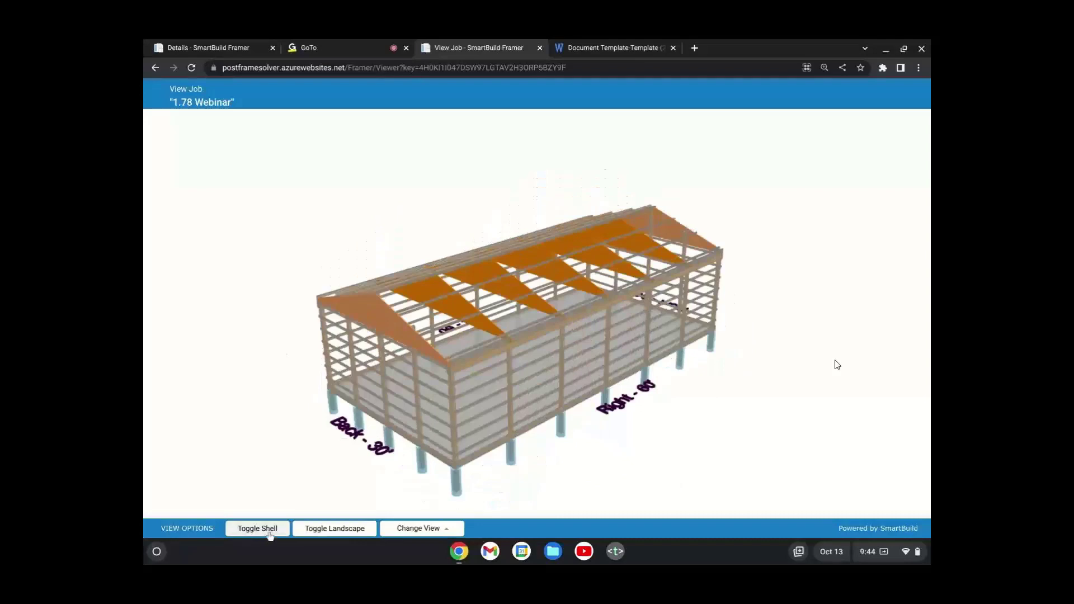
{"action": "left_click", "coordinate": [264, 531]}
{"action": "left_click_drag", "start_coordinate": [420, 424], "coordinate": [320, 505]}
{"action": "left_click_drag", "start_coordinate": [458, 307], "coordinate": [439, 330]}
{"action": "scroll", "coordinate": [478, 334], "scroll_direction": "down", "scroll_amount": 2}
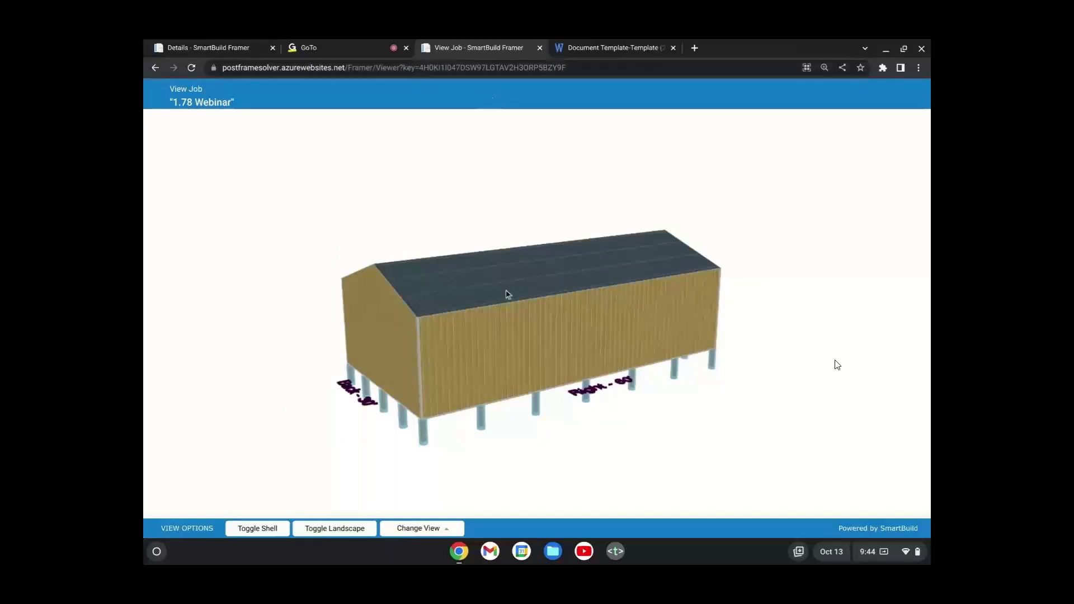
{"action": "left_click_drag", "start_coordinate": [508, 295], "coordinate": [494, 302]}
{"action": "left_click", "coordinate": [212, 49]}
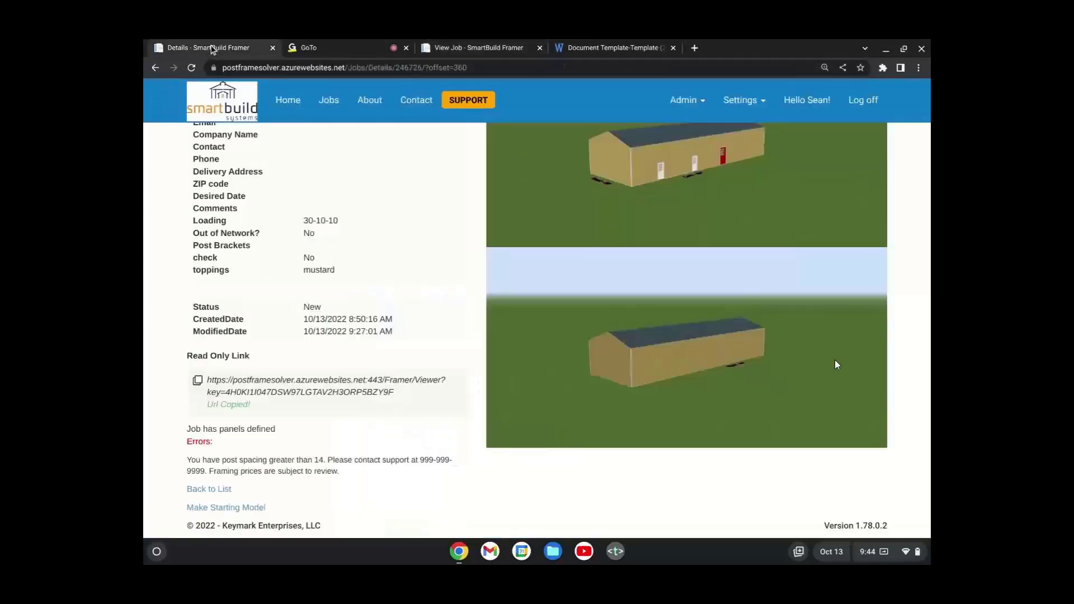
Step: Scroll back to the top of the job details page
{"action": "scroll", "coordinate": [330, 300], "scroll_direction": "up", "scroll_amount": 4}
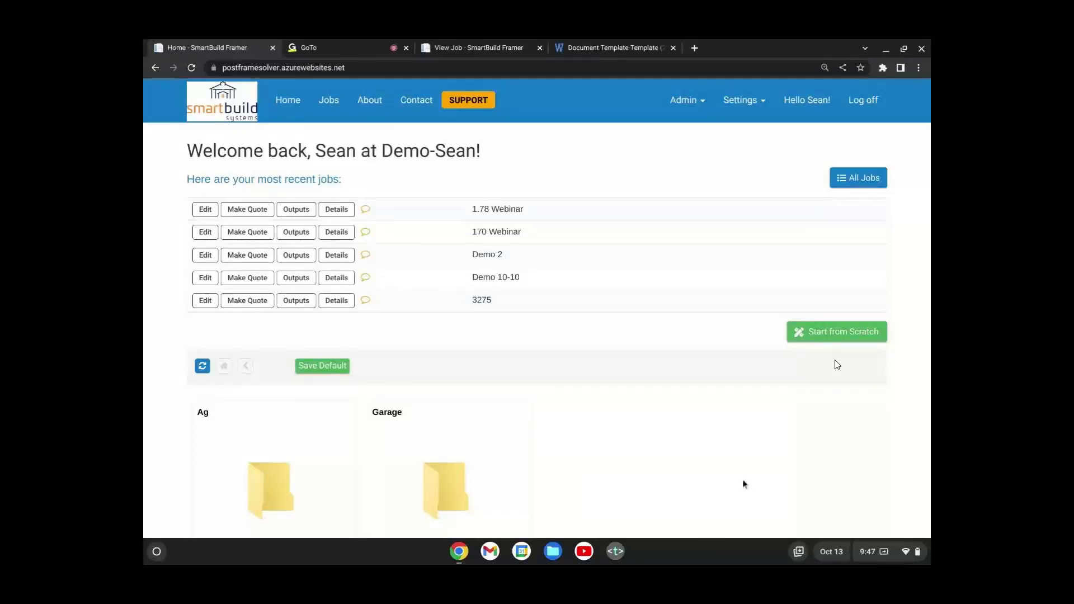
Step: Edit the 1.78 Webinar job from the recent jobs list
{"action": "left_click", "coordinate": [208, 211]}
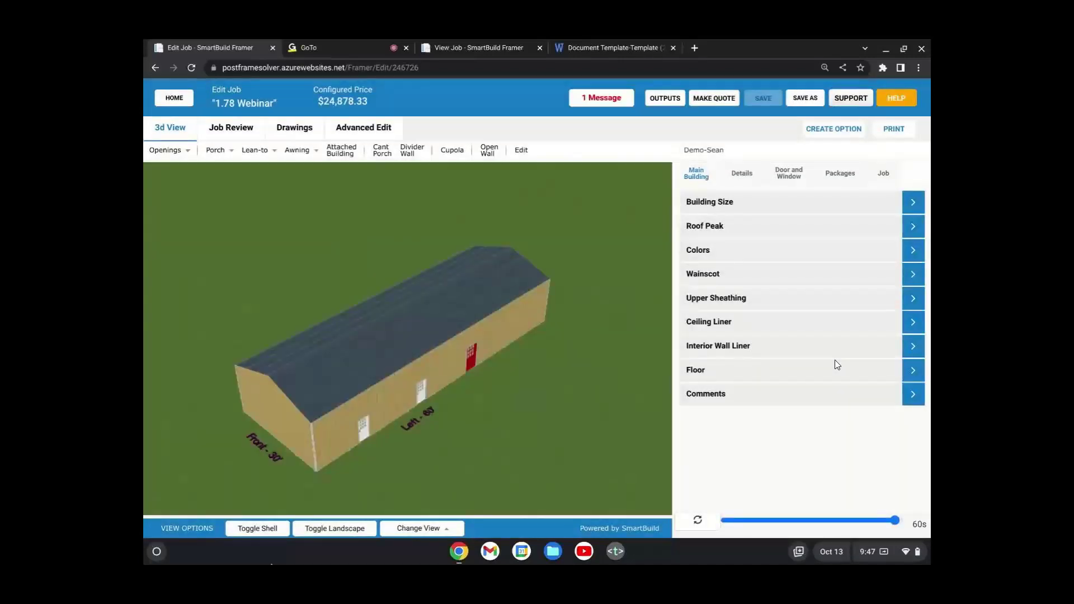
Step: Hide the shell to expose the building frame, then switch on editing of placed items
{"action": "left_click", "coordinate": [251, 531]}
{"action": "left_click_drag", "start_coordinate": [439, 421], "coordinate": [313, 412]}
{"action": "right_click_drag", "start_coordinate": [460, 441], "coordinate": [416, 430]}
{"action": "scroll", "coordinate": [425, 426], "scroll_direction": "up", "scroll_amount": 2}
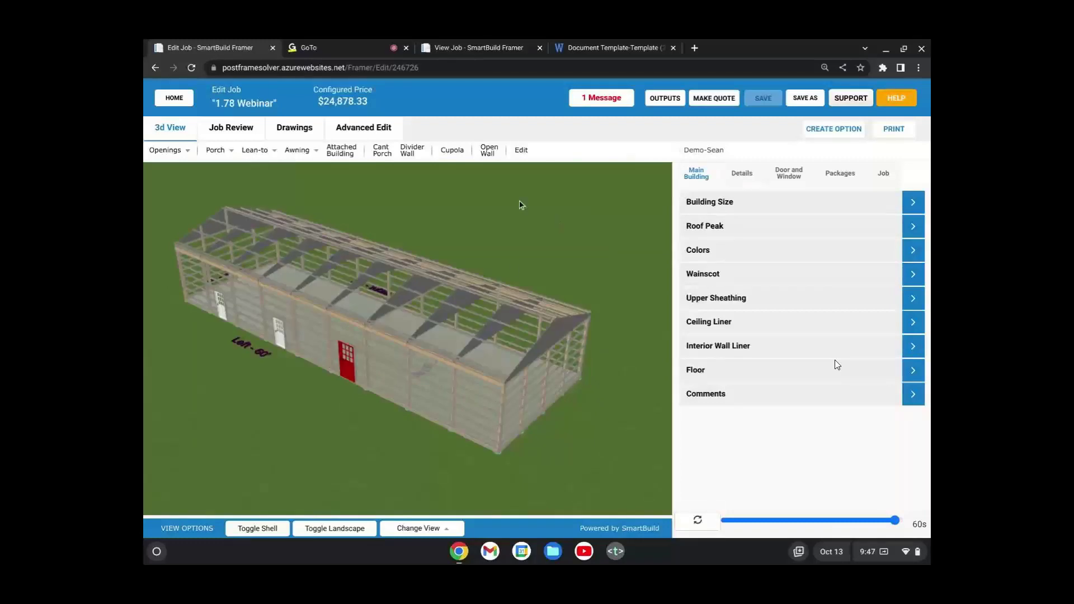
{"action": "left_click", "coordinate": [522, 150]}
Step: Set the attached building's advanced Open Shared Wall option to Closed and apply it
{"action": "left_click", "coordinate": [481, 340]}
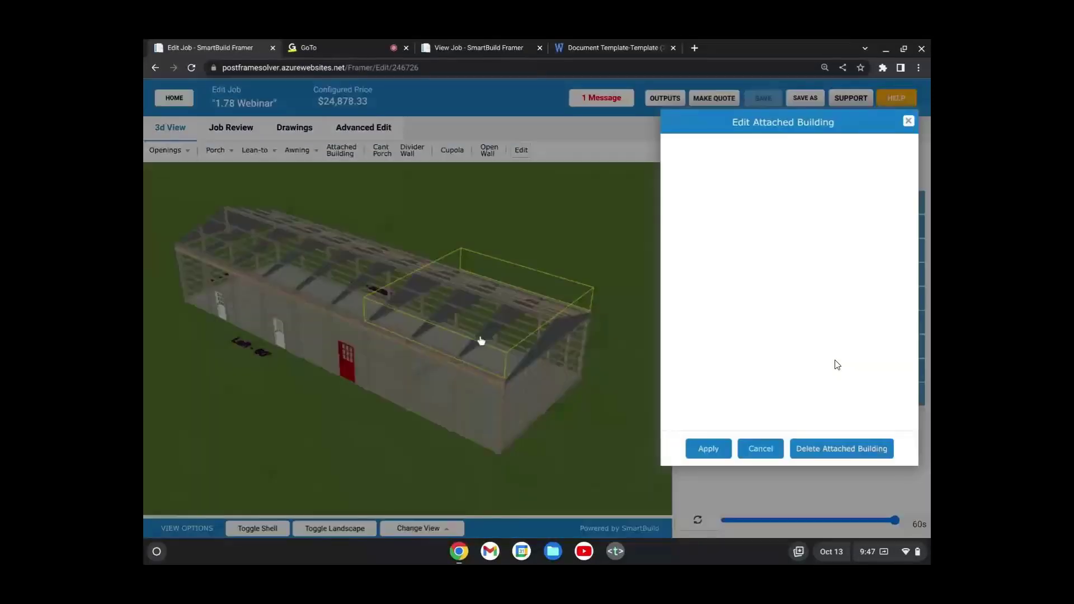
{"action": "left_click", "coordinate": [752, 371]}
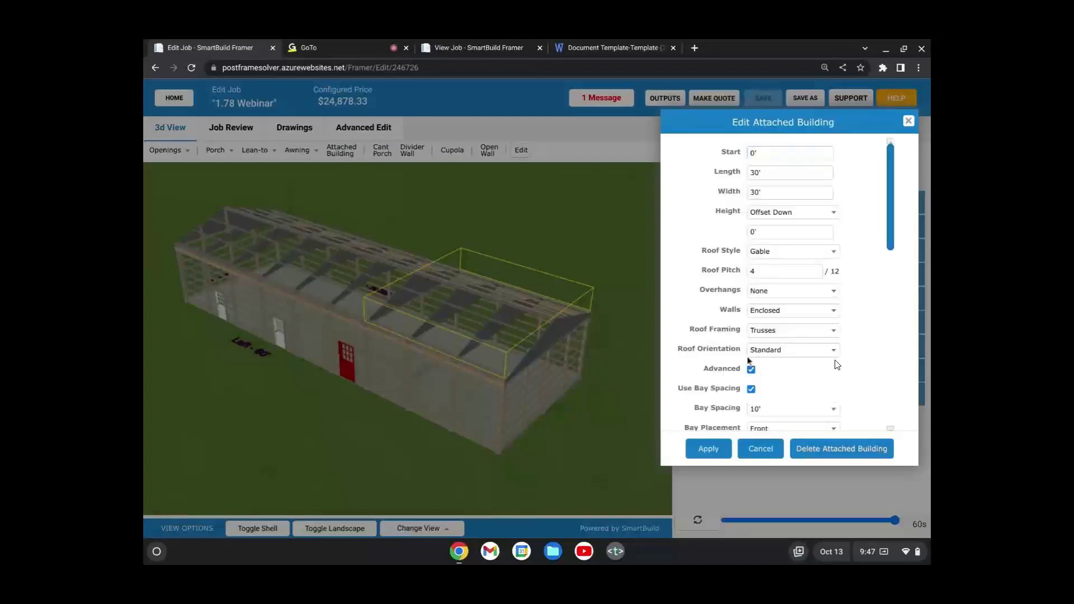
{"action": "scroll", "coordinate": [749, 362], "scroll_direction": "down", "scroll_amount": 10}
{"action": "left_click", "coordinate": [822, 376]}
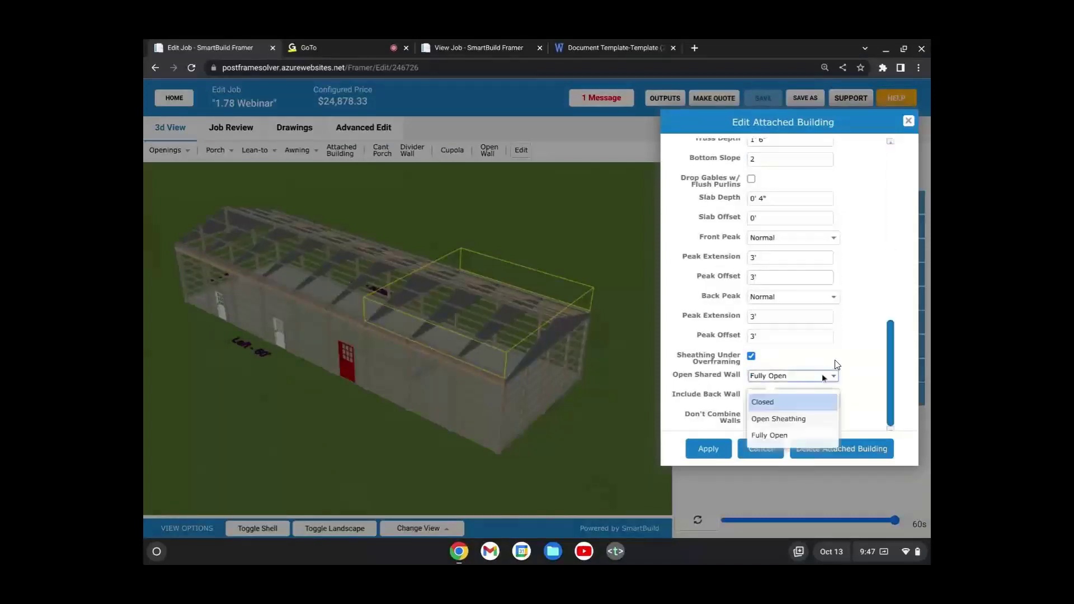
{"action": "left_click", "coordinate": [854, 364]}
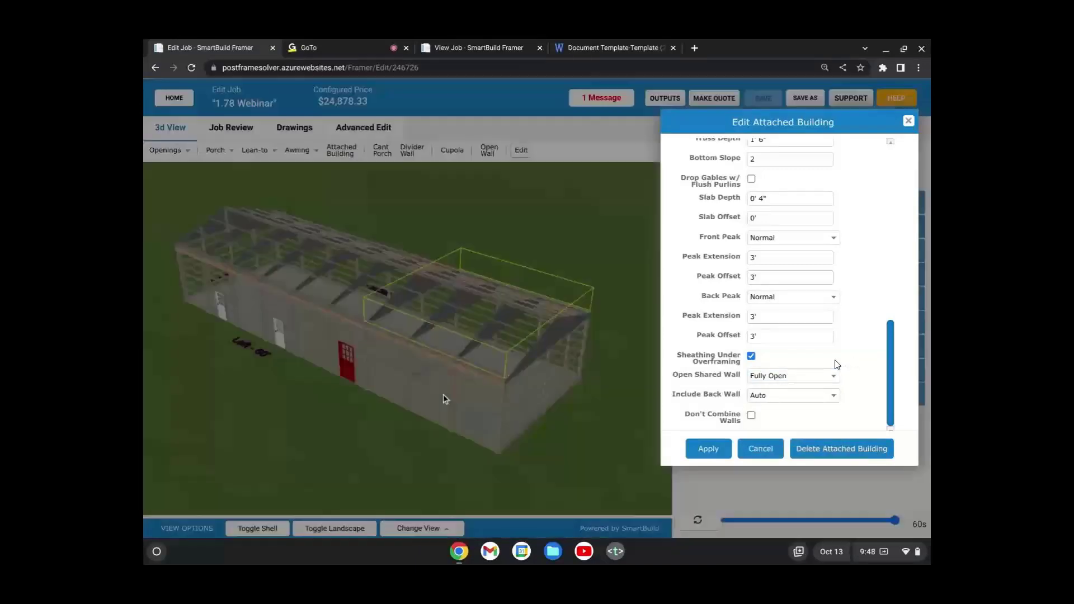
{"action": "left_click", "coordinate": [805, 376]}
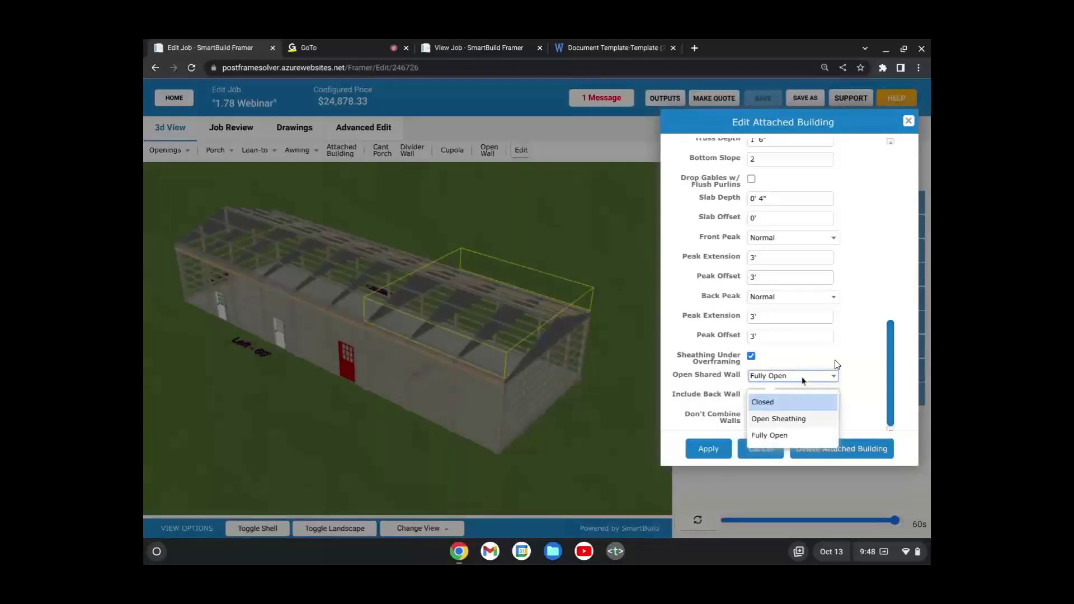
{"action": "left_click", "coordinate": [781, 403]}
{"action": "left_click", "coordinate": [707, 453]}
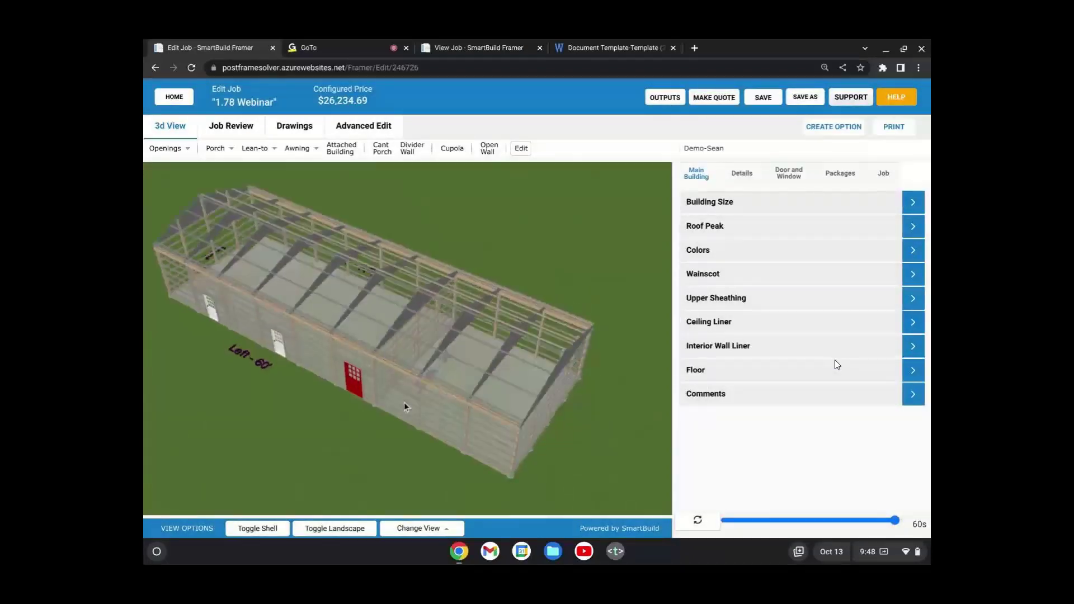
Step: Change the attached building's Open Shared Wall to Fully Open and apply it
{"action": "left_click", "coordinate": [484, 316]}
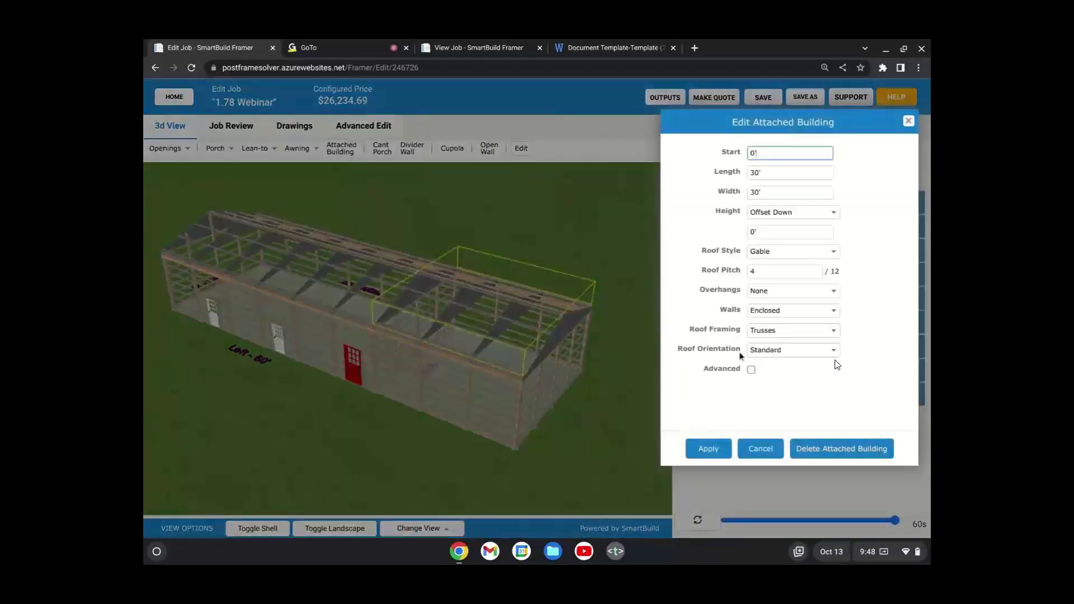
{"action": "left_click", "coordinate": [751, 367]}
{"action": "scroll", "coordinate": [789, 353], "scroll_direction": "down", "scroll_amount": 10}
{"action": "left_click", "coordinate": [794, 378]}
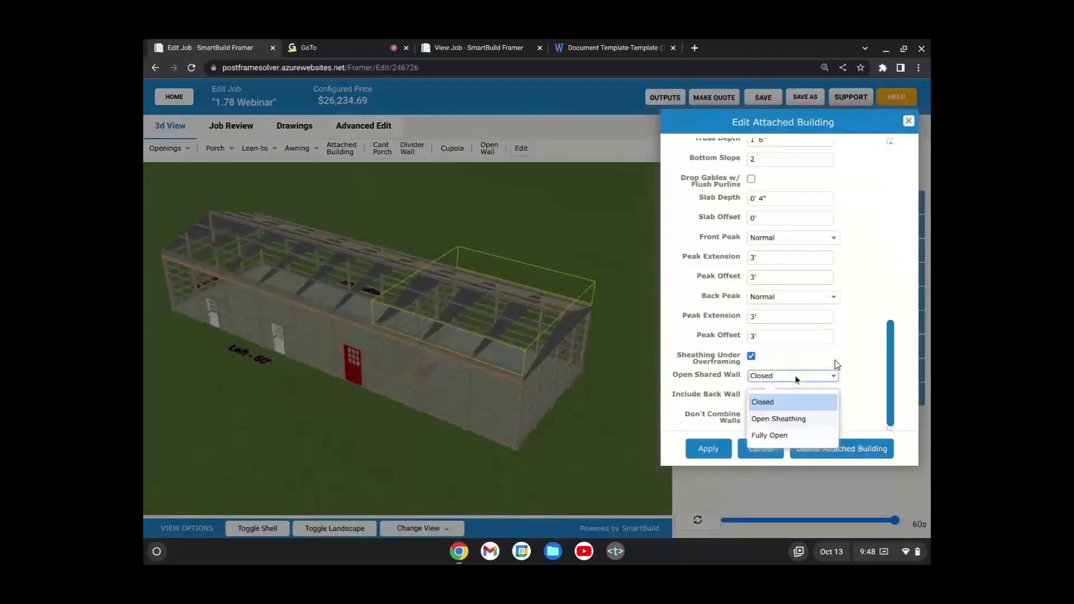
{"action": "left_click", "coordinate": [782, 438]}
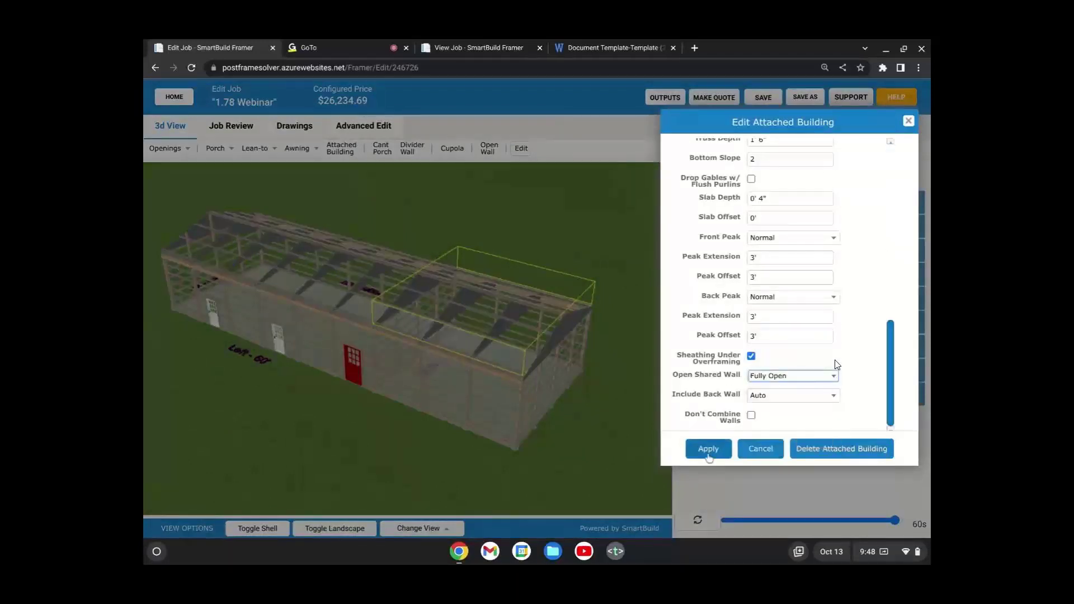
{"action": "left_click", "coordinate": [709, 449]}
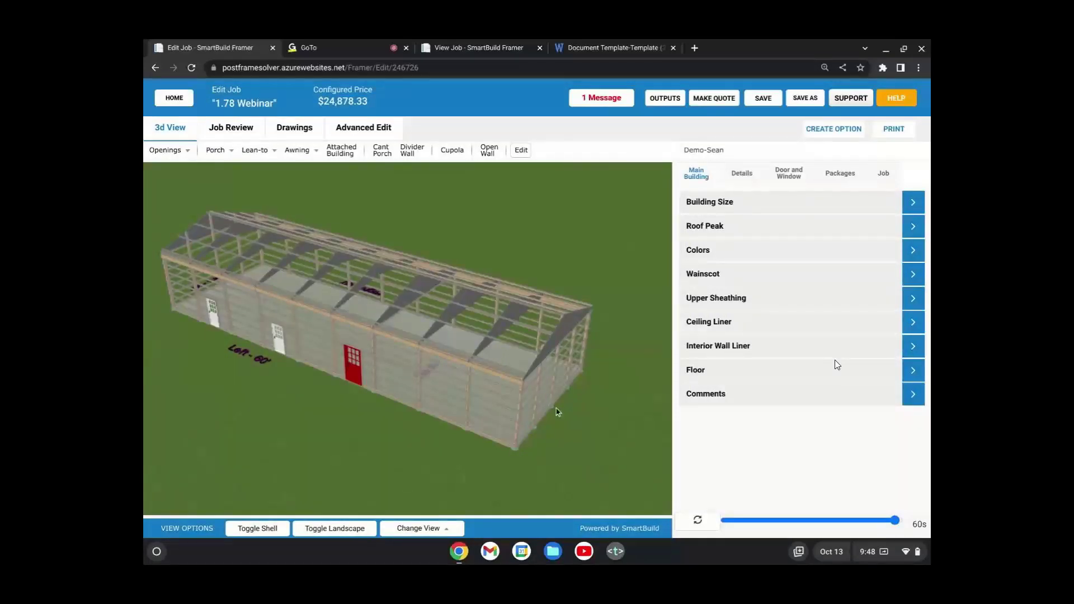
Step: Reapply the attached building's settings and show the walls and roof again
{"action": "left_click", "coordinate": [493, 333]}
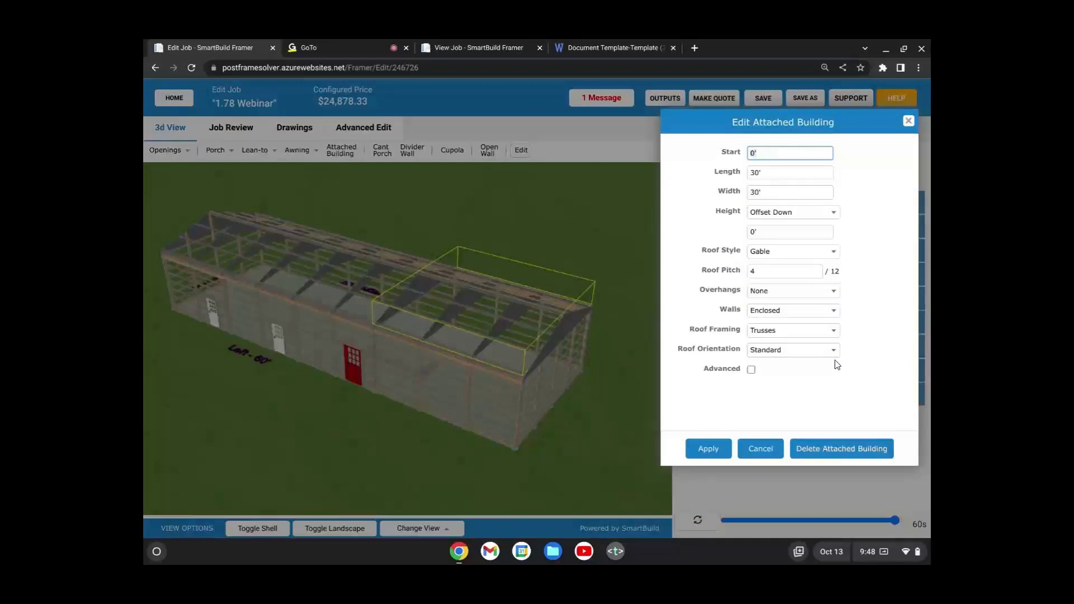
{"action": "left_click", "coordinate": [706, 448]}
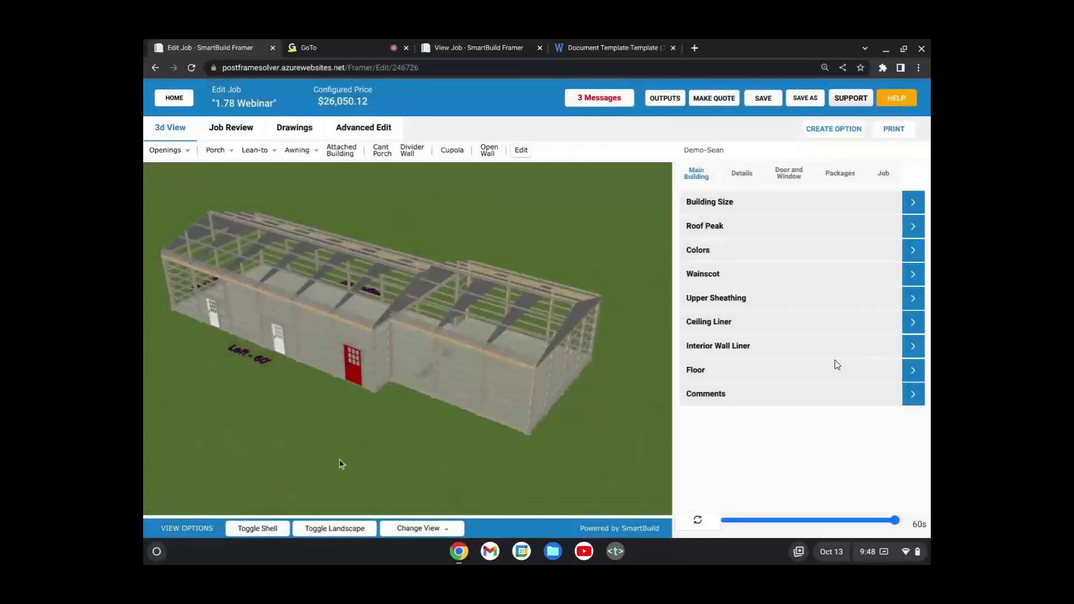
{"action": "left_click", "coordinate": [258, 528]}
Step: Orbit the clad model to view the attached building from outside
{"action": "left_click_drag", "start_coordinate": [313, 447], "coordinate": [434, 399]}
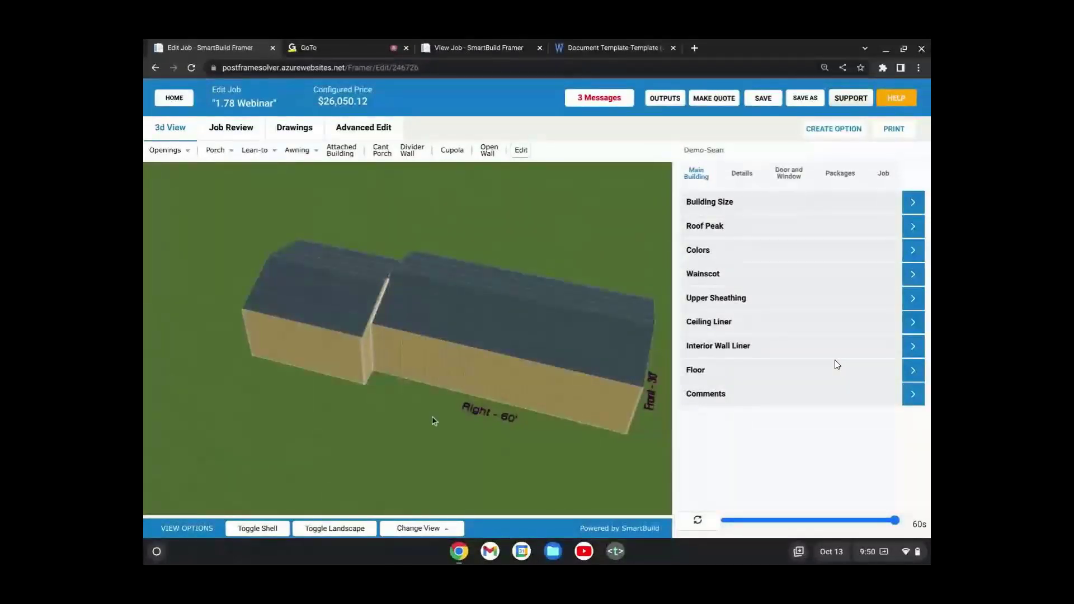
Step: Orbit beneath the model to inspect both buildings' undersides and posts
{"action": "left_click_drag", "start_coordinate": [434, 422], "coordinate": [364, 350]}
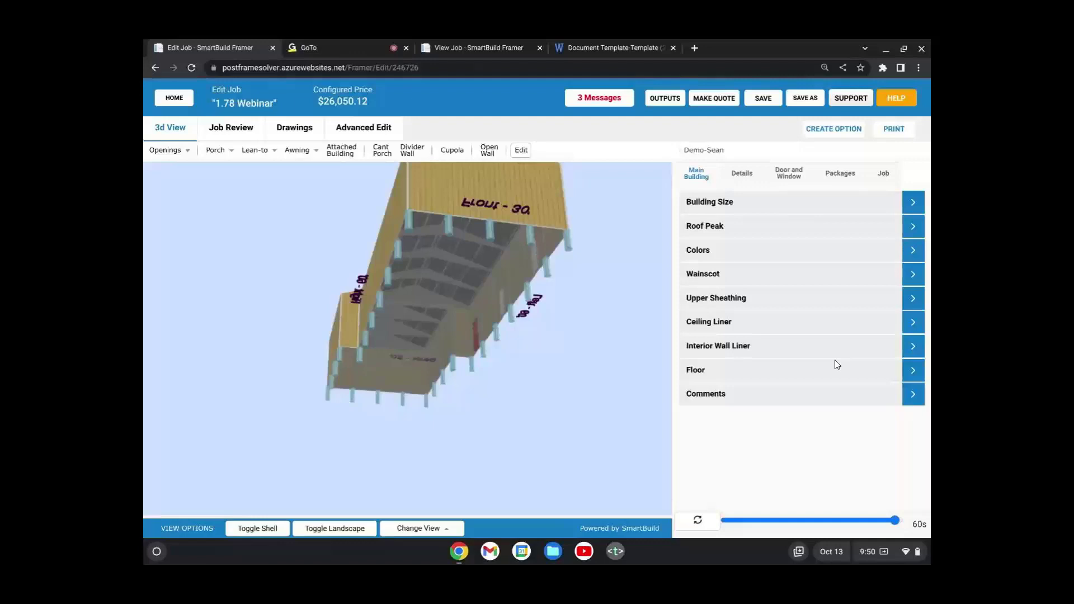
Step: Orbit the model upright to view both roofs along the Right - 60' side
{"action": "left_click_drag", "start_coordinate": [310, 385], "coordinate": [456, 369]}
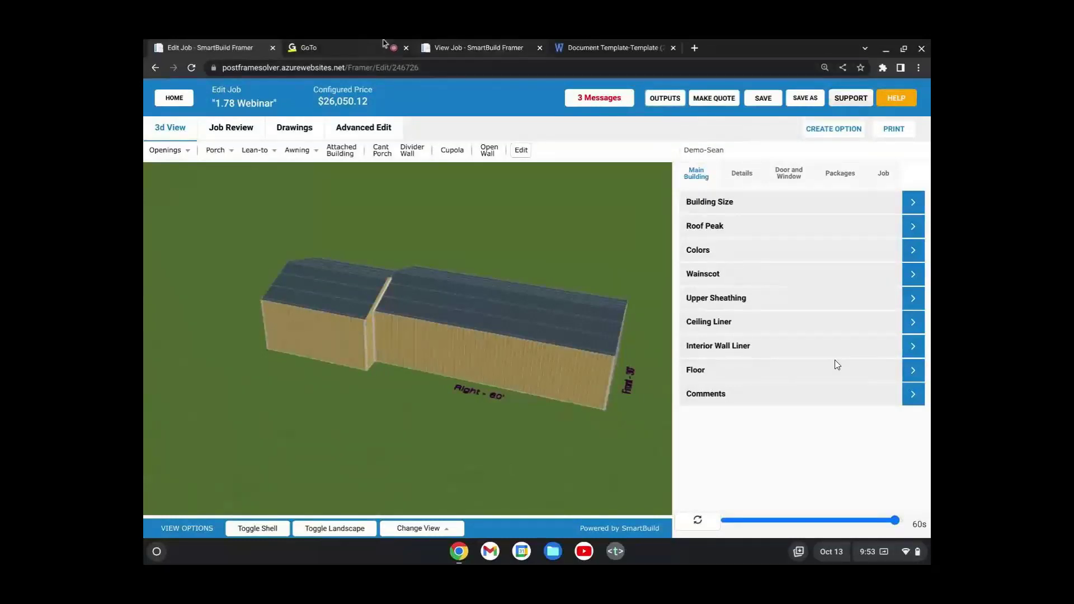
Step: Return to GoTo Meeting and bring up the Share menu showing Stop sharing
{"action": "key", "text": "ctrl+Tab"}
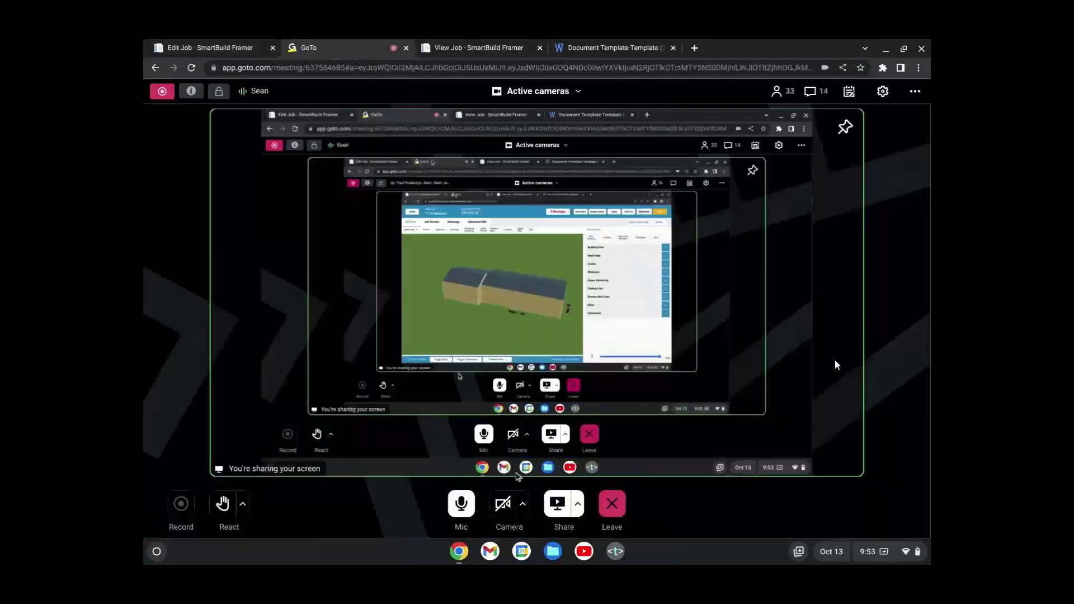
{"action": "left_click", "coordinate": [577, 503]}
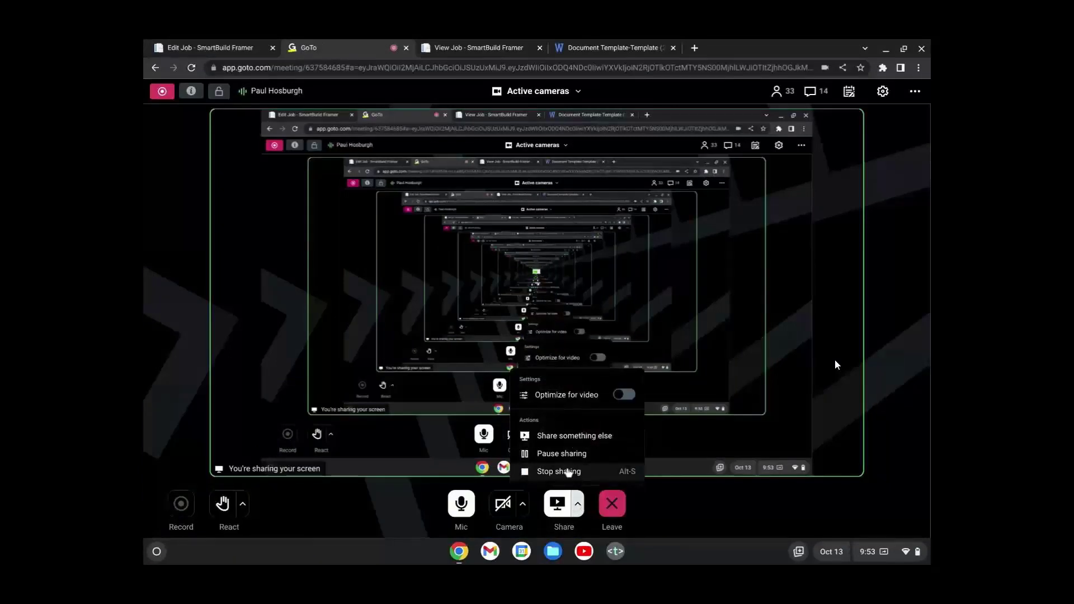